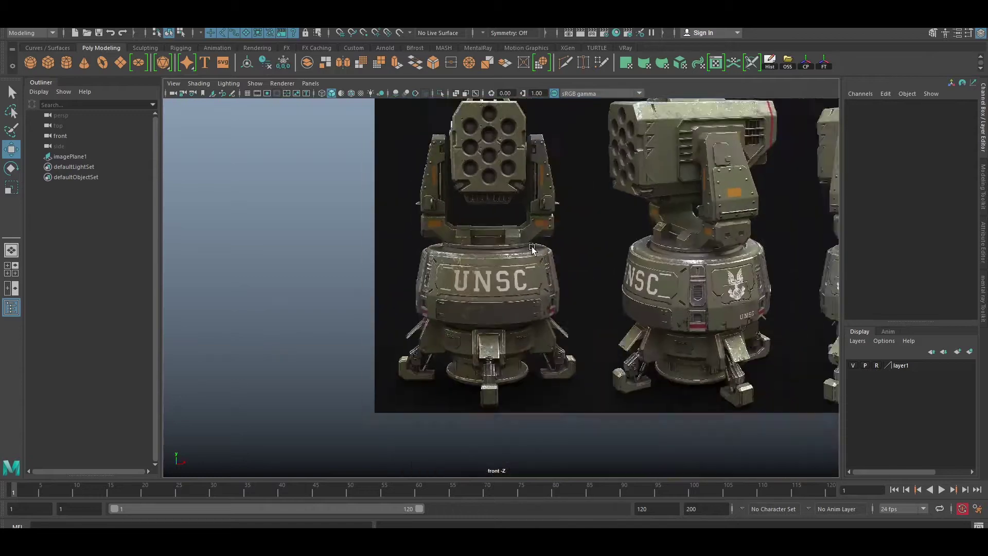
# Create a poly cube over the launcher pod and fit it to the front reference outline
pyautogui.scroll(2, 485, 271)
pyautogui.scroll(-2, 485, 271)
pyautogui.keyDown('shift'); pyautogui.rightClick(506, 222); pyautogui.keyUp('shift')
pyautogui.moveTo(430, 137); pyautogui.dragTo(530, 209)
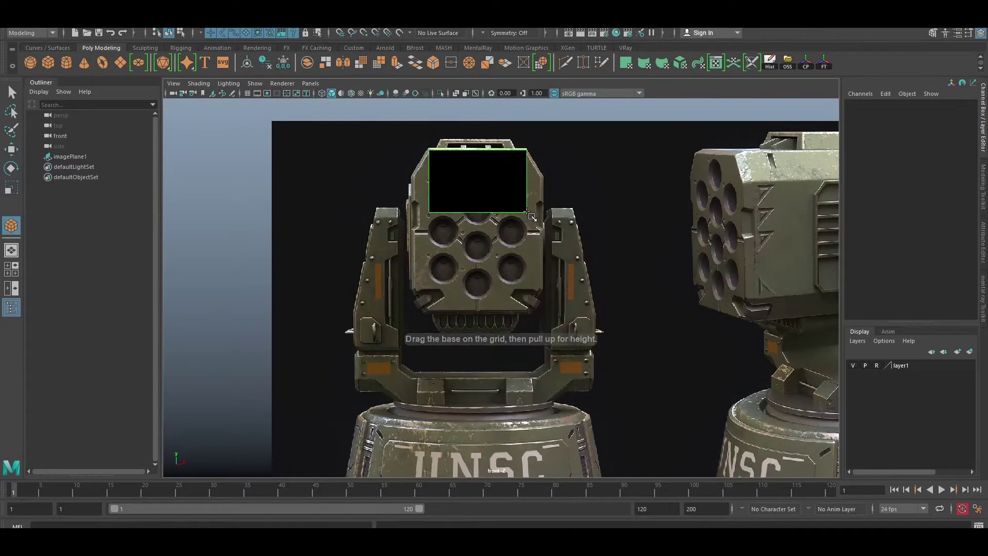
pyautogui.moveTo(531, 363); pyautogui.dragTo(504, 192)
pyautogui.scroll(3, 423, 306)
pyautogui.press('4')
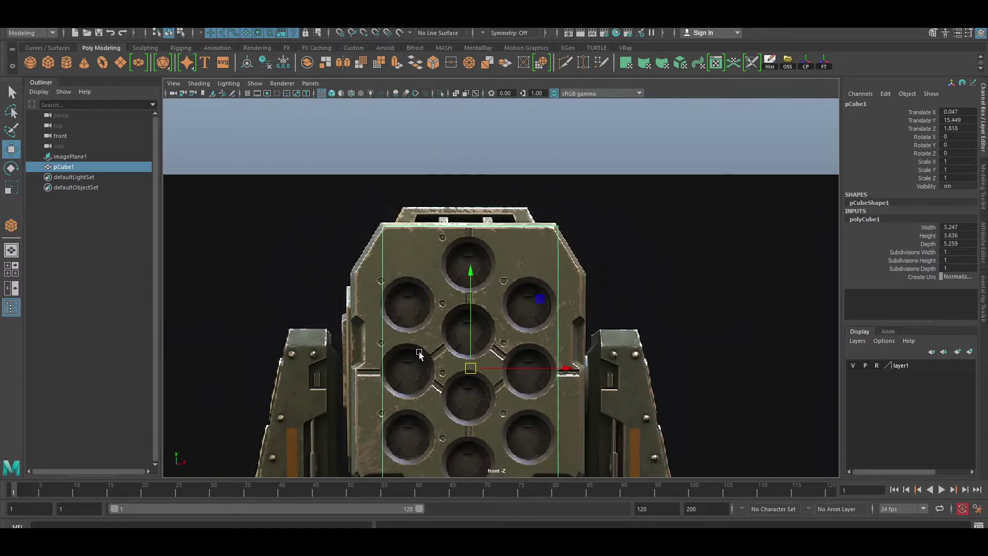
pyautogui.moveTo(423, 306); pyautogui.dragTo(402, 278, button='right')
# Bevel the pod box's front face, then go back to object mode
pyautogui.click(463, 288)
pyautogui.keyDown('shift'); pyautogui.rightClick(451, 332); pyautogui.keyUp('shift')
pyautogui.click(438, 337)
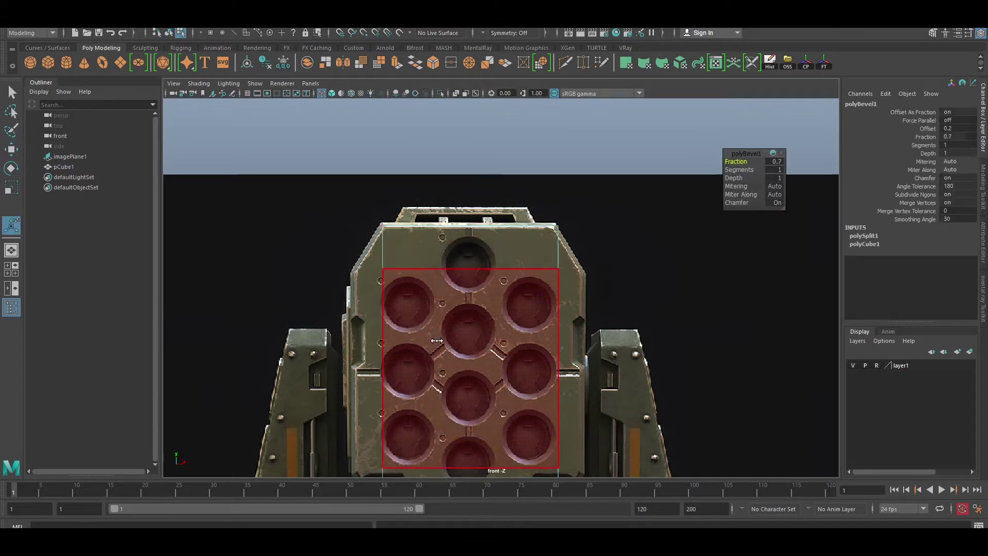
pyautogui.keyDown('alt'); pyautogui.moveTo(436, 340); pyautogui.dragTo(455, 303, button='middle'); pyautogui.keyUp('alt')
pyautogui.moveTo(455, 304); pyautogui.dragTo(469, 293, button='right')
pyautogui.press('w')
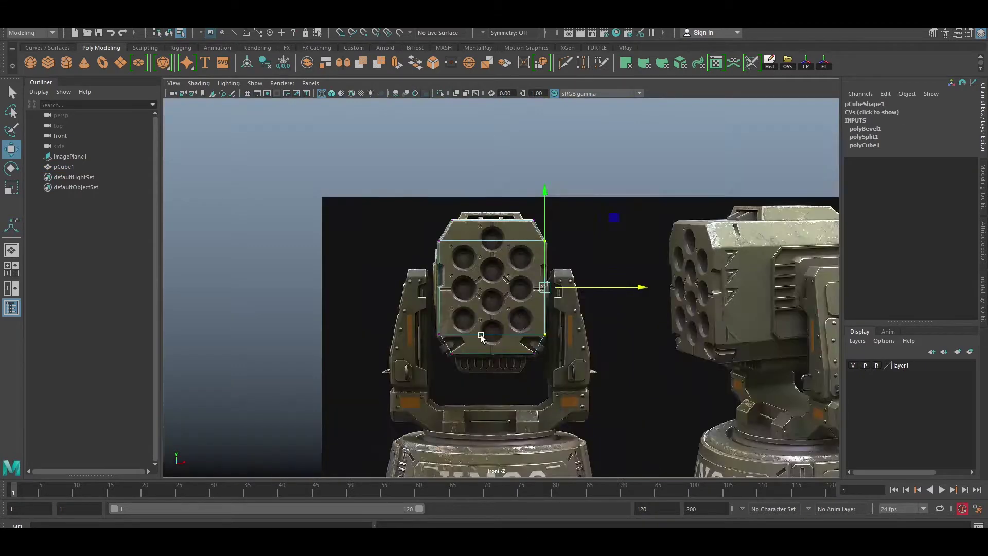
# Show the pod box solid shaded and orbit to check it in 3D
pyautogui.press('5')
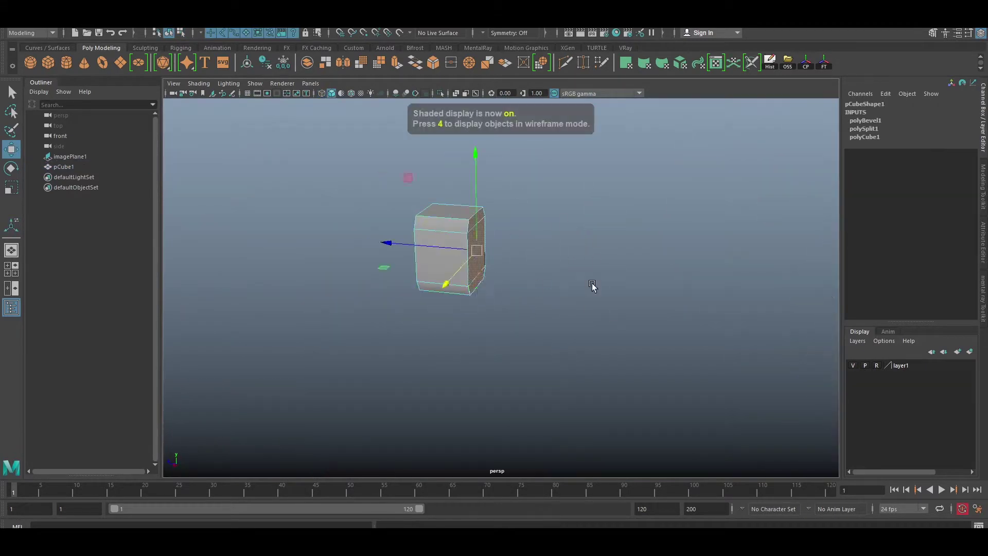
pyautogui.moveTo(592, 287)
pyautogui.keyDown('alt'); pyautogui.mouseDown()
pyautogui.moveTo(596, 206)
pyautogui.moveTo(515, 354)
pyautogui.mouseUp(); pyautogui.keyUp('alt')
pyautogui.press('space')
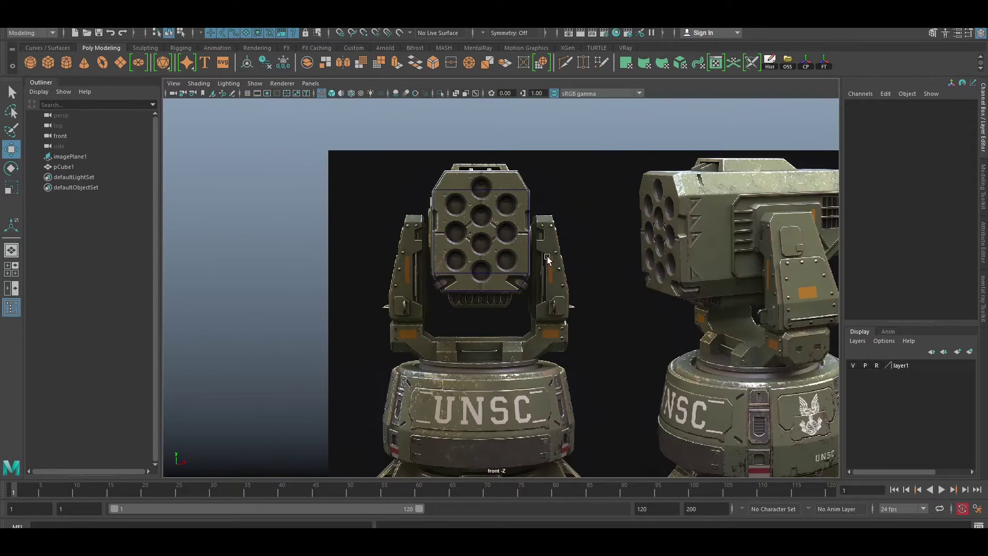
# Create a tall box over the right side support arm
pyautogui.scroll(3, 547, 259)
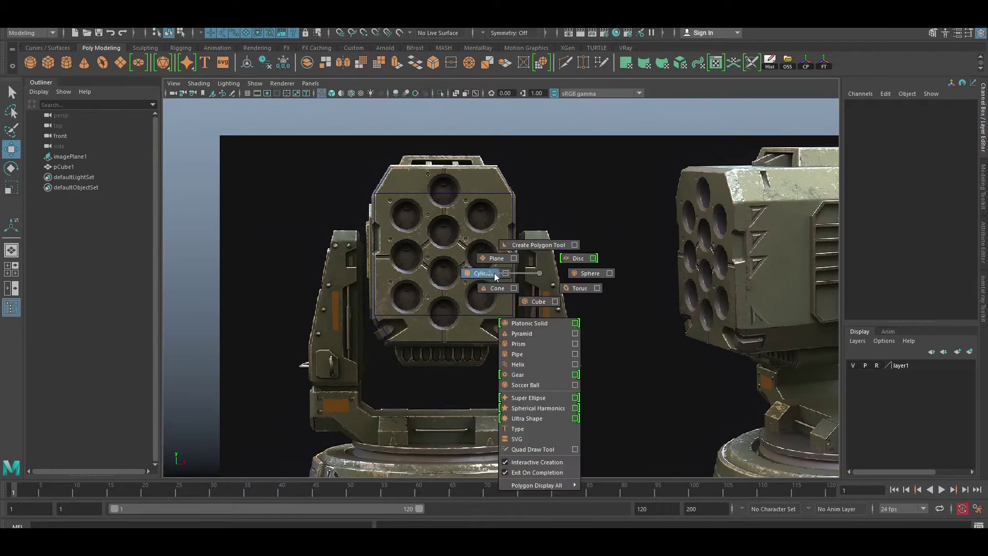
pyautogui.keyDown('shift'); pyautogui.moveTo(542, 315); pyautogui.dragTo(520, 280, button='right'); pyautogui.keyUp('shift')
pyautogui.moveTo(531, 395); pyautogui.dragTo(577, 233)
pyautogui.scroll(3, 577, 235)
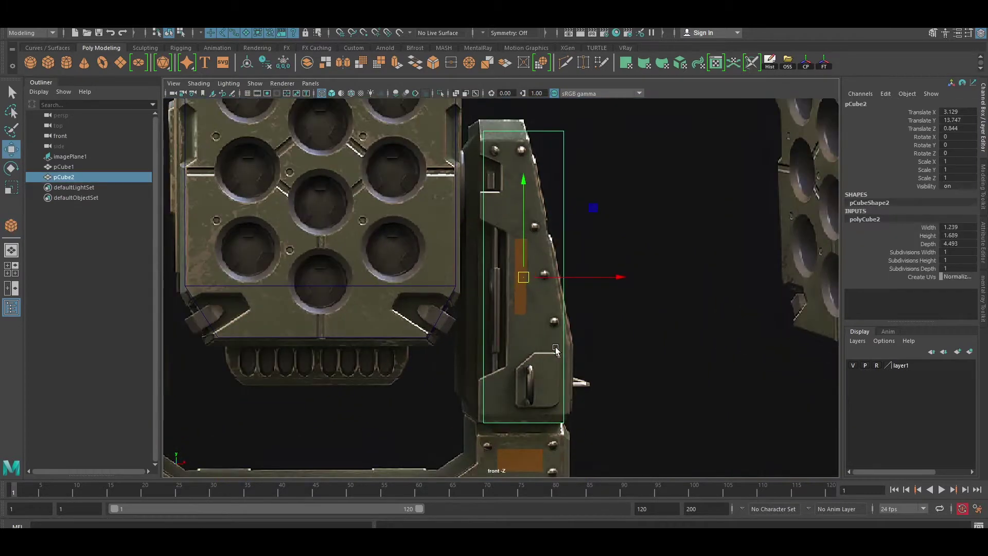
pyautogui.scroll(-5, 554, 299)
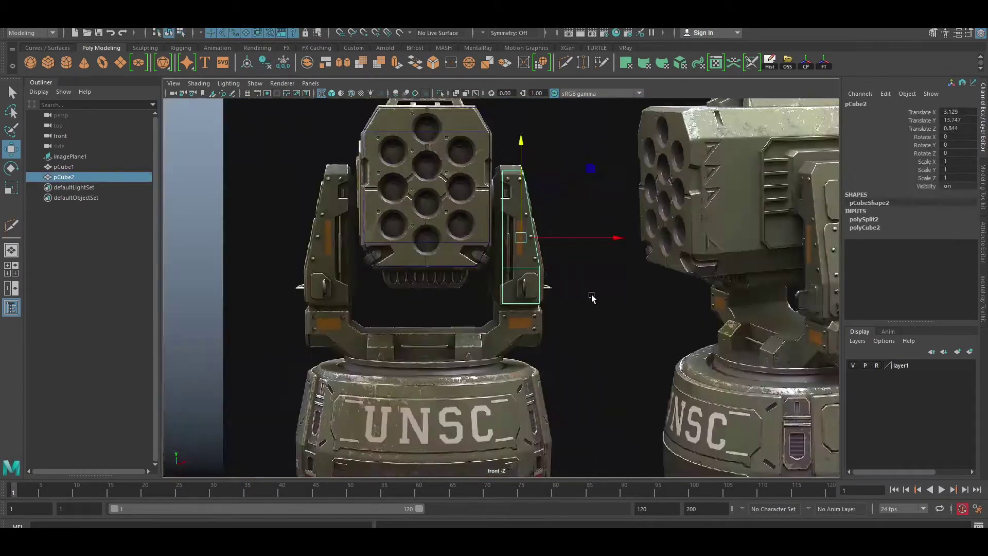
pyautogui.scroll(3, 561, 332)
# Duplicate the arm box, rotate it 90°, move it to the lower bracket and delete an edge
pyautogui.hotkey('ctrl', 'd')
pyautogui.press('e')
pyautogui.scroll(2, 506, 289)
pyautogui.press('w')
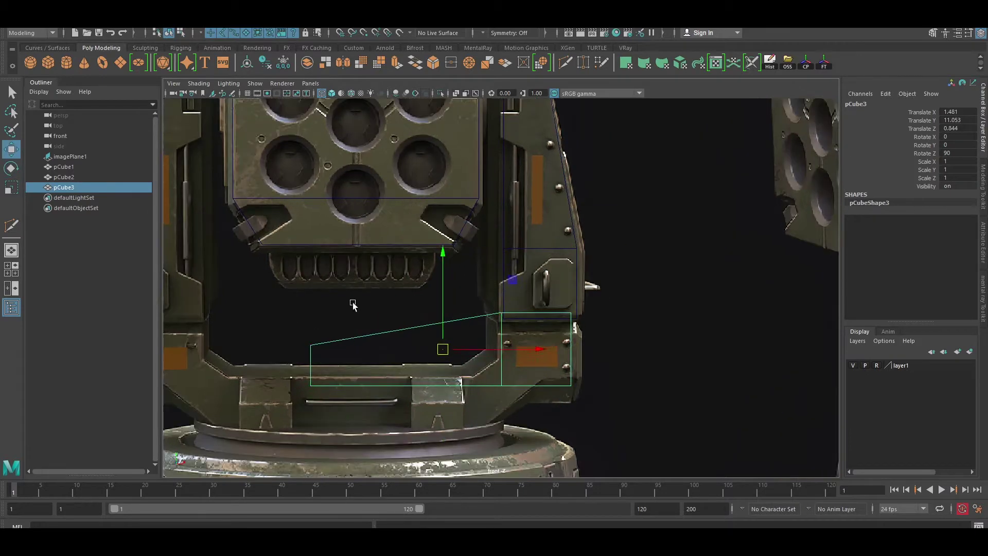
pyautogui.moveTo(484, 399); pyautogui.dragTo(579, 396)
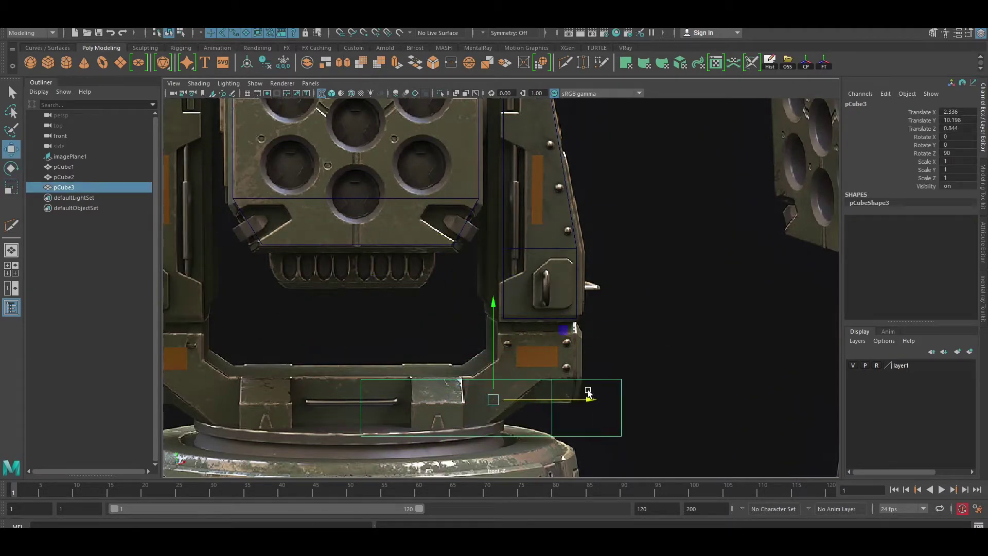
pyautogui.moveTo(588, 394); pyautogui.dragTo(551, 403, button='right')
pyautogui.keyDown('shift'); pyautogui.moveTo(701, 250); pyautogui.dragTo(538, 195, button='right'); pyautogui.keyUp('shift')
# Extrude the bracket's end face twice, angling it down toward the base
pyautogui.scroll(3, 481, 415)
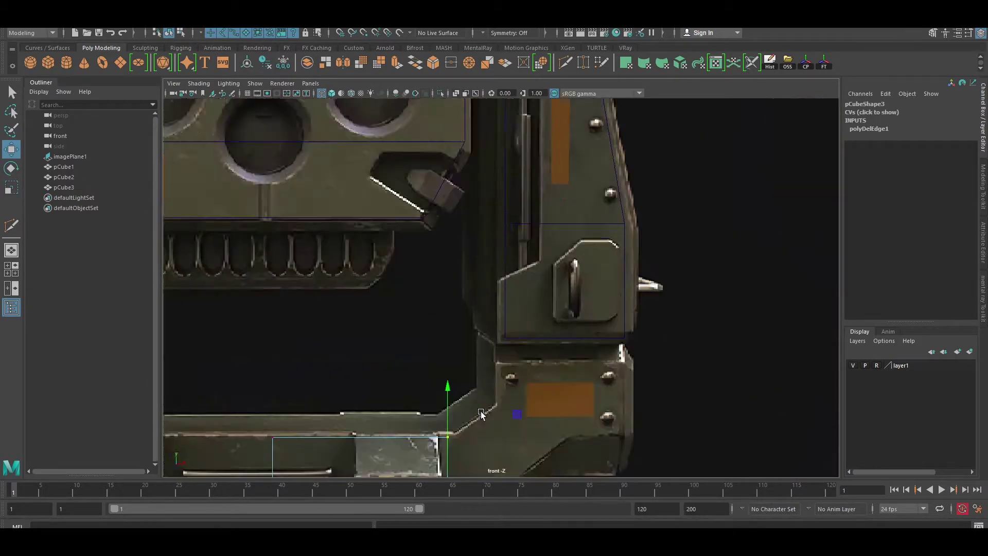
pyautogui.keyDown('alt'); pyautogui.moveTo(481, 414); pyautogui.dragTo(538, 255, button='middle'); pyautogui.keyUp('alt')
pyautogui.hotkey('ctrl', 'e')
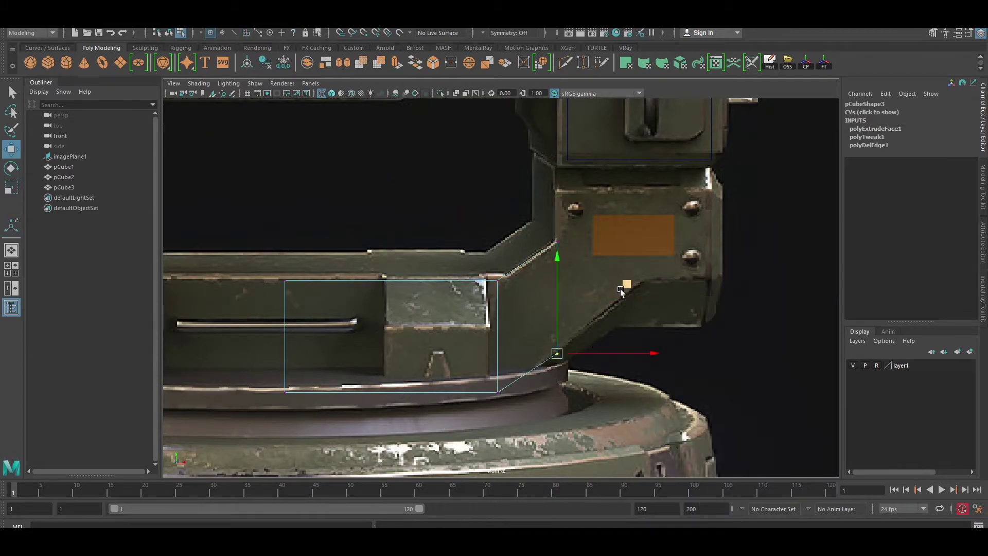
pyautogui.scroll(2, 703, 223)
pyautogui.keyDown('alt'); pyautogui.moveTo(702, 223); pyautogui.dragTo(530, 327, button='middle'); pyautogui.keyUp('alt')
pyautogui.hotkey('ctrl', 'e')
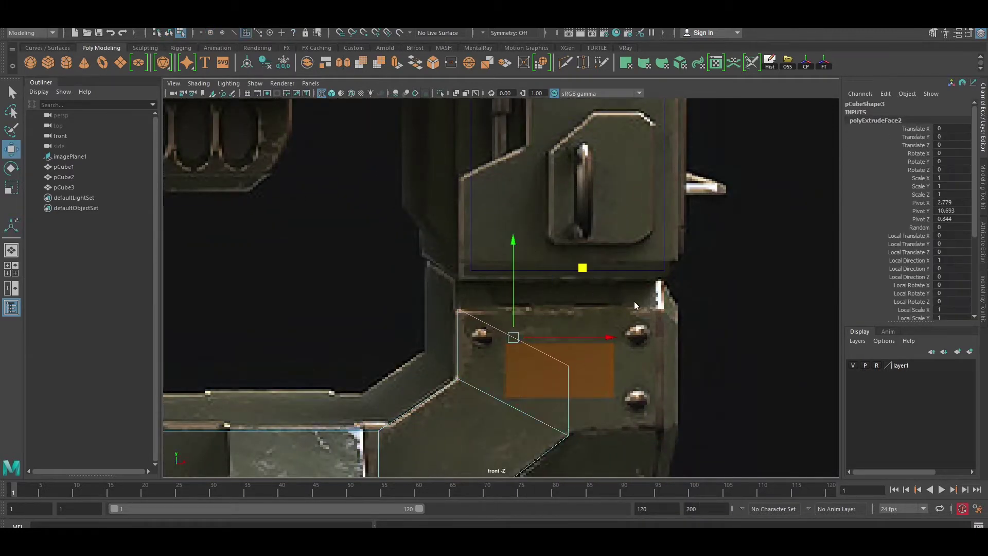
pyautogui.scroll(-4, 635, 305)
pyautogui.scroll(2, 578, 347)
pyautogui.scroll(2, 549, 345)
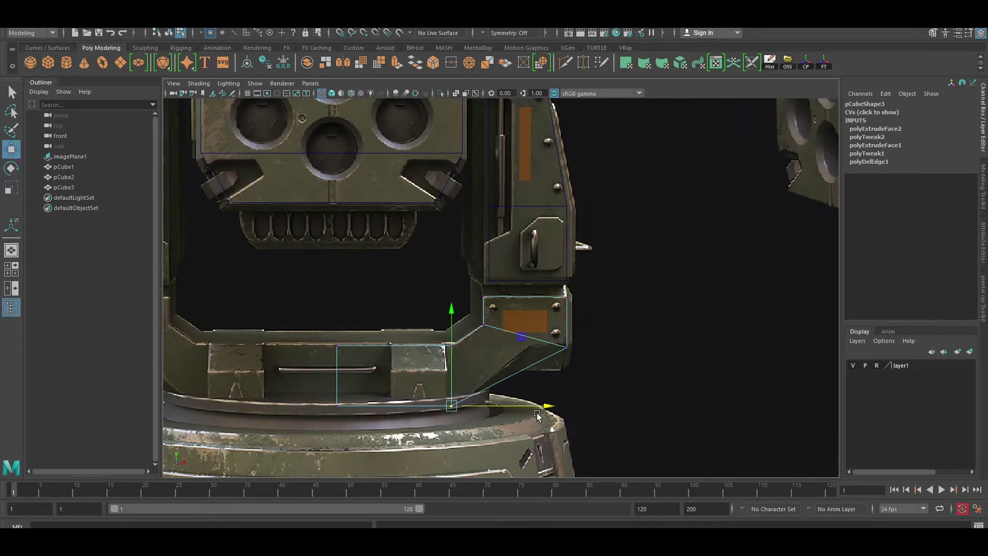
# Select both arm pieces in object mode and check them in the perspective view
pyautogui.press('F8')
pyautogui.scroll(-3, 485, 376)
pyautogui.moveTo(568, 348)
pyautogui.keyDown('alt'); pyautogui.mouseDown(button='middle')
pyautogui.moveTo(439, 349)
pyautogui.moveTo(569, 348)
pyautogui.mouseUp(button='middle'); pyautogui.keyUp('alt')
pyautogui.click(332, 94)
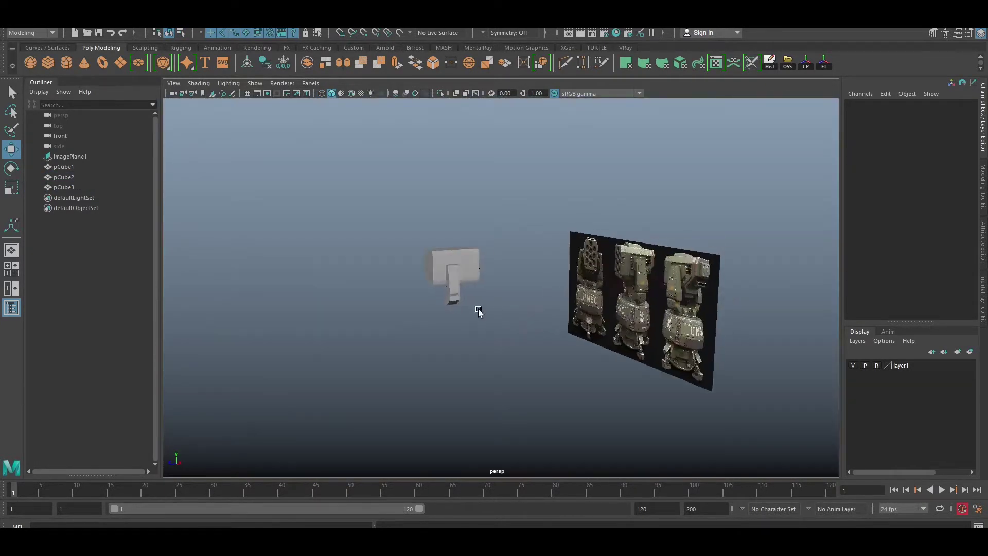
# Combine pCube2 and pCube3 into one arm mesh, delete history and stretch it in Z
pyautogui.moveTo(355, 270); pyautogui.dragTo(312, 273)
pyautogui.scroll(-3, 464, 316)
pyautogui.scroll(4, 360, 269)
pyautogui.keyDown('shift'); pyautogui.moveTo(453, 291); pyautogui.dragTo(497, 344, button='right'); pyautogui.keyUp('shift')
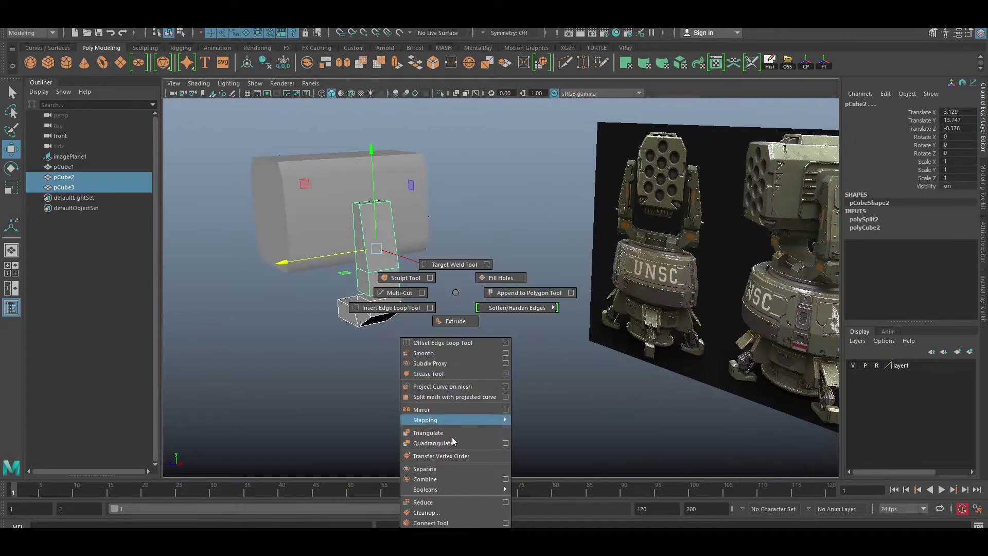
pyautogui.hotkey('alt', 'shift', 'd')
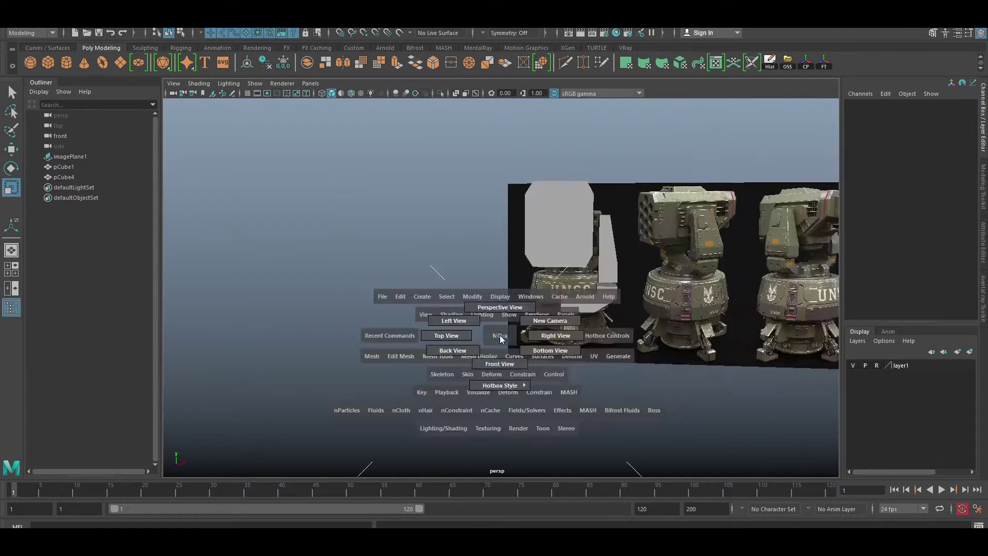
pyautogui.moveTo(499, 335); pyautogui.dragTo(469, 340)
# Duplicate the merged arm and set the copy's Scale X to -1
pyautogui.hotkey('ctrl', 'd')
pyautogui.click(958, 161)
pyautogui.write('-1')
pyautogui.press('Return')
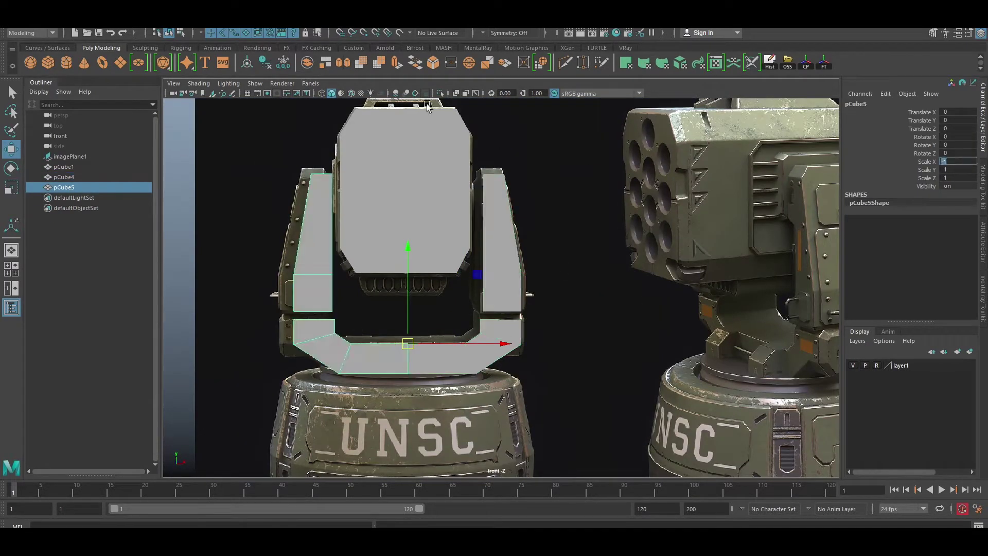
pyautogui.press('4')
pyautogui.scroll(-2, 457, 311)
pyautogui.scroll(4, 457, 311)
pyautogui.scroll(-4, 457, 311)
# Undo the copy and shift the arm's inner edge vertices slightly left
pyautogui.hotkey('ctrl', 'z')
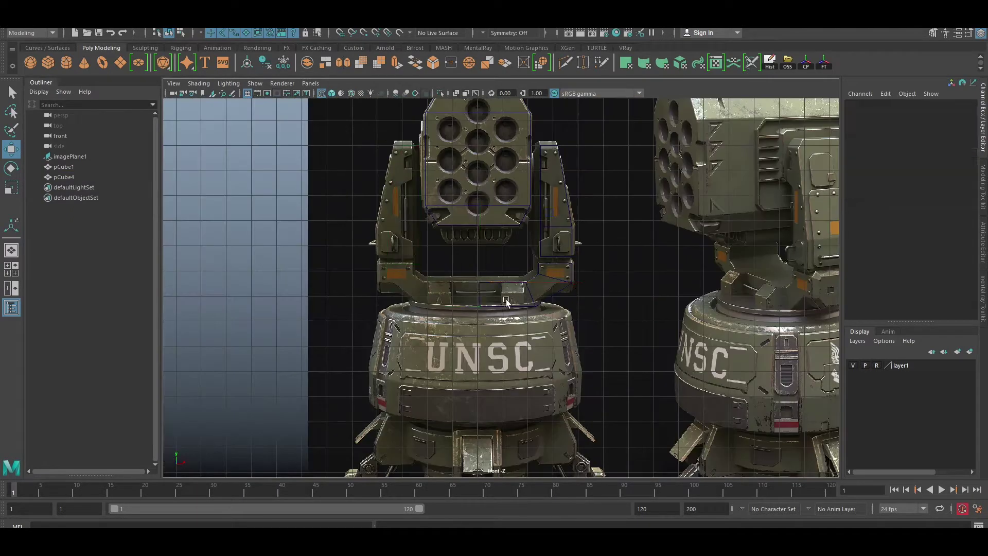
pyautogui.scroll(4, 448, 288)
pyautogui.moveTo(391, 247); pyautogui.dragTo(509, 315, button='right')
pyautogui.moveTo(509, 314); pyautogui.dragTo(503, 314)
pyautogui.press('F8')
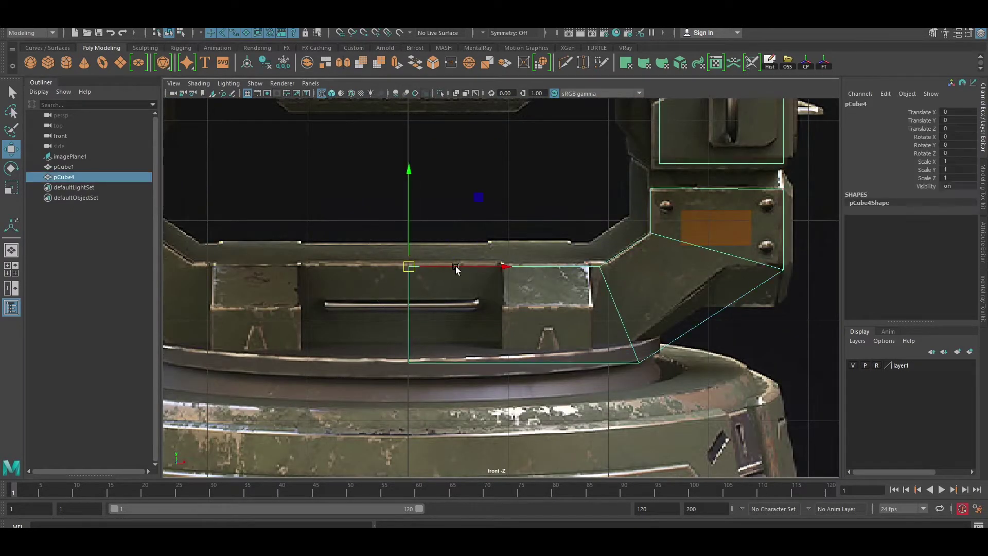
# Duplicate the adjusted arm with Scale X -1 and slide the mirror onto the left side
pyautogui.hotkey('ctrl', 'd')
pyautogui.scroll(-5, 456, 270)
pyautogui.press('Return')
pyautogui.scroll(3, 484, 310)
pyautogui.moveTo(569, 282); pyautogui.dragTo(564, 283)
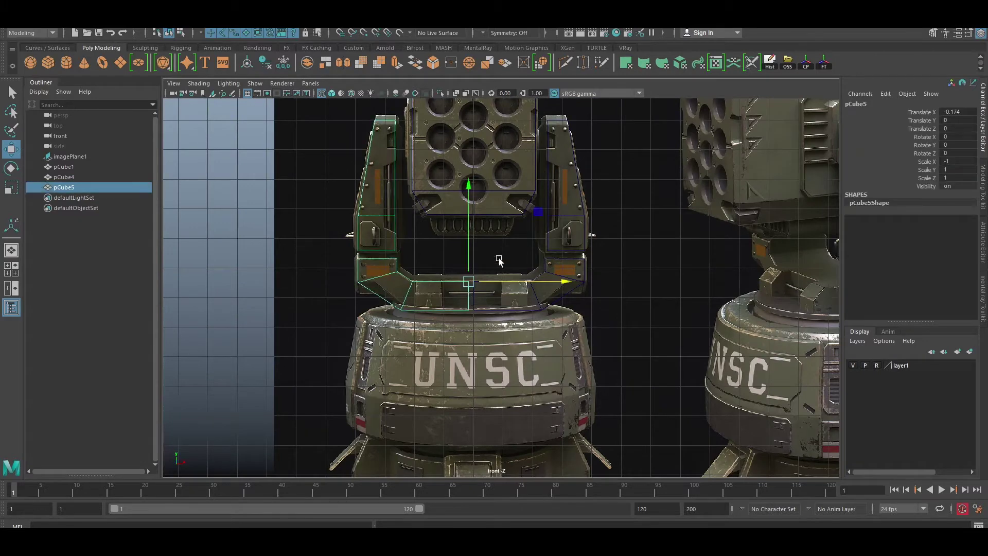
pyautogui.click(499, 260)
pyautogui.keyDown('alt'); pyautogui.moveTo(500, 260); pyautogui.dragTo(533, 190, button='middle'); pyautogui.keyUp('alt')
pyautogui.scroll(-2, 619, 280)
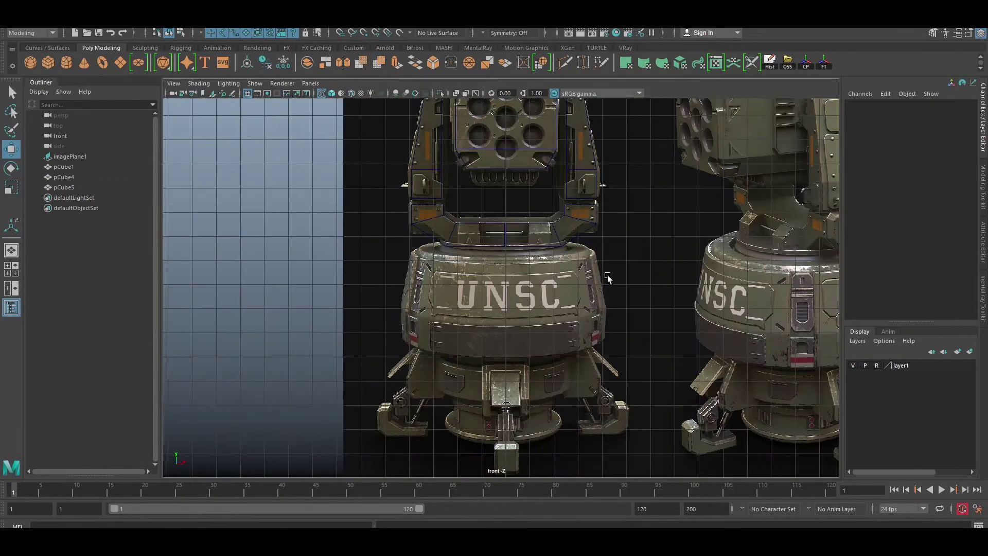
# Create a cylinder over the UNSC base, rotate it upright and widen it
pyautogui.keyDown('shift'); pyautogui.moveTo(607, 278); pyautogui.dragTo(582, 286, button='right'); pyautogui.keyUp('shift')
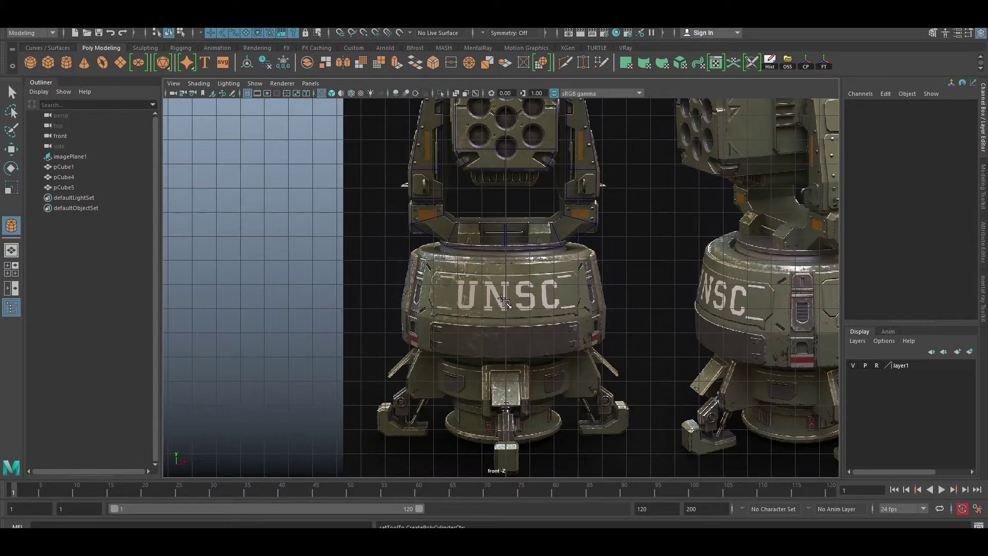
pyautogui.moveTo(521, 318); pyautogui.dragTo(522, 329)
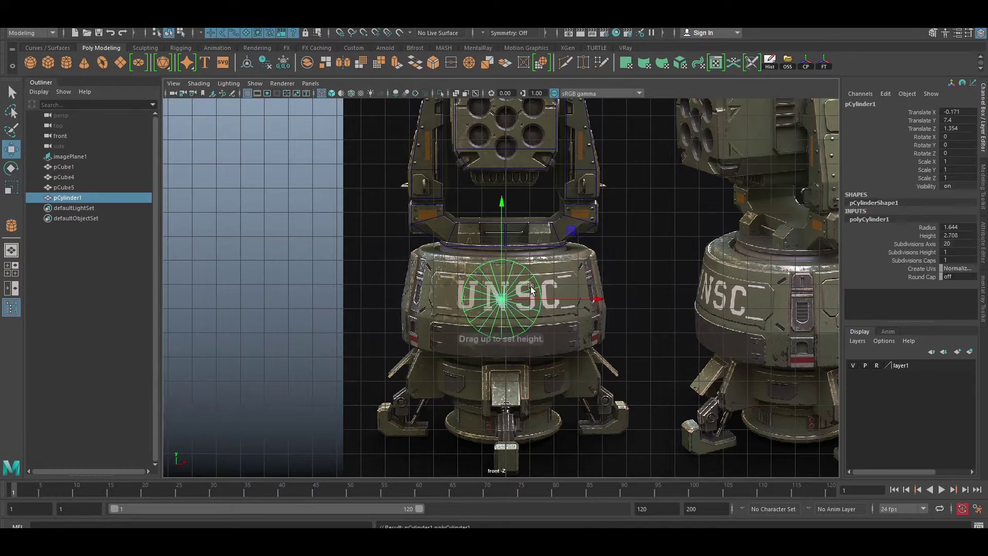
pyautogui.press('e')
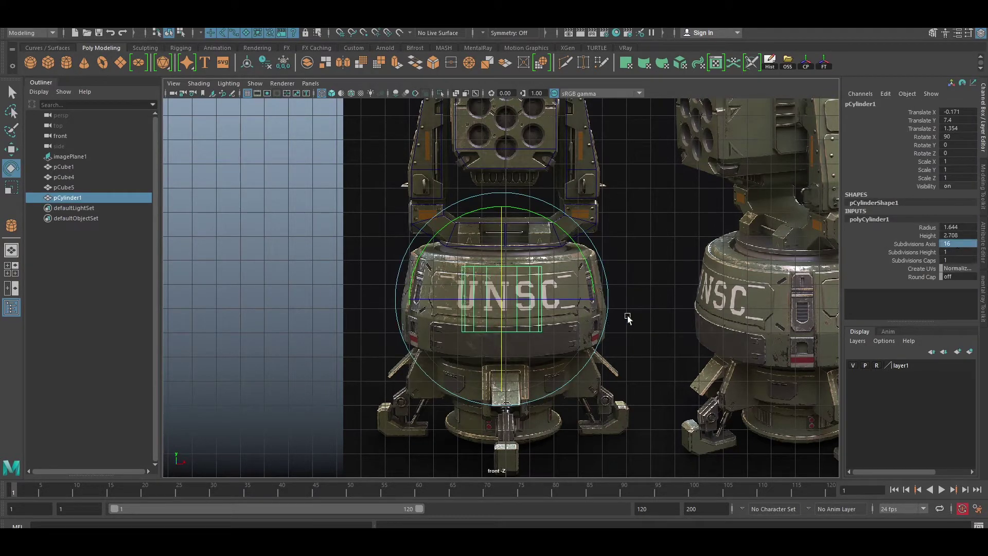
pyautogui.moveTo(628, 318); pyautogui.dragTo(657, 346, button='middle')
pyautogui.scroll(3, 658, 346)
# Lower the cylinder's bottom vertex row to the base edge and taper its top row inward
pyautogui.press('F9')
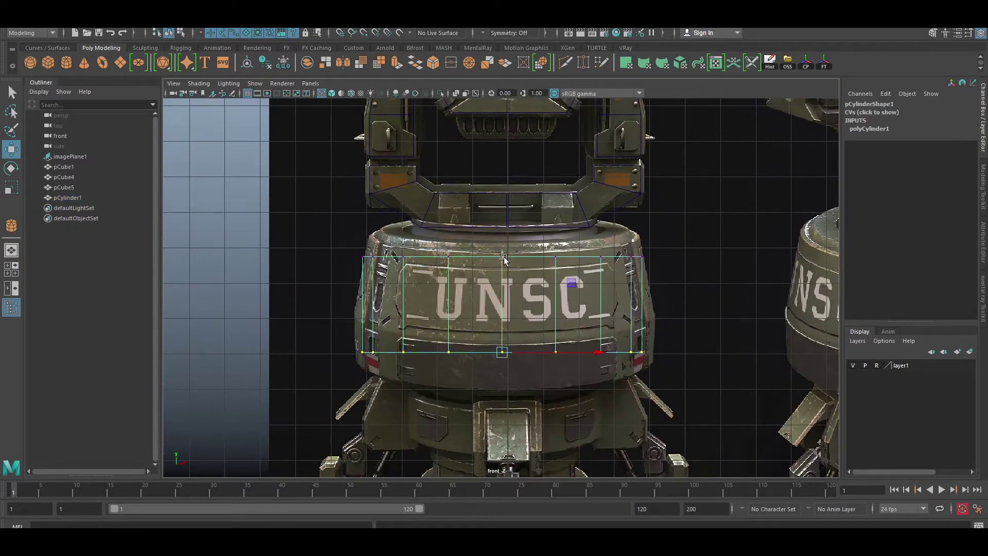
pyautogui.moveTo(504, 259); pyautogui.dragTo(504, 295)
pyautogui.keyDown('shift'); pyautogui.moveTo(507, 329); pyautogui.dragTo(495, 360, button='right'); pyautogui.keyUp('shift')
pyautogui.click(449, 337)
pyautogui.press('r')
pyautogui.moveTo(503, 257)
pyautogui.mouseDown()
pyautogui.moveTo(467, 276)
pyautogui.moveTo(479, 268)
pyautogui.mouseUp()
# Select the bottom face band and the top edge loop to fit the drum's top ring
pyautogui.press('F11')
pyautogui.doubleClick(544, 359)
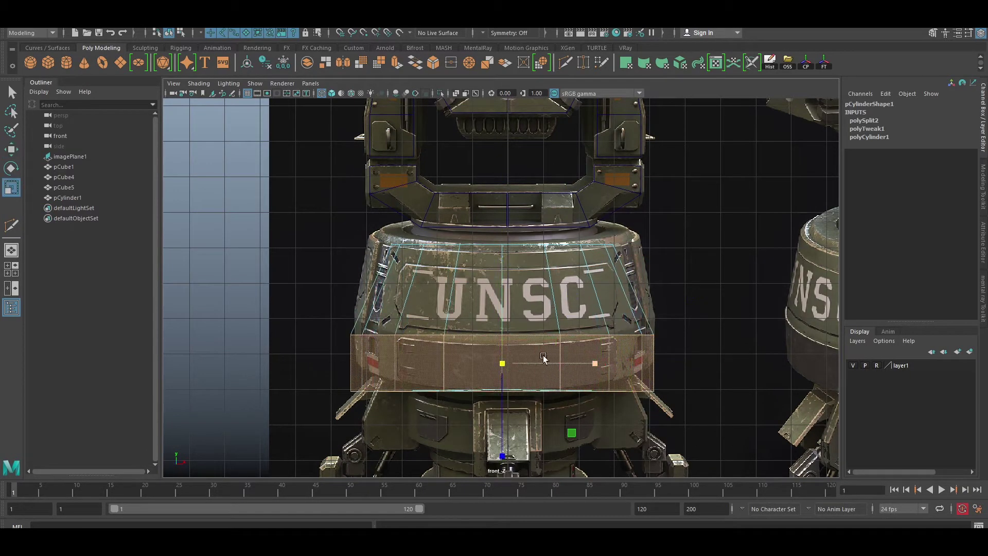
pyautogui.press('F9')
pyautogui.doubleClick(502, 245)
pyautogui.press('w')
pyautogui.scroll(-6, 508, 304)
pyautogui.click(601, 302)
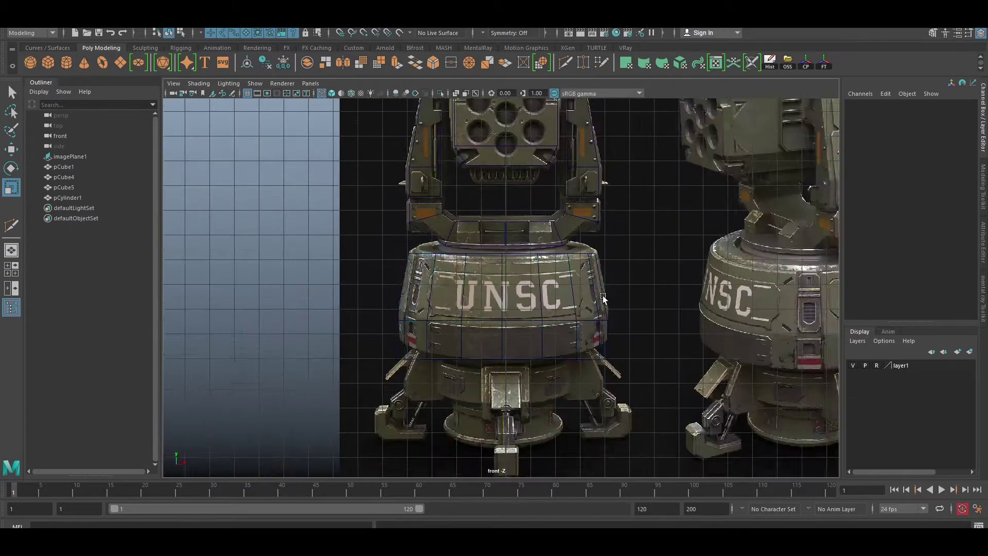
pyautogui.scroll(3, 422, 286)
pyautogui.scroll(3, 347, 314)
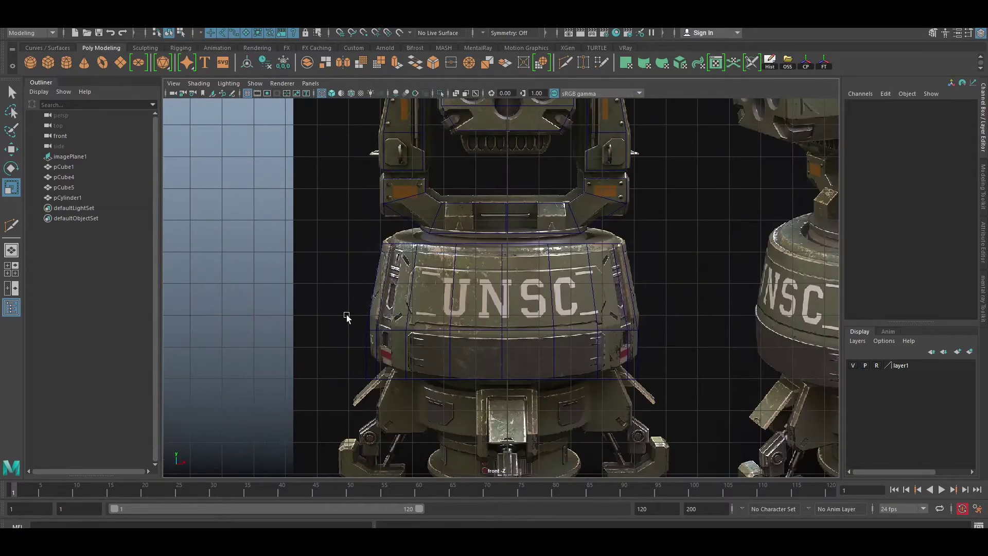
pyautogui.scroll(-2, 347, 314)
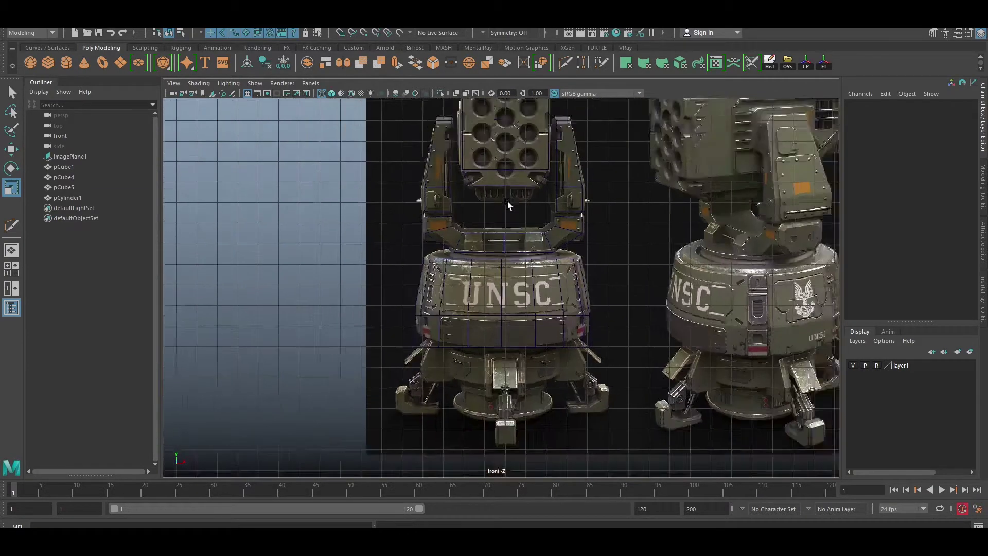
pyautogui.scroll(-2, 643, 289)
pyautogui.scroll(2, 644, 288)
# Duplicate the drum cylinder and shrink the copy to about 0.6 size
pyautogui.click(67, 62)
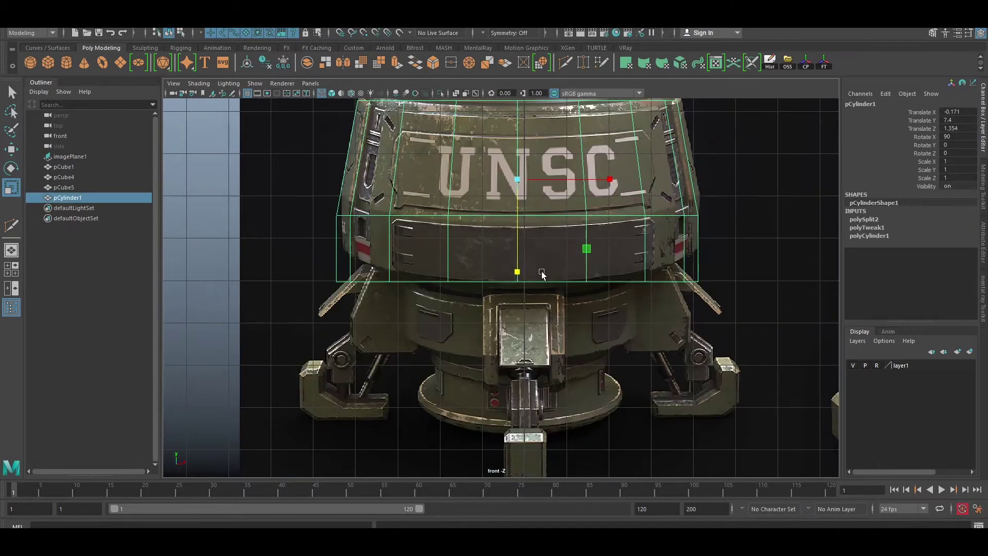
pyautogui.scroll(-1, 541, 309)
pyautogui.press('w')
pyautogui.moveTo(514, 268); pyautogui.dragTo(540, 366)
pyautogui.moveTo(304, 261); pyautogui.dragTo(717, 315)
pyautogui.press('r')
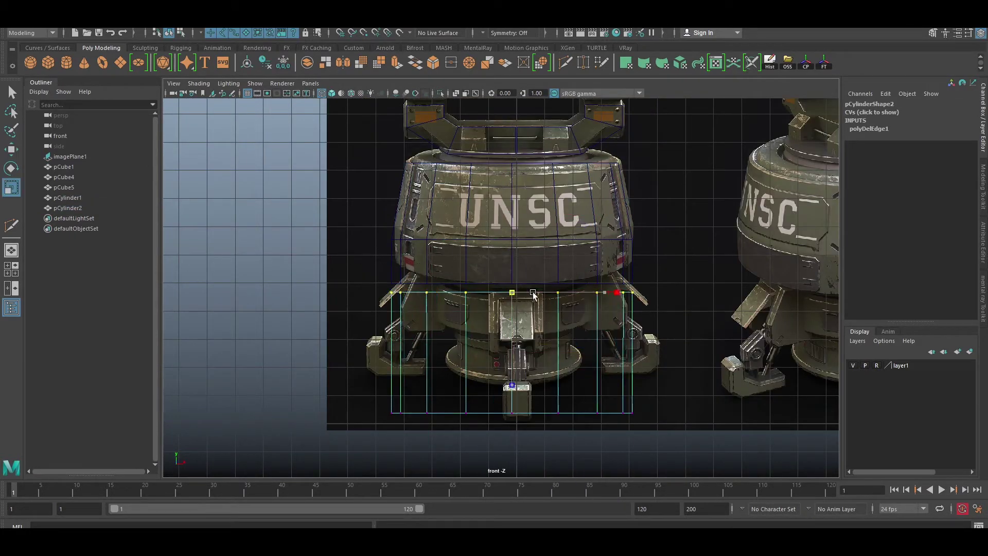
pyautogui.moveTo(512, 322); pyautogui.dragTo(472, 348)
pyautogui.press('w')
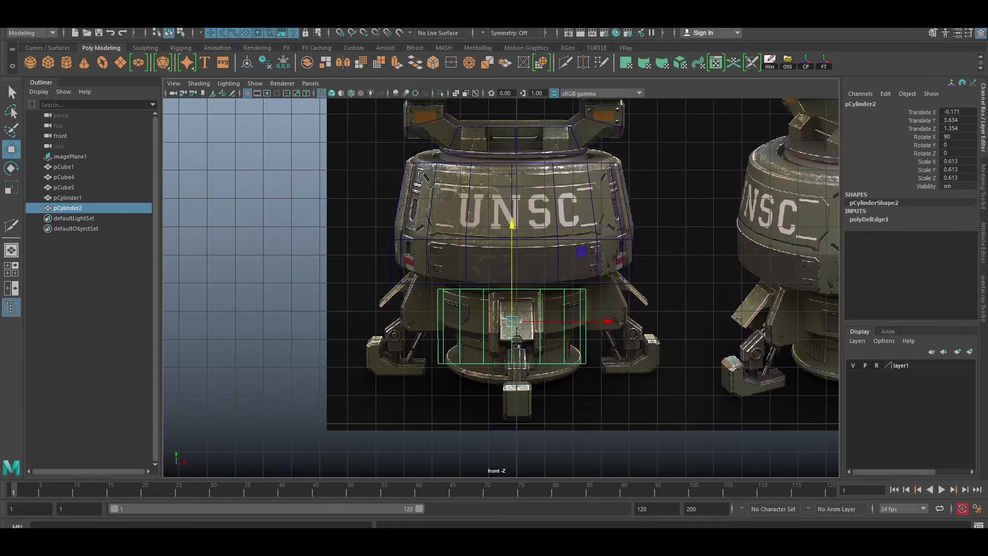
# Shorten the lower cylinder, flatten it and raise it just under the drum
pyautogui.scroll(1, 573, 325)
pyautogui.scroll(2, 531, 319)
pyautogui.press('r')
pyautogui.moveTo(523, 278); pyautogui.dragTo(525, 330)
pyautogui.press('w')
pyautogui.moveTo(528, 335); pyautogui.dragTo(528, 305)
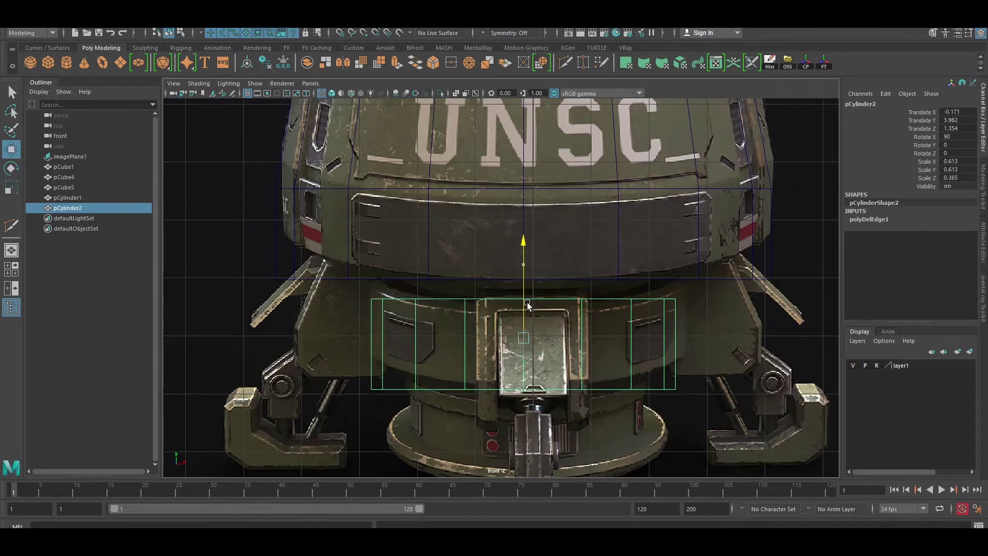
pyautogui.press('r')
pyautogui.moveTo(523, 242)
pyautogui.mouseDown()
pyautogui.moveTo(524, 253)
pyautogui.moveTo(523, 244)
pyautogui.mouseUp()
pyautogui.press('w')
pyautogui.scroll(-1, 566, 340)
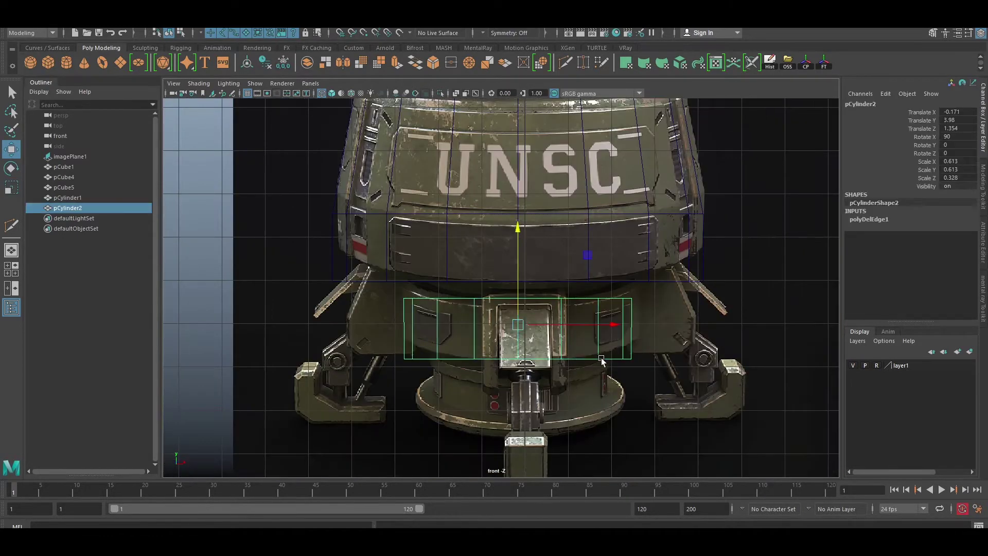
# Duplicate the lower cylinder down toward the base and view the stack solid shaded
pyautogui.hotkey('ctrl', 'd')
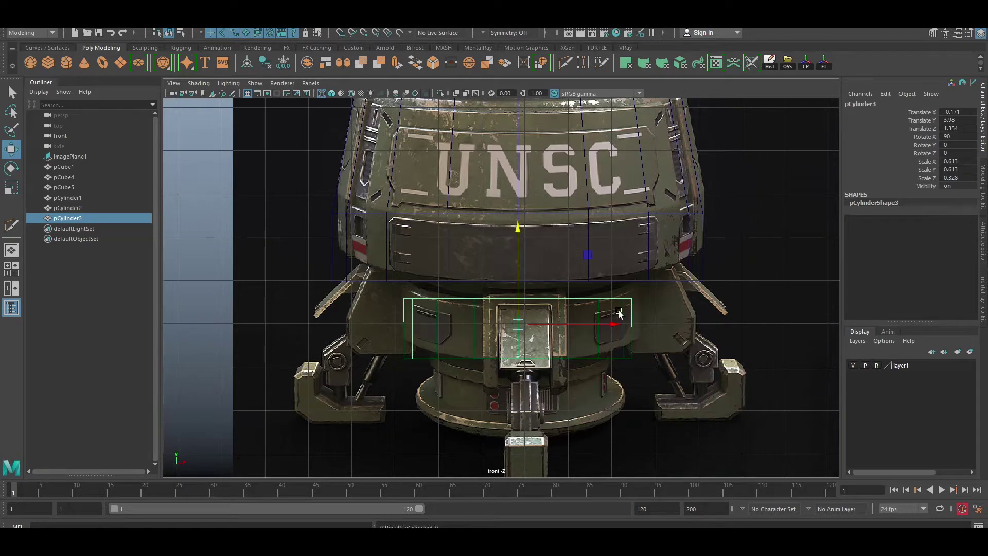
pyautogui.press('r')
pyautogui.moveTo(518, 308)
pyautogui.mouseDown()
pyautogui.moveTo(518, 388)
pyautogui.moveTo(494, 412)
pyautogui.moveTo(518, 439)
pyautogui.mouseUp()
pyautogui.press('w')
pyautogui.hotkey('ctrl', 'd')
pyautogui.click(521, 373)
pyautogui.scroll(-4, 521, 373)
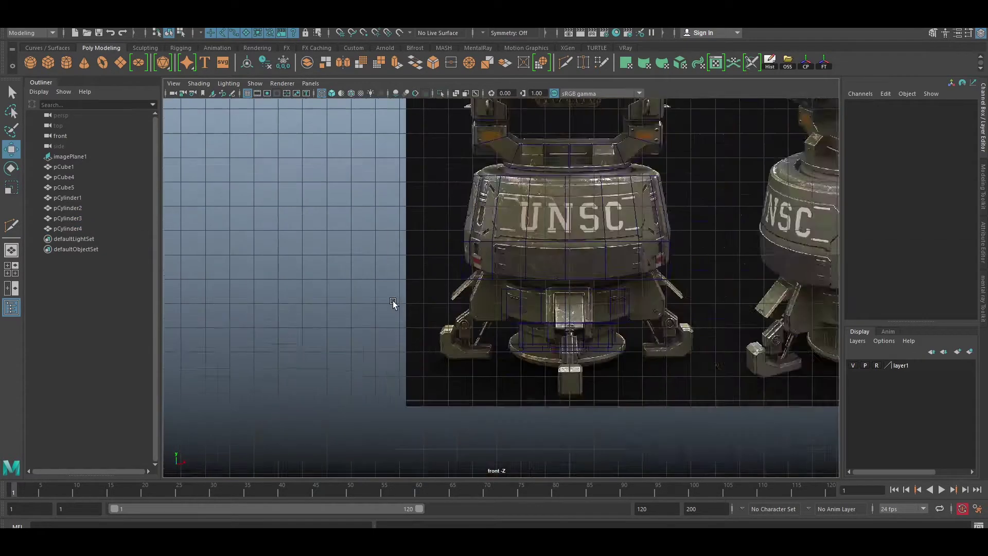
pyautogui.press('5')
pyautogui.scroll(4, 423, 272)
pyautogui.scroll(2, 422, 271)
# Select and adjust the lower column and the flat base ring cylinders
pyautogui.click(415, 291)
pyautogui.press('r')
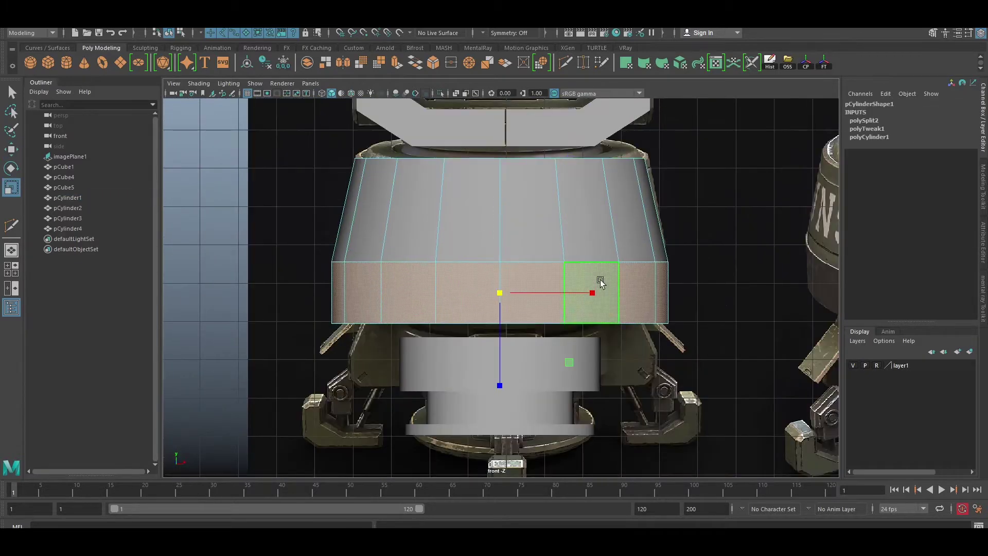
pyautogui.scroll(-4, 552, 297)
pyautogui.click(406, 332)
pyautogui.scroll(4, 502, 290)
pyautogui.click(510, 353)
pyautogui.press('w')
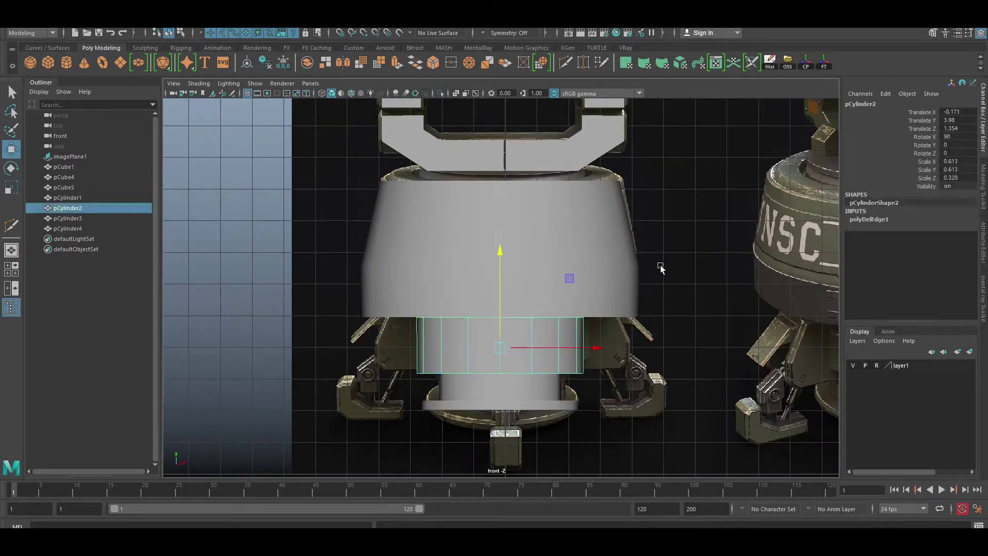
pyautogui.click(656, 267)
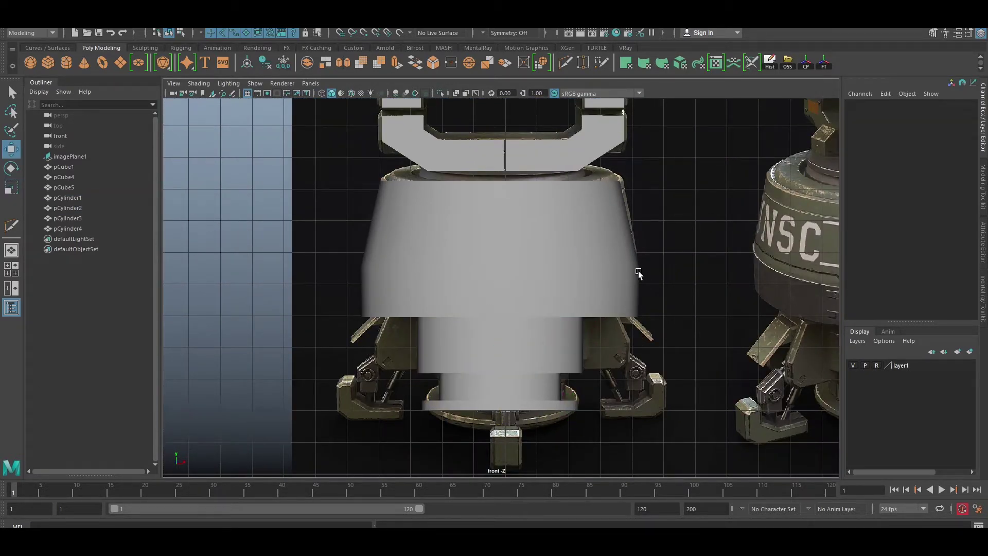
pyautogui.scroll(2, 638, 271)
pyautogui.click(670, 327)
pyautogui.rightClick(678, 303)
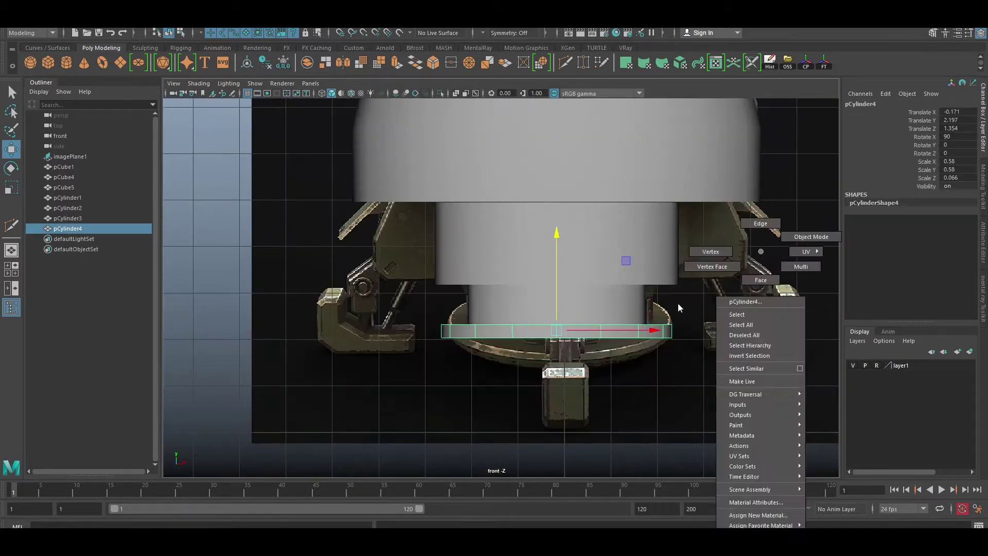
pyautogui.click(739, 308)
pyautogui.scroll(-1, 310, 298)
# Draw a new cube (pCube6) over the left side support, seen through the reference
pyautogui.scroll(2, 375, 283)
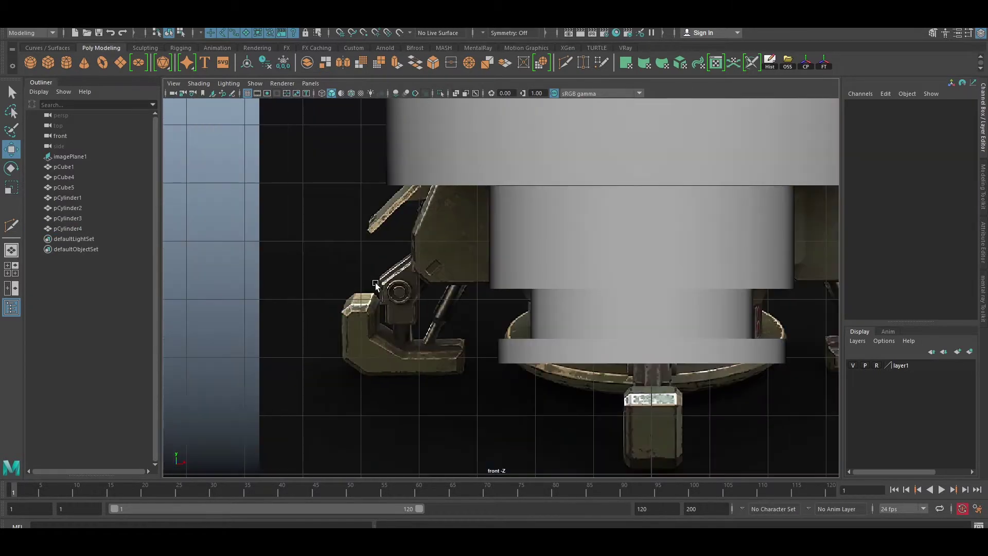
pyautogui.press('4')
pyautogui.keyDown('alt'); pyautogui.moveTo(373, 226); pyautogui.dragTo(370, 275, button='middle'); pyautogui.keyUp('alt')
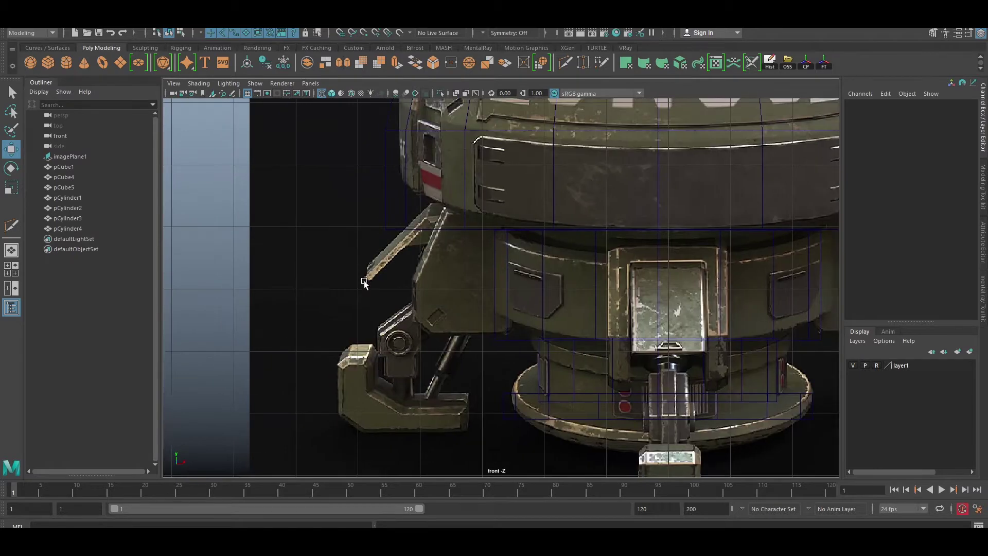
pyautogui.keyDown('shift'); pyautogui.moveTo(370, 275); pyautogui.dragTo(366, 302, button='right'); pyautogui.keyUp('shift')
pyautogui.click(366, 303)
pyautogui.moveTo(495, 335); pyautogui.dragTo(419, 210)
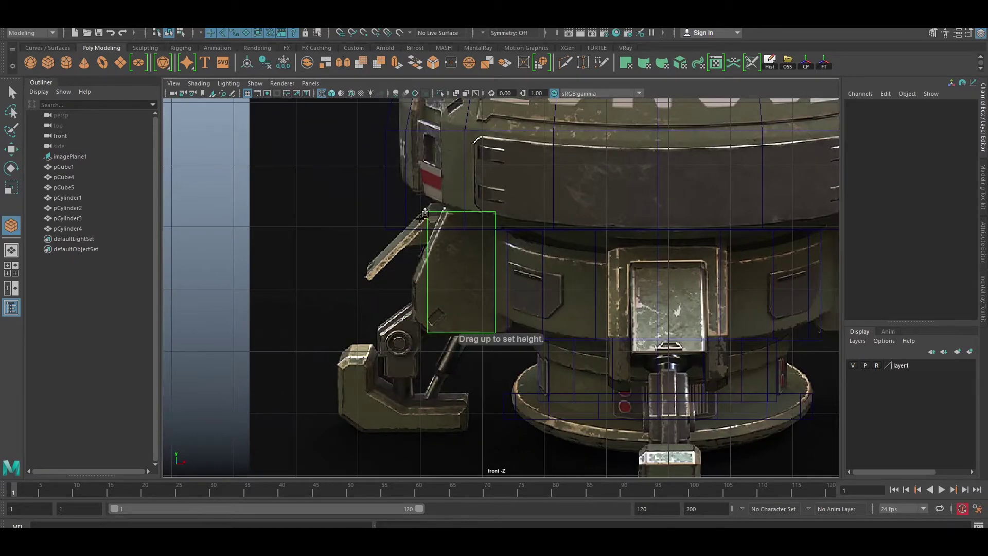
# Select a corner vertex of the new box and bevel it with Ctrl+B
pyautogui.press('w')
pyautogui.scroll(1, 429, 311)
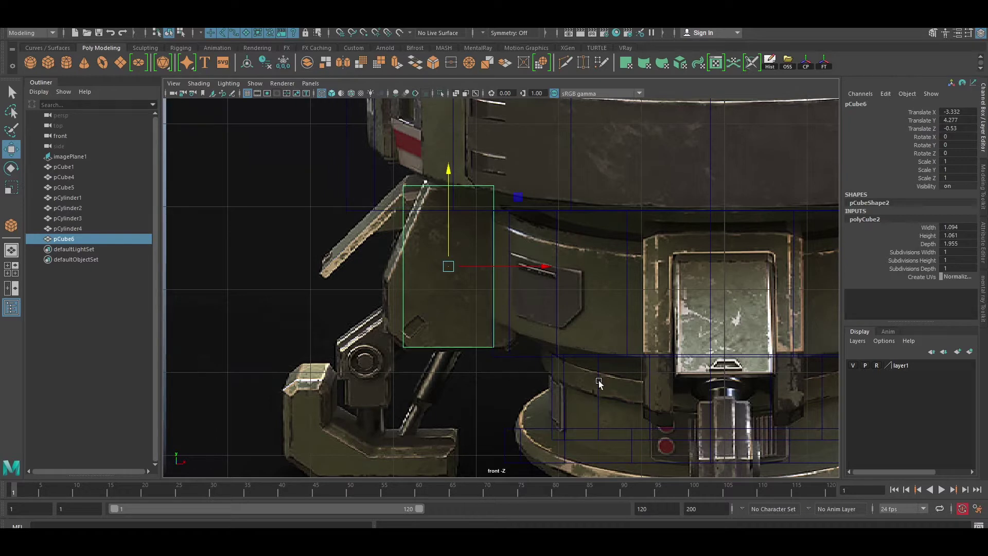
pyautogui.scroll(3, 600, 372)
pyautogui.scroll(3, 301, 267)
pyautogui.click(300, 267)
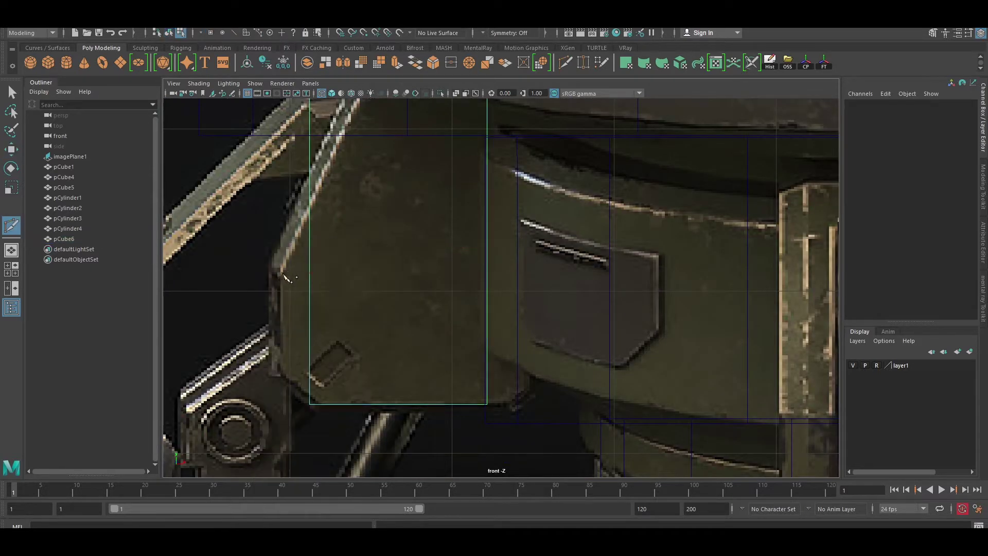
pyautogui.moveTo(338, 252); pyautogui.dragTo(185, 237, button='right')
pyautogui.scroll(1, 406, 250)
pyautogui.keyDown('alt'); pyautogui.moveTo(433, 219); pyautogui.dragTo(397, 236, button='middle'); pyautogui.keyUp('alt')
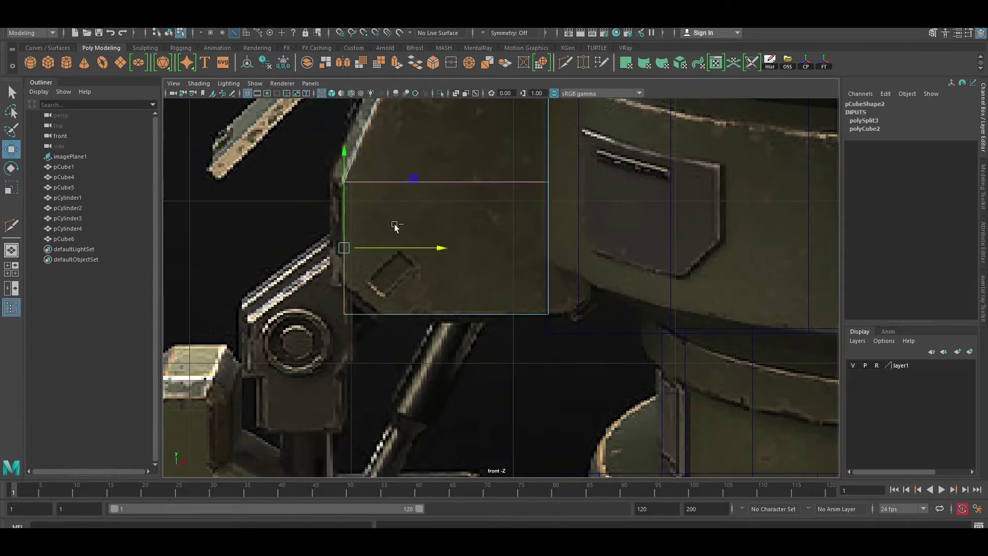
pyautogui.hotkey('ctrl', 'b')
pyautogui.scroll(-3, 451, 236)
pyautogui.scroll(-2, 351, 259)
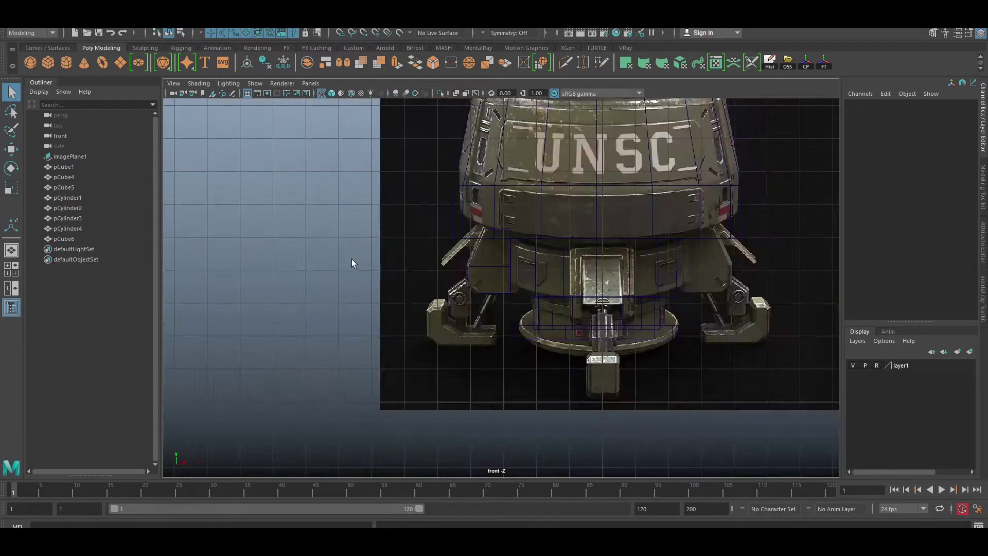
pyautogui.scroll(2, 444, 276)
# Draw pCube7 along the foot bracket's base and add an edge loop near its left end
pyautogui.scroll(2, 324, 357)
pyautogui.scroll(-1, 323, 357)
pyautogui.keyDown('alt'); pyautogui.moveTo(324, 357); pyautogui.dragTo(520, 249, button='middle'); pyautogui.keyUp('alt')
pyautogui.keyDown('shift'); pyautogui.moveTo(520, 248); pyautogui.dragTo(611, 296, button='right'); pyautogui.keyUp('shift')
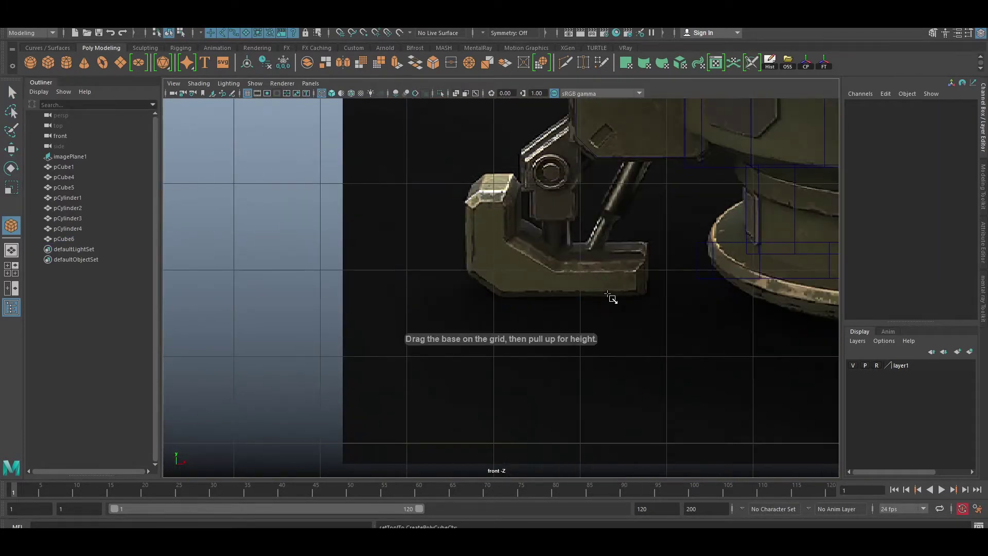
pyautogui.moveTo(476, 270)
pyautogui.mouseDown()
pyautogui.moveTo(636, 294)
pyautogui.moveTo(527, 276)
pyautogui.mouseUp()
pyautogui.keyDown('shift'); pyautogui.moveTo(526, 276); pyautogui.dragTo(523, 240, button='right'); pyautogui.keyUp('shift')
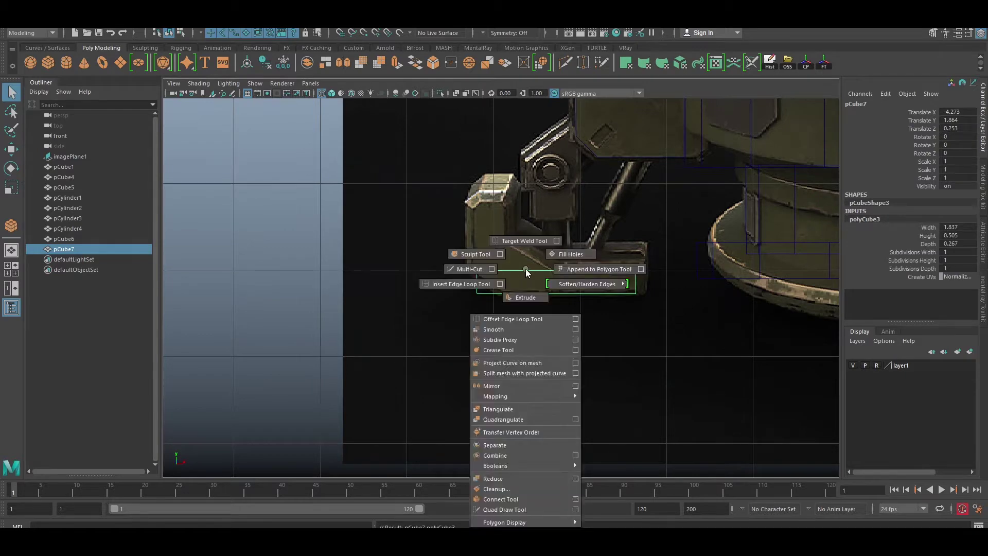
pyautogui.click(519, 273)
# Extrude the box's left end face upward into an upright and check it in perspective
pyautogui.keyDown('shift'); pyautogui.moveTo(517, 280); pyautogui.dragTo(499, 288, button='right'); pyautogui.keyUp('shift')
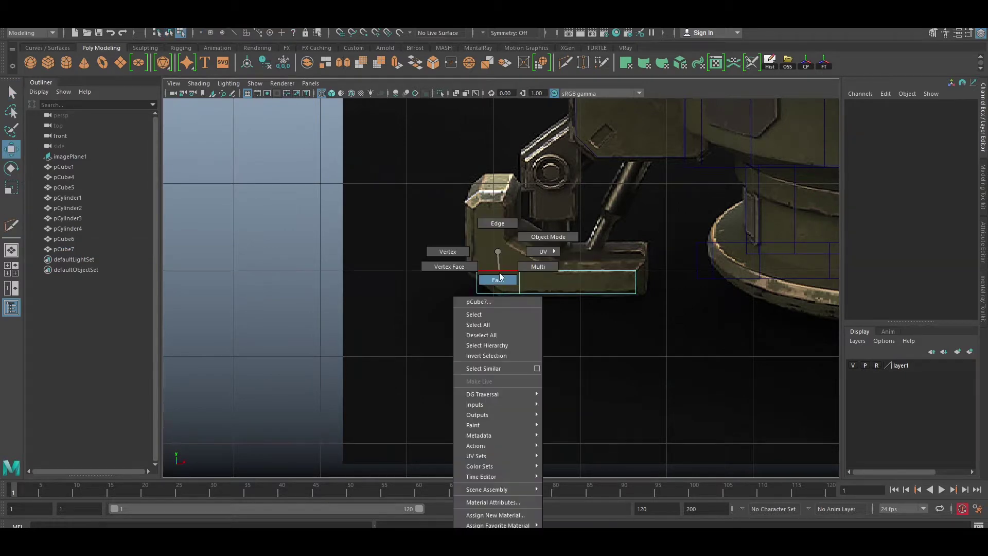
pyautogui.scroll(-1, 520, 246)
pyautogui.moveTo(507, 280)
pyautogui.mouseDown()
pyautogui.moveTo(520, 245)
pyautogui.moveTo(594, 298)
pyautogui.mouseUp()
pyautogui.scroll(1, 520, 246)
pyautogui.press('space')
pyautogui.moveTo(595, 298); pyautogui.dragTo(597, 327, button='right')
pyautogui.press('space')
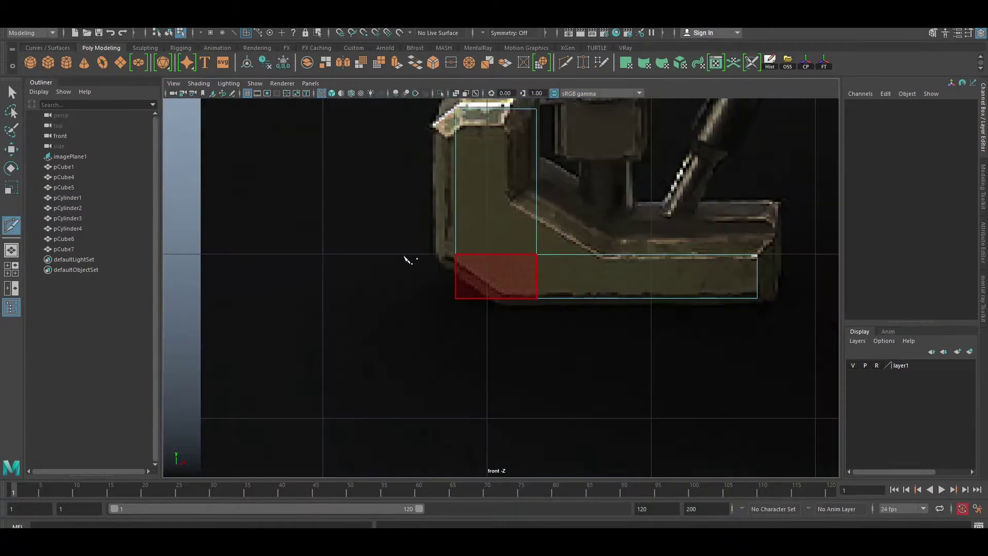
# Bevel the bracket's inner corner face with Ctrl+B
pyautogui.click(494, 278)
pyautogui.scroll(-2, 563, 289)
pyautogui.hotkey('ctrl', 'b')
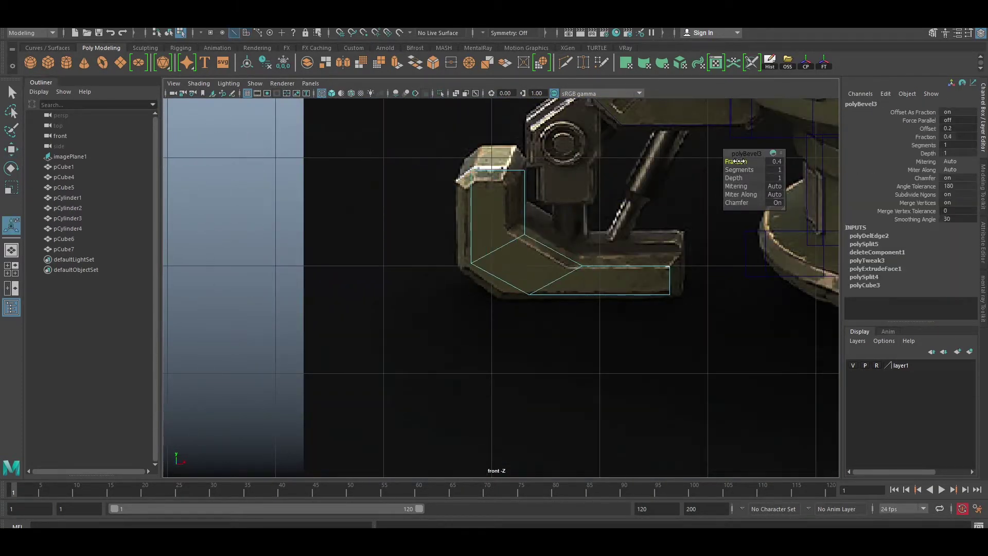
pyautogui.press('w')
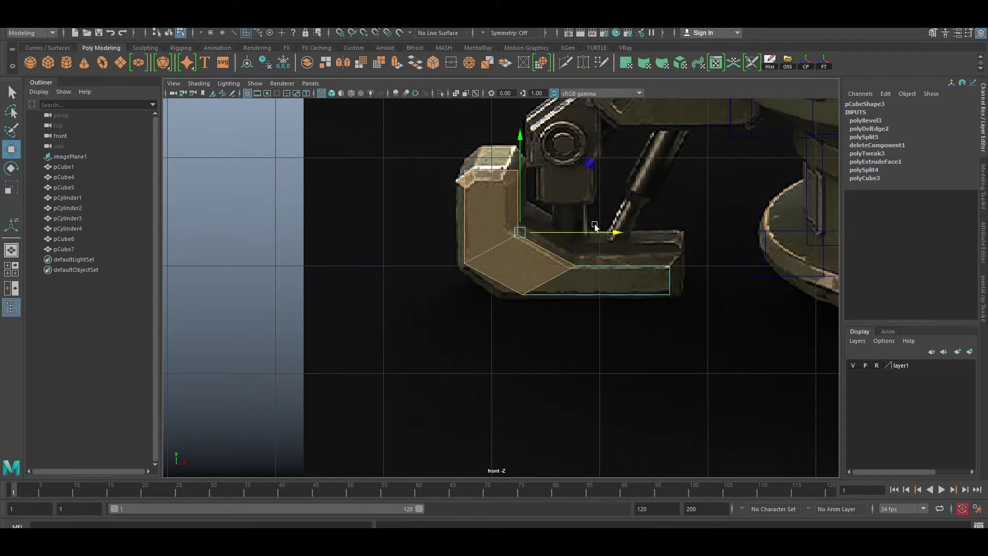
# Chamfer the bracket's bottom corner vertex and select the L-shaped front face
pyautogui.press('F9')
pyautogui.click(569, 266)
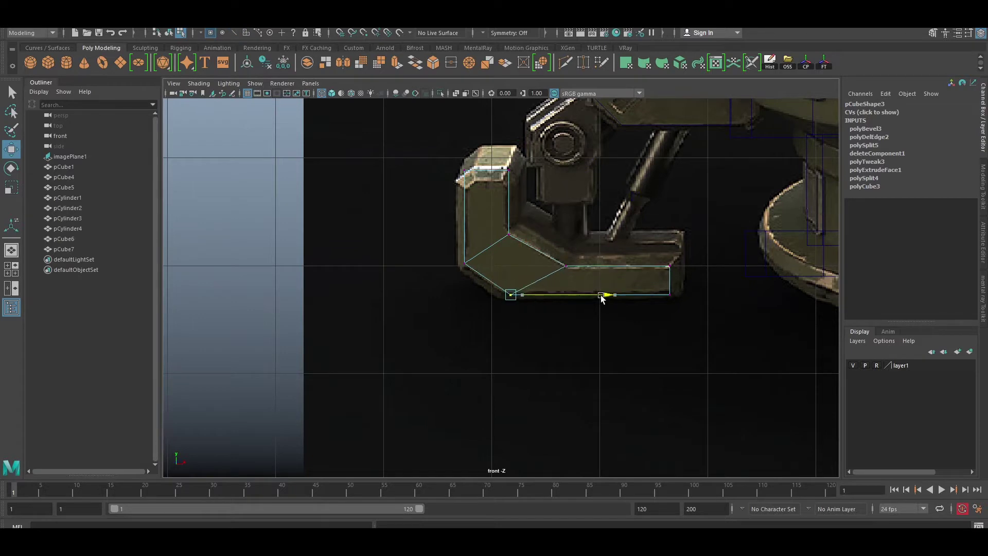
pyautogui.click(508, 170)
pyautogui.click(466, 180)
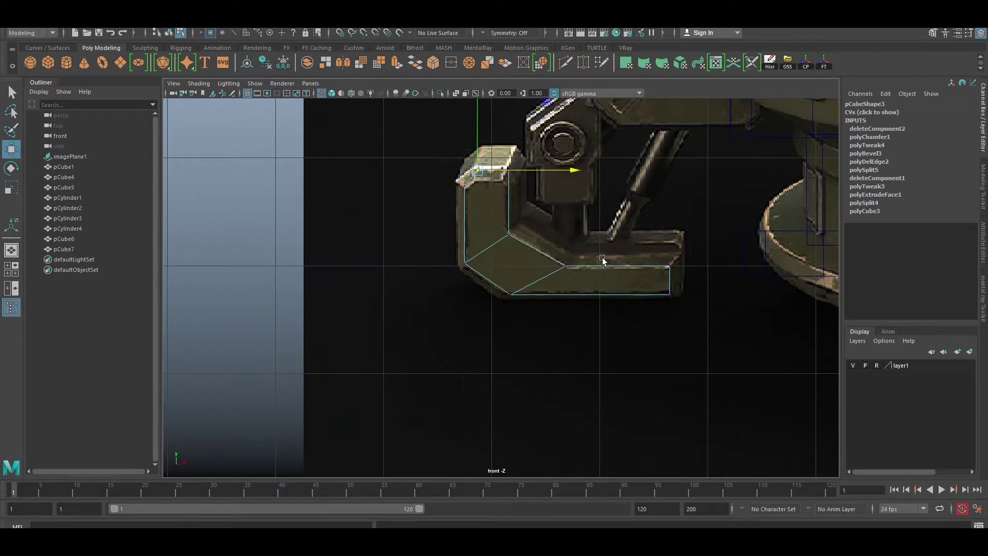
pyautogui.press('F11')
pyautogui.moveTo(495, 151); pyautogui.dragTo(423, 293)
pyautogui.press('space')
# Extrude the bracket's L-shaped face to give it thickness
pyautogui.press('5')
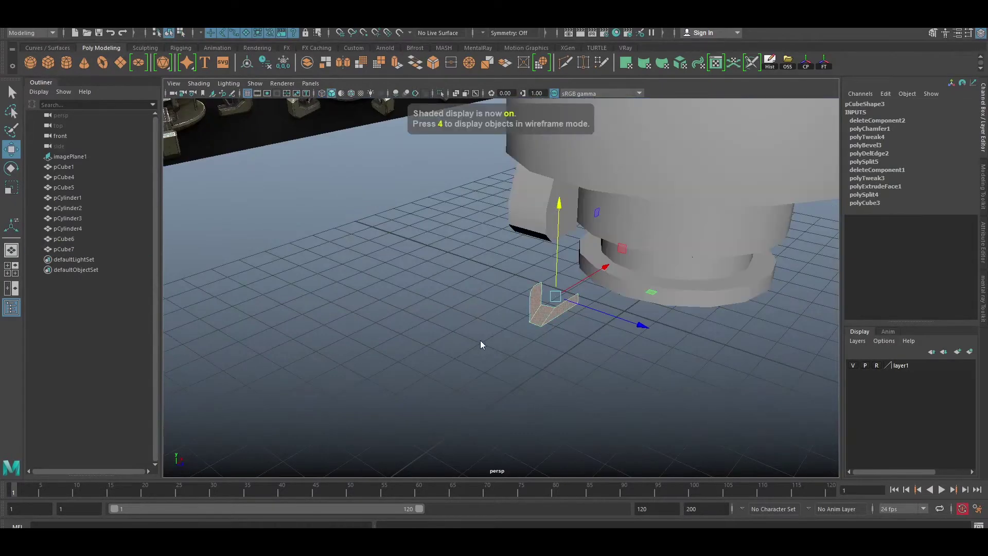
pyautogui.hotkey('ctrl', 'e')
pyautogui.press('F8')
pyautogui.press('w')
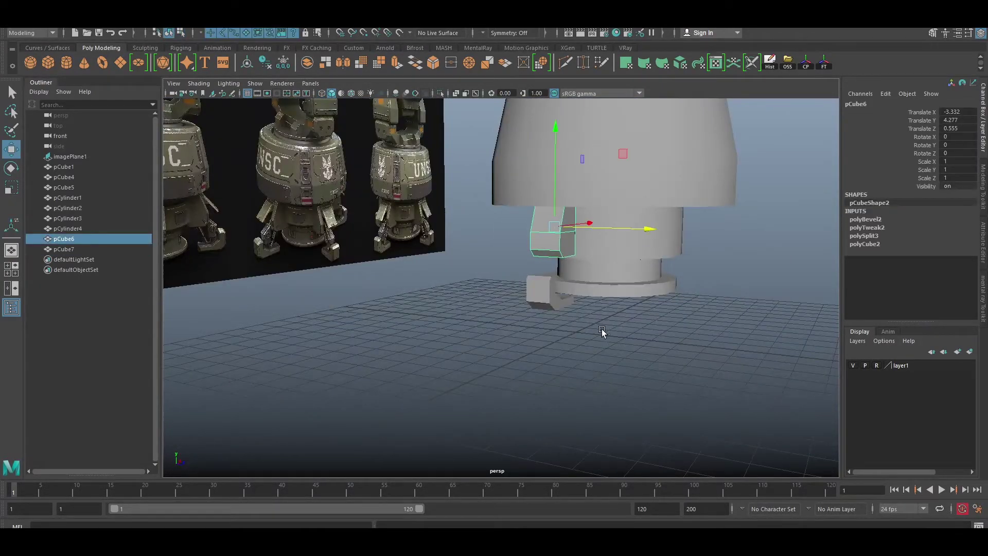
pyautogui.keyDown('alt'); pyautogui.moveTo(602, 331); pyautogui.dragTo(653, 340); pyautogui.keyUp('alt')
pyautogui.click(706, 345)
pyautogui.press('space')
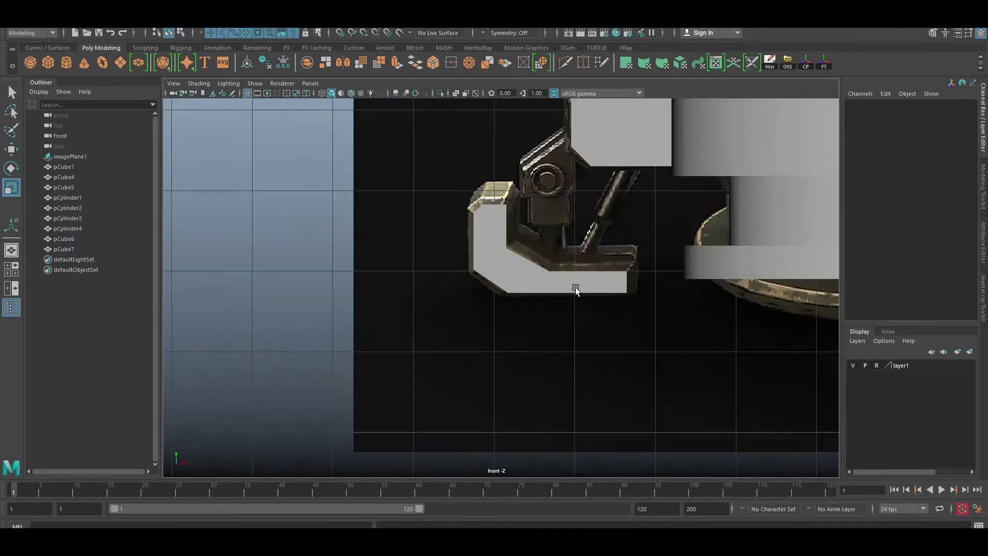
pyautogui.press('space')
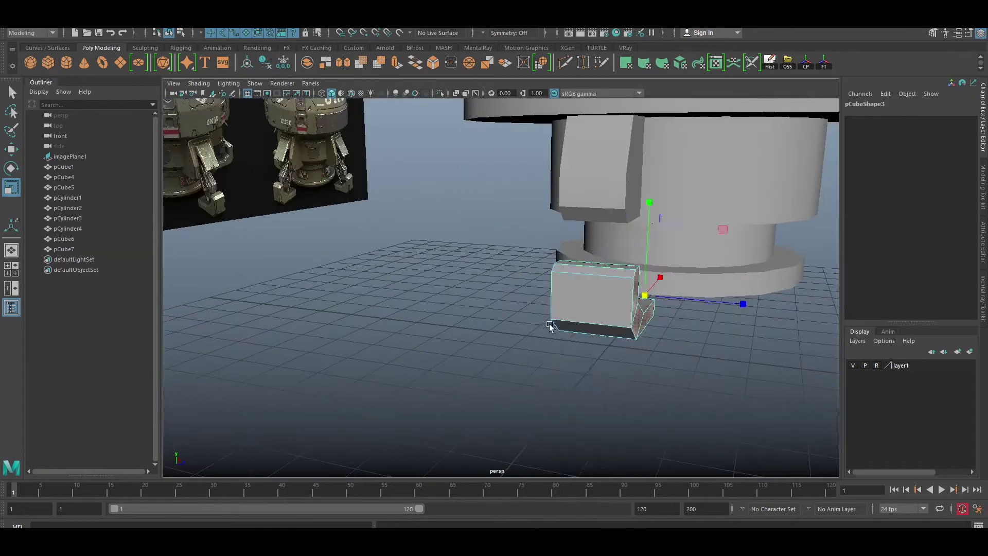
pyautogui.keyDown('alt'); pyautogui.moveTo(515, 257); pyautogui.dragTo(463, 247); pyautogui.keyUp('alt')
pyautogui.keyDown('shift'); pyautogui.moveTo(402, 240); pyautogui.dragTo(360, 242, button='right'); pyautogui.keyUp('shift')
# In X-Ray front view, raise the bottom vertices to the reference edge and flatten them
pyautogui.press('space')
pyautogui.scroll(3, 530, 322)
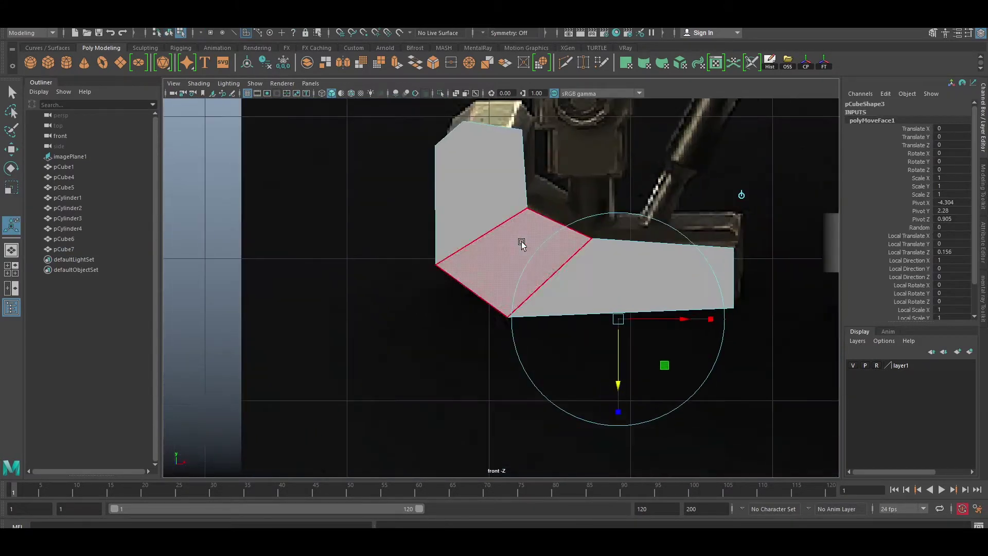
pyautogui.hotkey('alt', 'a')
pyautogui.press('F8')
pyautogui.press('F9')
pyautogui.click(733, 240)
pyautogui.moveTo(482, 369); pyautogui.dragTo(741, 303)
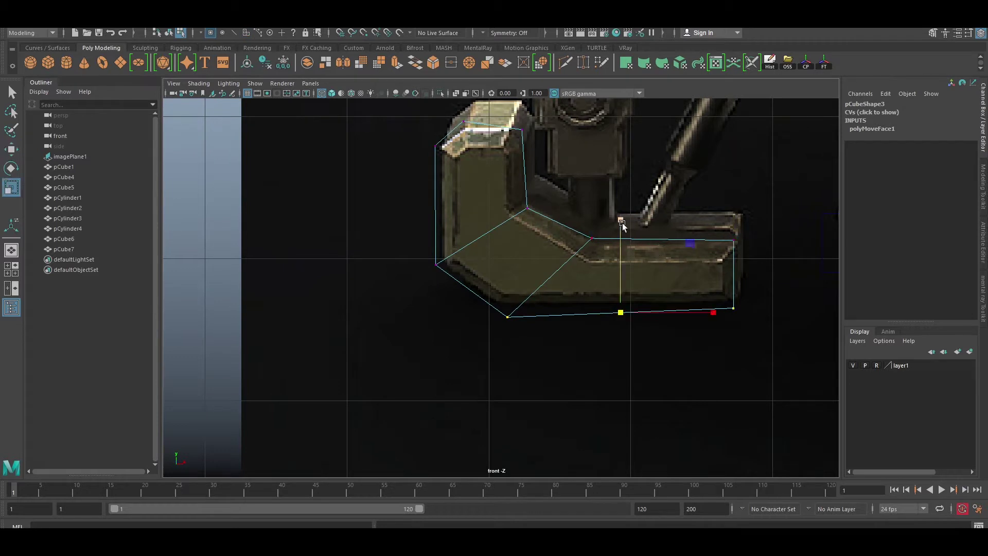
pyautogui.moveTo(620, 288); pyautogui.dragTo(620, 280)
# Shift the left vertex column onto the outline and scale the right column into line
pyautogui.moveTo(391, 133); pyautogui.dragTo(423, 195)
pyautogui.press('w')
pyautogui.moveTo(540, 206); pyautogui.dragTo(547, 206)
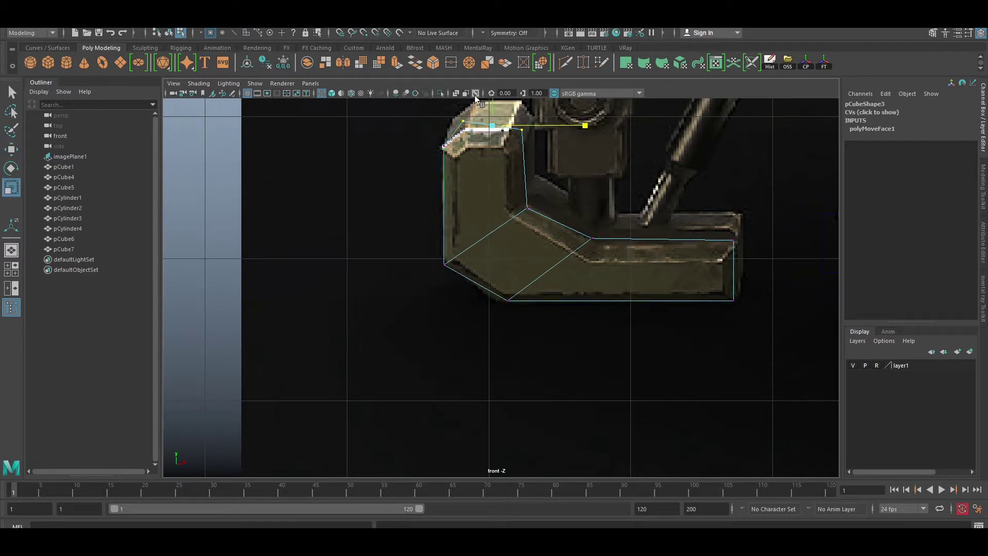
pyautogui.press('r')
pyautogui.moveTo(615, 167); pyautogui.dragTo(581, 169)
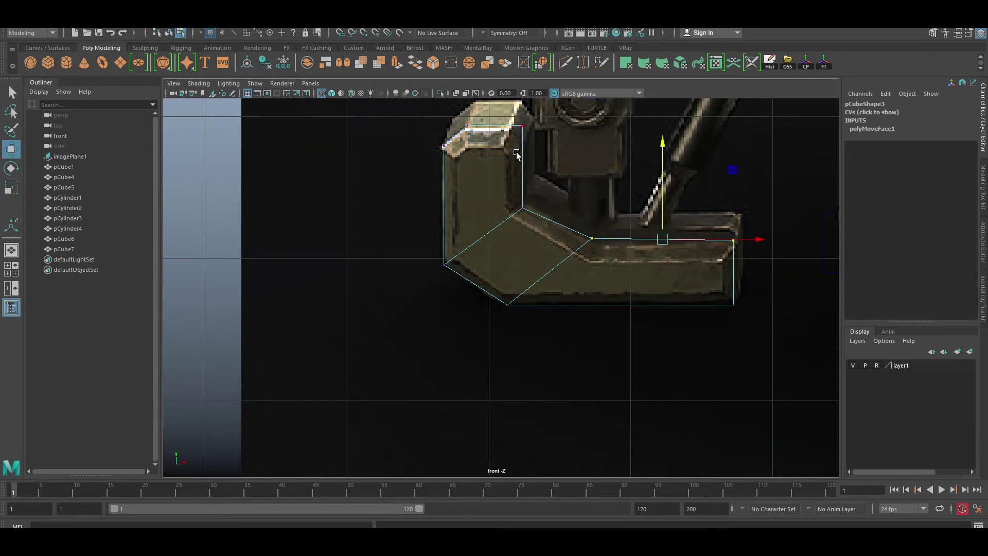
# Bevel the inner elbow edge at 0.3 fraction and nudge a vertex to the reference
pyautogui.keyDown('shift'); pyautogui.moveTo(516, 153); pyautogui.dragTo(576, 144, button='right'); pyautogui.keyUp('shift')
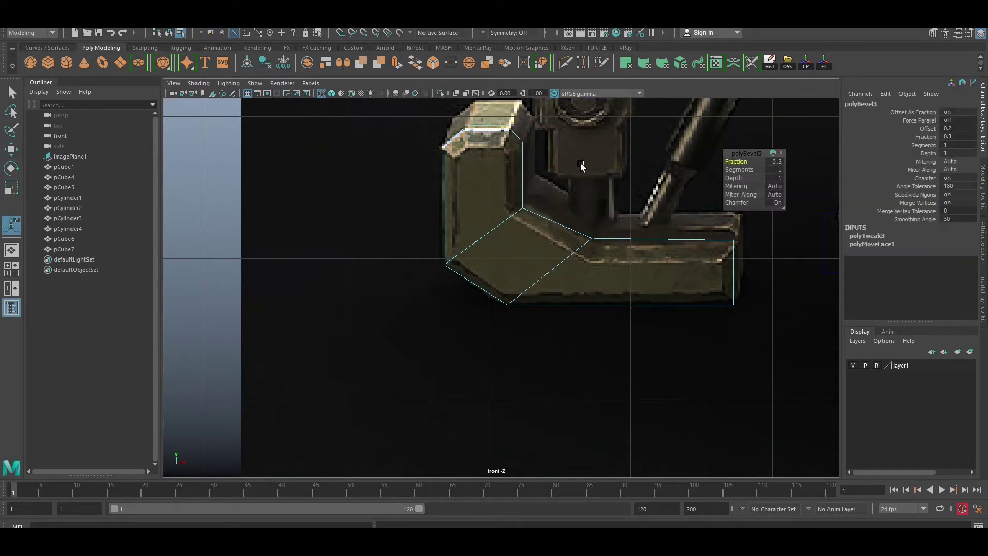
pyautogui.press('w')
pyautogui.moveTo(576, 227); pyautogui.dragTo(607, 252)
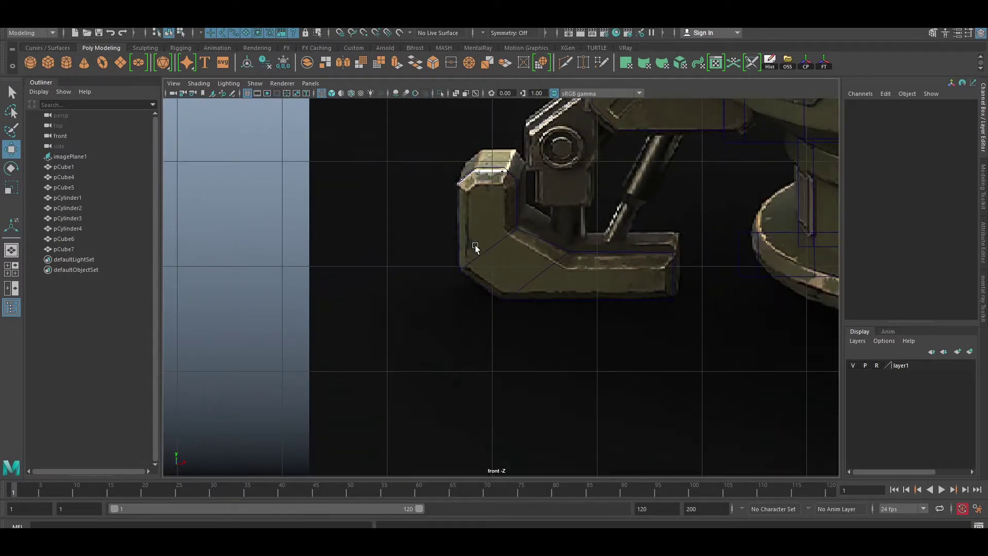
# Create a plane over the hinge block and fit its top edge to the hinge outline
pyautogui.scroll(2, 521, 233)
pyautogui.scroll(2, 521, 233)
pyautogui.keyDown('shift'); pyautogui.moveTo(494, 309); pyautogui.dragTo(479, 335, button='right'); pyautogui.keyUp('shift')
pyautogui.moveTo(534, 143); pyautogui.dragTo(587, 281)
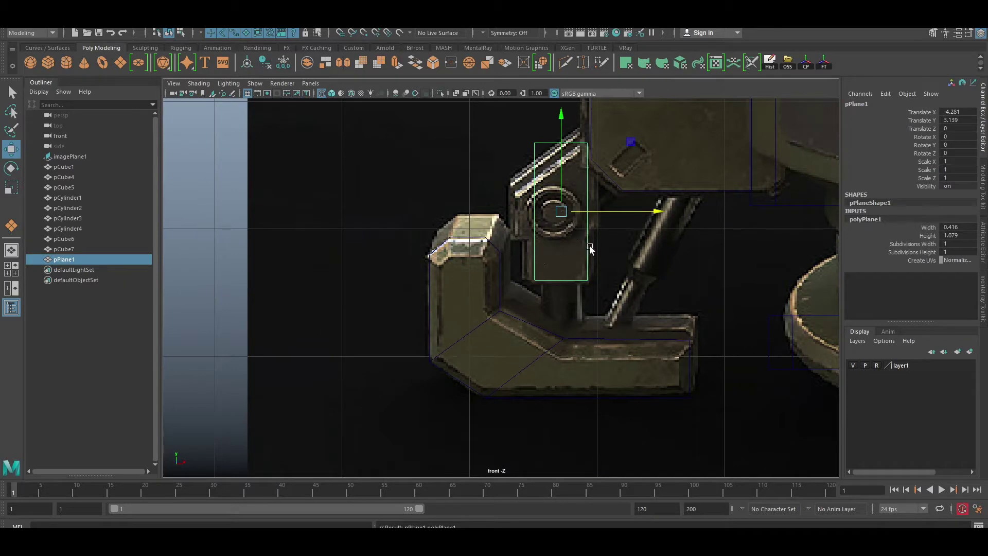
pyautogui.press('F10')
pyautogui.click(536, 206)
pyautogui.moveTo(562, 144); pyautogui.dragTo(629, 210)
pyautogui.hotkey('ctrl', 'e')
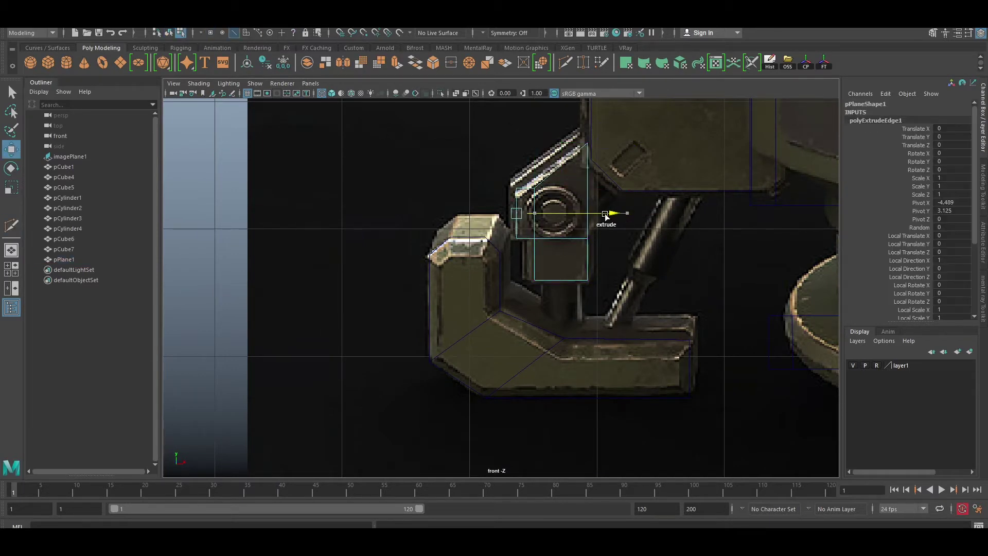
pyautogui.hotkey('ctrl', 'z')
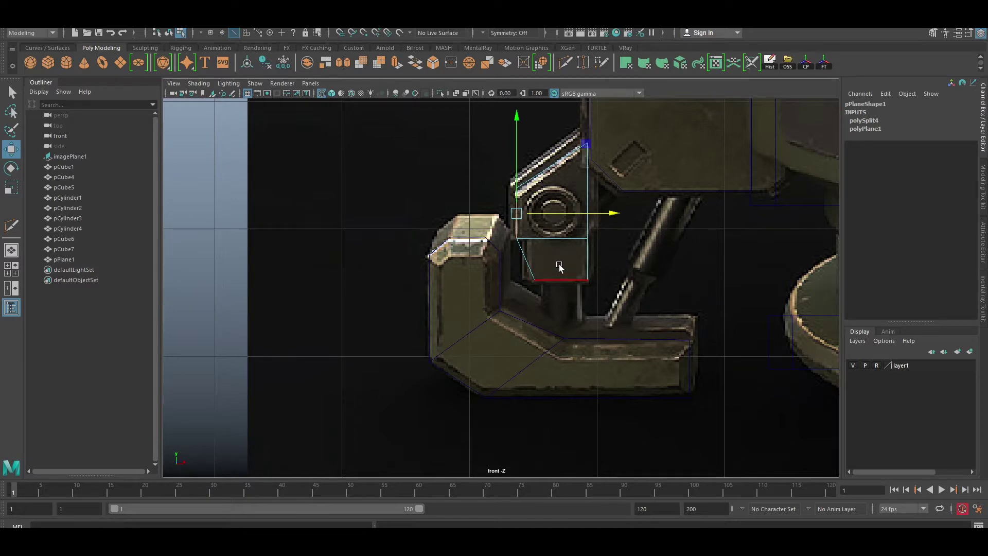
# Push the hinge plane forward along Z in the perspective view
pyautogui.scroll(-10, 516, 251)
pyautogui.scroll(5, 634, 252)
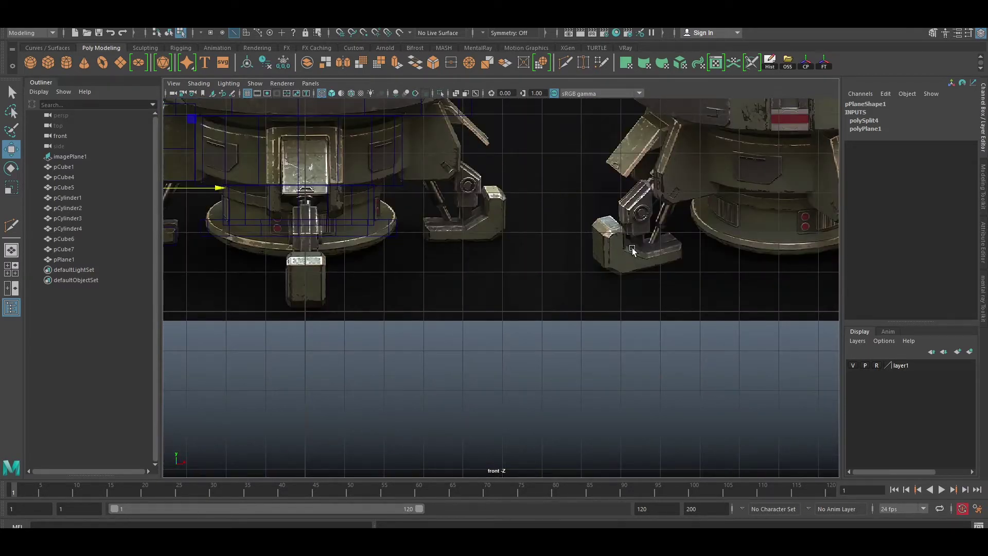
pyautogui.scroll(5, 632, 251)
pyautogui.scroll(2, 580, 228)
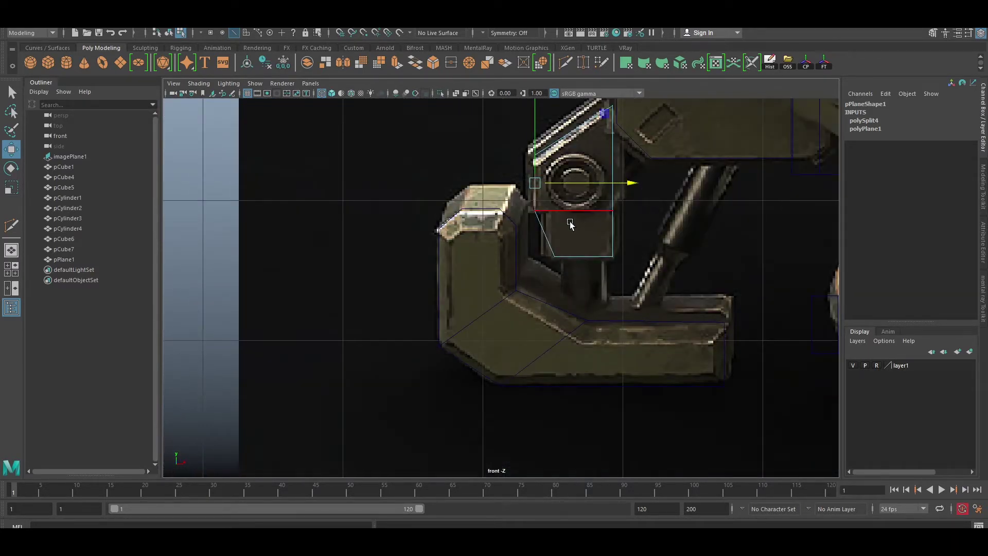
pyautogui.press('F8')
pyautogui.scroll(-3, 556, 268)
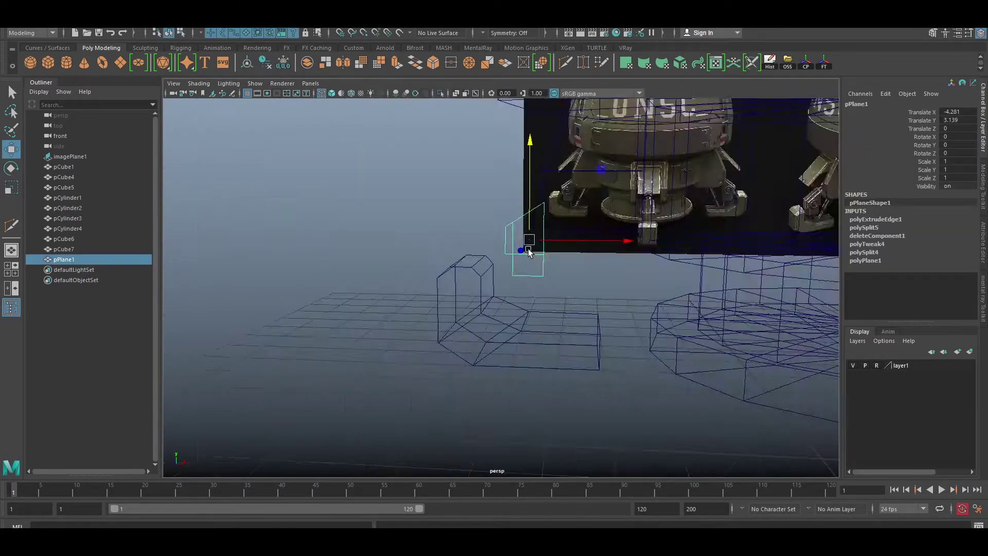
pyautogui.moveTo(674, 278); pyautogui.dragTo(708, 285)
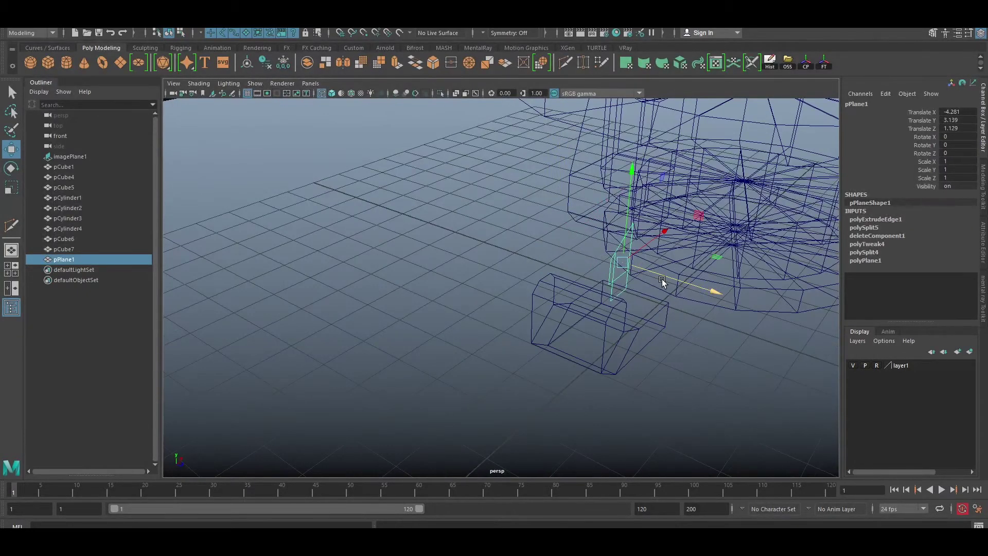
pyautogui.click(477, 271)
pyautogui.press('space')
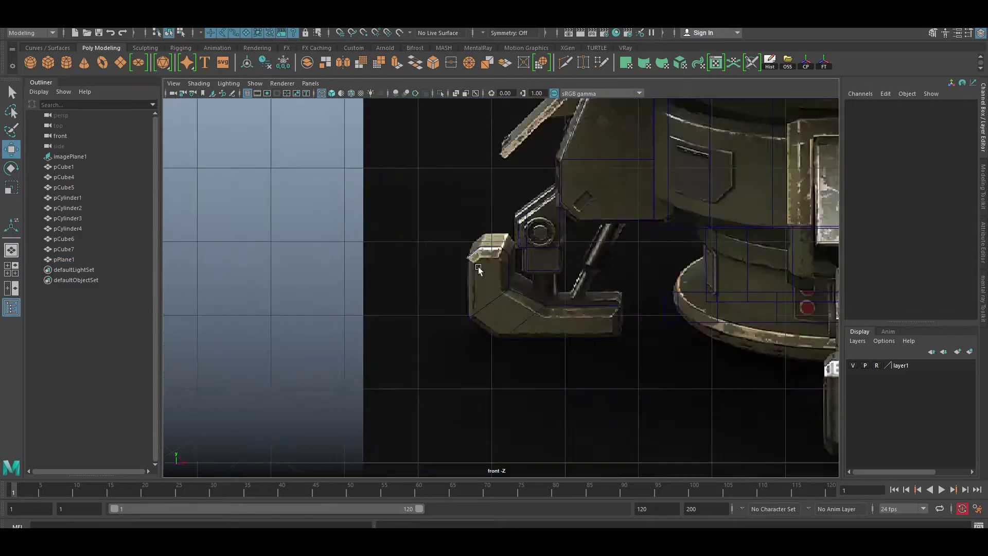
pyautogui.scroll(2, 478, 271)
pyautogui.scroll(-5, 367, 199)
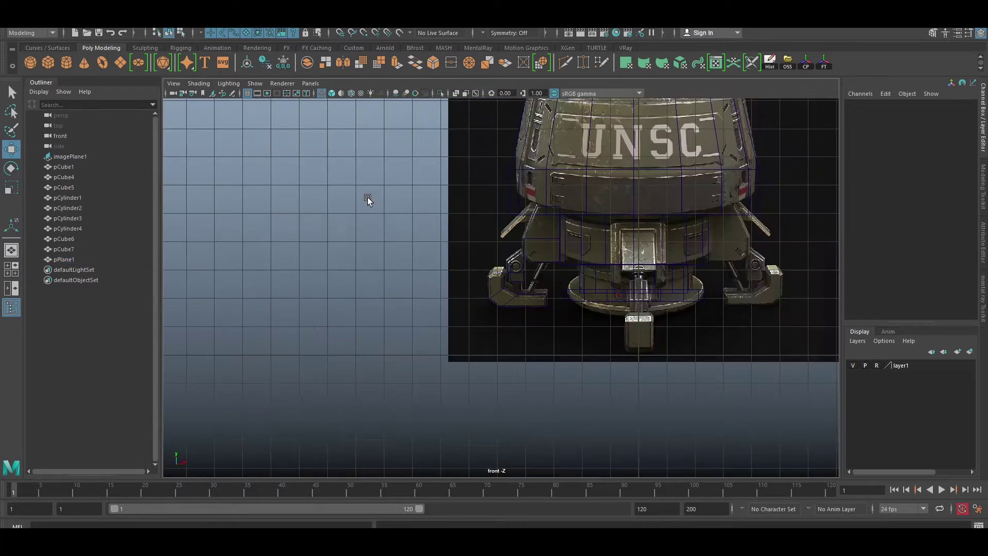
pyautogui.scroll(5, 512, 286)
# Duplicate the body cylinder, move it onto the claw and tilt it to the piston rod
pyautogui.scroll(-3, 650, 275)
pyautogui.click(648, 296)
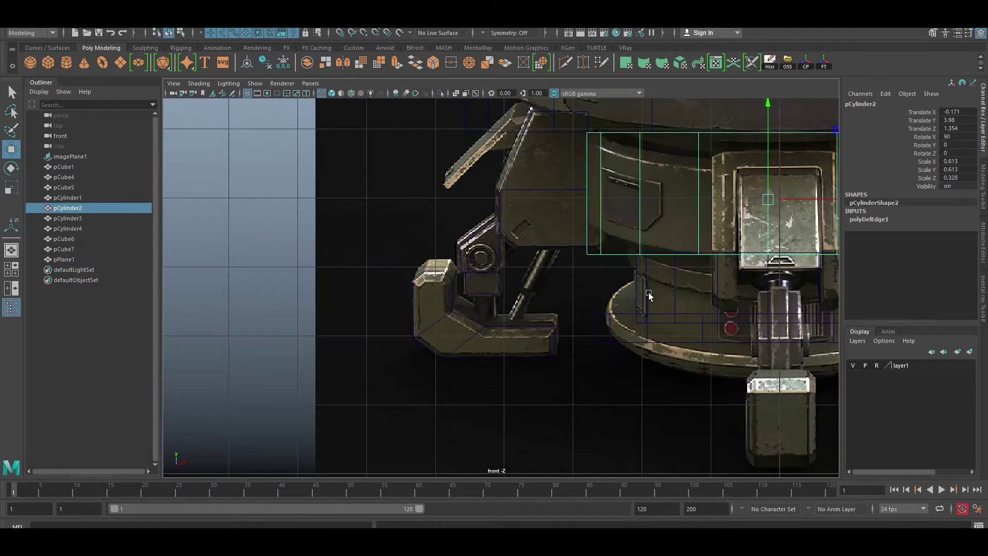
pyautogui.hotkey('ctrl', 'd')
pyautogui.moveTo(768, 199)
pyautogui.mouseDown()
pyautogui.moveTo(538, 303)
pyautogui.moveTo(293, 444)
pyautogui.mouseUp()
pyautogui.press('r')
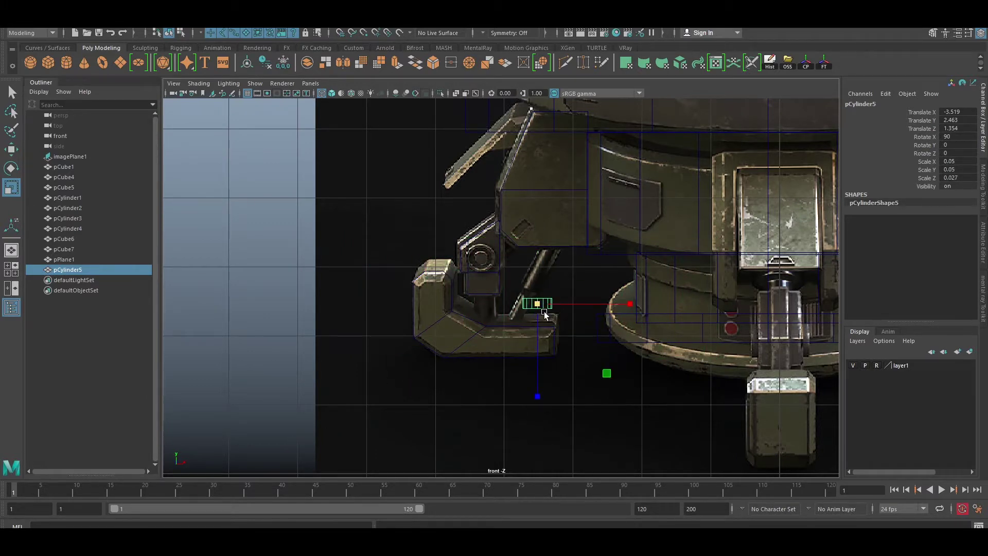
pyautogui.scroll(5, 536, 312)
pyautogui.press('e')
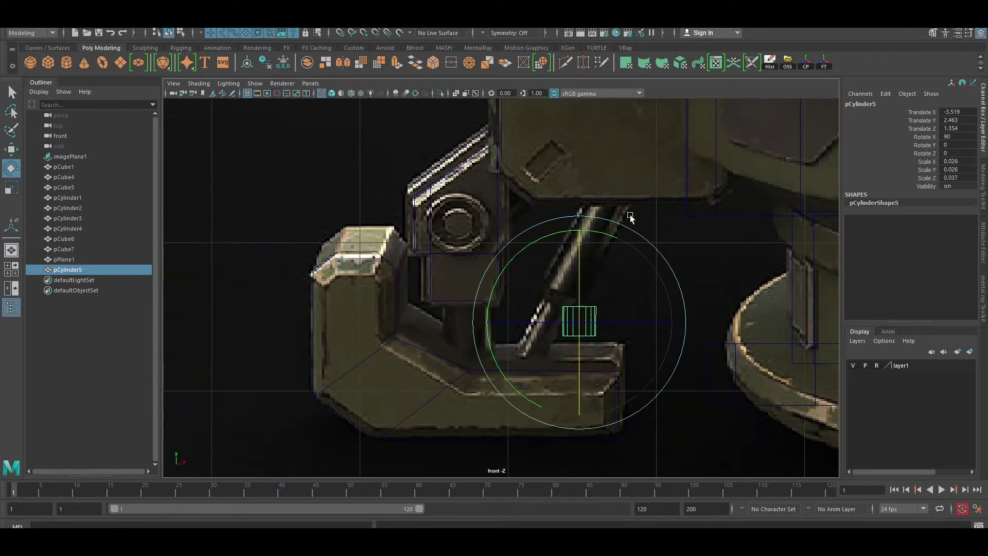
pyautogui.moveTo(628, 215); pyautogui.dragTo(645, 247)
# Move the cylinder up the rod and stretch its bottom vertices down along it
pyautogui.press('w')
pyautogui.moveTo(581, 321); pyautogui.dragTo(600, 219)
pyautogui.moveTo(600, 219); pyautogui.dragTo(536, 174, button='right')
pyautogui.moveTo(567, 248); pyautogui.dragTo(617, 229)
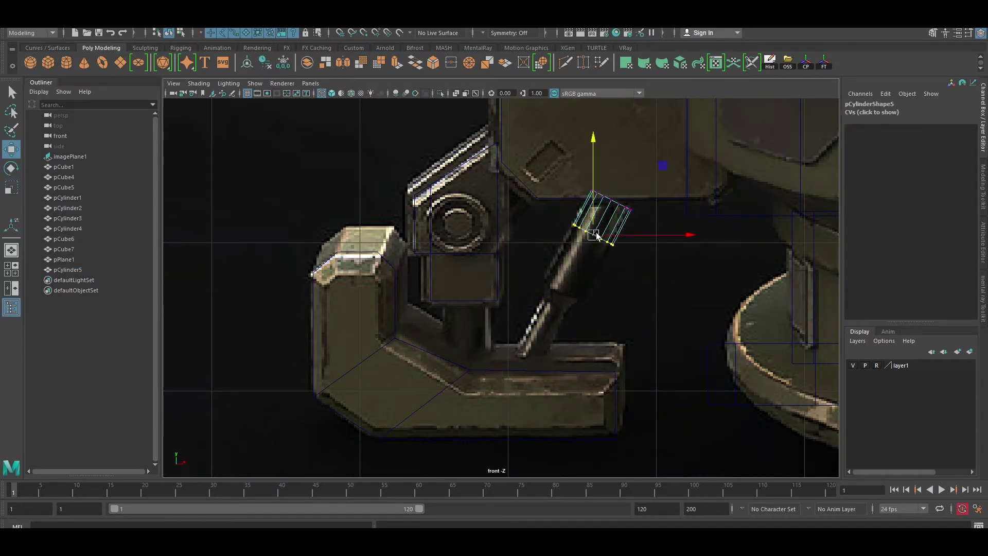
pyautogui.moveTo(577, 271); pyautogui.dragTo(525, 363)
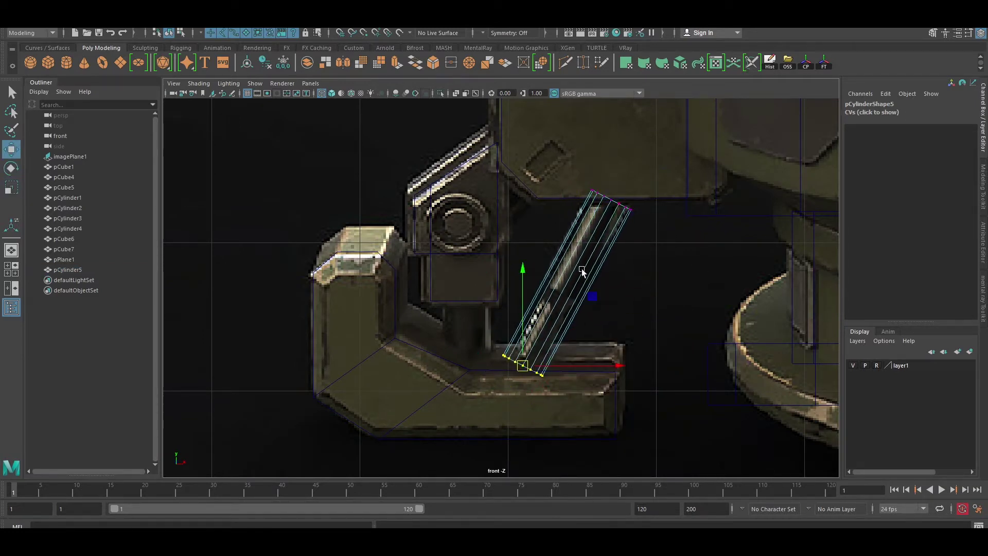
# Cut two edge loops across the piston cylinder
pyautogui.keyDown('shift'); pyautogui.moveTo(557, 293); pyautogui.dragTo(508, 292, button='right'); pyautogui.keyUp('shift')
pyautogui.scroll(3, 508, 292)
pyautogui.scroll(2, 566, 320)
pyautogui.keyDown('ctrl'); pyautogui.click(604, 344); pyautogui.keyUp('ctrl')
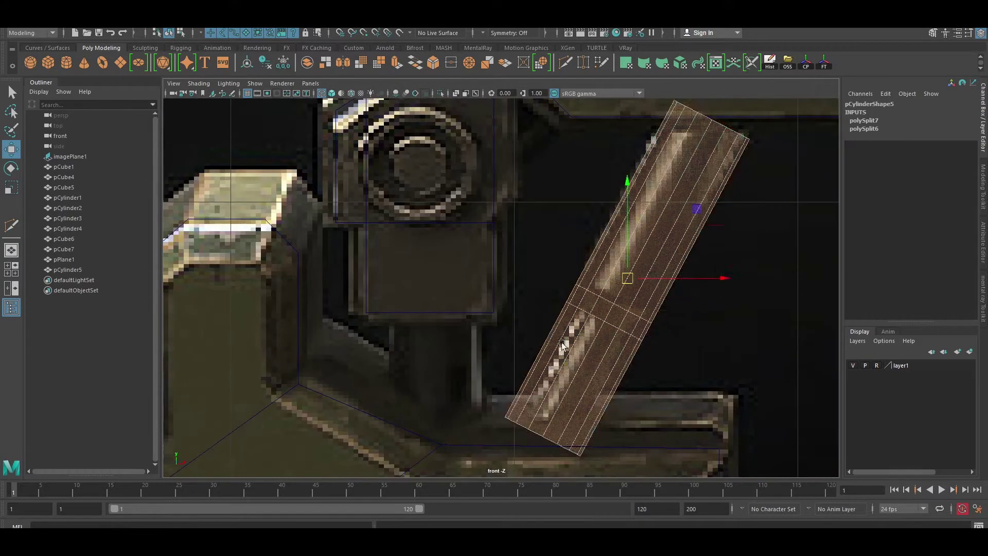
pyautogui.keyDown('ctrl'); pyautogui.click(644, 234); pyautogui.keyUp('ctrl')
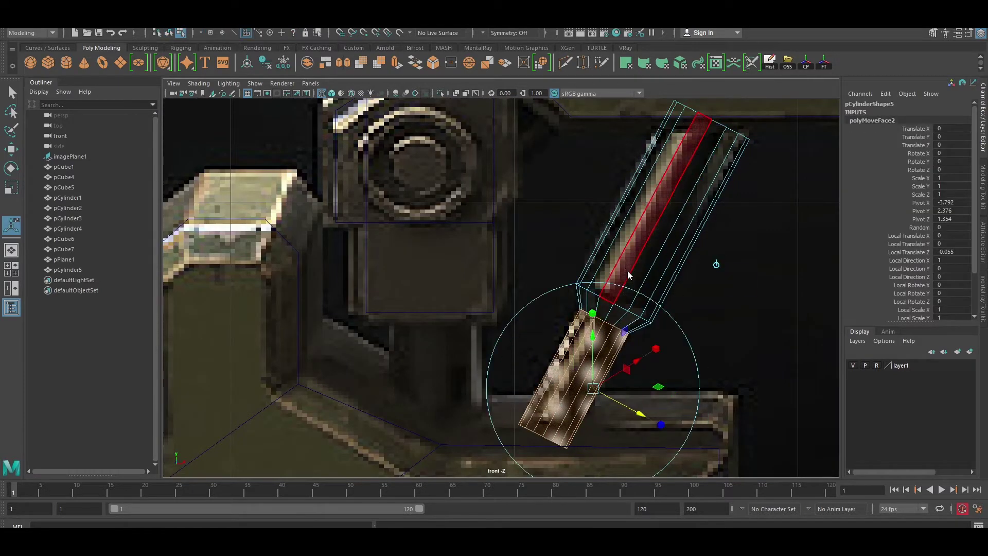
pyautogui.press('q')
pyautogui.scroll(-3, 526, 271)
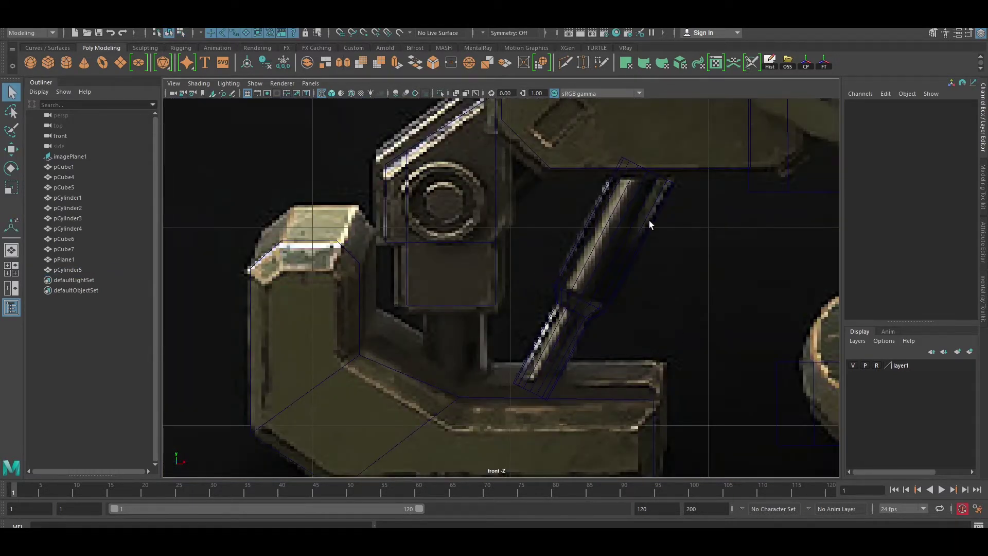
pyautogui.click(650, 221)
pyautogui.press('w')
pyautogui.click(687, 265)
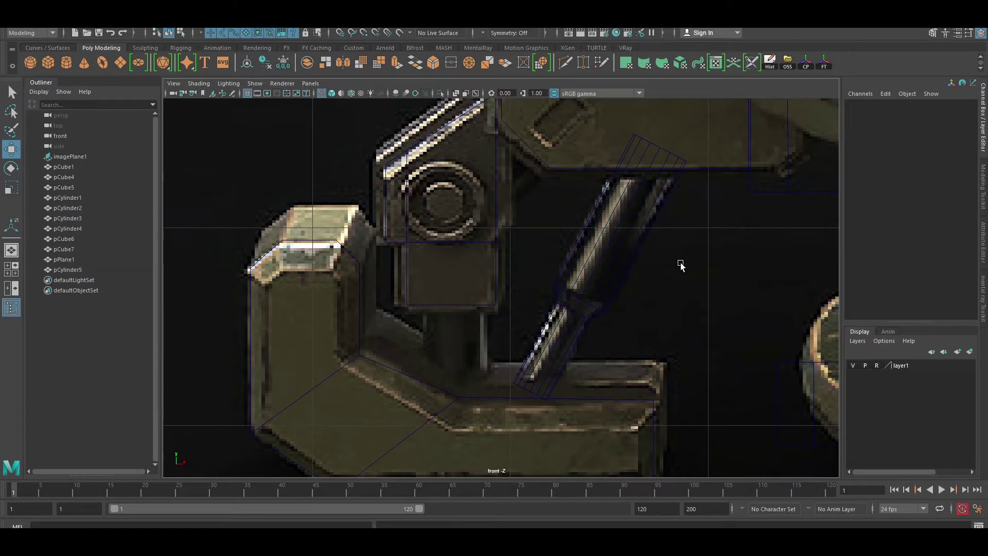
pyautogui.scroll(4, 582, 251)
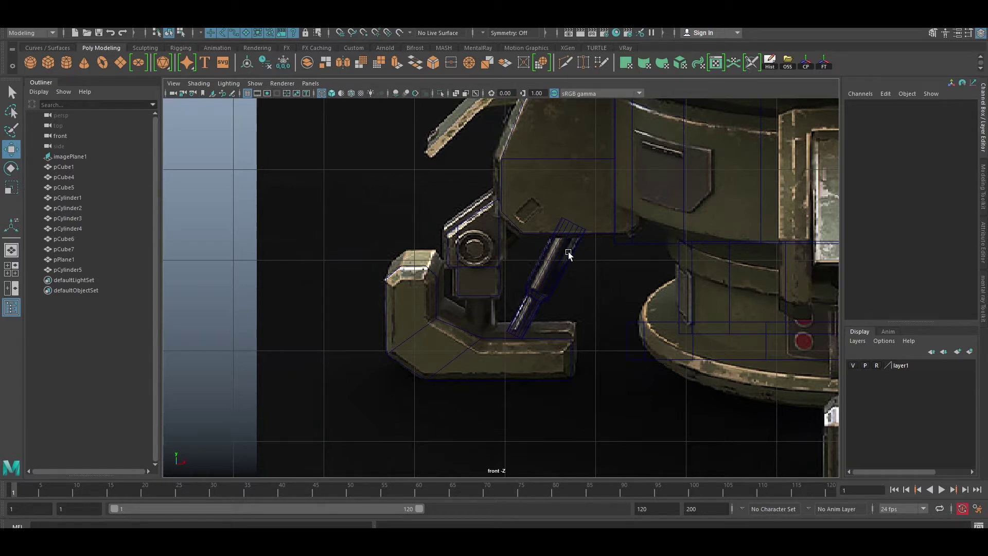
# Duplicate the angled strut, rotate it upright (Rotate Z 28.08) and lower it into the bracket
pyautogui.click(568, 251)
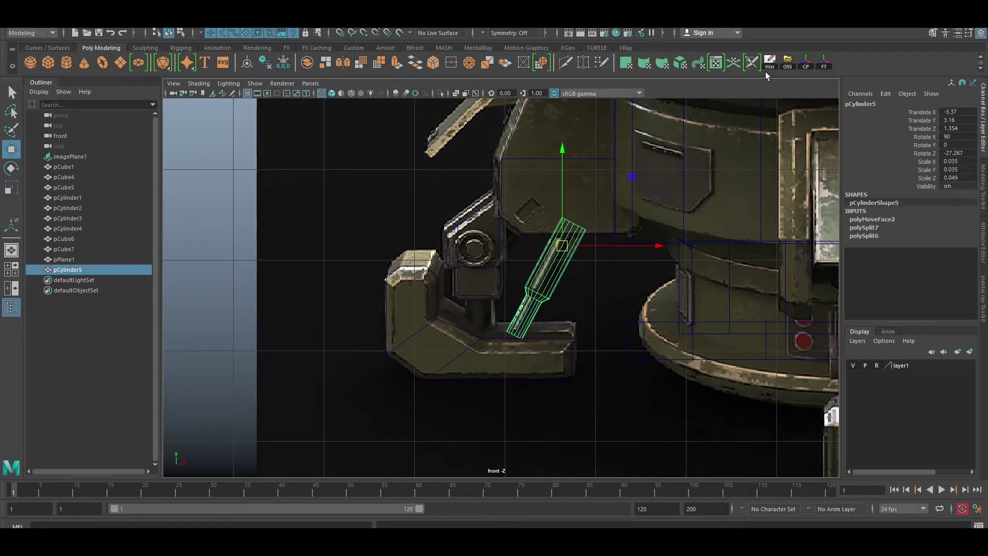
pyautogui.hotkey('ctrl', 'd')
pyautogui.moveTo(592, 243); pyautogui.dragTo(508, 243)
pyautogui.press('e')
pyautogui.moveTo(587, 288); pyautogui.dragTo(592, 206)
pyautogui.scroll(2, 501, 288)
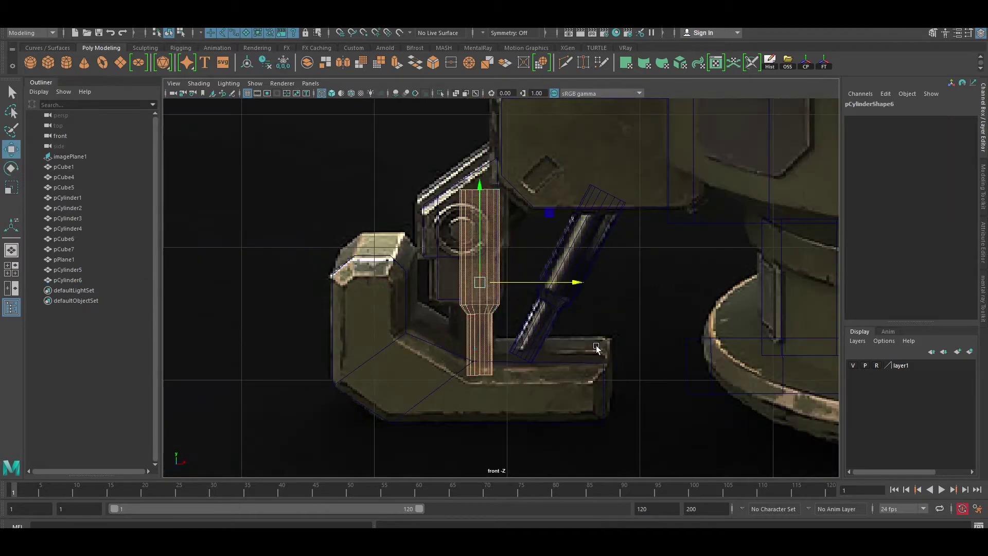
pyautogui.press('w')
pyautogui.moveTo(481, 226); pyautogui.dragTo(471, 278)
# Adjust the bottom row of vertices on the upright copy
pyautogui.press('F9')
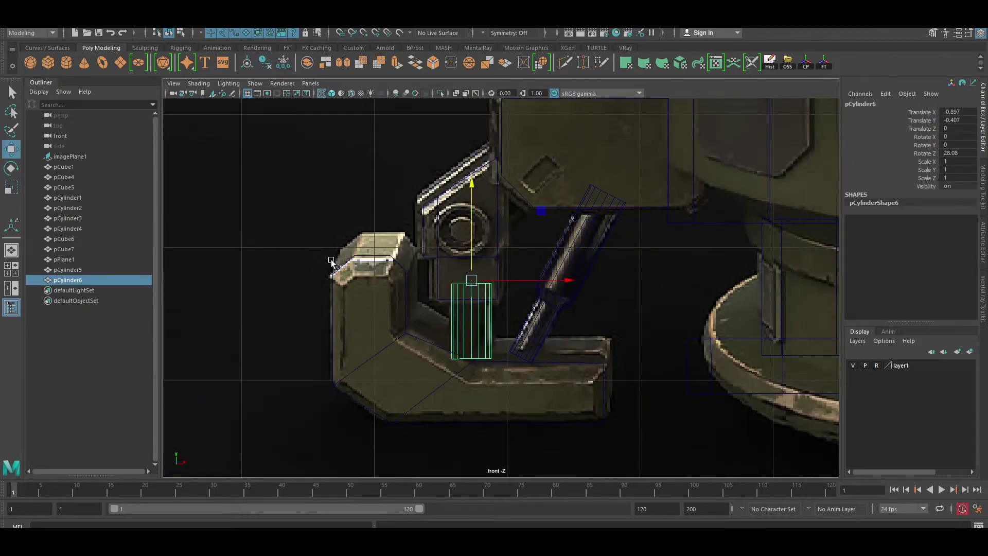
pyautogui.scroll(2, 496, 349)
pyautogui.moveTo(402, 458); pyautogui.dragTo(658, 333)
pyautogui.click(658, 333)
pyautogui.scroll(-5, 321, 276)
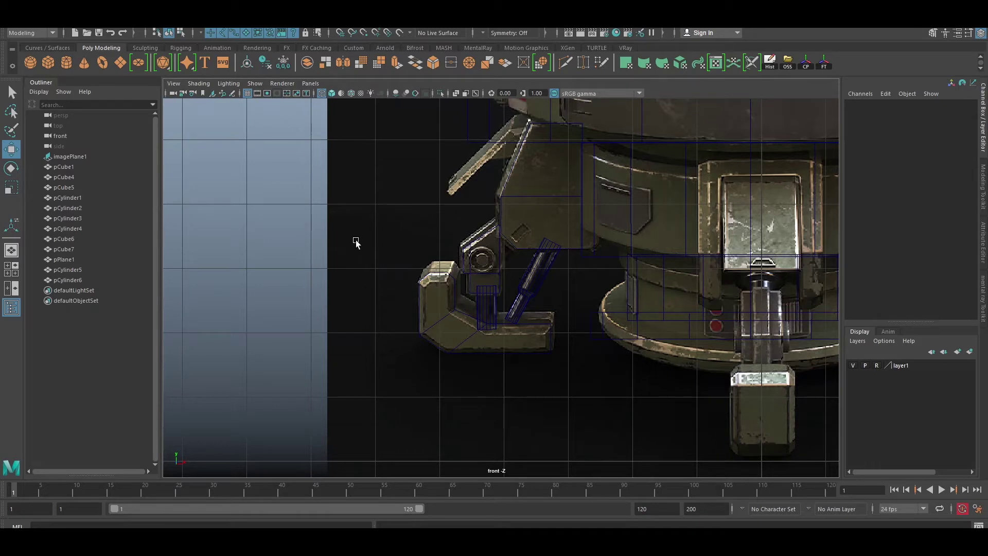
# Move the angled strut pCylinder5's bottom vertices to reshape its lower end
pyautogui.press('5')
pyautogui.keyDown('alt'); pyautogui.moveTo(404, 221); pyautogui.dragTo(562, 314); pyautogui.keyUp('alt')
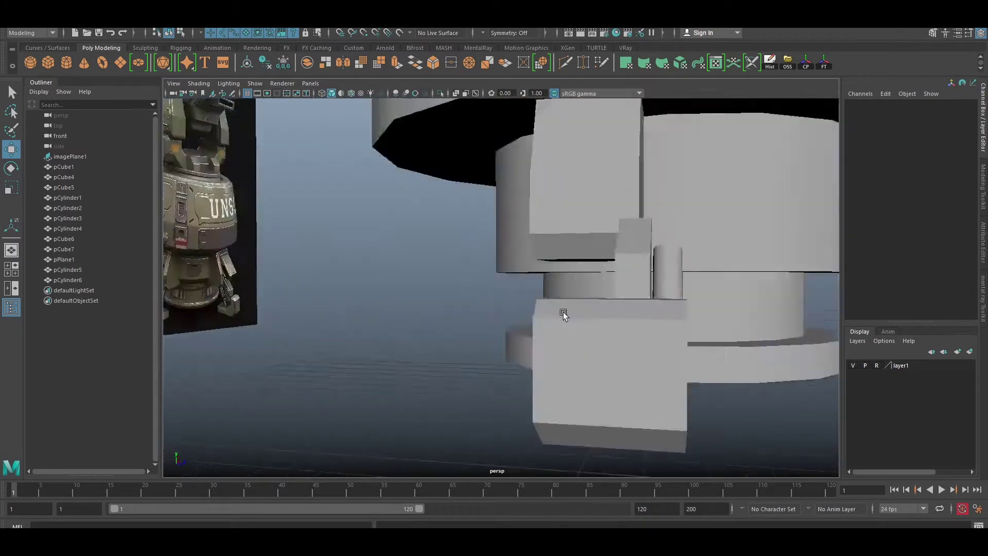
pyautogui.click(563, 314)
pyautogui.moveTo(701, 172)
pyautogui.keyDown('alt'); pyautogui.mouseDown()
pyautogui.moveTo(666, 327)
pyautogui.moveTo(598, 267)
pyautogui.mouseUp(); pyautogui.keyUp('alt')
pyautogui.click(594, 282)
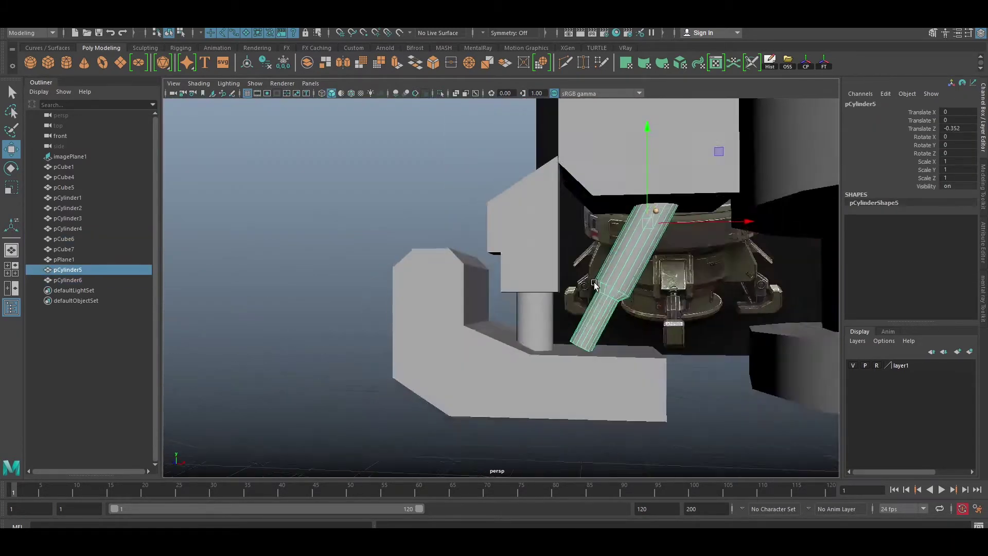
pyautogui.scroll(3, 594, 282)
pyautogui.press('F9')
pyautogui.moveTo(648, 304); pyautogui.dragTo(592, 358)
pyautogui.click(592, 358)
pyautogui.scroll(-3, 515, 252)
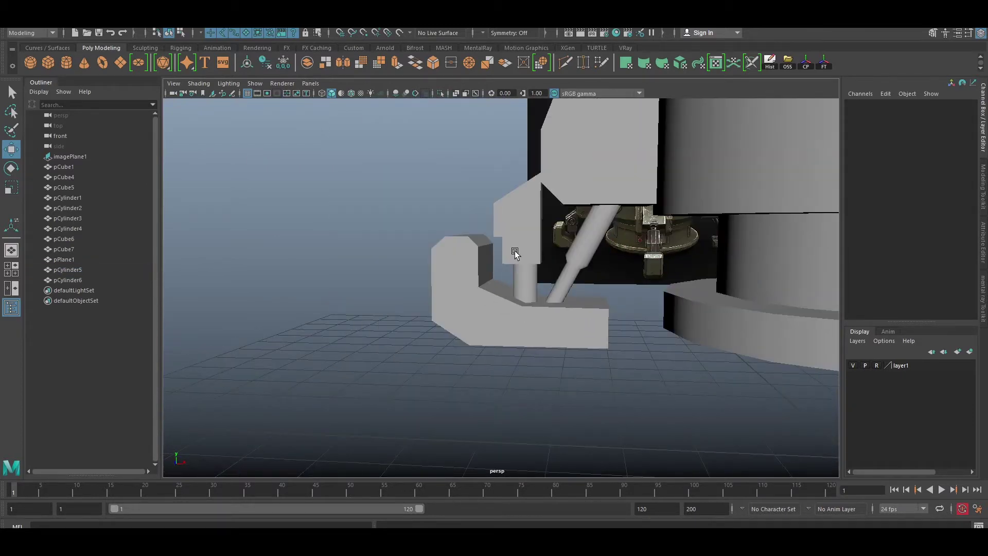
# Stretch the turret-base block pCube6 deeper, scaling it along Z to about 1.258
pyautogui.press('space')
pyautogui.moveTo(440, 217); pyautogui.dragTo(515, 218)
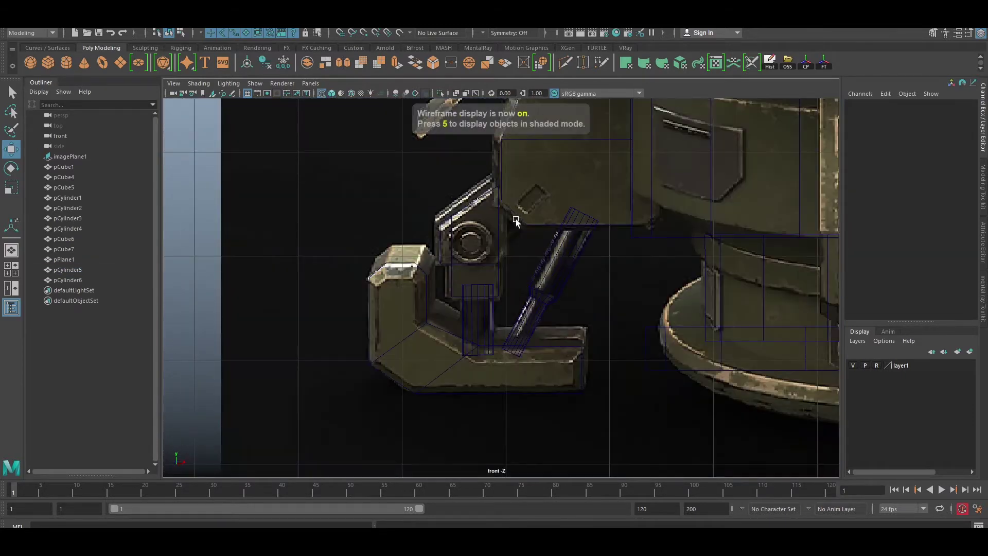
pyautogui.click(469, 271)
pyautogui.click(458, 225)
pyautogui.scroll(-3, 458, 225)
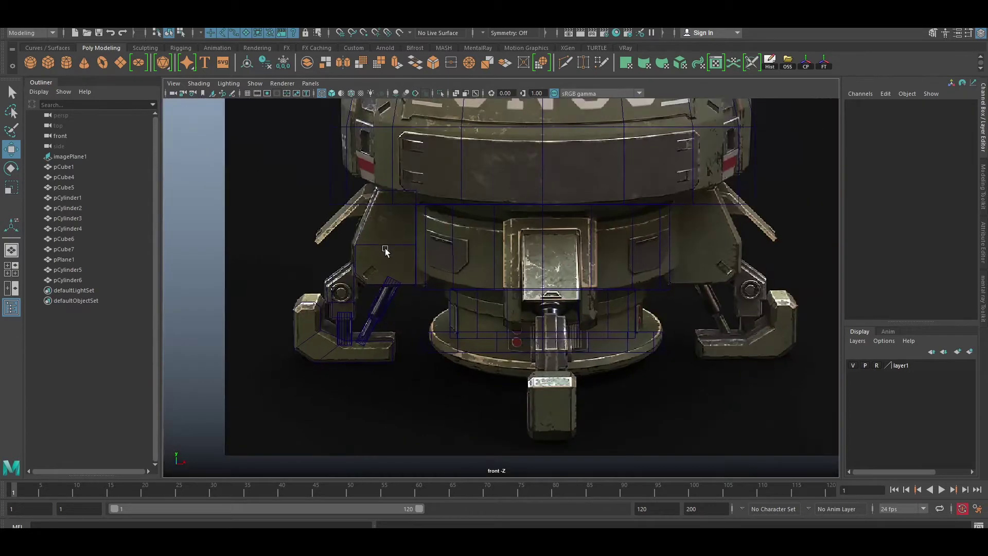
pyautogui.click(360, 216)
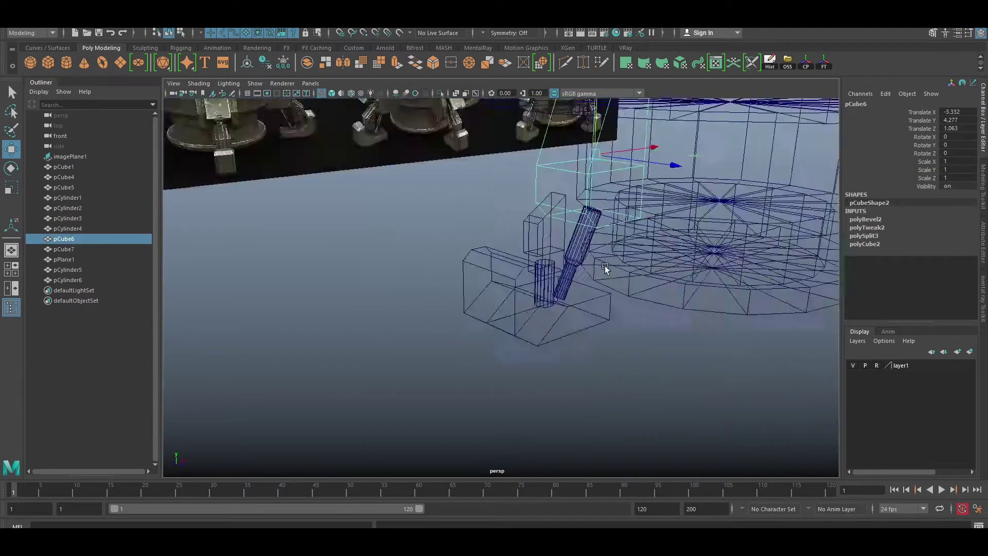
pyautogui.moveTo(605, 269)
pyautogui.keyDown('alt'); pyautogui.mouseDown()
pyautogui.moveTo(644, 292)
pyautogui.moveTo(626, 283)
pyautogui.mouseUp(); pyautogui.keyUp('alt')
pyautogui.press('r')
pyautogui.press('5')
pyautogui.moveTo(664, 255); pyautogui.dragTo(626, 282)
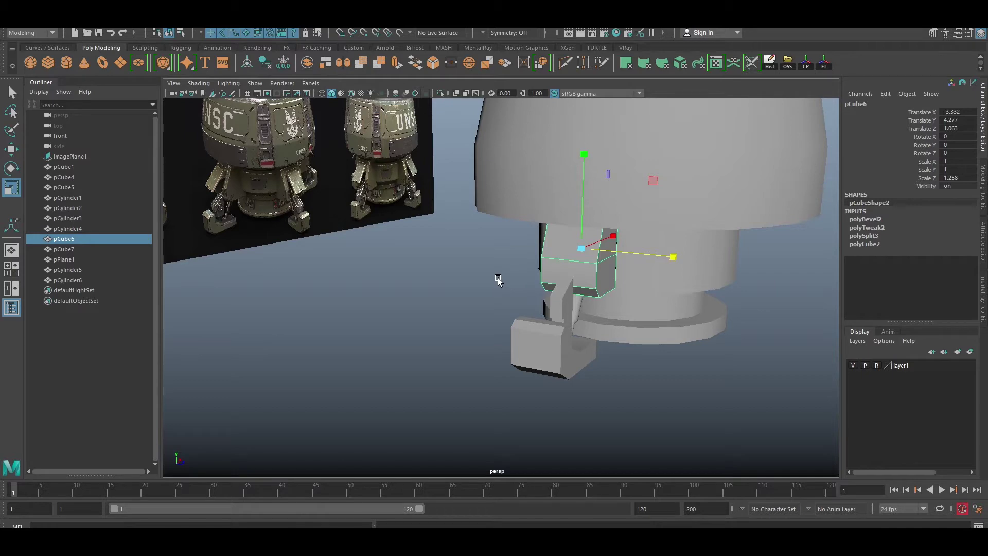
# Extrude a face of pCube6 twice and push it out into a protruding section
pyautogui.moveTo(497, 281)
pyautogui.keyDown('alt'); pyautogui.mouseDown()
pyautogui.moveTo(665, 304)
pyautogui.moveTo(623, 243)
pyautogui.mouseUp(); pyautogui.keyUp('alt')
pyautogui.click(642, 298)
pyautogui.click(623, 243)
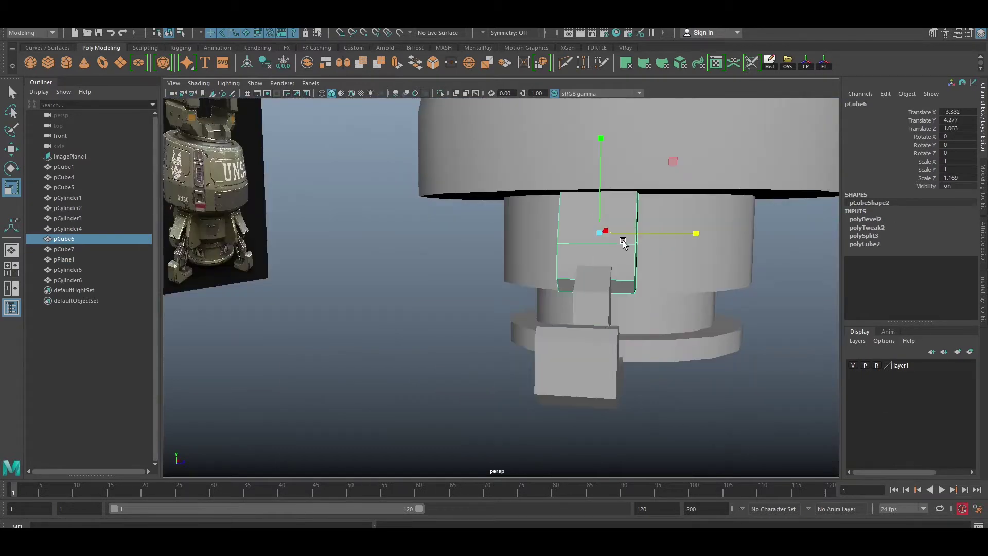
pyautogui.moveTo(623, 246); pyautogui.dragTo(688, 276, button='right')
pyautogui.moveTo(689, 276)
pyautogui.keyDown('alt'); pyautogui.mouseDown()
pyautogui.moveTo(625, 265)
pyautogui.moveTo(731, 297)
pyautogui.moveTo(722, 175)
pyautogui.moveTo(484, 309)
pyautogui.mouseUp(); pyautogui.keyUp('alt')
pyautogui.press('4')
pyautogui.hotkey('ctrl', 'e')
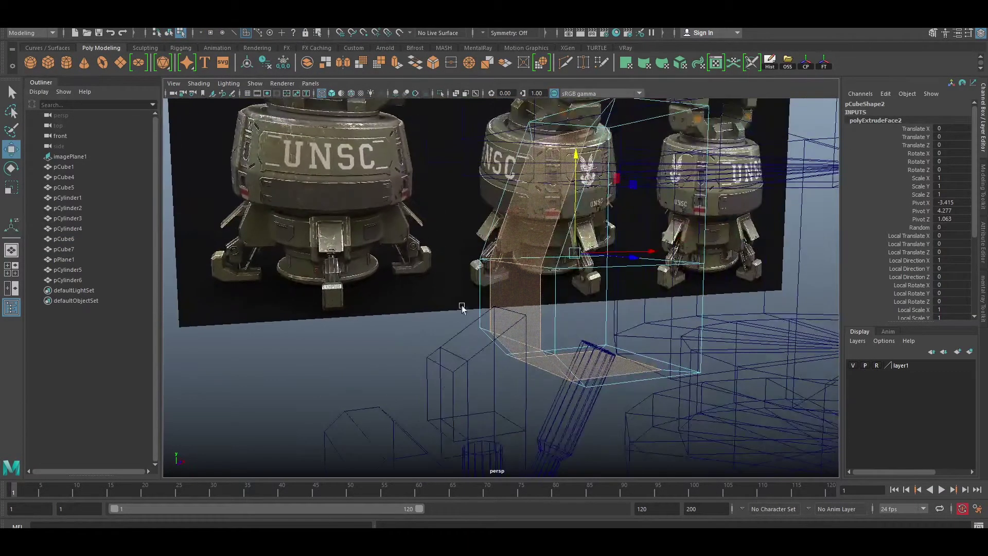
pyautogui.hotkey('ctrl', 'e')
pyautogui.moveTo(568, 355); pyautogui.dragTo(567, 371)
pyautogui.press('5')
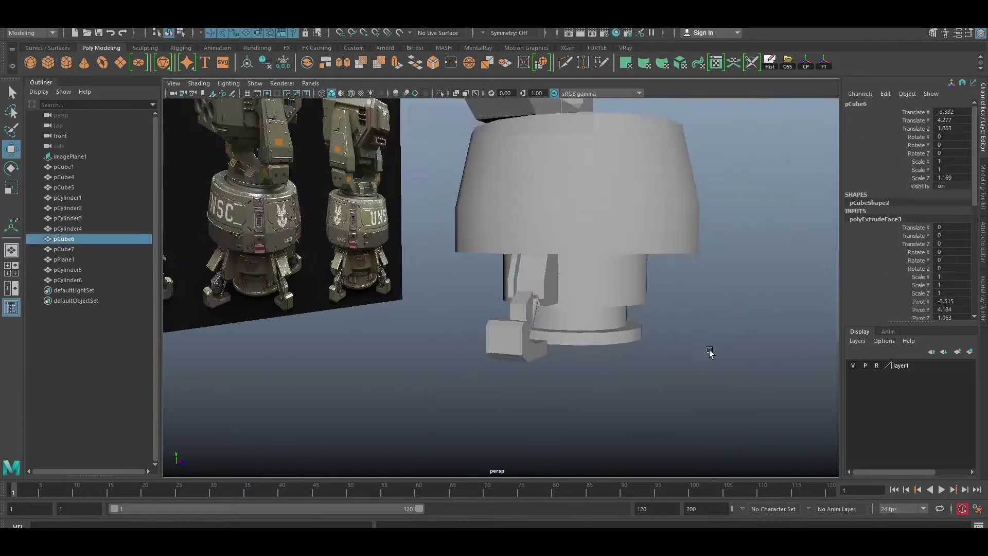
pyautogui.click(711, 353)
# Marquee-select the side bracket's top vertices in the front view
pyautogui.scroll(3, 715, 322)
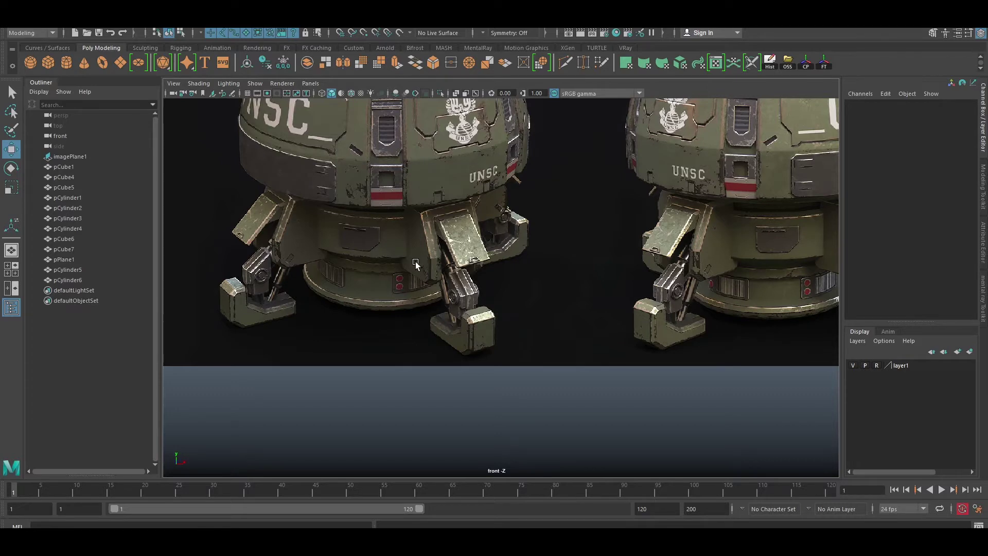
pyautogui.scroll(3, 524, 256)
pyautogui.moveTo(376, 167); pyautogui.dragTo(485, 216)
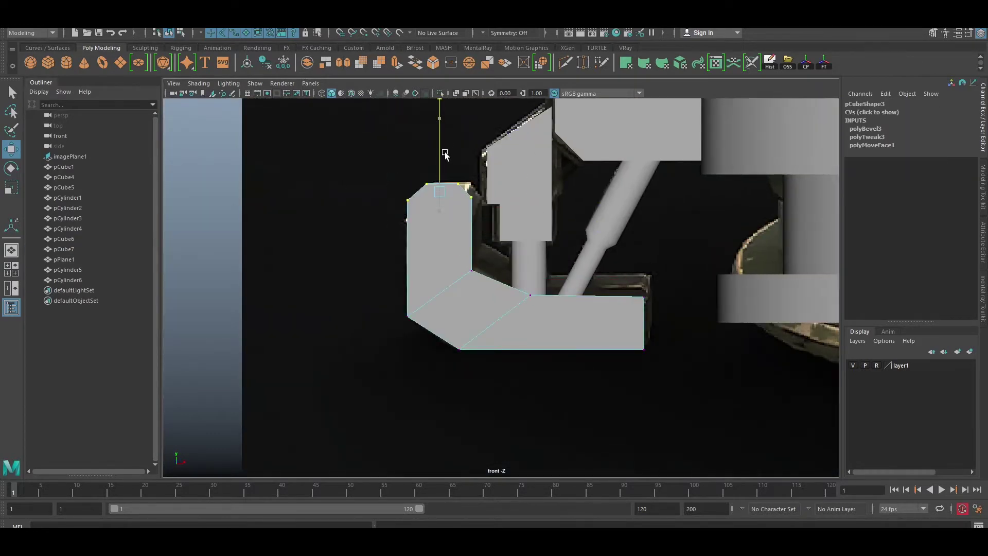
pyautogui.click(445, 153)
pyautogui.scroll(2, 409, 205)
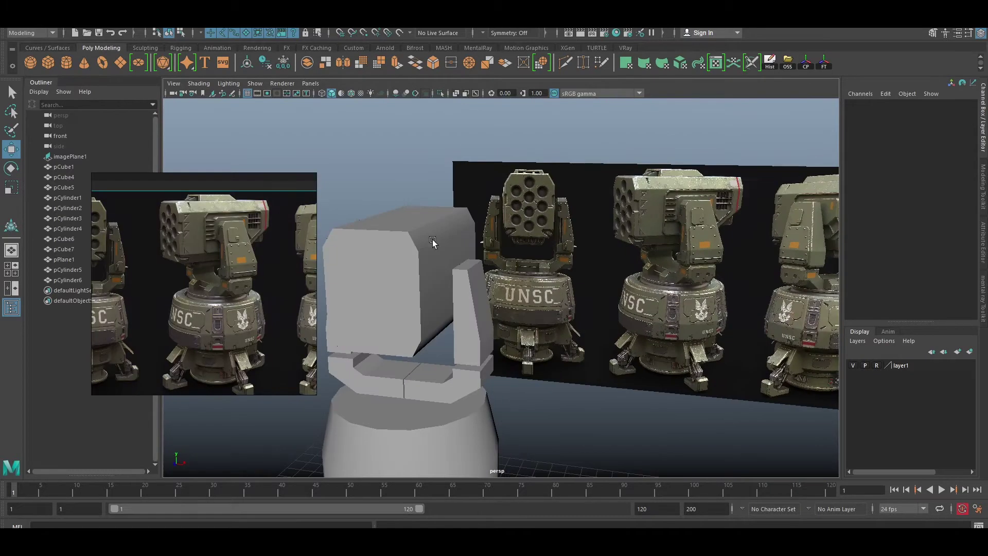
# Detach the launcher pod pCube1's top face and extrude it upward into a slab
pyautogui.click(453, 294)
pyautogui.press('f')
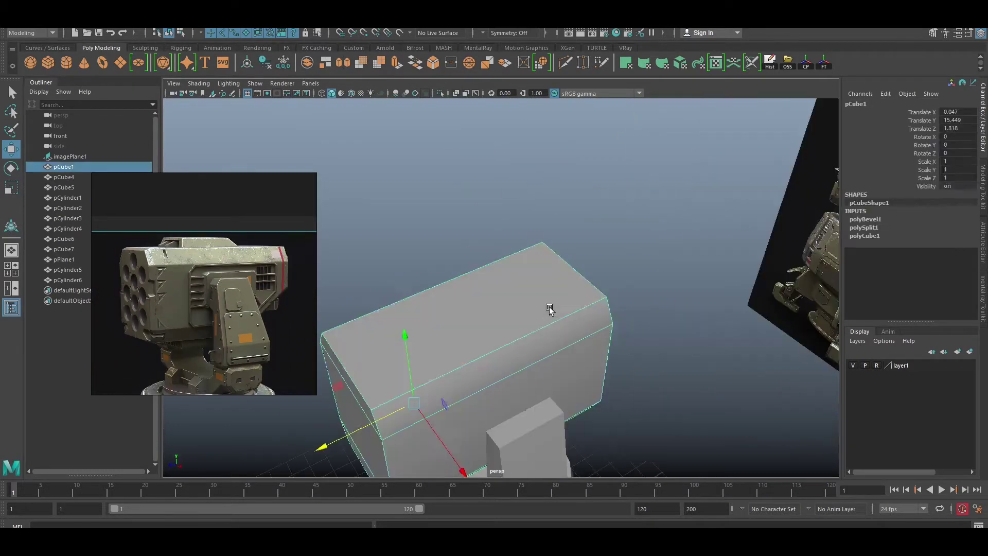
pyautogui.keyDown('shift'); pyautogui.moveTo(549, 307); pyautogui.dragTo(607, 430, button='right'); pyautogui.keyUp('shift')
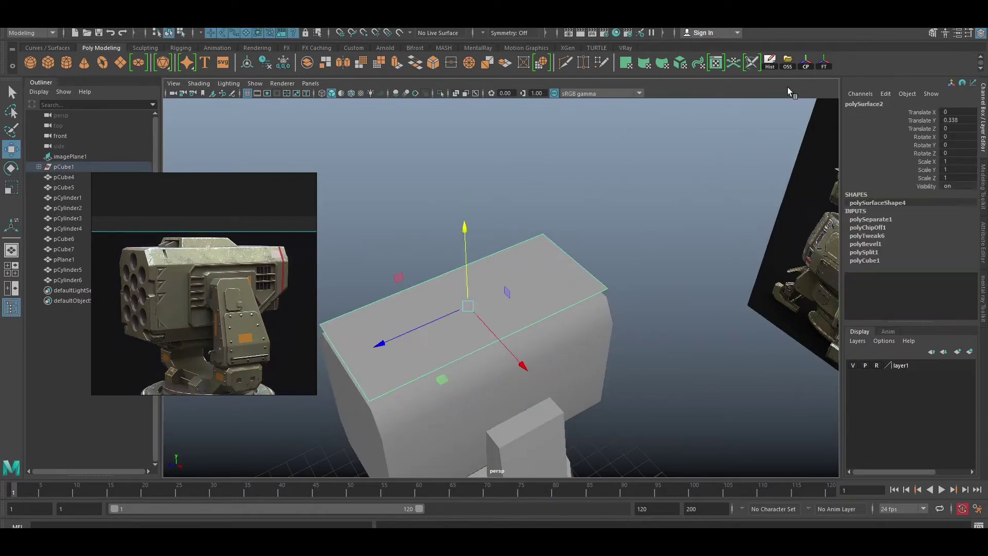
pyautogui.hotkey('ctrl', 'e')
pyautogui.hotkey('ctrl', 'z')
pyautogui.hotkey('ctrl', 'e')
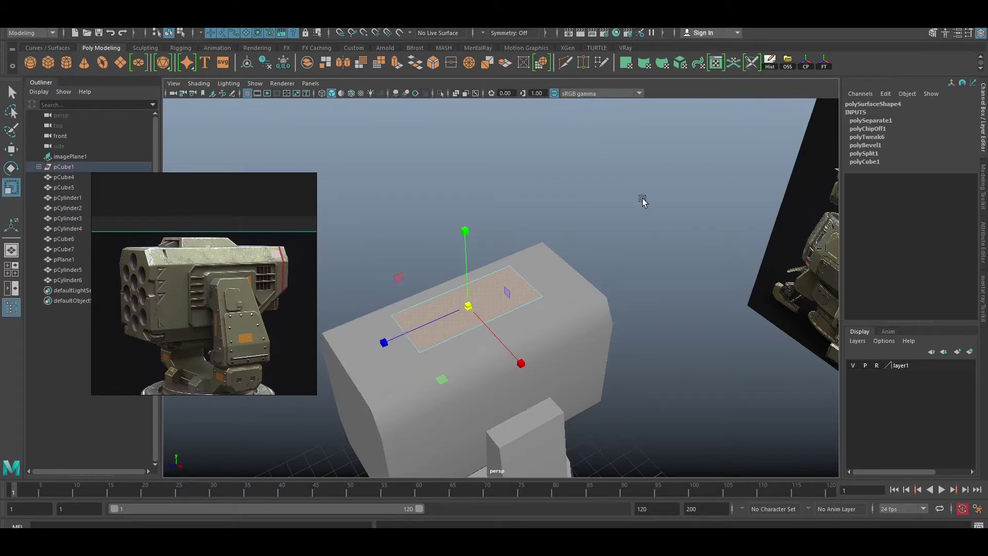
pyautogui.moveTo(467, 255)
pyautogui.mouseDown()
pyautogui.moveTo(468, 239)
pyautogui.moveTo(565, 247)
pyautogui.moveTo(565, 281)
pyautogui.moveTo(620, 278)
pyautogui.mouseUp()
# Extrude one of the slab's edges outward, then extrude its top face
pyautogui.press('F10')
pyautogui.click(505, 264)
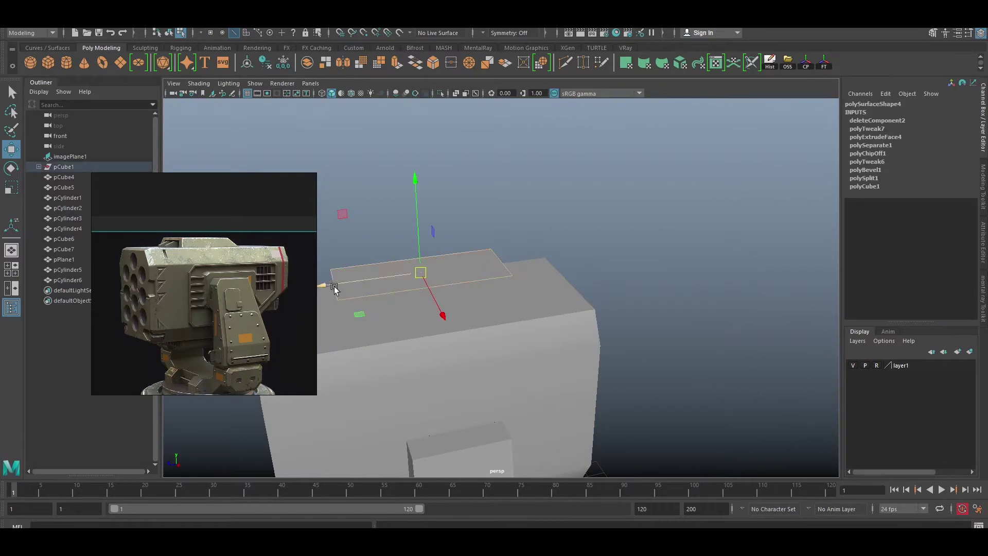
pyautogui.hotkey('ctrl', 'e')
pyautogui.keyDown('alt'); pyautogui.moveTo(567, 247); pyautogui.dragTo(684, 243); pyautogui.keyUp('alt')
pyautogui.keyDown('alt'); pyautogui.moveTo(619, 247); pyautogui.dragTo(556, 309); pyautogui.keyUp('alt')
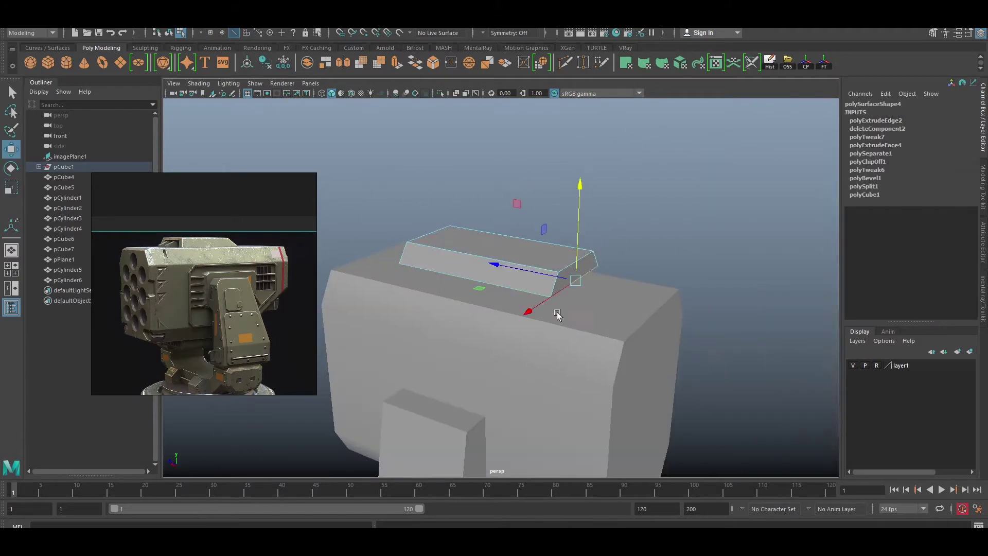
pyautogui.click(625, 195)
pyautogui.moveTo(625, 196)
pyautogui.keyDown('alt'); pyautogui.mouseDown()
pyautogui.moveTo(566, 232)
pyautogui.moveTo(580, 275)
pyautogui.mouseUp(); pyautogui.keyUp('alt')
pyautogui.click(624, 278)
pyautogui.hotkey('ctrl', 'e')
pyautogui.press('F8')
# Isolate the top plate and adjust its upper corner vertices against the front reference
pyautogui.click(566, 278)
pyautogui.hotkey('alt', 'h')
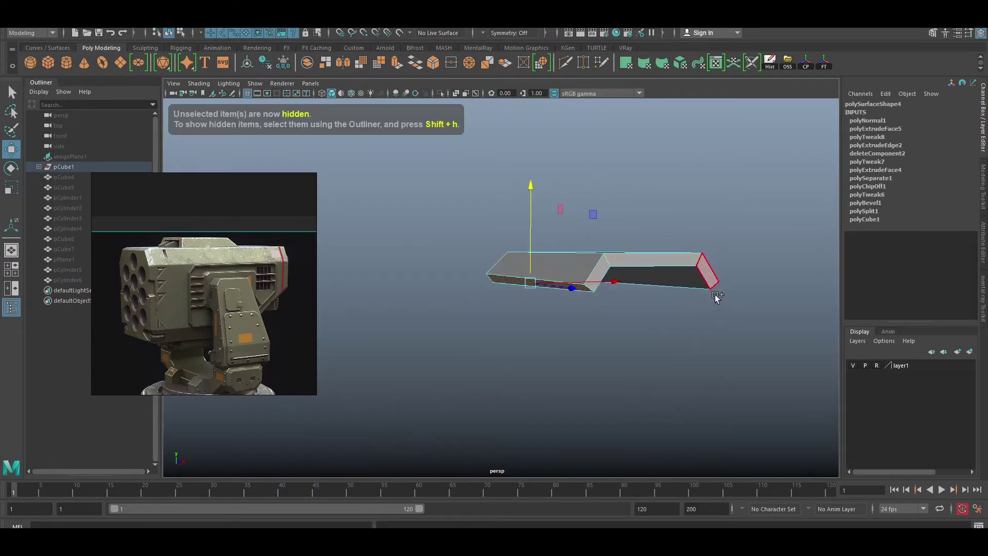
pyautogui.moveTo(713, 293)
pyautogui.keyDown('alt'); pyautogui.mouseDown()
pyautogui.moveTo(589, 302)
pyautogui.moveTo(784, 307)
pyautogui.moveTo(645, 333)
pyautogui.moveTo(536, 254)
pyautogui.mouseUp(); pyautogui.keyUp('alt')
pyautogui.press('r')
pyautogui.press('w')
pyautogui.hotkey('ctrl', 'shift', 'h')
pyautogui.press('4')
pyautogui.press('f')
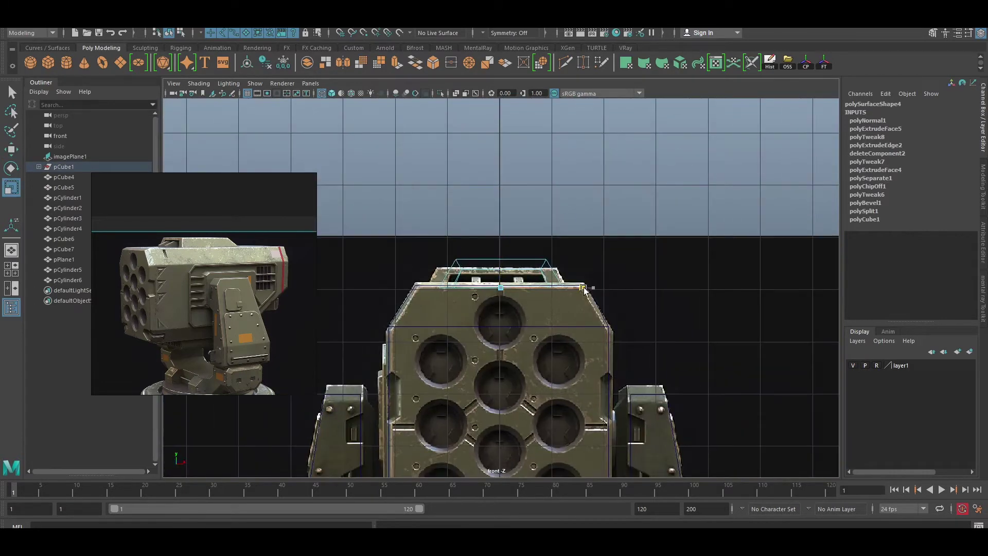
pyautogui.press('F9')
pyautogui.moveTo(408, 198); pyautogui.dragTo(595, 288)
pyautogui.press('5')
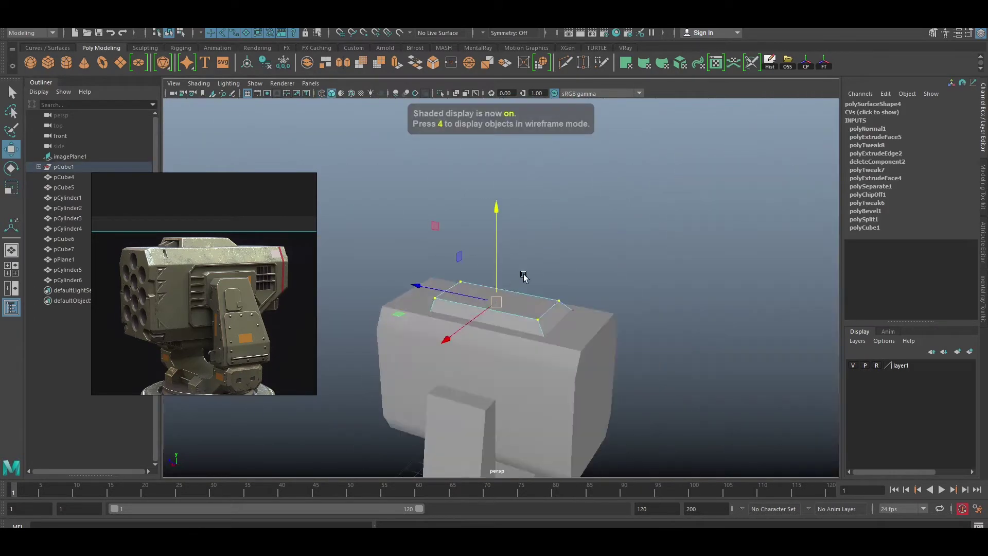
pyautogui.moveTo(545, 247)
pyautogui.keyDown('alt'); pyautogui.mouseDown()
pyautogui.moveTo(647, 264)
pyautogui.moveTo(602, 227)
pyautogui.moveTo(589, 287)
pyautogui.moveTo(579, 240)
pyautogui.mouseUp(); pyautogui.keyUp('alt')
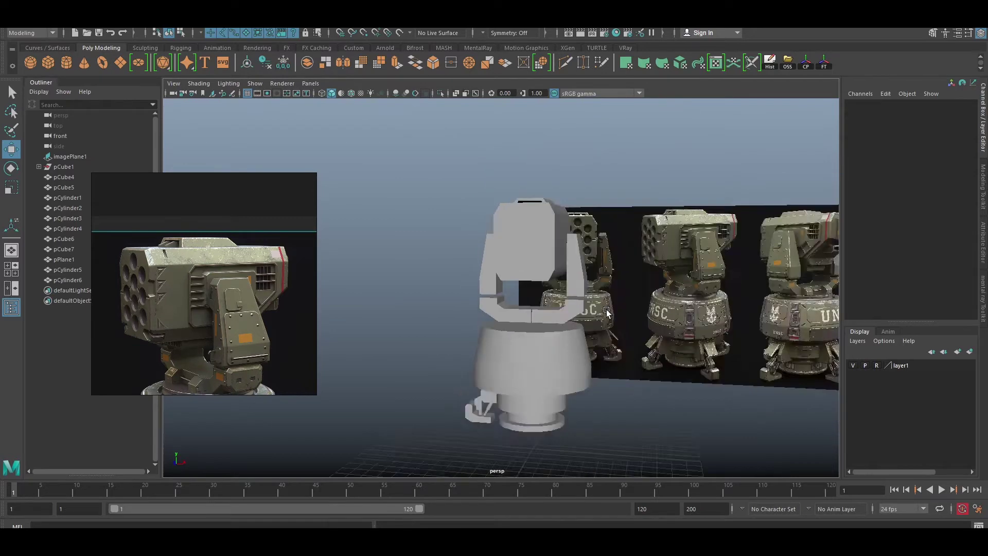
# Insert an edge loop across the launcher pod and slide its vertices so the front underside slopes inward
pyautogui.scroll(5, 579, 240)
pyautogui.click(580, 240)
pyautogui.scroll(-2, 261, 289)
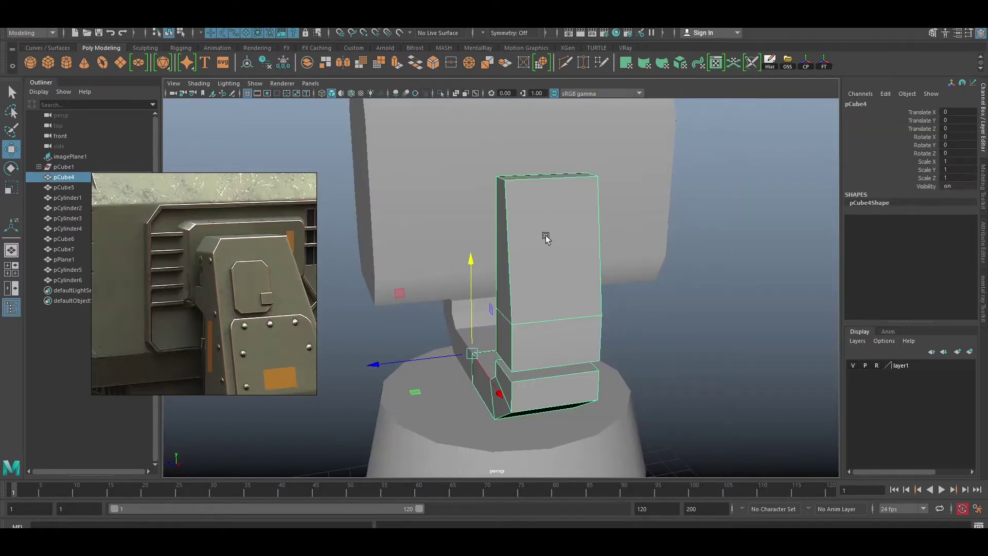
pyautogui.click(514, 188)
pyautogui.scroll(-5, 514, 188)
pyautogui.scroll(-3, 238, 257)
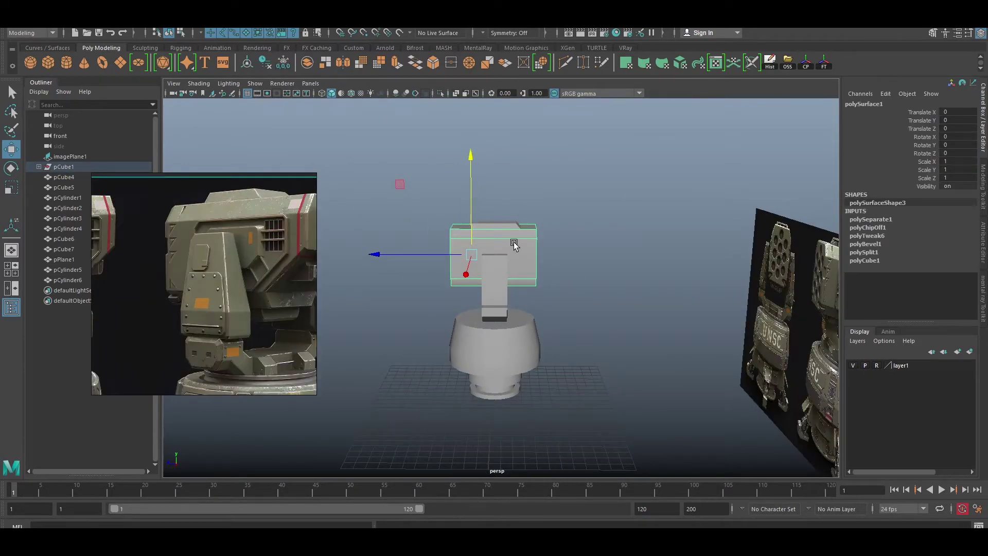
pyautogui.moveTo(595, 181); pyautogui.dragTo(529, 331)
pyautogui.scroll(3, 563, 271)
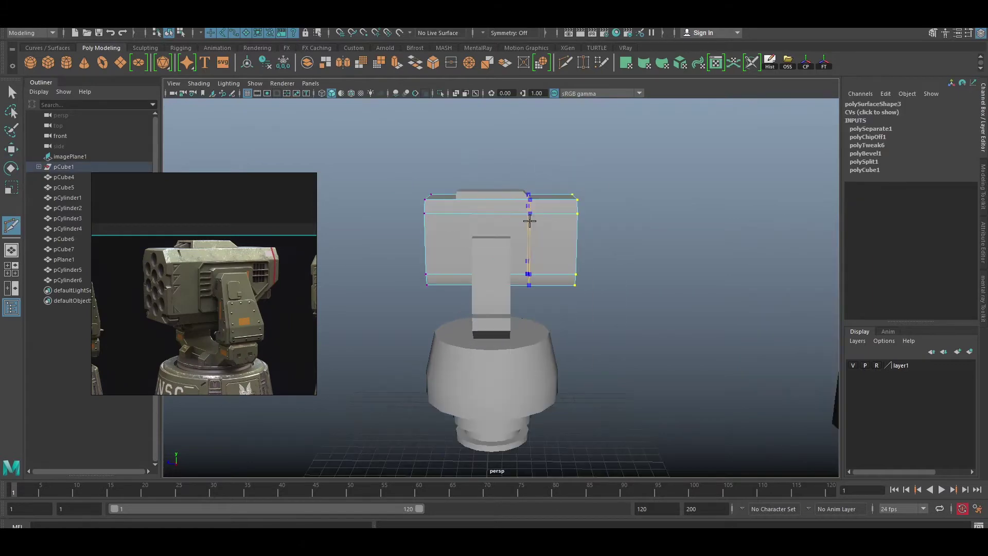
pyautogui.click(529, 222)
pyautogui.moveTo(530, 221)
pyautogui.keyDown('alt'); pyautogui.mouseDown()
pyautogui.moveTo(675, 223)
pyautogui.moveTo(602, 217)
pyautogui.moveTo(565, 254)
pyautogui.mouseUp(); pyautogui.keyUp('alt')
# Return the pod to object mode and orbit to review the whole turret block-out
pyautogui.press('w')
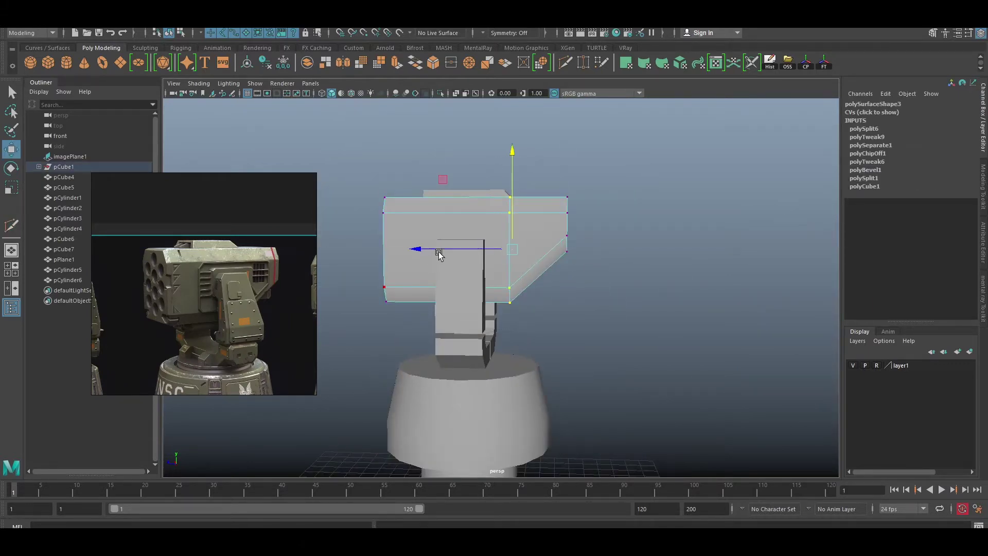
pyautogui.press('F8')
pyautogui.keyDown('alt'); pyautogui.moveTo(439, 253); pyautogui.dragTo(615, 249); pyautogui.keyUp('alt')
pyautogui.scroll(5, 642, 267)
pyautogui.scroll(2, 651, 265)
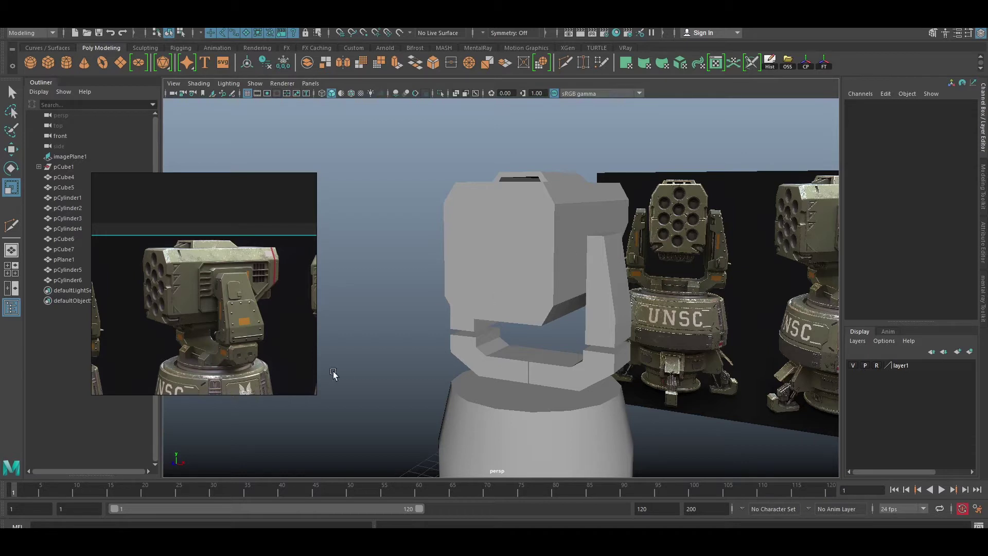
pyautogui.keyDown('alt'); pyautogui.moveTo(333, 374); pyautogui.dragTo(536, 372); pyautogui.keyUp('alt')
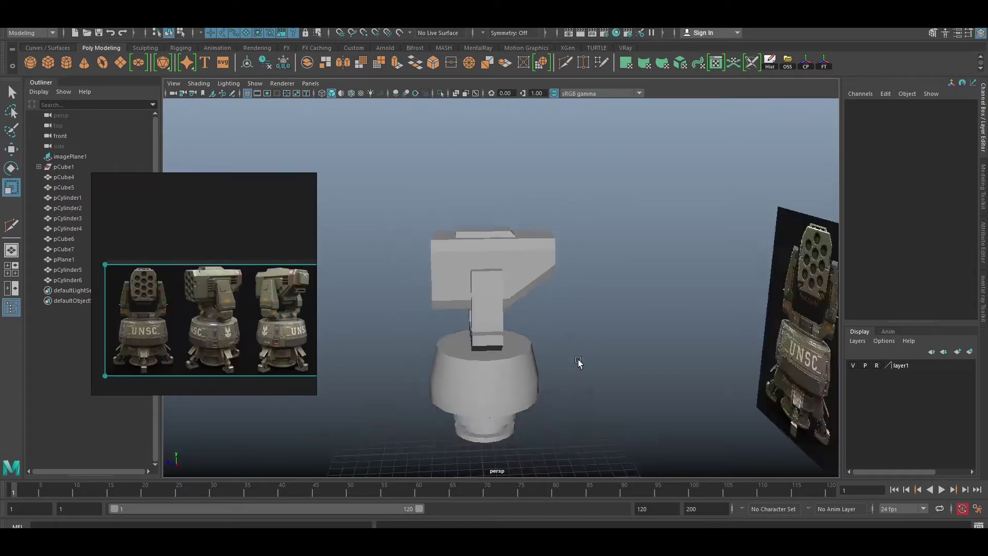
# Isolate the base parts, rotate the foot group about 90 degrees and shift it outward along Z
pyautogui.moveTo(576, 368)
pyautogui.keyDown('alt'); pyautogui.mouseDown()
pyautogui.moveTo(705, 312)
pyautogui.moveTo(525, 397)
pyautogui.mouseUp(); pyautogui.keyUp('alt')
pyautogui.press('w')
pyautogui.hotkey('alt', 'h')
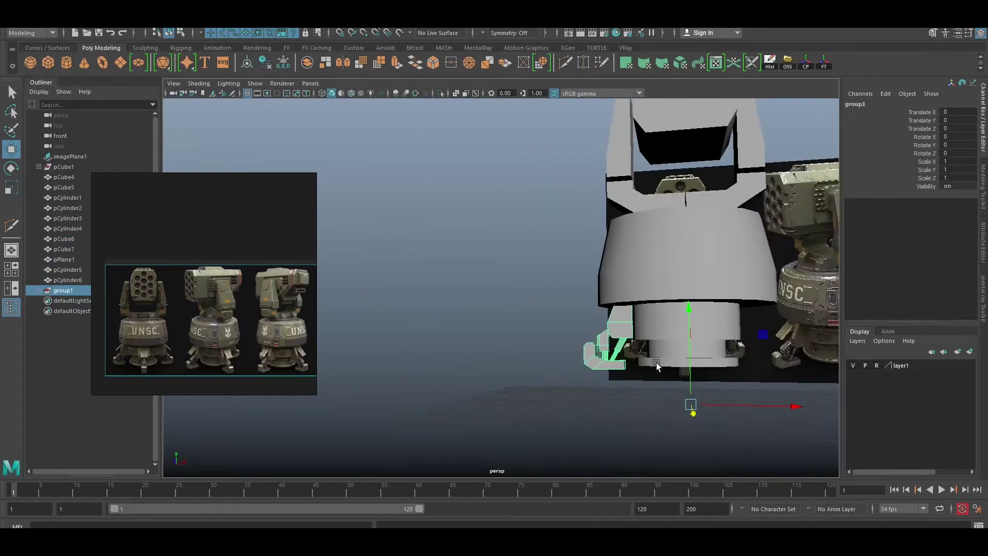
pyautogui.keyDown('alt'); pyautogui.moveTo(633, 401); pyautogui.dragTo(739, 279); pyautogui.keyUp('alt')
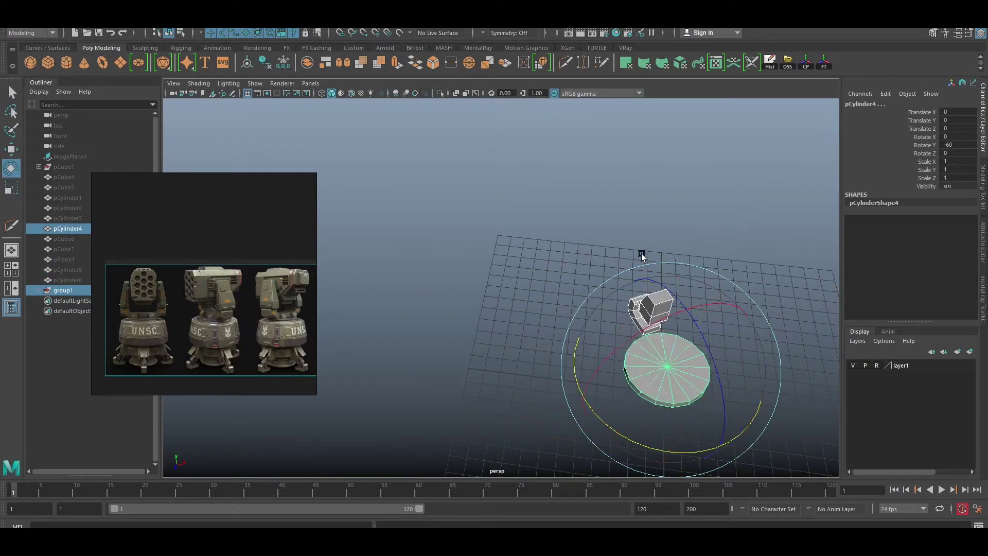
pyautogui.moveTo(745, 425)
pyautogui.mouseDown()
pyautogui.moveTo(585, 270)
pyautogui.moveTo(687, 196)
pyautogui.mouseUp()
pyautogui.press('Up')
pyautogui.press('w')
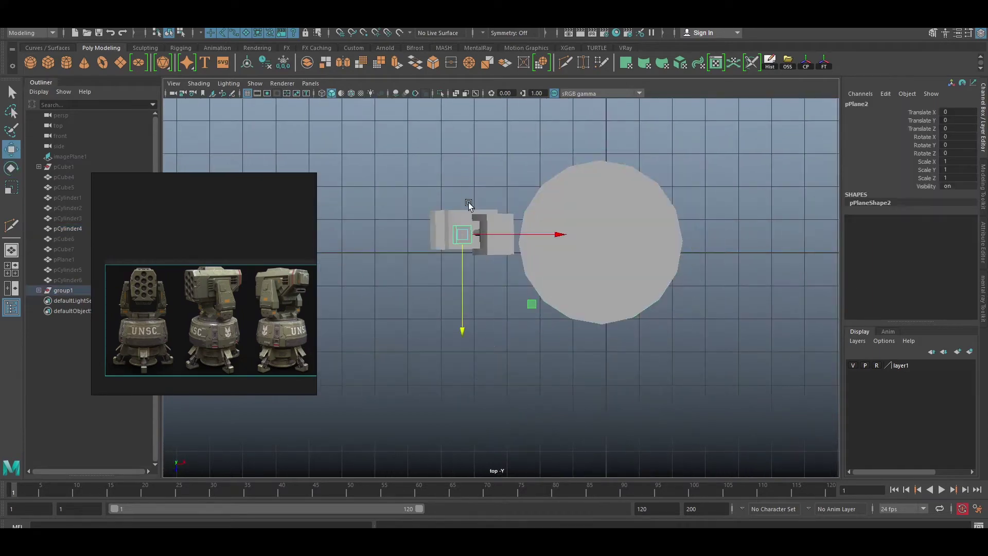
pyautogui.moveTo(603, 350); pyautogui.dragTo(604, 371)
pyautogui.press('4')
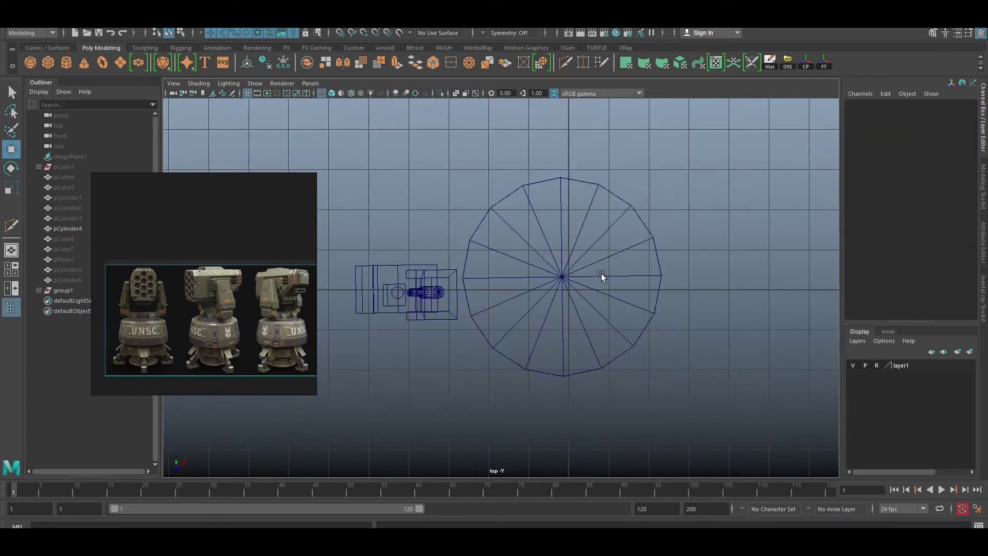
# Duplicate the foot group with rotation to place group2 and group3 around the base cylinder
pyautogui.click(600, 273)
pyautogui.press('Up')
pyautogui.press('e')
pyautogui.moveTo(635, 187); pyautogui.dragTo(669, 155)
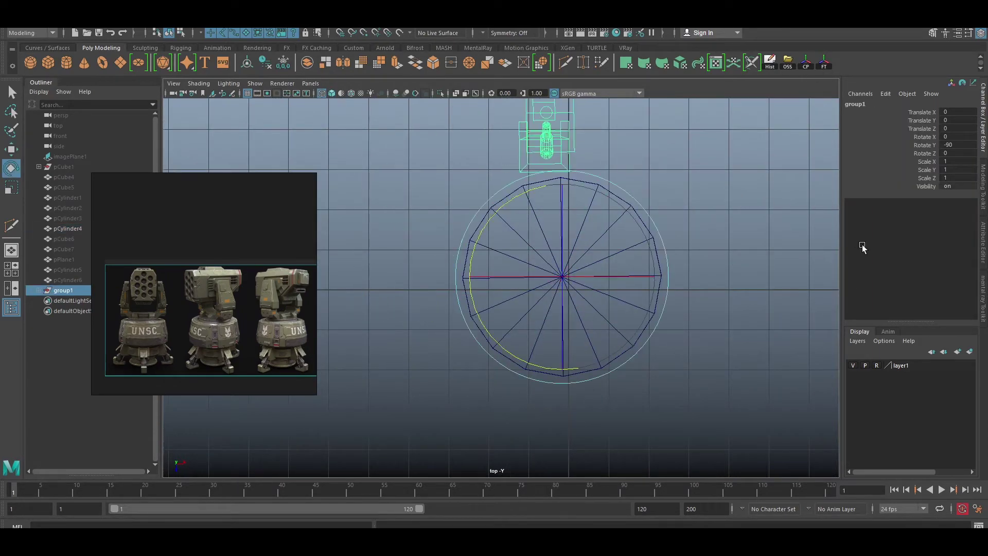
pyautogui.hotkey('ctrl', 'd')
pyautogui.hotkey('shift', 'd')
pyautogui.moveTo(737, 205)
pyautogui.mouseDown()
pyautogui.moveTo(678, 147)
pyautogui.moveTo(724, 270)
pyautogui.moveTo(617, 187)
pyautogui.moveTo(548, 271)
pyautogui.moveTo(765, 300)
pyautogui.mouseUp()
pyautogui.press('5')
pyautogui.click(724, 270)
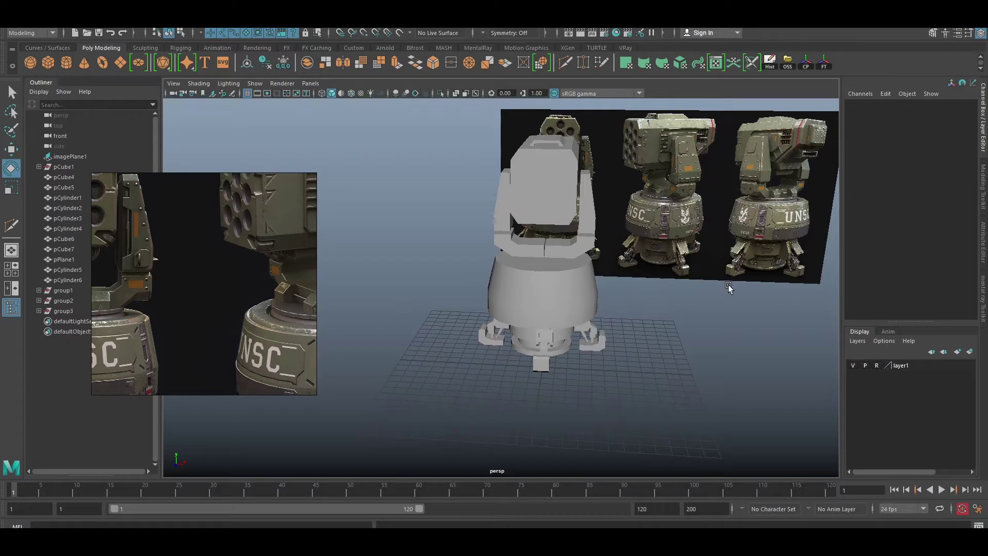
# Cut a new edge into the side support arm pCube4 and select it
pyautogui.click(591, 217)
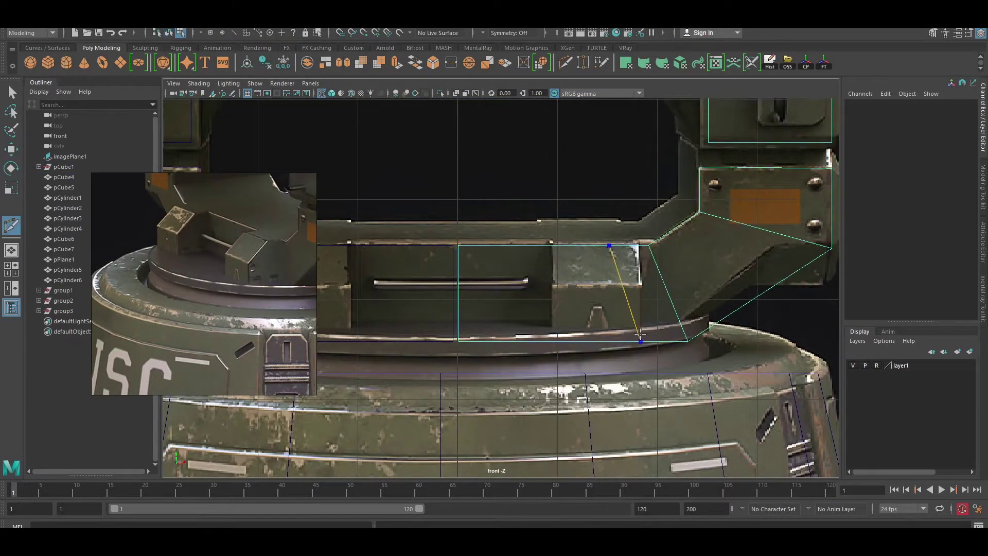
pyautogui.press('w')
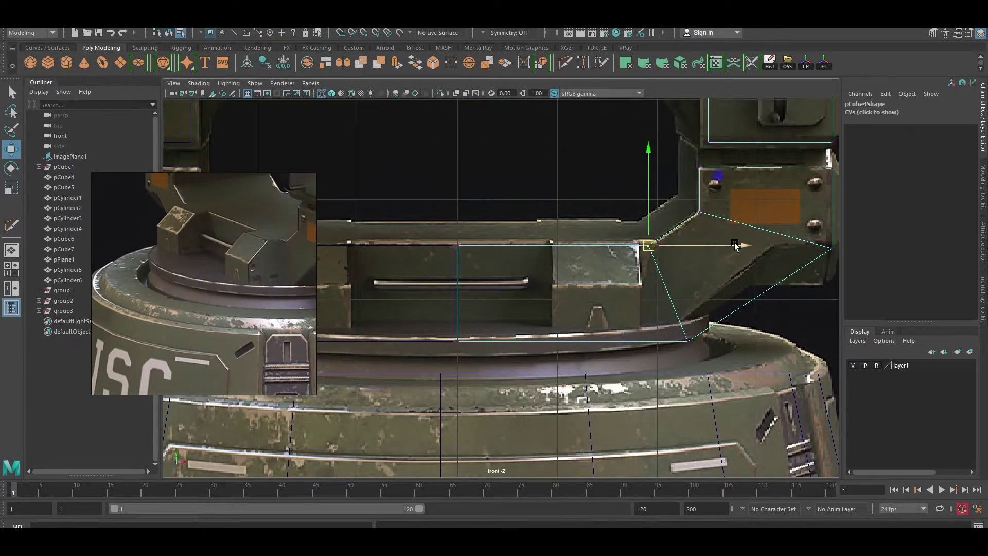
pyautogui.rightClick(633, 247)
pyautogui.click(652, 288)
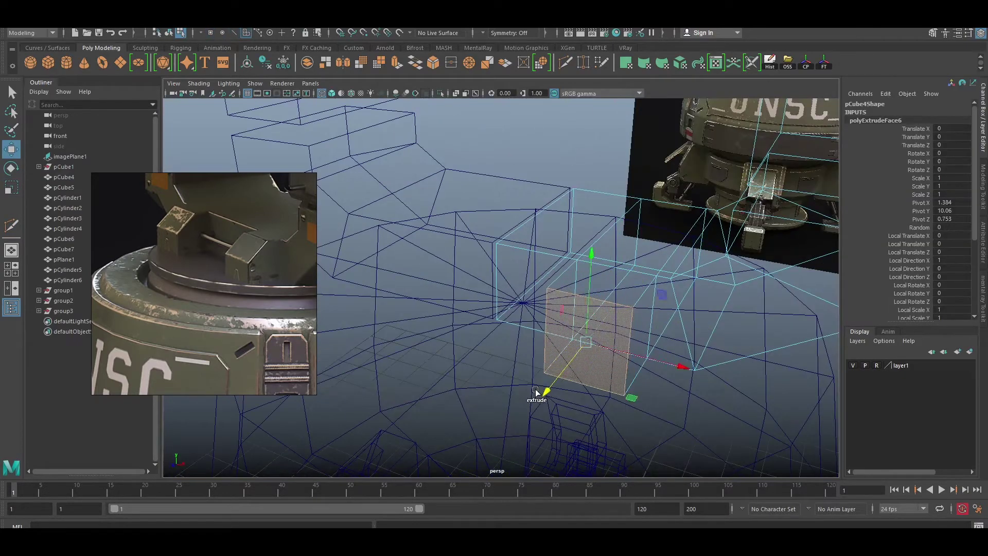
pyautogui.press('5')
# Slice another edge across the support arm with Multi-Cut
pyautogui.keyDown('alt'); pyautogui.moveTo(465, 174); pyautogui.dragTo(571, 233); pyautogui.keyUp('alt')
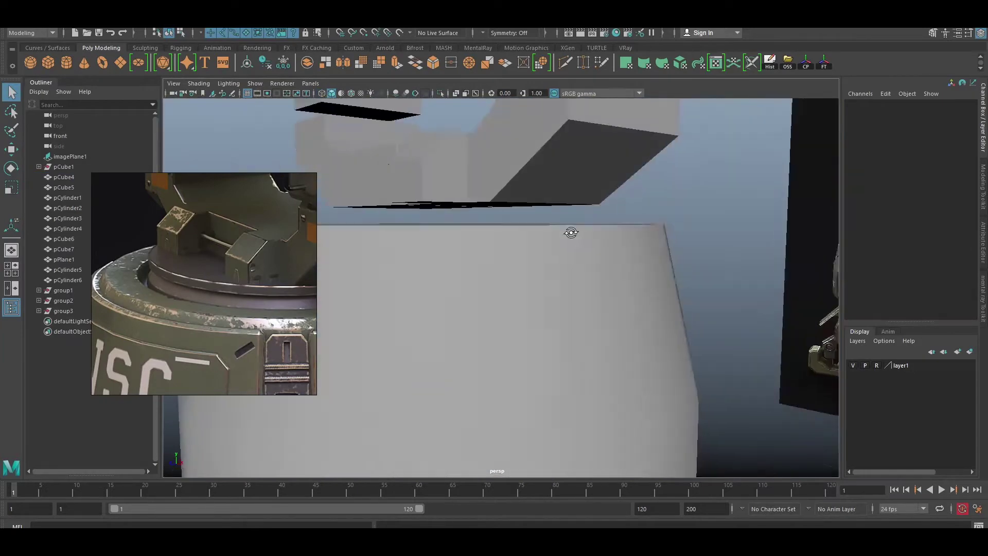
pyautogui.scroll(-3, 571, 233)
pyautogui.scroll(2, 563, 286)
pyautogui.scroll(-5, 632, 350)
pyautogui.scroll(4, 632, 350)
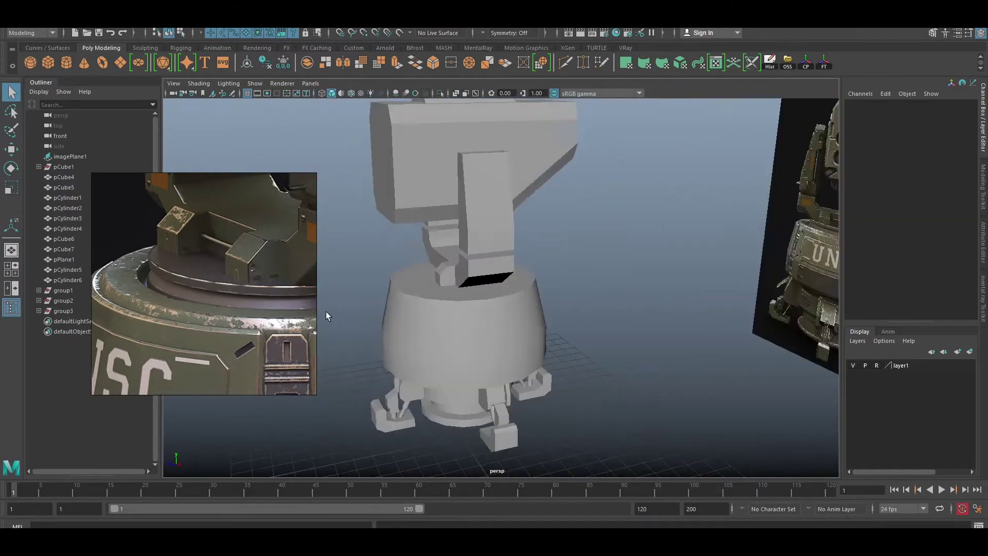
pyautogui.keyDown('alt'); pyautogui.moveTo(326, 315); pyautogui.dragTo(458, 183); pyautogui.keyUp('alt')
pyautogui.click(458, 184)
pyautogui.moveTo(536, 230)
pyautogui.keyDown('alt'); pyautogui.mouseDown()
pyautogui.moveTo(474, 307)
pyautogui.moveTo(392, 222)
pyautogui.mouseUp(); pyautogui.keyUp('alt')
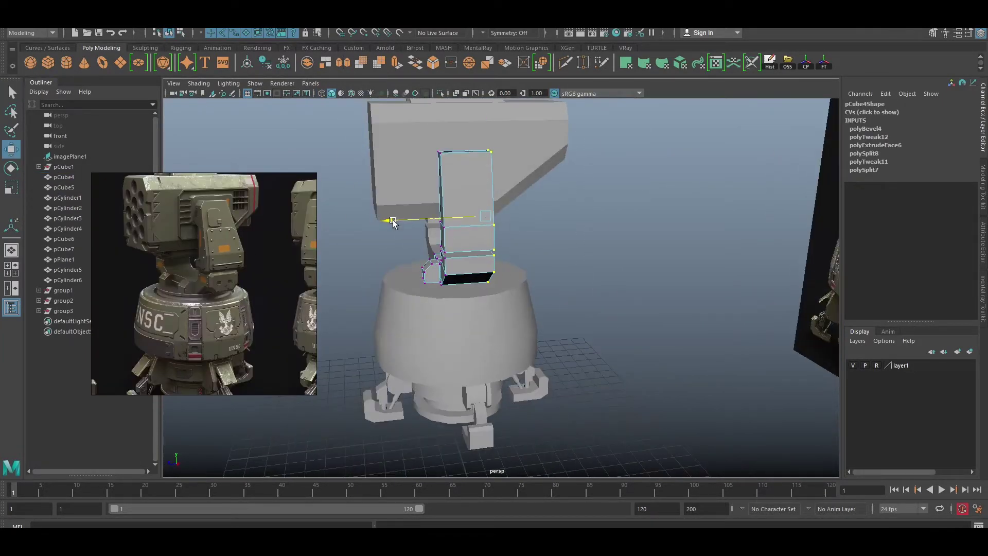
pyautogui.click(393, 222)
# Orbit and zoom around the support arm to inspect the new cuts
pyautogui.scroll(3, 624, 253)
pyautogui.moveTo(625, 254)
pyautogui.keyDown('alt'); pyautogui.mouseDown()
pyautogui.moveTo(566, 231)
pyautogui.moveTo(670, 257)
pyautogui.mouseUp(); pyautogui.keyUp('alt')
pyautogui.scroll(2, 218, 285)
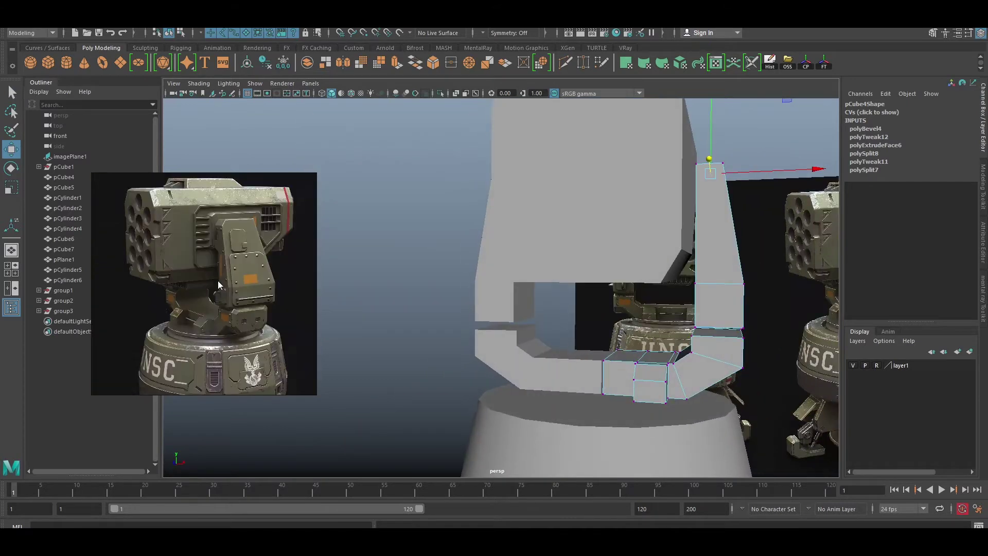
pyautogui.scroll(2, 219, 285)
pyautogui.moveTo(566, 232)
pyautogui.keyDown('alt'); pyautogui.mouseDown()
pyautogui.moveTo(547, 326)
pyautogui.moveTo(608, 336)
pyautogui.moveTo(625, 264)
pyautogui.mouseUp(); pyautogui.keyUp('alt')
pyautogui.click(547, 326)
pyautogui.click(435, 288)
pyautogui.scroll(3, 435, 289)
pyautogui.scroll(-3, 587, 318)
pyautogui.scroll(-3, 607, 335)
pyautogui.scroll(-3, 206, 283)
pyautogui.scroll(3, 210, 245)
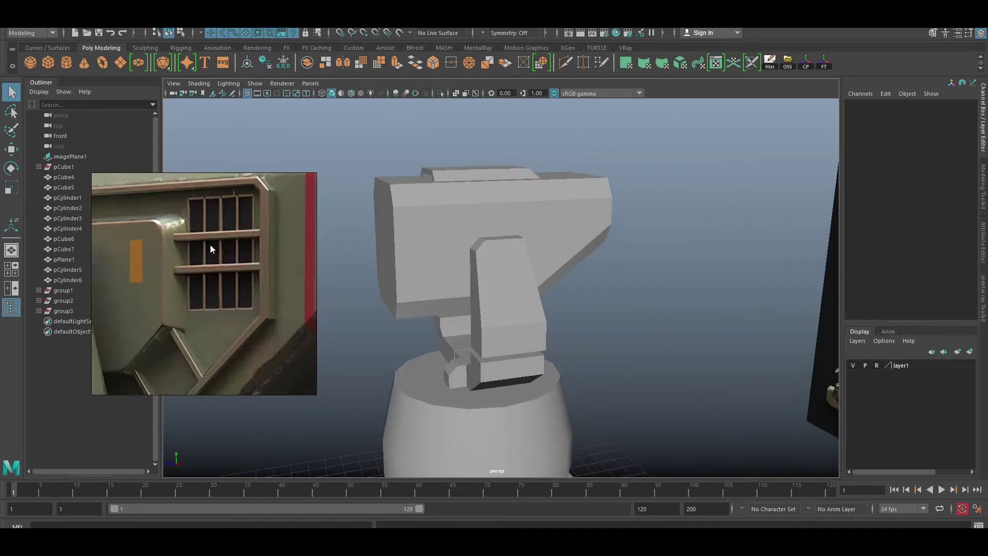
pyautogui.scroll(-3, 211, 245)
pyautogui.scroll(-3, 195, 253)
# Extract the pod's side faces and delete the extracted panel's middle edge
pyautogui.scroll(3, 171, 263)
pyautogui.click(579, 294)
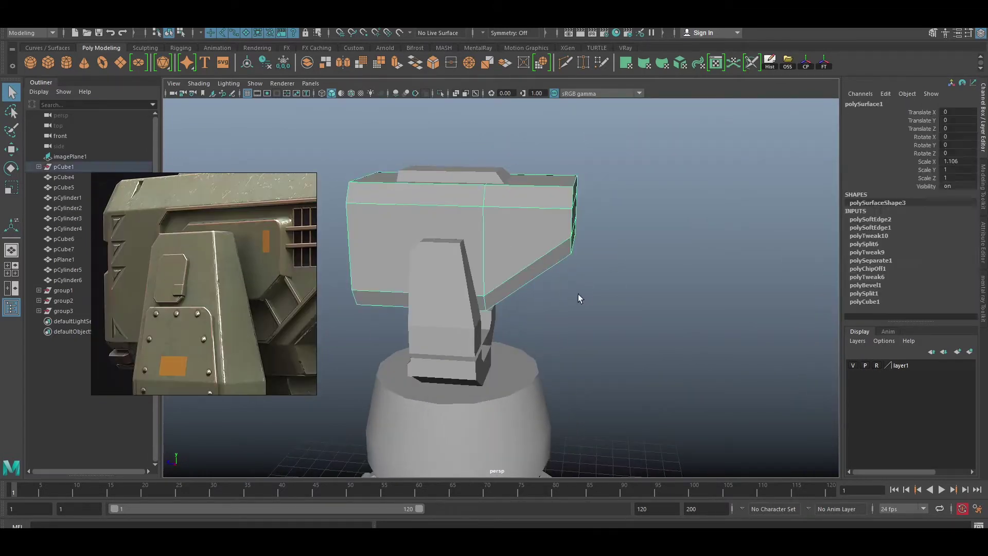
pyautogui.keyDown('shift'); pyautogui.moveTo(579, 295); pyautogui.dragTo(584, 318, button='right'); pyautogui.keyUp('shift')
pyautogui.keyDown('alt'); pyautogui.moveTo(583, 318); pyautogui.dragTo(589, 271); pyautogui.keyUp('alt')
pyautogui.press('q')
pyautogui.press('F8')
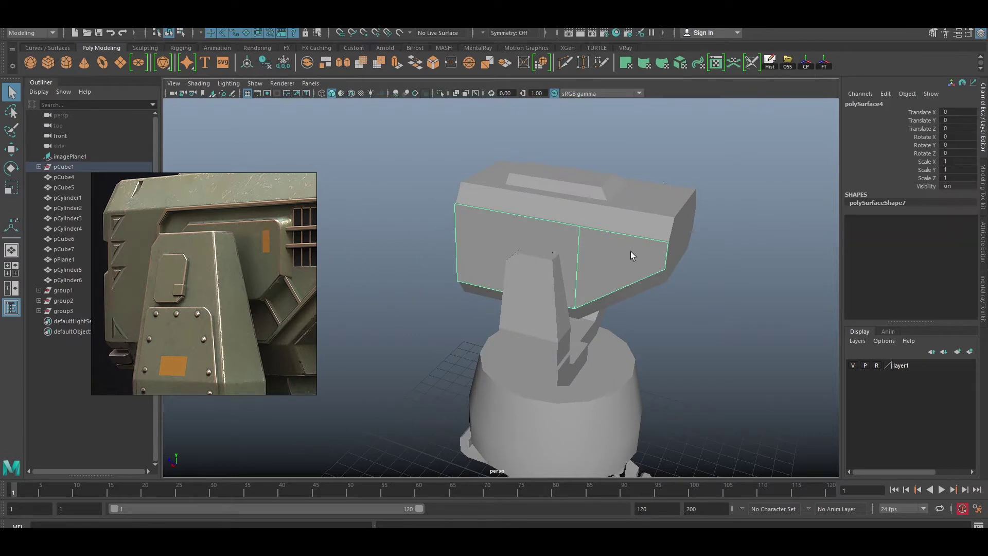
pyautogui.click(563, 260)
pyautogui.press('Delete')
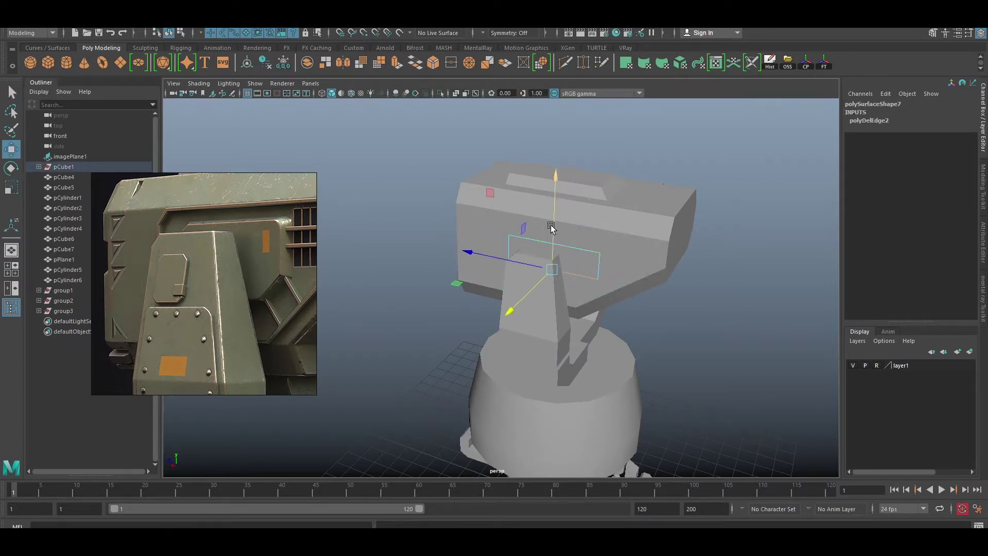
# Chamfer the corners of the extracted side panel
pyautogui.keyDown('shift'); pyautogui.moveTo(705, 250); pyautogui.dragTo(757, 319, button='right'); pyautogui.keyUp('shift')
pyautogui.scroll(5, 691, 273)
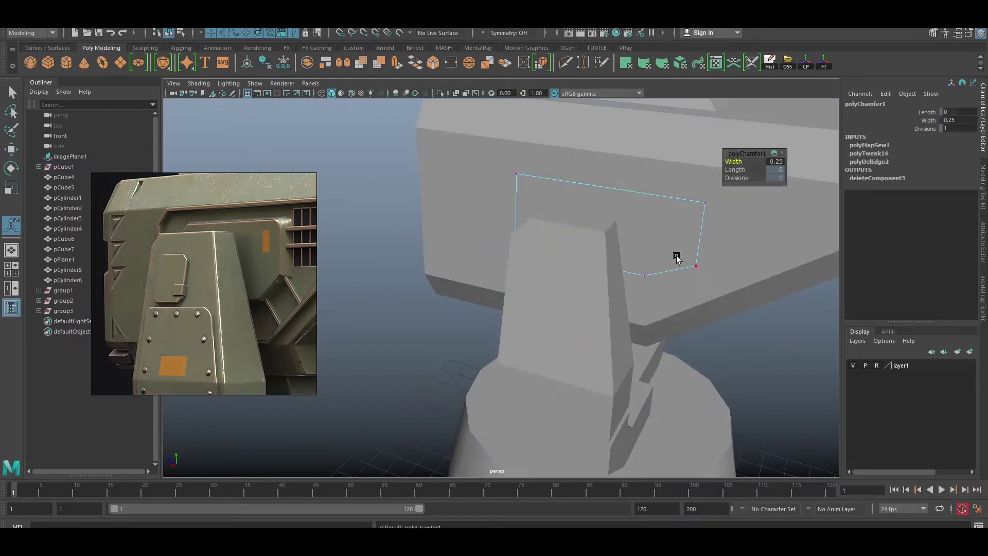
pyautogui.scroll(-5, 677, 258)
pyautogui.keyDown('alt'); pyautogui.moveTo(706, 249); pyautogui.dragTo(680, 265); pyautogui.keyUp('alt')
pyautogui.press('w')
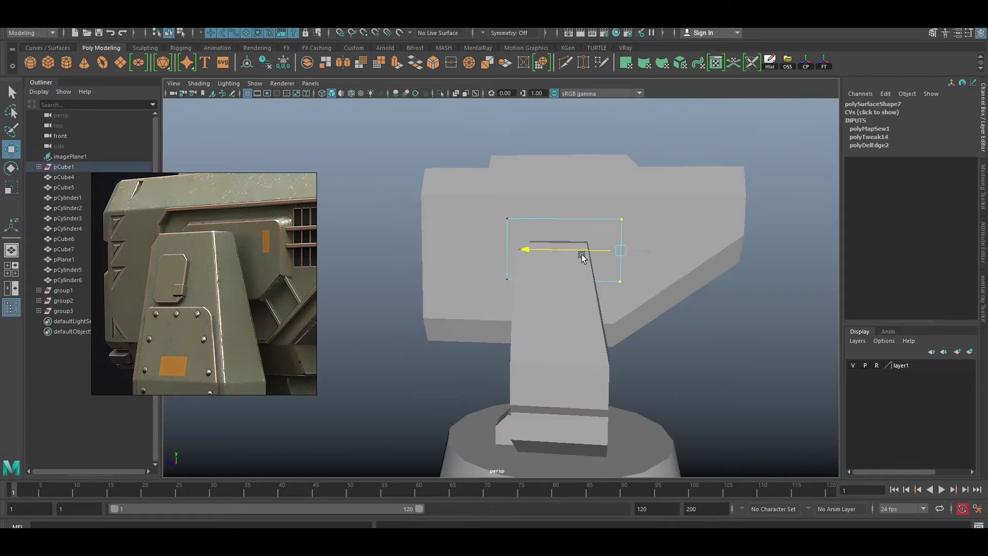
pyautogui.keyDown('alt'); pyautogui.moveTo(495, 262); pyautogui.dragTo(534, 280); pyautogui.keyUp('alt')
pyautogui.press('F8')
pyautogui.keyDown('alt'); pyautogui.moveTo(430, 280); pyautogui.dragTo(347, 280); pyautogui.keyUp('alt')
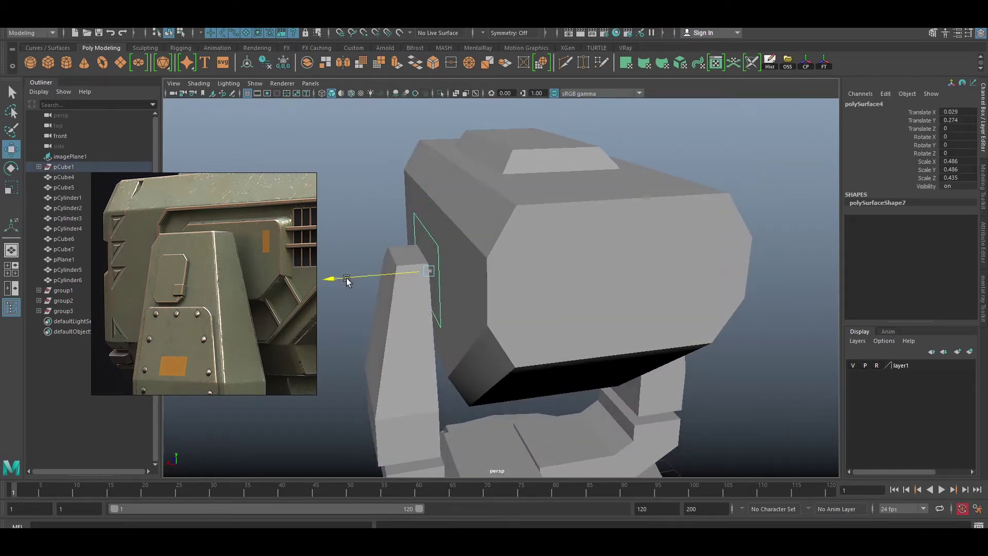
# Extrude the panel face outward to give the mounting plate thickness
pyautogui.hotkey('ctrl', 'e')
pyautogui.press('q')
pyautogui.keyDown('alt'); pyautogui.moveTo(714, 171); pyautogui.dragTo(462, 270); pyautogui.keyUp('alt')
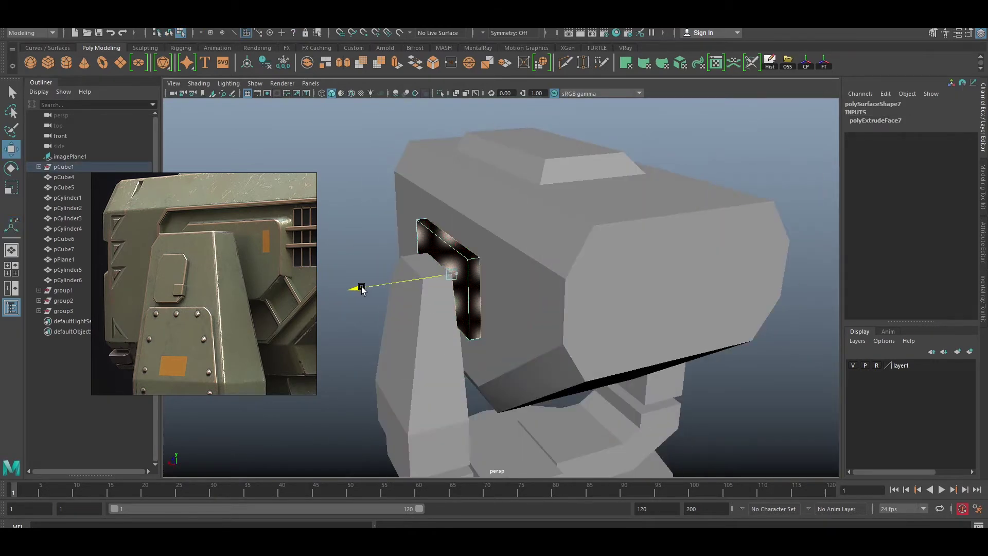
pyautogui.press('w')
pyautogui.keyDown('alt'); pyautogui.moveTo(362, 289); pyautogui.dragTo(524, 208); pyautogui.keyUp('alt')
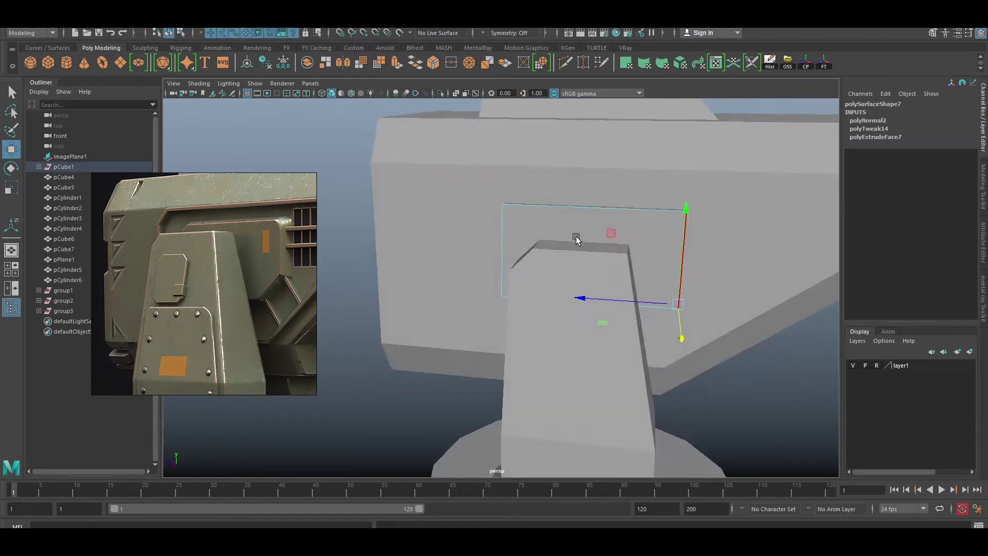
pyautogui.moveTo(576, 237)
pyautogui.keyDown('alt'); pyautogui.mouseDown()
pyautogui.moveTo(679, 258)
pyautogui.moveTo(590, 348)
pyautogui.moveTo(393, 311)
pyautogui.mouseUp(); pyautogui.keyUp('alt')
# Bevel the plate's edges and shift the bevel's edge loop to reshape it
pyautogui.hotkey('ctrl', 'b')
pyautogui.moveTo(507, 337)
pyautogui.keyDown('alt'); pyautogui.mouseDown()
pyautogui.moveTo(678, 283)
pyautogui.moveTo(662, 205)
pyautogui.moveTo(638, 200)
pyautogui.moveTo(523, 276)
pyautogui.mouseUp(); pyautogui.keyUp('alt')
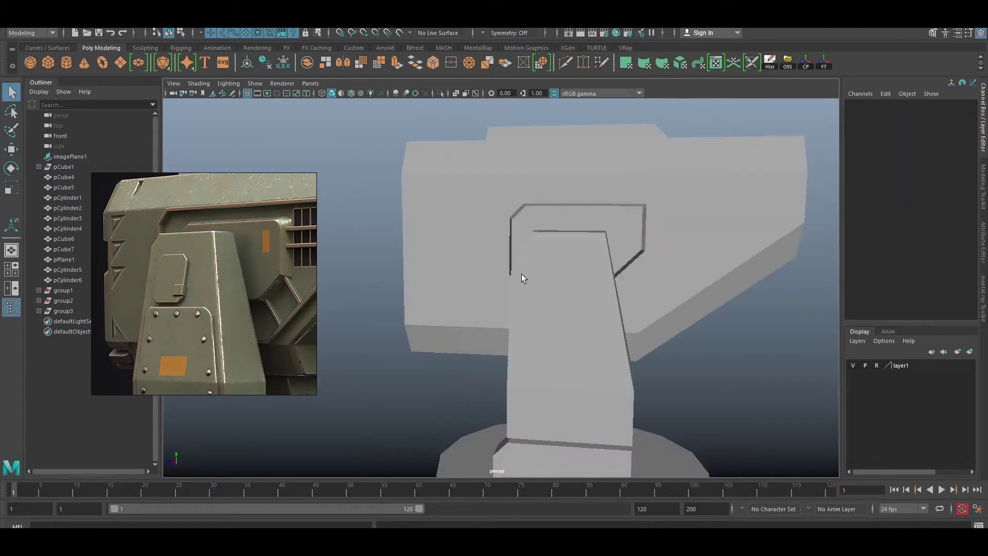
pyautogui.doubleClick(637, 320)
pyautogui.press('w')
pyautogui.keyDown('alt'); pyautogui.moveTo(578, 214); pyautogui.dragTo(735, 305); pyautogui.keyUp('alt')
pyautogui.click(632, 244)
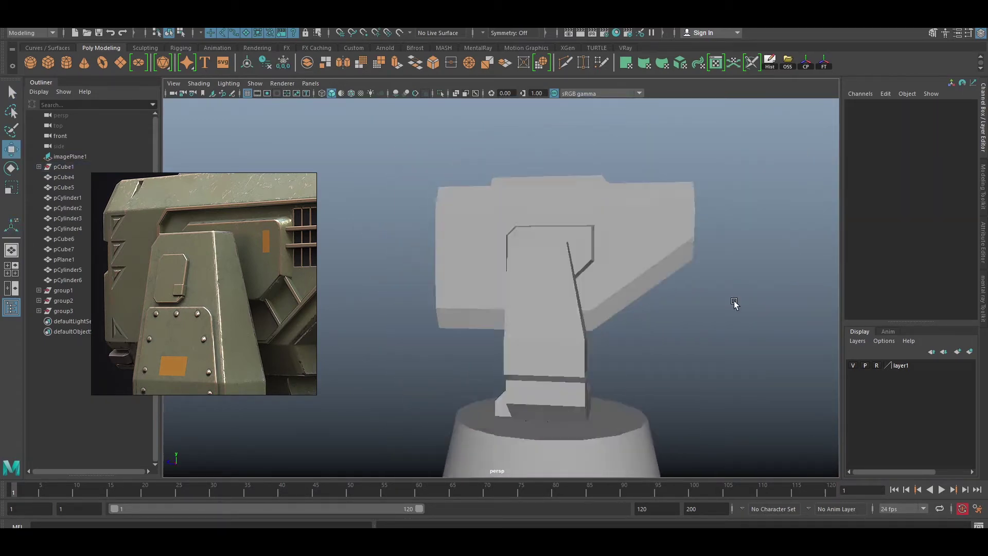
pyautogui.click(644, 225)
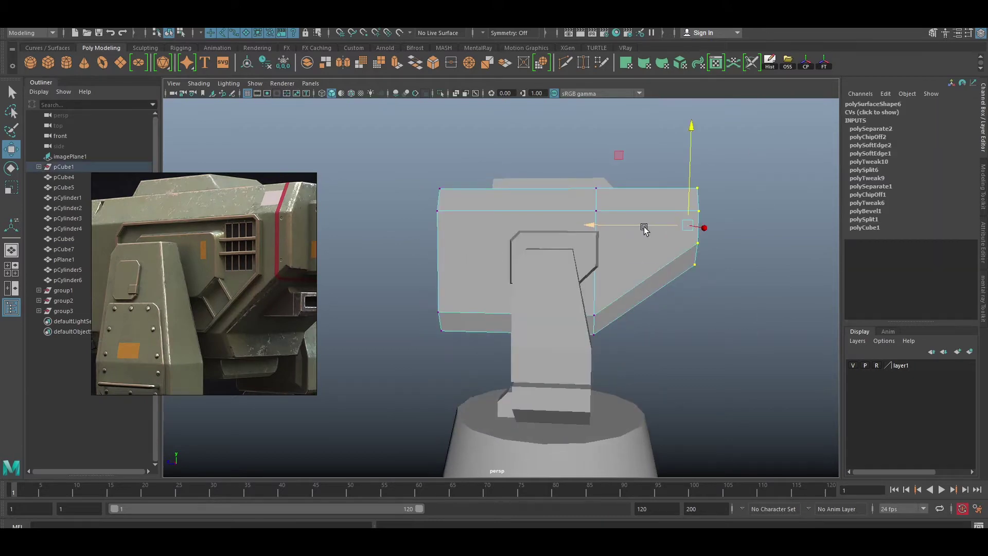
pyautogui.keyDown('alt'); pyautogui.moveTo(644, 225); pyautogui.dragTo(585, 287); pyautogui.keyUp('alt')
pyautogui.keyDown('alt'); pyautogui.moveTo(585, 287); pyautogui.dragTo(618, 257, button='right'); pyautogui.keyUp('alt')
# Extrude and bevel a face on the lower pCube4 turret block
pyautogui.scroll(3, 199, 324)
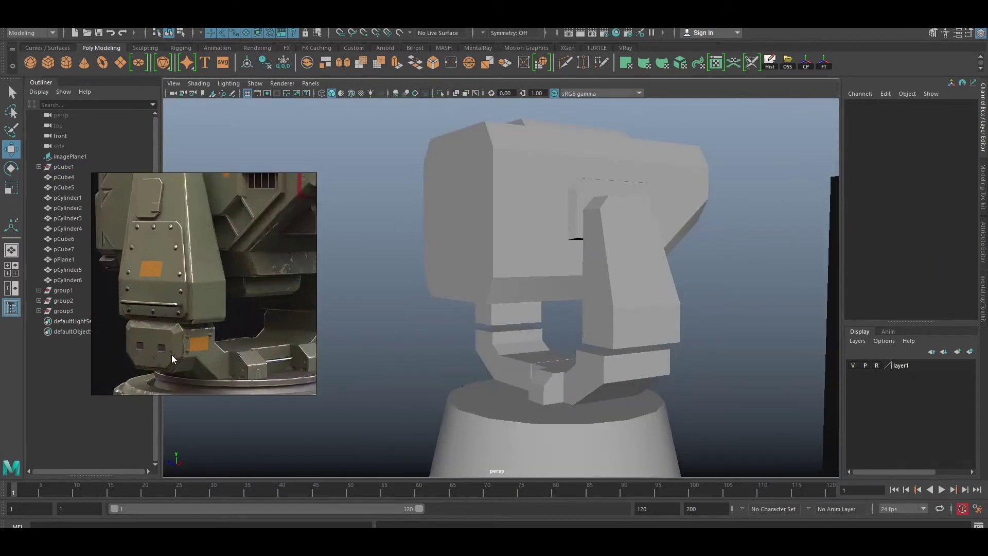
pyautogui.scroll(2, 267, 351)
pyautogui.click(515, 360)
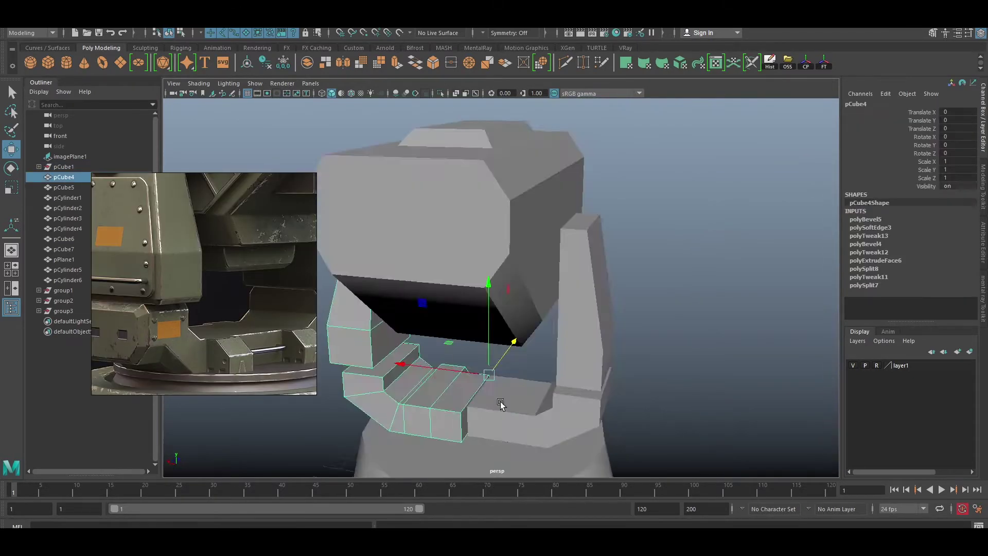
pyautogui.keyDown('alt'); pyautogui.moveTo(515, 360); pyautogui.dragTo(569, 352); pyautogui.keyUp('alt')
pyautogui.click(587, 361)
pyautogui.hotkey('ctrl', 'e')
pyautogui.hotkey('ctrl', 'b')
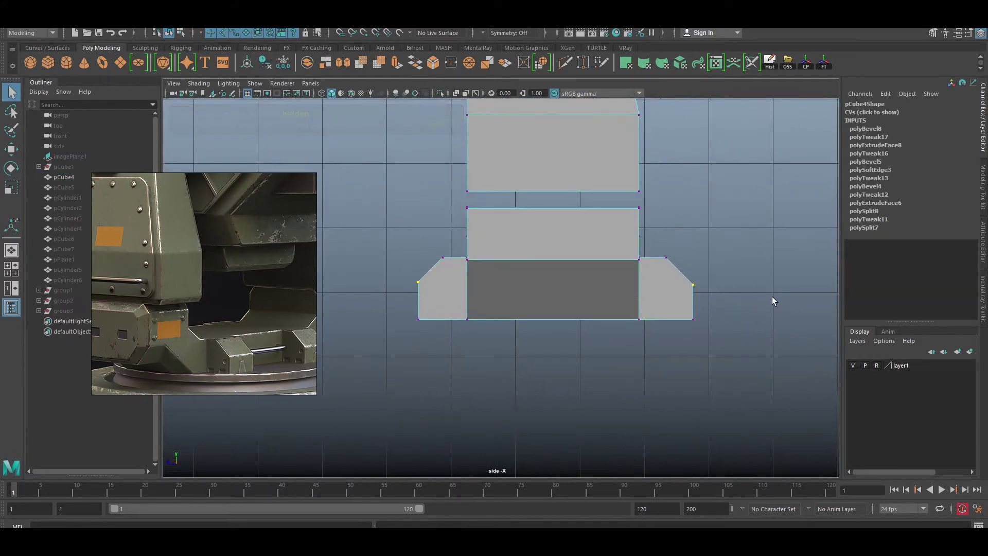
# Unhide all turret parts with Show All and review the full block-out
pyautogui.hotkey('ctrl', 'shift', 'h')
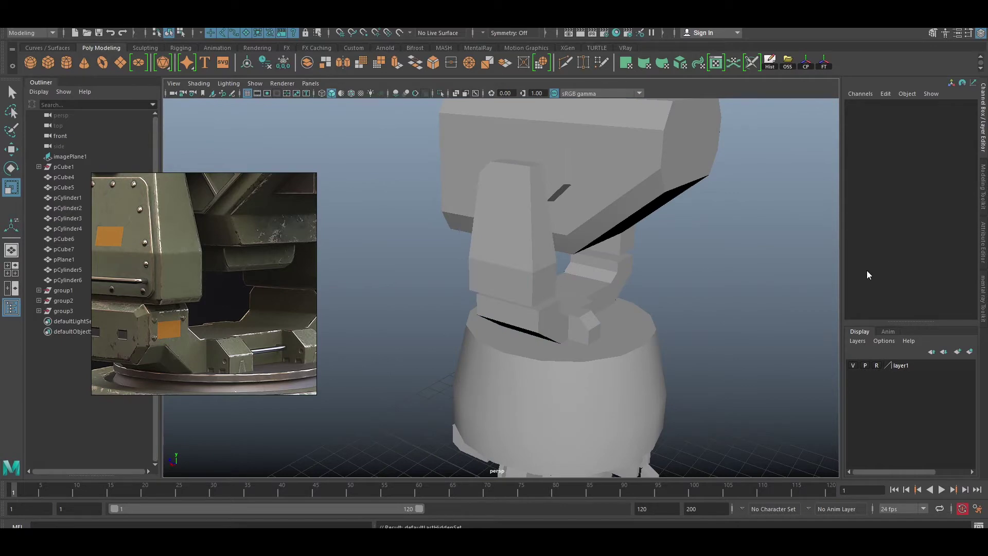
pyautogui.keyDown('alt'); pyautogui.moveTo(652, 307); pyautogui.dragTo(656, 289); pyautogui.keyUp('alt')
pyautogui.scroll(-3, 202, 318)
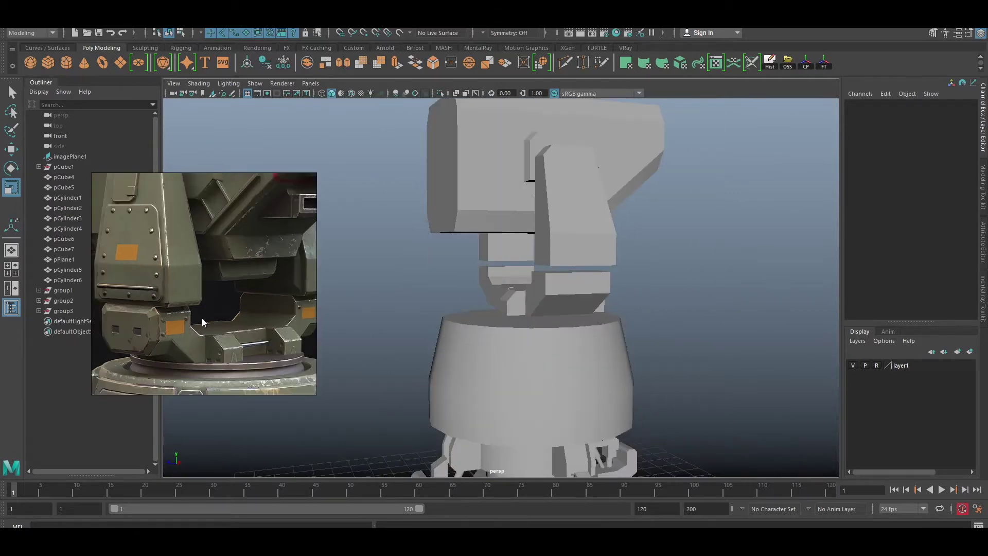
pyautogui.scroll(-3, 177, 271)
pyautogui.scroll(-5, 629, 294)
pyautogui.scroll(5, 629, 293)
pyautogui.scroll(-3, 253, 254)
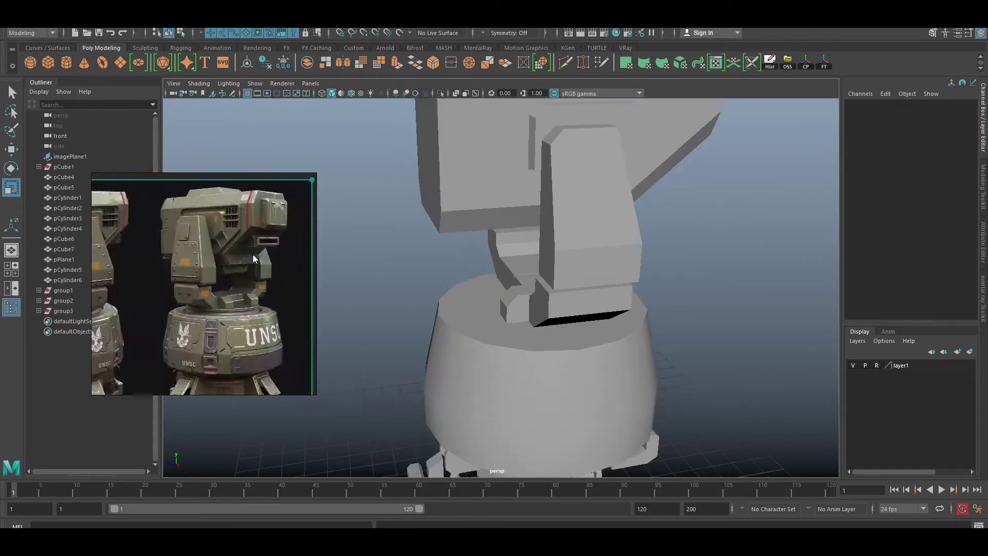
pyautogui.scroll(3, 252, 254)
pyautogui.scroll(-4, 632, 230)
pyautogui.scroll(3, 190, 313)
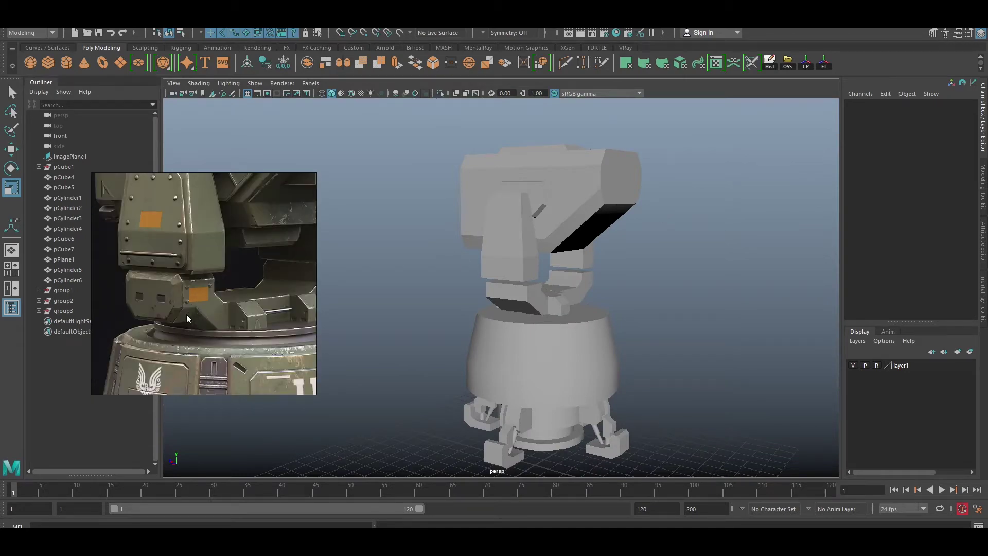
pyautogui.scroll(-3, 118, 291)
pyautogui.scroll(3, 221, 278)
pyautogui.scroll(5, 628, 291)
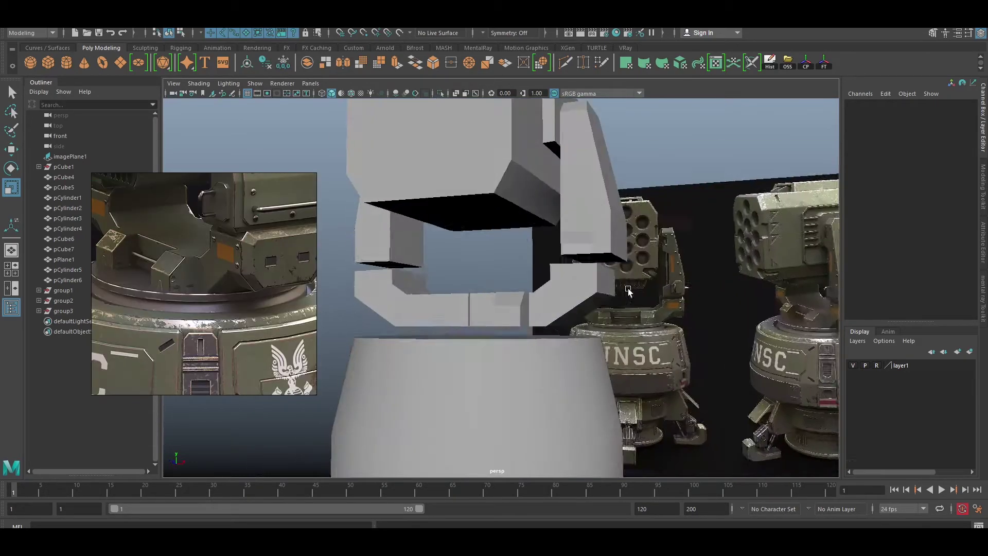
pyautogui.scroll(-2, 629, 291)
# Select the lower pCube4 block and close in on it
pyautogui.click(592, 281)
pyautogui.press('w')
pyautogui.keyDown('alt'); pyautogui.moveTo(629, 291); pyautogui.dragTo(661, 307); pyautogui.keyUp('alt')
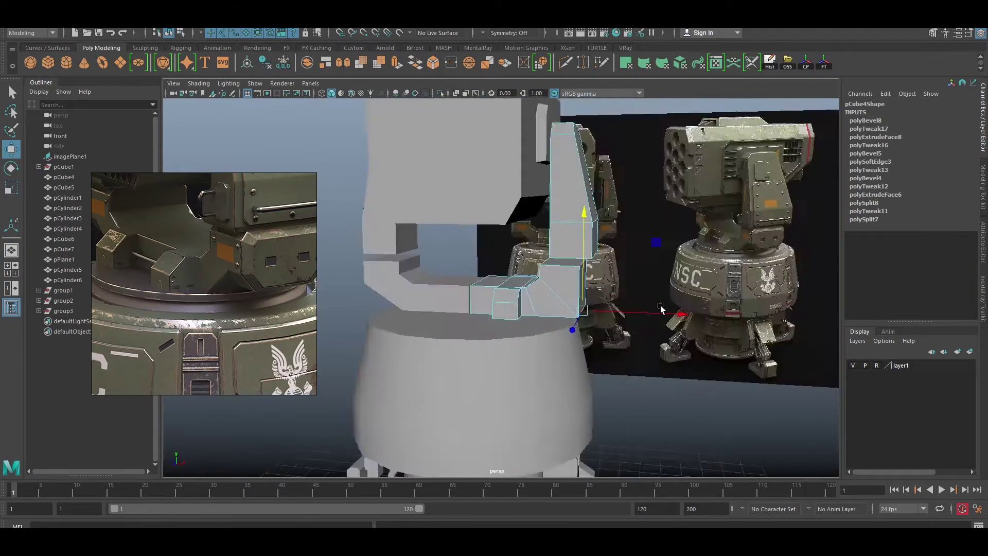
pyautogui.scroll(5, 585, 273)
pyautogui.keyDown('alt'); pyautogui.moveTo(584, 274); pyautogui.dragTo(624, 286); pyautogui.keyUp('alt')
# Extract the lower block's front face into a separate piece and extrude it outward
pyautogui.press('F11')
pyautogui.click(624, 287)
pyautogui.keyDown('shift'); pyautogui.rightClick(760, 254); pyautogui.keyUp('shift')
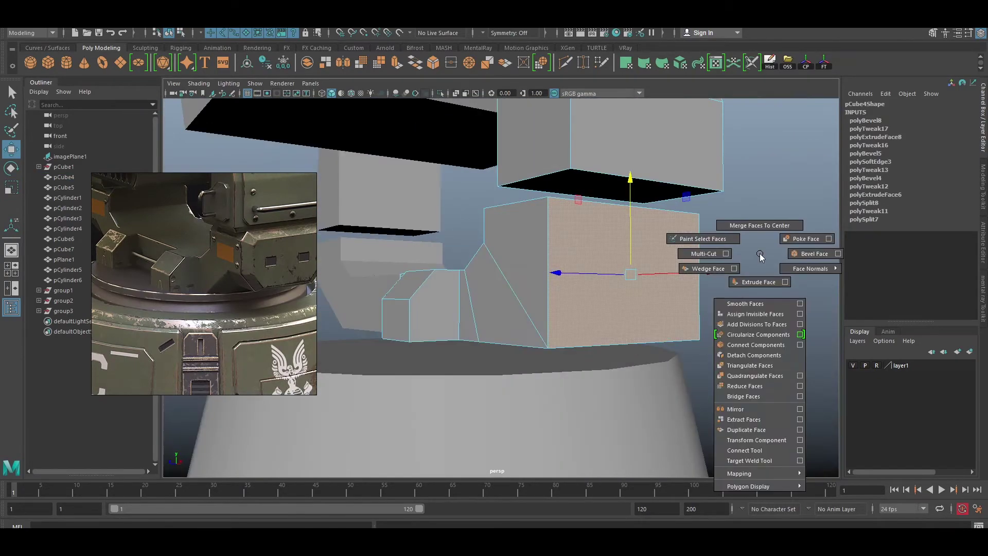
pyautogui.click(744, 420)
pyautogui.keyDown('alt'); pyautogui.moveTo(744, 420); pyautogui.dragTo(704, 162); pyautogui.keyUp('alt')
pyautogui.hotkey('ctrl', 'e')
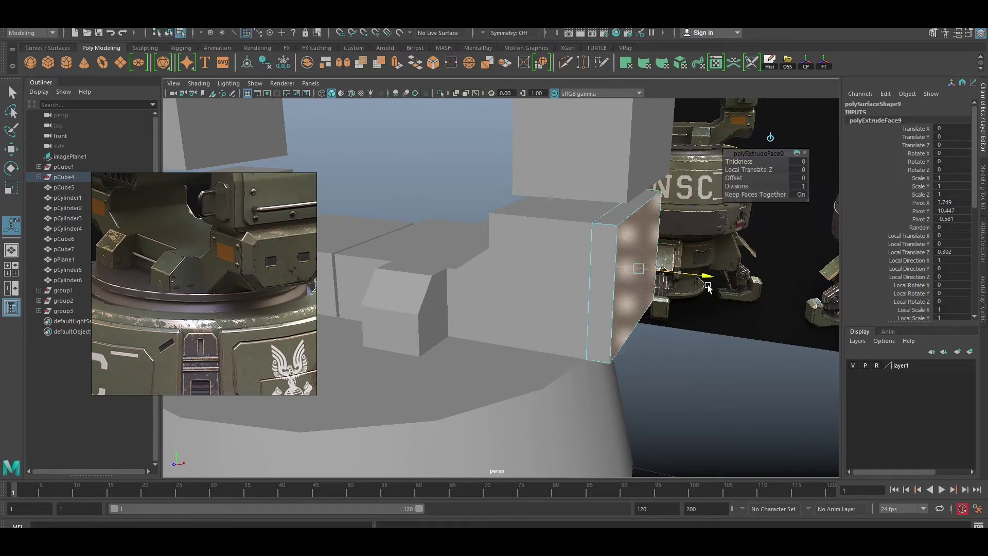
# Bevel an edge of the new side arm piece
pyautogui.click(629, 278)
pyautogui.moveTo(713, 374)
pyautogui.keyDown('alt'); pyautogui.mouseDown()
pyautogui.moveTo(628, 278)
pyautogui.moveTo(556, 280)
pyautogui.moveTo(607, 284)
pyautogui.moveTo(618, 276)
pyautogui.mouseUp(); pyautogui.keyUp('alt')
pyautogui.hotkey('ctrl', 'b')
pyautogui.press('F8')
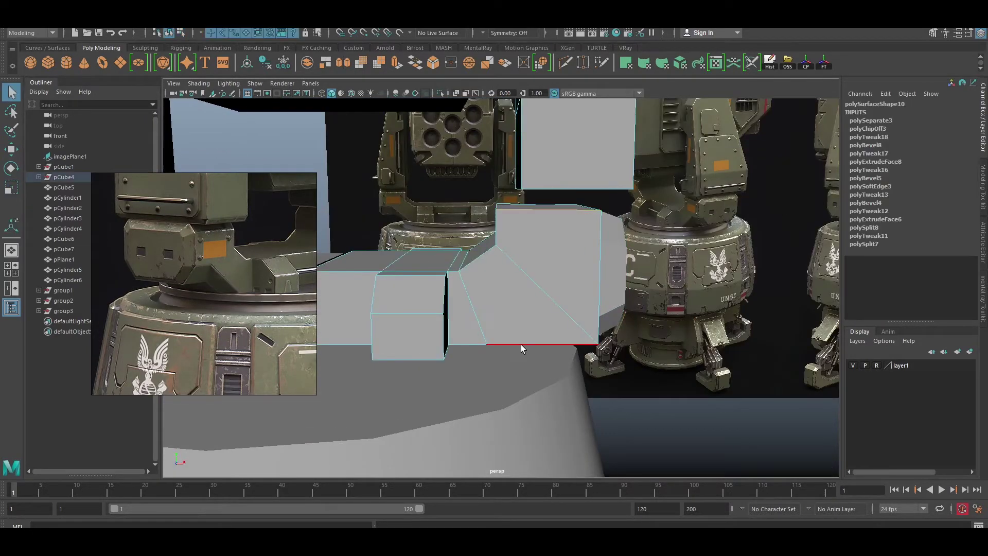
pyautogui.moveTo(521, 345)
pyautogui.keyDown('alt'); pyautogui.mouseDown()
pyautogui.moveTo(471, 281)
pyautogui.moveTo(636, 258)
pyautogui.moveTo(622, 264)
pyautogui.moveTo(585, 233)
pyautogui.moveTo(542, 295)
pyautogui.moveTo(620, 329)
pyautogui.moveTo(494, 278)
pyautogui.moveTo(670, 331)
pyautogui.moveTo(643, 309)
pyautogui.mouseUp(); pyautogui.keyUp('alt')
pyautogui.press('q')
# Bevel the vertical edge at the arm's bend
pyautogui.press('F10')
pyautogui.click(583, 278)
pyautogui.hotkey('ctrl', 'b')
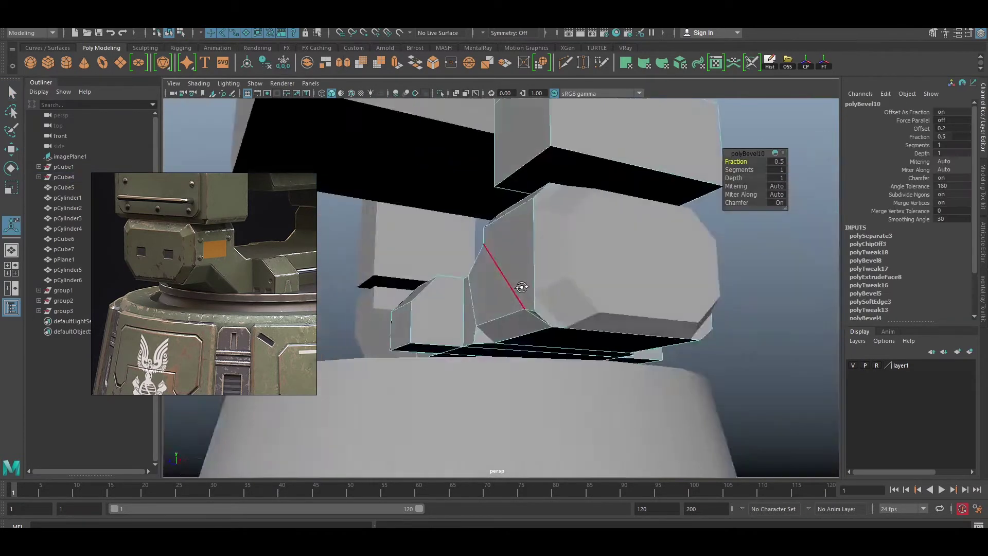
pyautogui.moveTo(583, 278)
pyautogui.keyDown('alt'); pyautogui.mouseDown()
pyautogui.moveTo(399, 258)
pyautogui.moveTo(567, 278)
pyautogui.moveTo(515, 288)
pyautogui.moveTo(463, 319)
pyautogui.mouseUp(); pyautogui.keyUp('alt')
pyautogui.moveTo(409, 355); pyautogui.dragTo(409, 335, button='right')
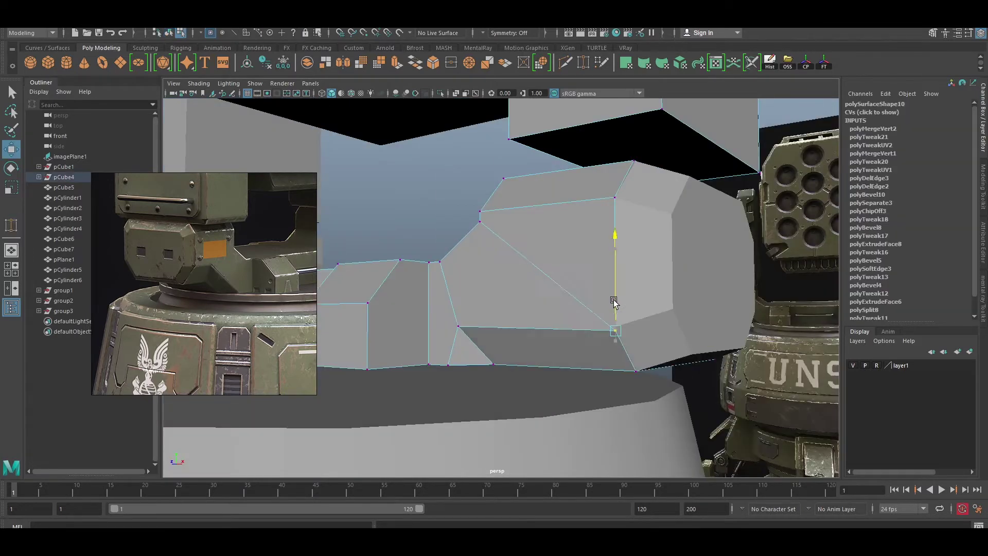
# Bevel further arm edges and collapse an unneeded edge
pyautogui.press('F8')
pyautogui.moveTo(531, 299)
pyautogui.keyDown('alt'); pyautogui.mouseDown()
pyautogui.moveTo(501, 299)
pyautogui.moveTo(534, 304)
pyautogui.mouseUp(); pyautogui.keyUp('alt')
pyautogui.hotkey('ctrl', 'b')
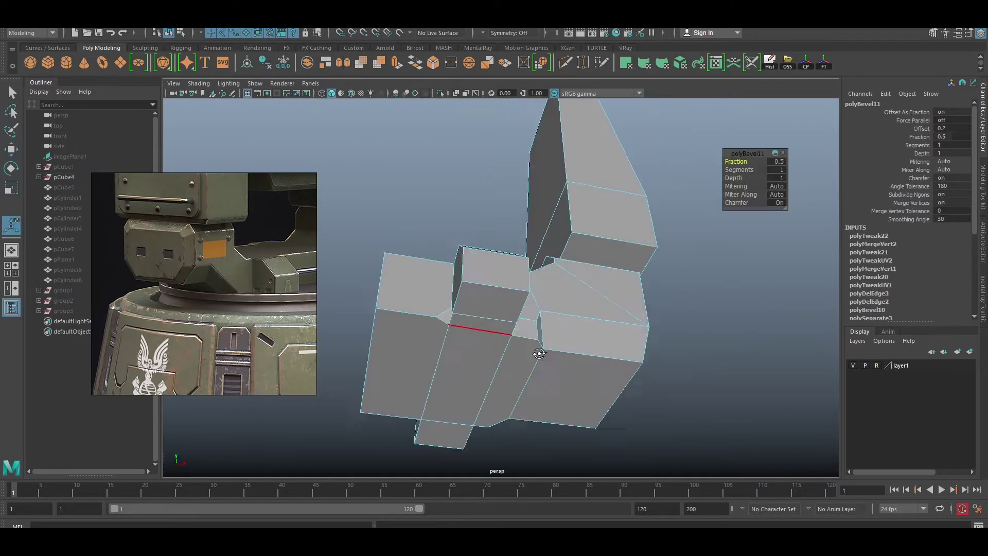
pyautogui.moveTo(536, 347)
pyautogui.keyDown('alt'); pyautogui.mouseDown()
pyautogui.moveTo(402, 350)
pyautogui.moveTo(638, 359)
pyautogui.moveTo(626, 303)
pyautogui.moveTo(670, 271)
pyautogui.mouseUp(); pyautogui.keyUp('alt')
pyautogui.click(670, 271)
pyautogui.moveTo(588, 253)
pyautogui.keyDown('alt'); pyautogui.mouseDown()
pyautogui.moveTo(714, 291)
pyautogui.moveTo(593, 269)
pyautogui.moveTo(482, 193)
pyautogui.moveTo(451, 237)
pyautogui.moveTo(355, 217)
pyautogui.moveTo(603, 260)
pyautogui.moveTo(530, 250)
pyautogui.moveTo(515, 260)
pyautogui.moveTo(536, 253)
pyautogui.mouseUp(); pyautogui.keyUp('alt')
# Add Multi-Cut edges, delete surplus faces and reposition arm vertices
pyautogui.press('w')
pyautogui.press('y')
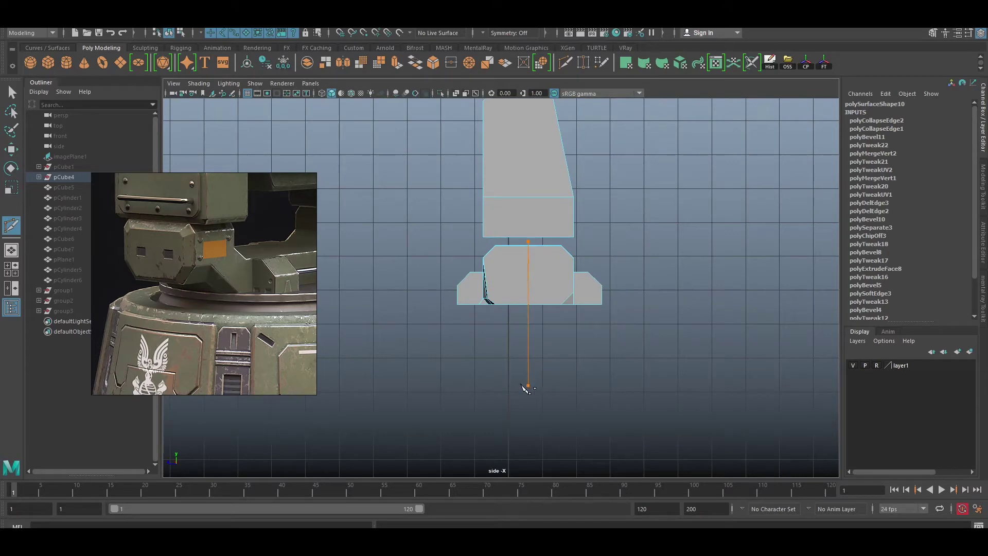
pyautogui.press('Delete')
pyautogui.moveTo(650, 290)
pyautogui.keyDown('alt'); pyautogui.mouseDown()
pyautogui.moveTo(563, 293)
pyautogui.moveTo(485, 283)
pyautogui.moveTo(563, 273)
pyautogui.moveTo(428, 260)
pyautogui.moveTo(540, 340)
pyautogui.moveTo(592, 335)
pyautogui.moveTo(510, 340)
pyautogui.mouseUp(); pyautogui.keyUp('alt')
pyautogui.press('w')
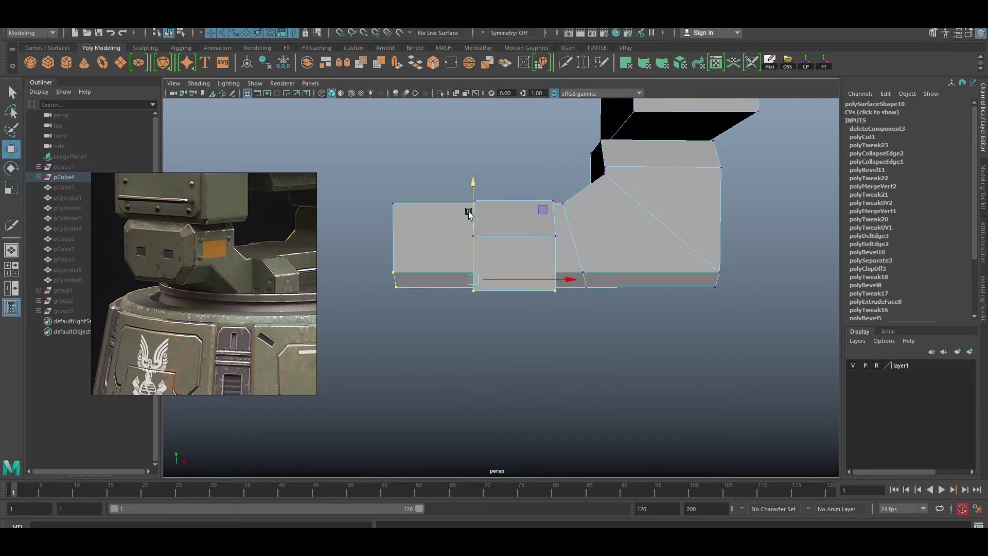
pyautogui.moveTo(469, 213)
pyautogui.keyDown('alt'); pyautogui.mouseDown()
pyautogui.moveTo(582, 294)
pyautogui.moveTo(378, 311)
pyautogui.moveTo(505, 311)
pyautogui.moveTo(623, 333)
pyautogui.moveTo(497, 304)
pyautogui.moveTo(529, 293)
pyautogui.moveTo(661, 311)
pyautogui.mouseUp(); pyautogui.keyUp('alt')
pyautogui.press('y')
pyautogui.press('w')
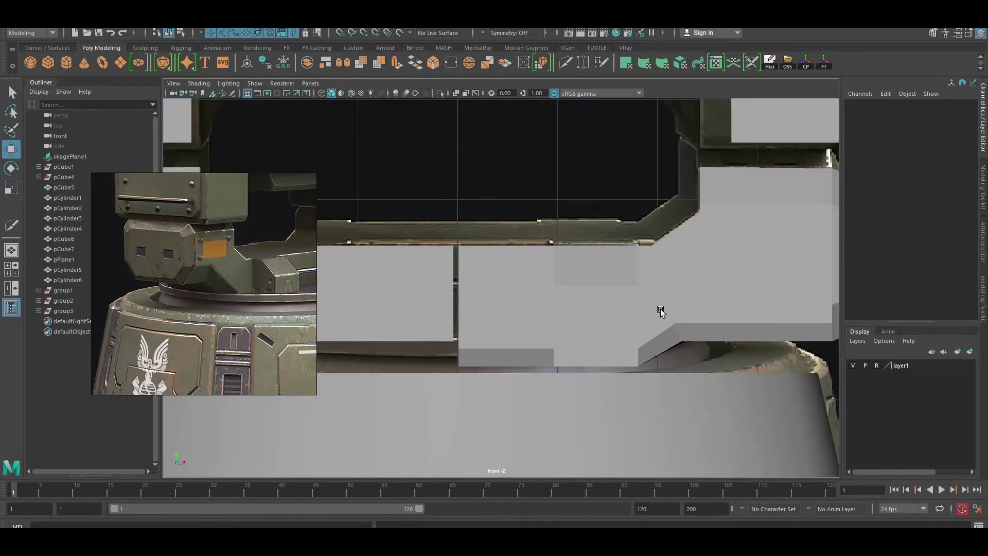
# With wireframe on shaded, align the arm's vertices to the front reference view
pyautogui.press('4')
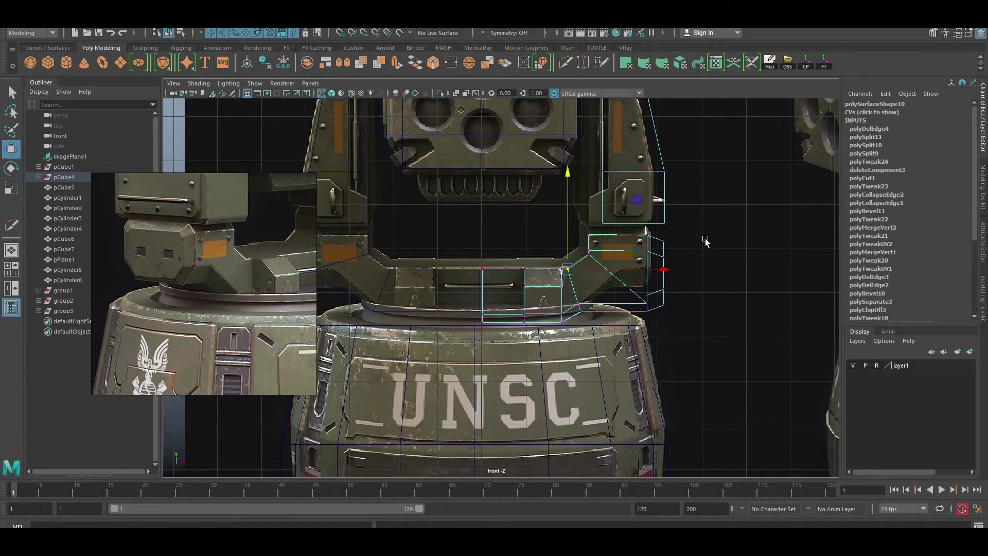
pyautogui.hotkey('ctrl', 'z')
pyautogui.hotkey('ctrl', 'z')
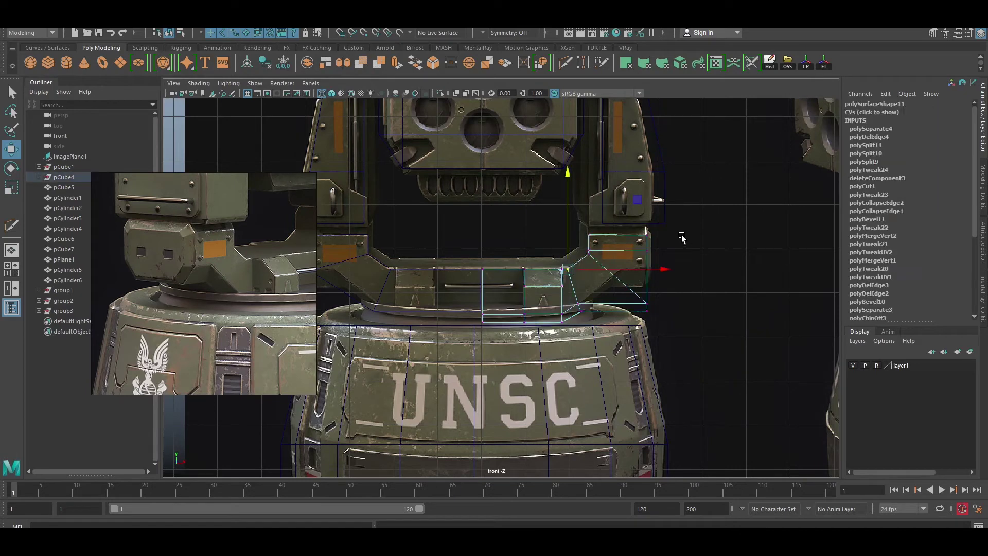
pyautogui.scroll(3, 682, 234)
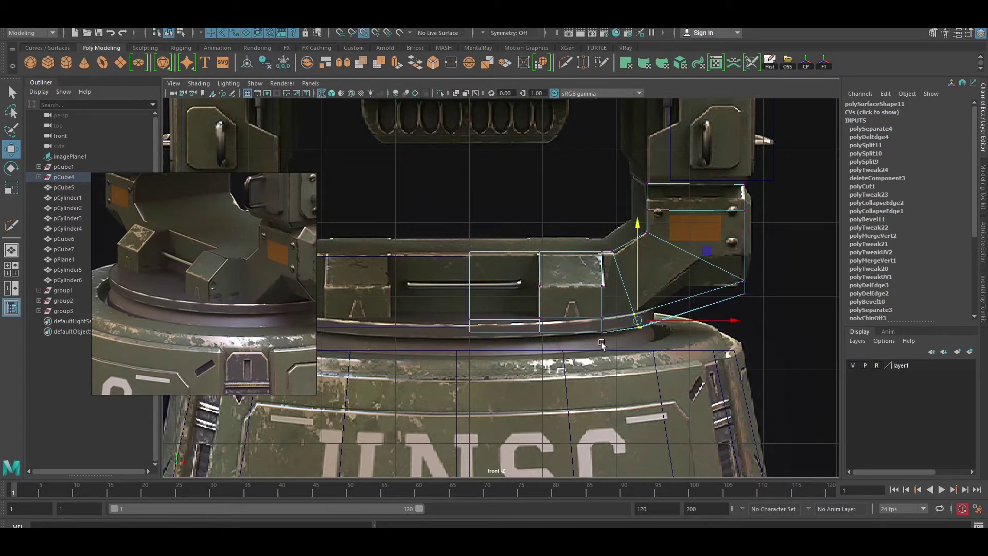
pyautogui.press('space')
pyautogui.click(574, 301)
pyautogui.press('5')
pyautogui.moveTo(525, 302)
pyautogui.keyDown('alt'); pyautogui.mouseDown()
pyautogui.moveTo(465, 320)
pyautogui.moveTo(562, 274)
pyautogui.moveTo(600, 393)
pyautogui.mouseUp(); pyautogui.keyUp('alt')
pyautogui.press('space')
pyautogui.press('4')
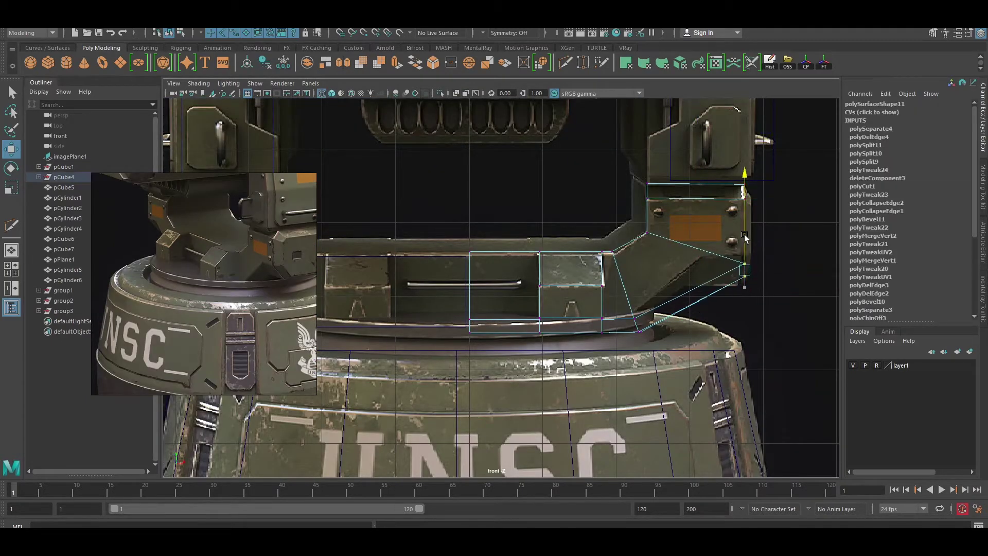
pyautogui.press('5')
pyautogui.moveTo(612, 273)
pyautogui.keyDown('alt'); pyautogui.mouseDown()
pyautogui.moveTo(630, 270)
pyautogui.moveTo(552, 265)
pyautogui.mouseUp(); pyautogui.keyUp('alt')
# Harden the arm piece's edges and cut a new edge across it
pyautogui.keyDown('shift'); pyautogui.moveTo(592, 253); pyautogui.dragTo(626, 271, button='right'); pyautogui.keyUp('shift')
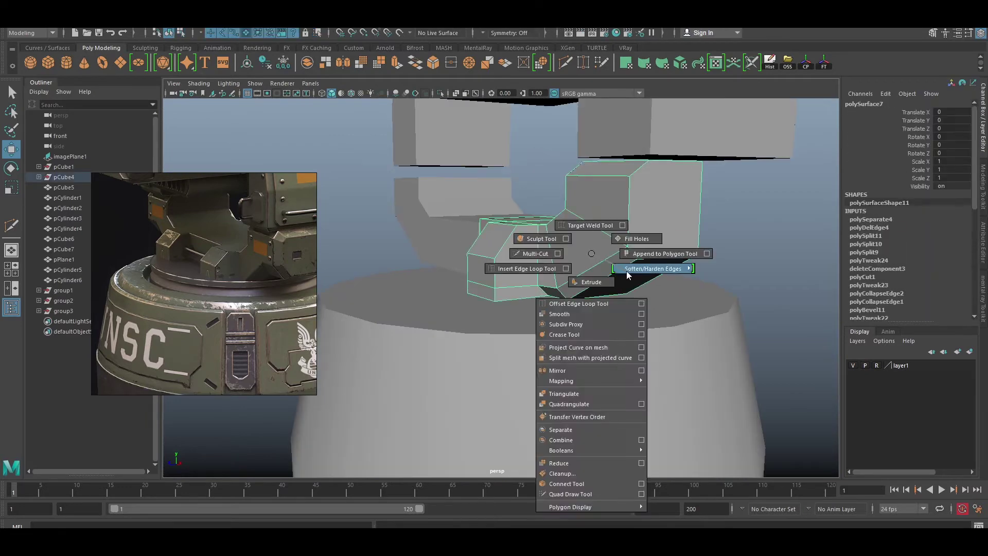
pyautogui.moveTo(626, 271)
pyautogui.keyDown('alt'); pyautogui.mouseDown()
pyautogui.moveTo(744, 254)
pyautogui.moveTo(573, 274)
pyautogui.moveTo(688, 307)
pyautogui.moveTo(594, 307)
pyautogui.mouseUp(); pyautogui.keyUp('alt')
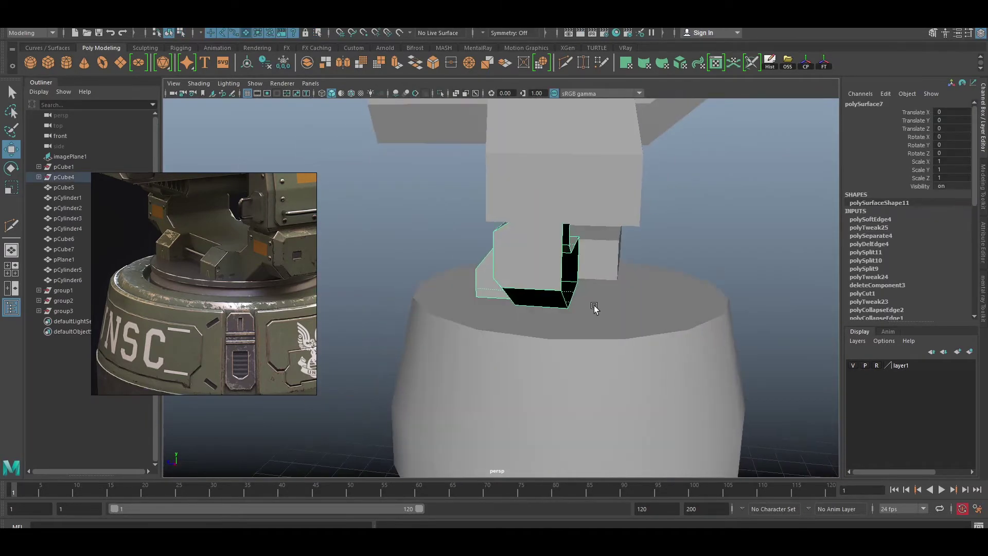
pyautogui.press('f')
pyautogui.keyDown('shift'); pyautogui.moveTo(574, 309); pyautogui.dragTo(657, 287, button='right'); pyautogui.keyUp('shift')
pyautogui.press('w')
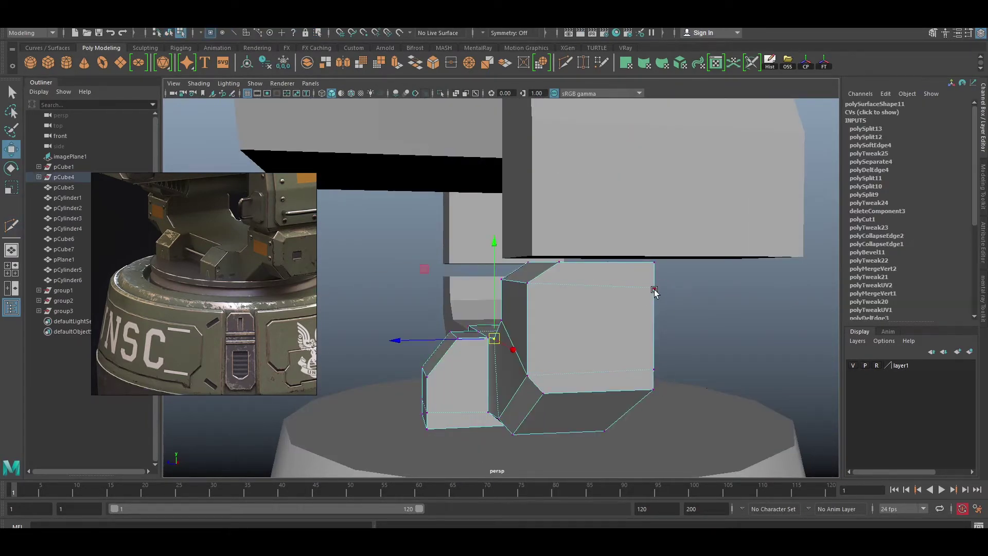
# Cut another edge across the arm, then isolate the combined arm piece
pyautogui.press('F8')
pyautogui.scroll(-3, 572, 330)
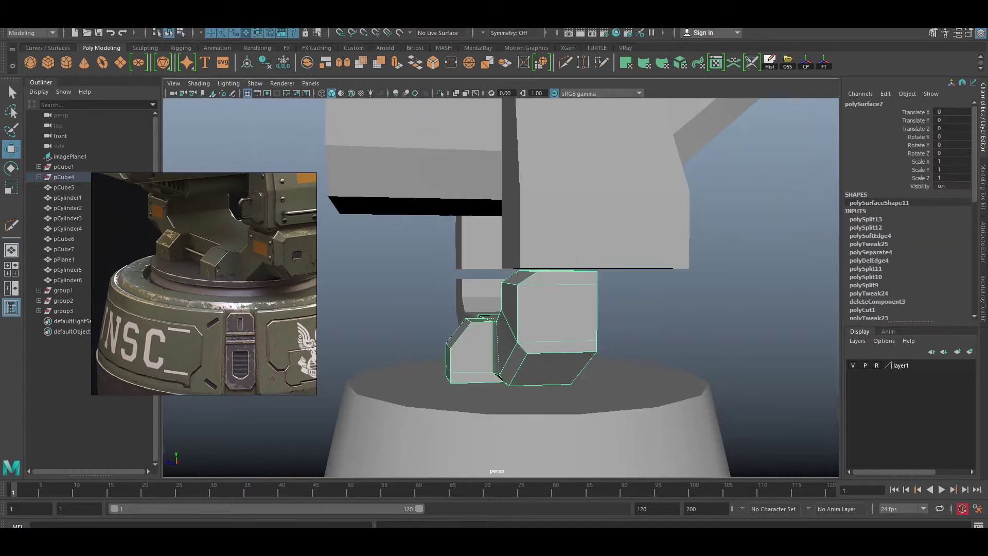
pyautogui.scroll(5, 564, 318)
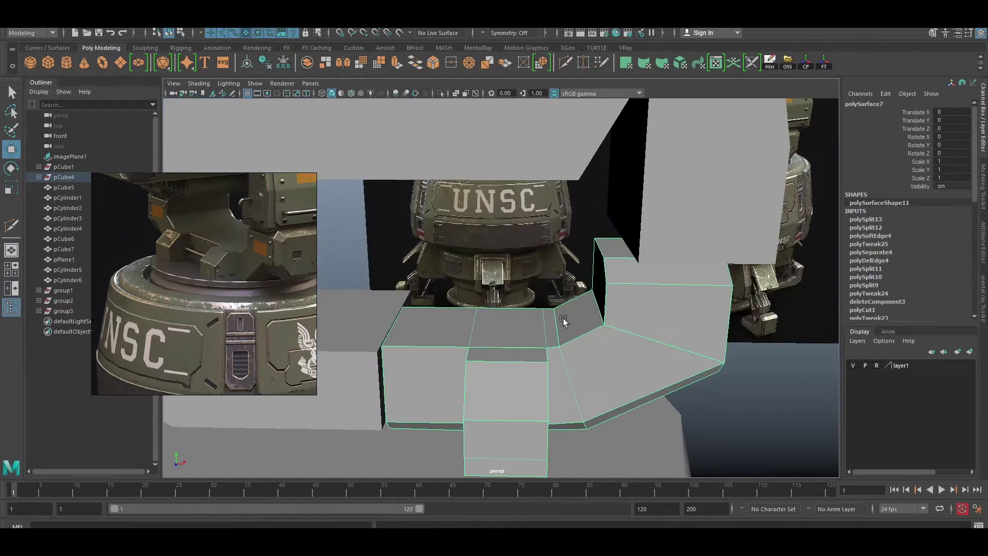
pyautogui.keyDown('shift'); pyautogui.moveTo(563, 318); pyautogui.dragTo(556, 320, button='right'); pyautogui.keyUp('shift')
pyautogui.press('q')
pyautogui.press('f')
pyautogui.press('w')
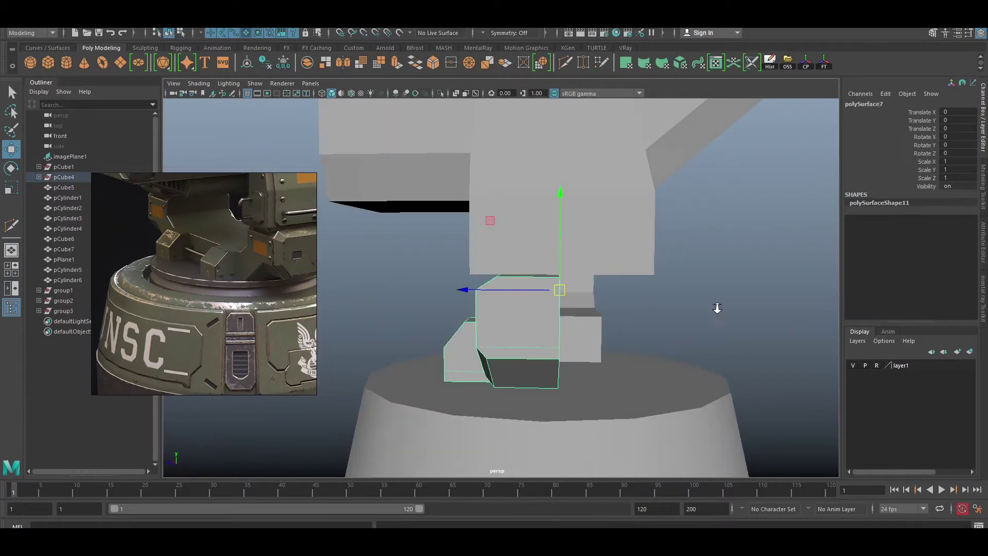
pyautogui.keyDown('alt'); pyautogui.moveTo(663, 303); pyautogui.dragTo(618, 308); pyautogui.keyUp('alt')
pyautogui.moveTo(618, 308)
pyautogui.keyDown('alt'); pyautogui.mouseDown(button='right')
pyautogui.moveTo(645, 329)
pyautogui.moveTo(645, 361)
pyautogui.mouseUp(button='right'); pyautogui.keyUp('alt')
pyautogui.hotkey('alt', 'h')
# Unhide all turret parts and select the larger combined arm piece
pyautogui.moveTo(646, 329)
pyautogui.keyDown('alt'); pyautogui.mouseDown()
pyautogui.moveTo(639, 270)
pyautogui.moveTo(625, 306)
pyautogui.mouseUp(); pyautogui.keyUp('alt')
pyautogui.click(620, 267)
pyautogui.hotkey('ctrl', 'shift', 'h')
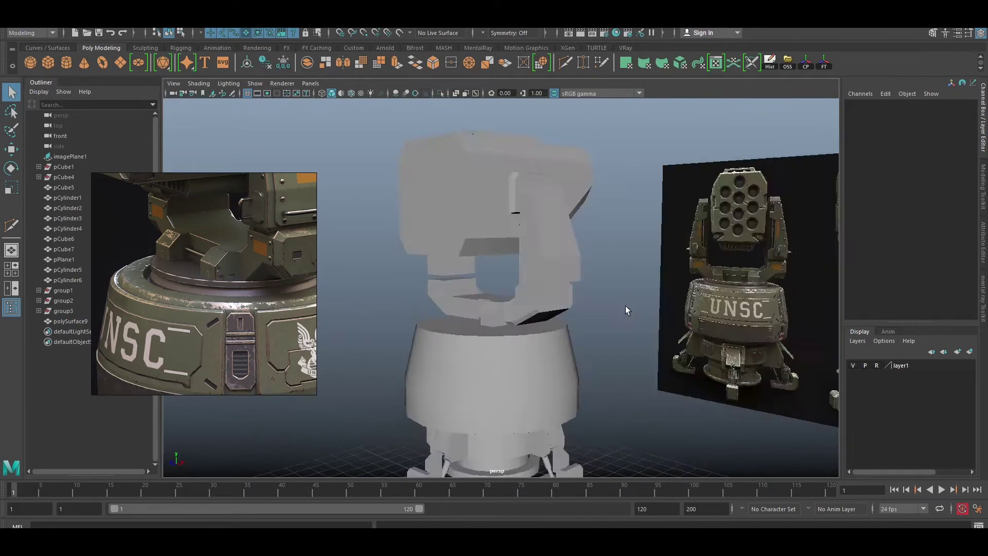
pyautogui.keyDown('alt'); pyautogui.moveTo(626, 306); pyautogui.dragTo(646, 292, button='right'); pyautogui.keyUp('alt')
pyautogui.press('w')
pyautogui.click(515, 329)
pyautogui.moveTo(645, 292)
pyautogui.keyDown('alt'); pyautogui.mouseDown()
pyautogui.moveTo(515, 329)
pyautogui.moveTo(618, 309)
pyautogui.mouseUp(); pyautogui.keyUp('alt')
pyautogui.click(618, 334)
pyautogui.moveTo(623, 273)
pyautogui.keyDown('alt'); pyautogui.mouseDown()
pyautogui.moveTo(643, 257)
pyautogui.moveTo(668, 282)
pyautogui.mouseUp(); pyautogui.keyUp('alt')
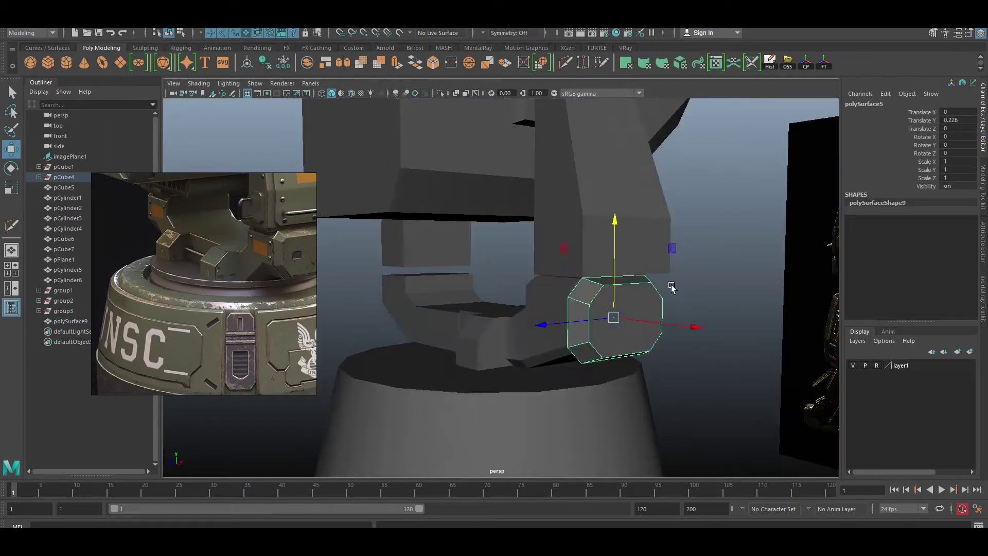
# Extrude the arm's end face by 0.219 and adjust its vertices
pyautogui.press('F11')
pyautogui.click(600, 338)
pyautogui.moveTo(600, 338)
pyautogui.keyDown('alt'); pyautogui.mouseDown()
pyautogui.moveTo(691, 274)
pyautogui.moveTo(530, 282)
pyautogui.mouseUp(); pyautogui.keyUp('alt')
pyautogui.keyDown('shift'); pyautogui.moveTo(530, 283); pyautogui.dragTo(592, 283, button='right'); pyautogui.keyUp('shift')
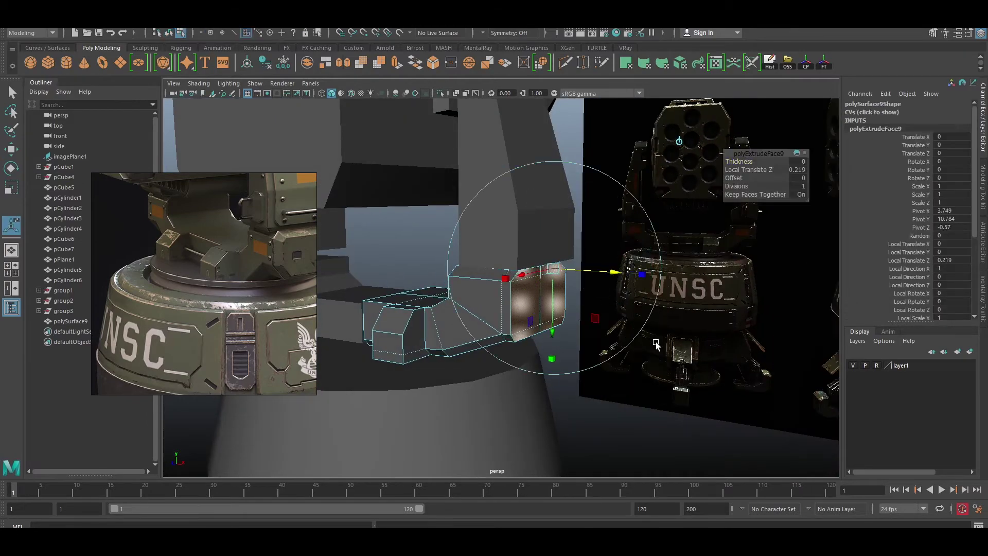
pyautogui.moveTo(531, 309)
pyautogui.keyDown('alt'); pyautogui.mouseDown()
pyautogui.moveTo(558, 319)
pyautogui.moveTo(515, 326)
pyautogui.moveTo(627, 295)
pyautogui.moveTo(566, 316)
pyautogui.mouseUp(); pyautogui.keyUp('alt')
pyautogui.press('w')
pyautogui.press('F8')
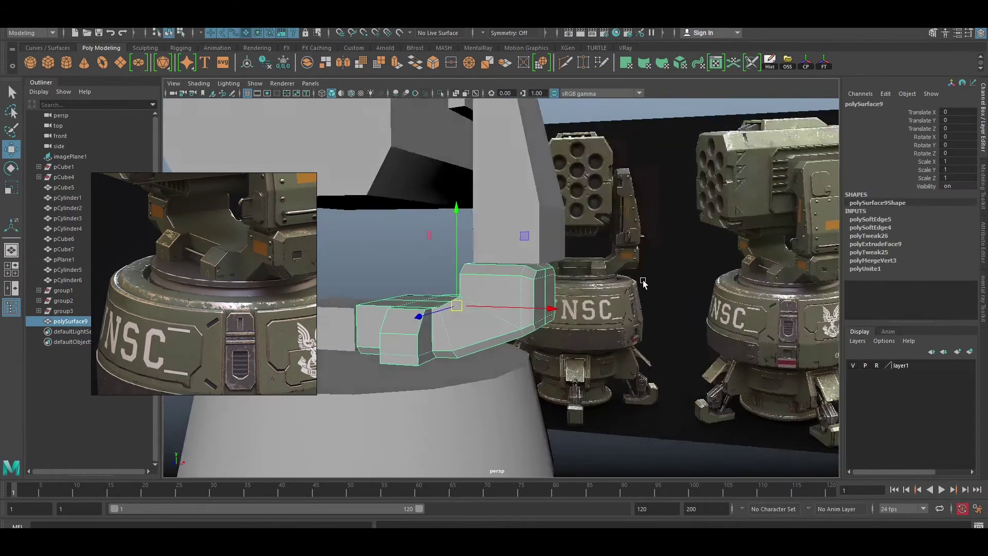
# Orbit out to review the whole turret and clear the selection
pyautogui.keyDown('alt'); pyautogui.moveTo(566, 317); pyautogui.dragTo(555, 323, button='right'); pyautogui.keyUp('alt')
pyautogui.keyDown('alt'); pyautogui.moveTo(554, 323); pyautogui.dragTo(582, 331); pyautogui.keyUp('alt')
pyautogui.keyDown('alt'); pyautogui.moveTo(583, 331); pyautogui.dragTo(485, 315, button='right'); pyautogui.keyUp('alt')
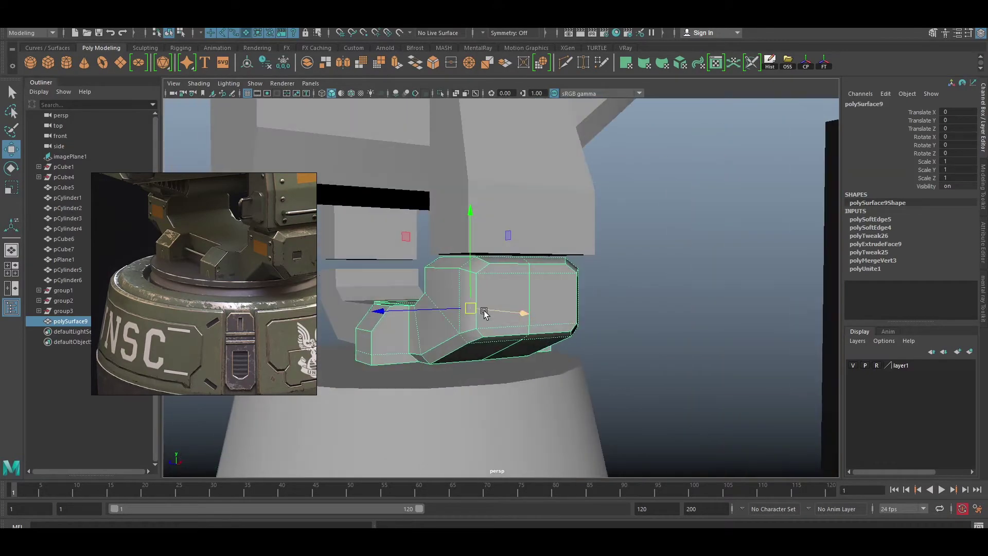
pyautogui.click(556, 438)
pyautogui.scroll(-3, 412, 309)
pyautogui.scroll(5, 412, 308)
# Select the cylindrical base's top face and extrude it into a lip
pyautogui.click(400, 358)
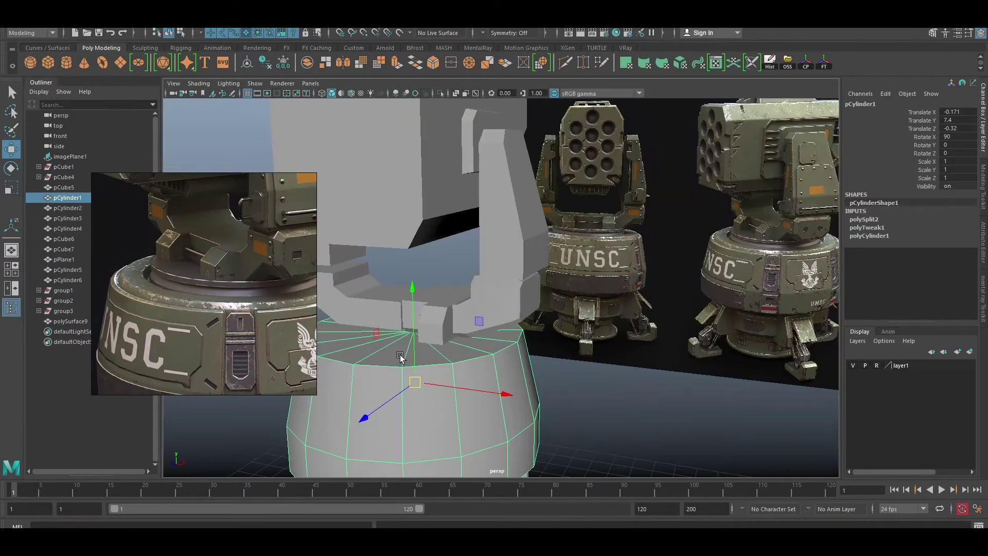
pyautogui.scroll(-3, 411, 355)
pyautogui.press('space')
pyautogui.click(574, 411)
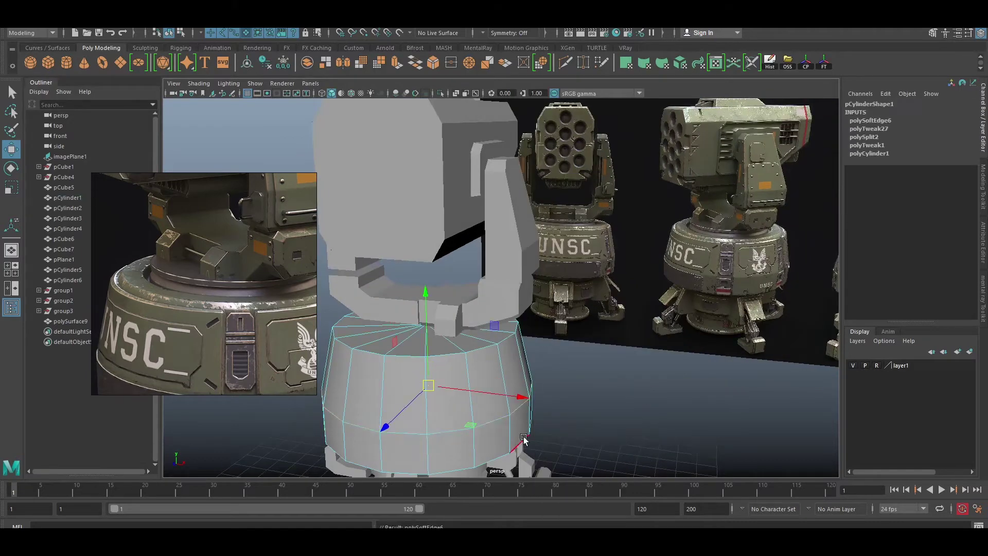
pyautogui.scroll(4, 593, 368)
pyautogui.press('space')
pyautogui.hotkey('ctrl', 'e')
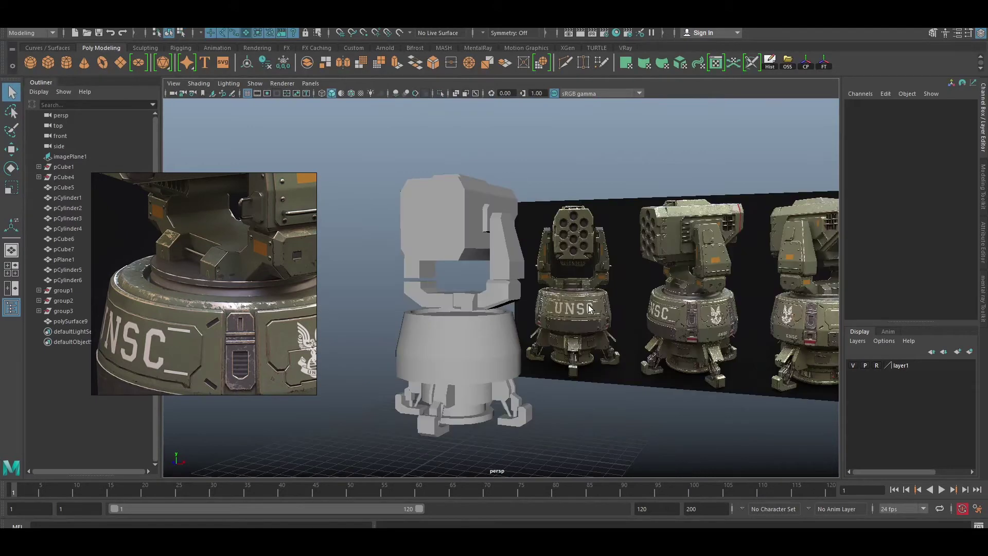
# Chip off the base's extruded top faces as a separate lid piece
pyautogui.scroll(2, 590, 308)
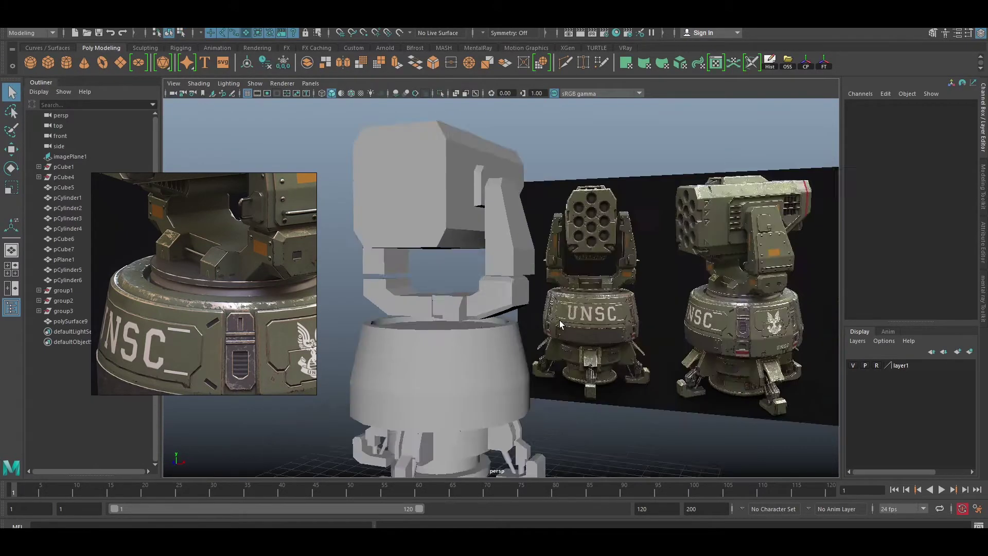
pyautogui.scroll(3, 590, 308)
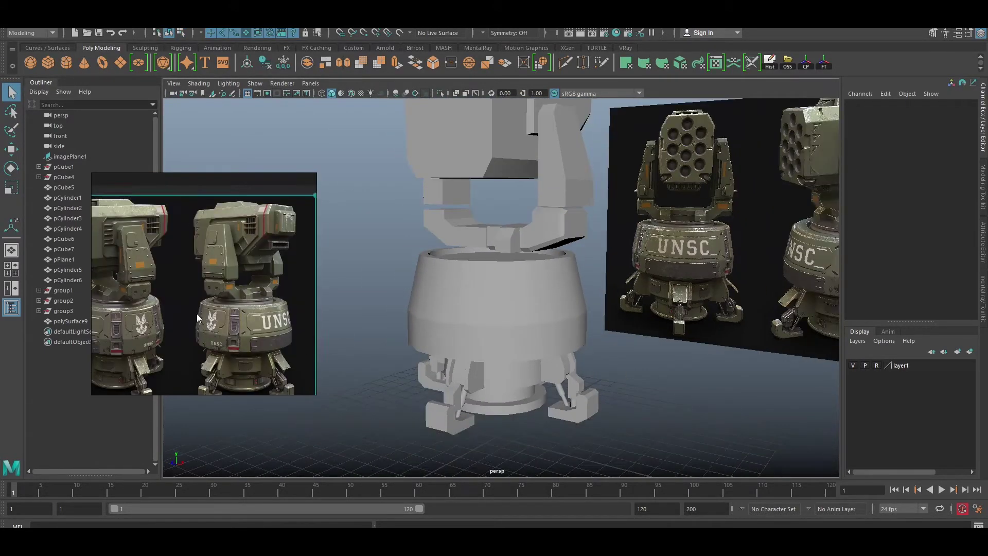
pyautogui.scroll(3, 366, 313)
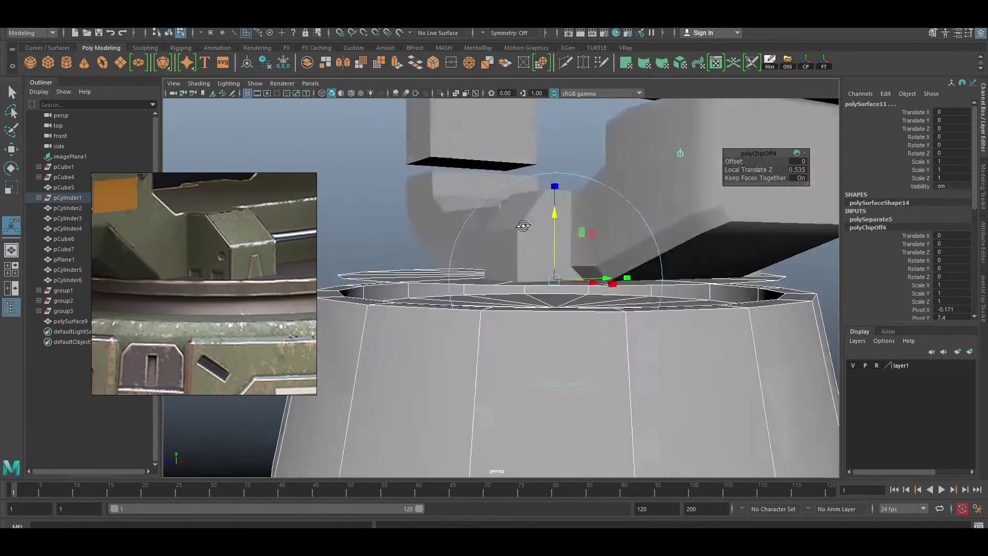
pyautogui.scroll(-5, 523, 221)
pyautogui.keyDown('shift'); pyautogui.moveTo(510, 290); pyautogui.dragTo(568, 311, button='right'); pyautogui.keyUp('shift')
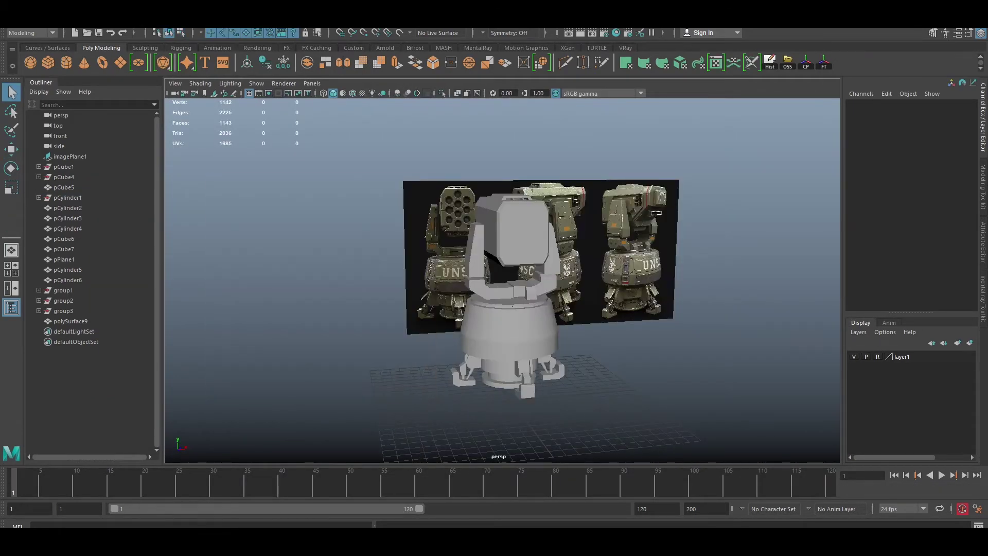
# Frame the launcher pod and Multi-Cut a new edge loop across it
pyautogui.hotkey('ctrl', 'shift', 'a')
pyautogui.keyDown('alt'); pyautogui.moveTo(730, 341); pyautogui.dragTo(629, 289); pyautogui.keyUp('alt')
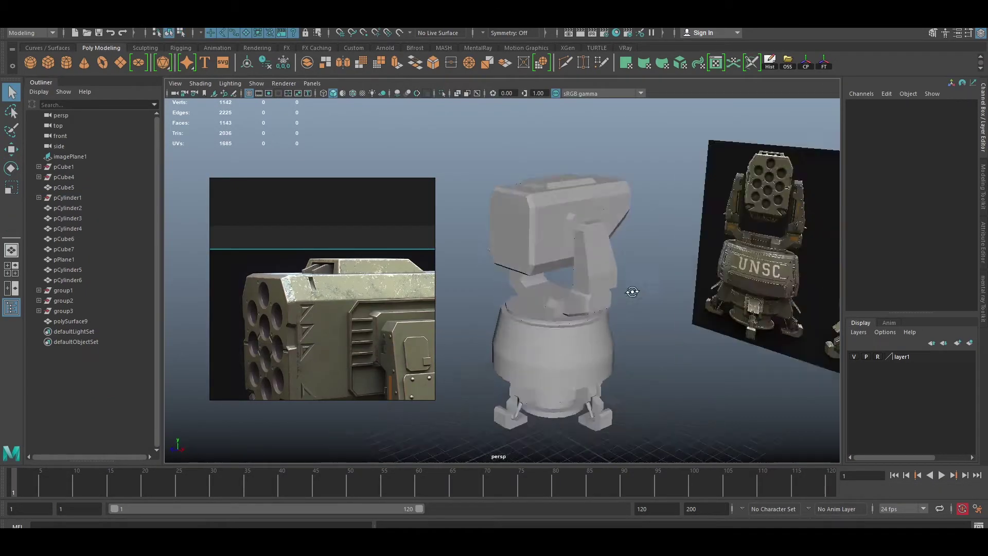
pyautogui.scroll(3, 629, 289)
pyautogui.scroll(-2, 273, 245)
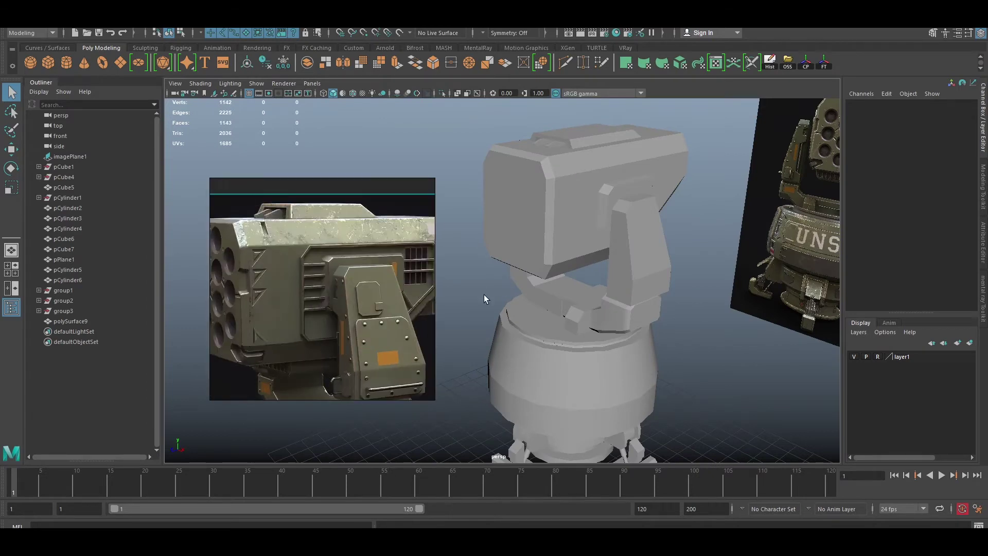
pyautogui.click(661, 287)
pyautogui.press('f')
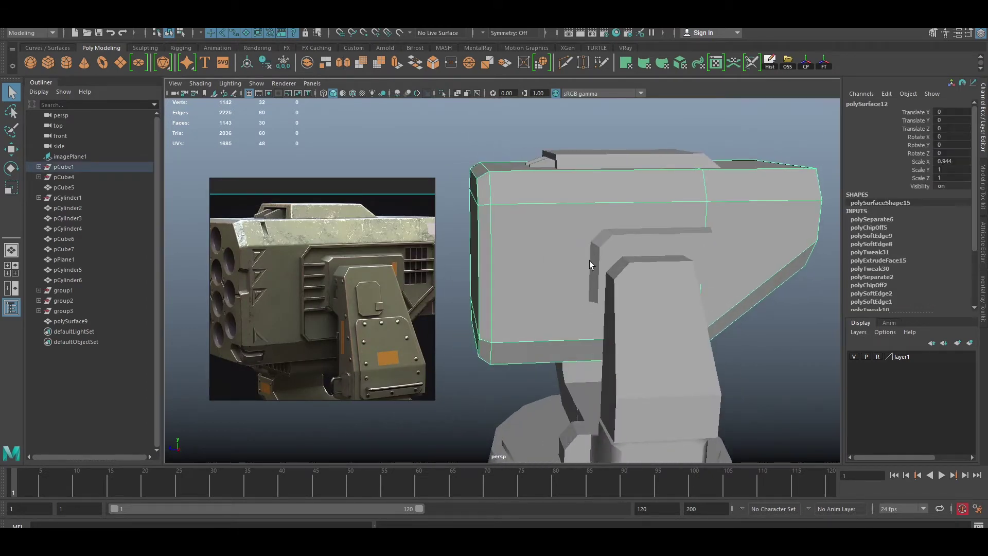
pyautogui.keyDown('ctrl'); pyautogui.click(576, 249); pyautogui.keyUp('ctrl')
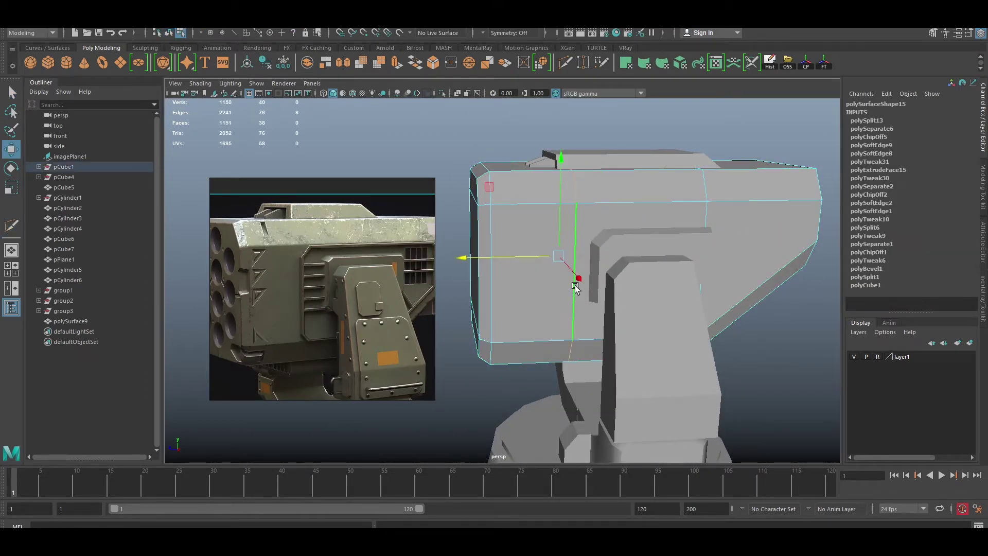
# Extrude the pod's two side faces with an inset offset of 0.2
pyautogui.click(758, 244)
pyautogui.keyDown('shift'); pyautogui.click(639, 242); pyautogui.keyUp('shift')
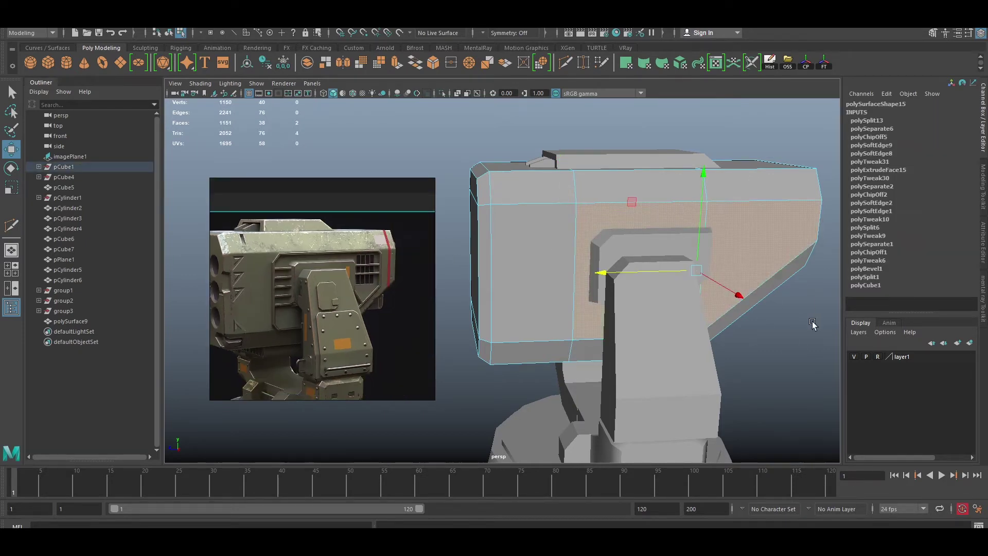
pyautogui.keyDown('shift'); pyautogui.moveTo(813, 313); pyautogui.dragTo(816, 340, button='right'); pyautogui.keyUp('shift')
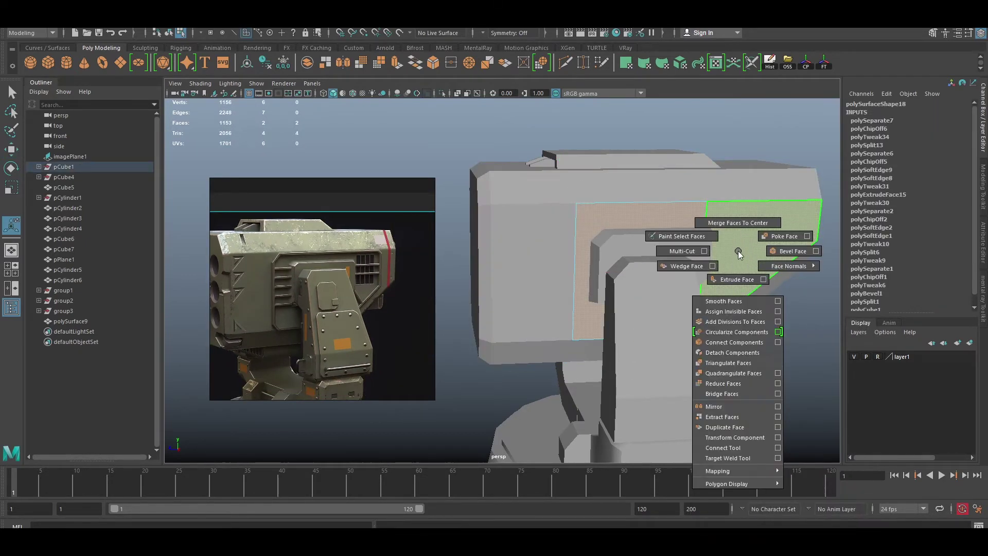
pyautogui.keyDown('shift'); pyautogui.moveTo(736, 263); pyautogui.dragTo(736, 292, button='right'); pyautogui.keyUp('shift')
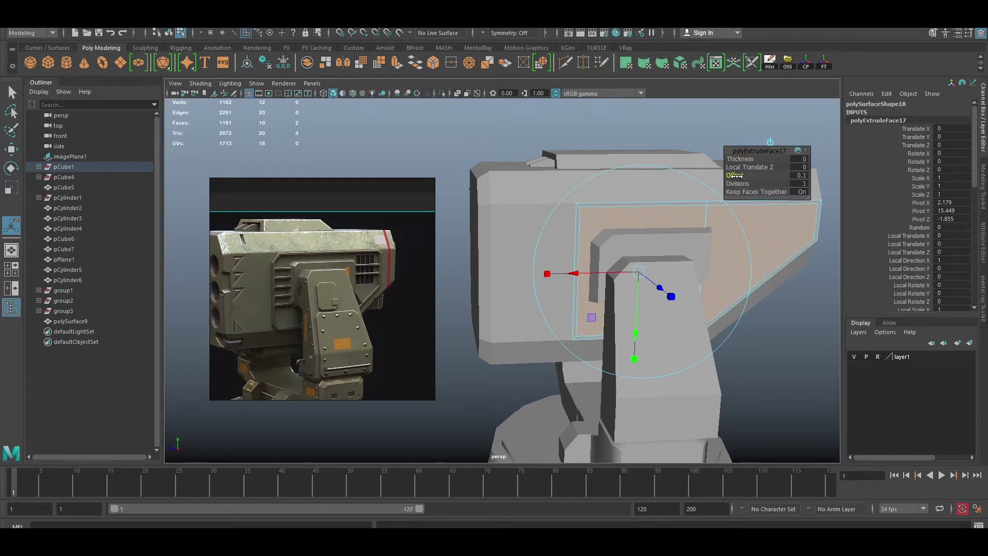
pyautogui.write('0.1')
pyautogui.press('BackSpace')
pyautogui.write('2')
pyautogui.press('Return')
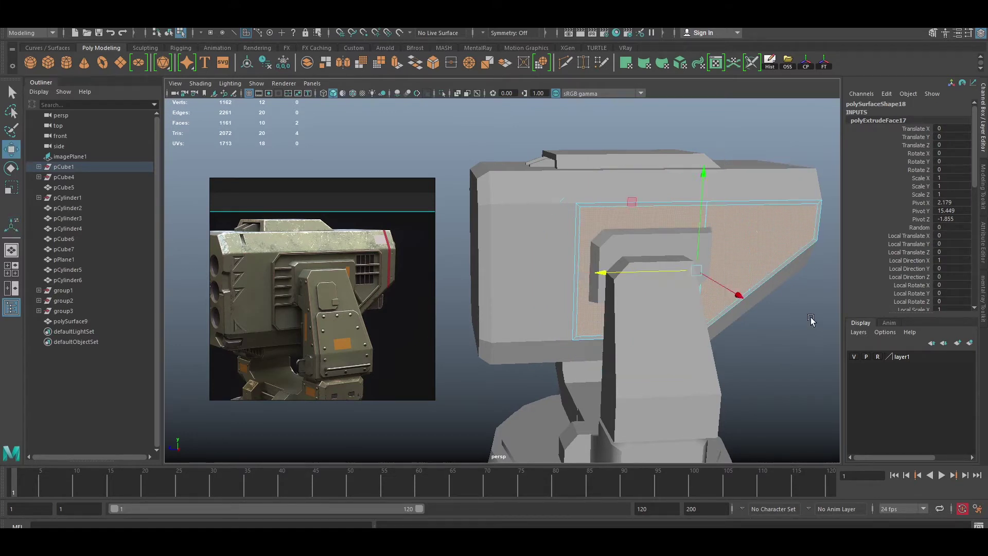
pyautogui.click(811, 320)
pyautogui.click(662, 236)
pyautogui.click(769, 323)
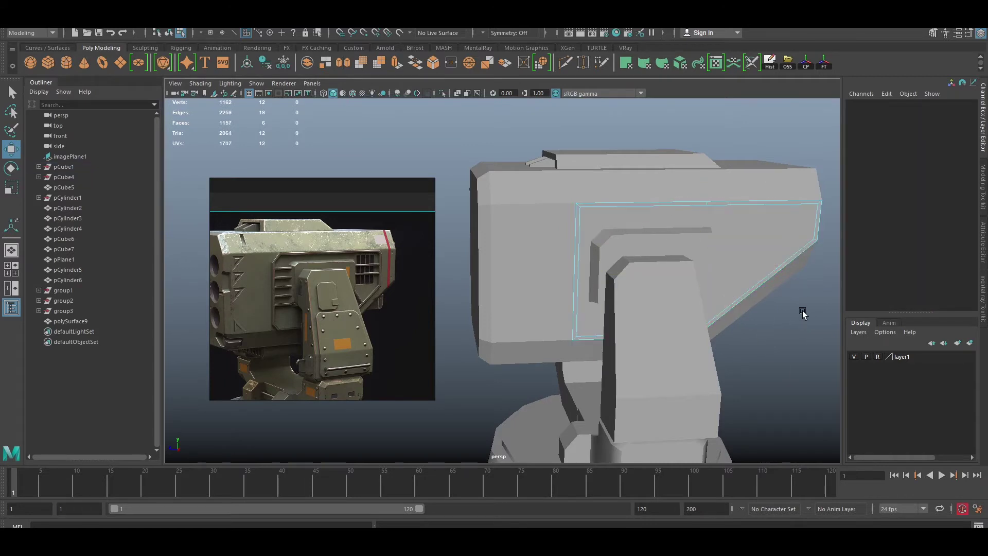
# Select the inset panel's outline edges on the launcher pod
pyautogui.keyDown('alt'); pyautogui.moveTo(803, 314); pyautogui.dragTo(751, 287); pyautogui.keyUp('alt')
pyautogui.moveTo(750, 230); pyautogui.dragTo(710, 242, button='right')
pyautogui.keyDown('alt'); pyautogui.moveTo(679, 278); pyautogui.dragTo(785, 232); pyautogui.keyUp('alt')
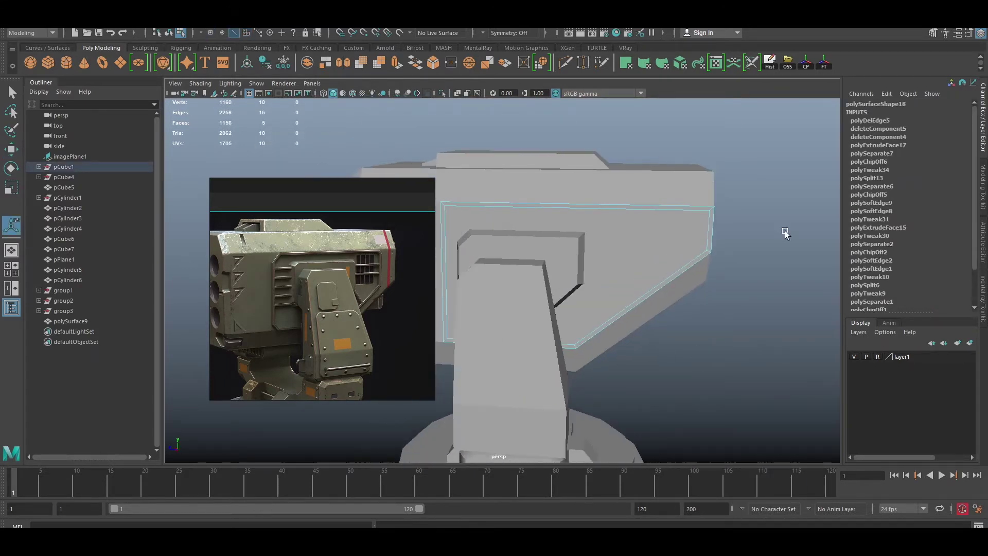
pyautogui.keyDown('alt'); pyautogui.moveTo(611, 230); pyautogui.dragTo(586, 296); pyautogui.keyUp('alt')
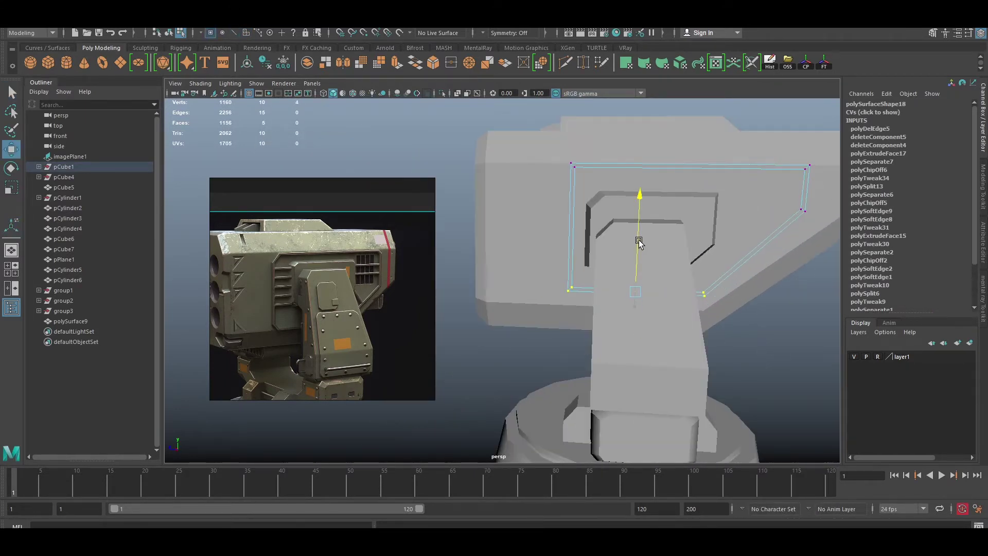
pyautogui.click(743, 360)
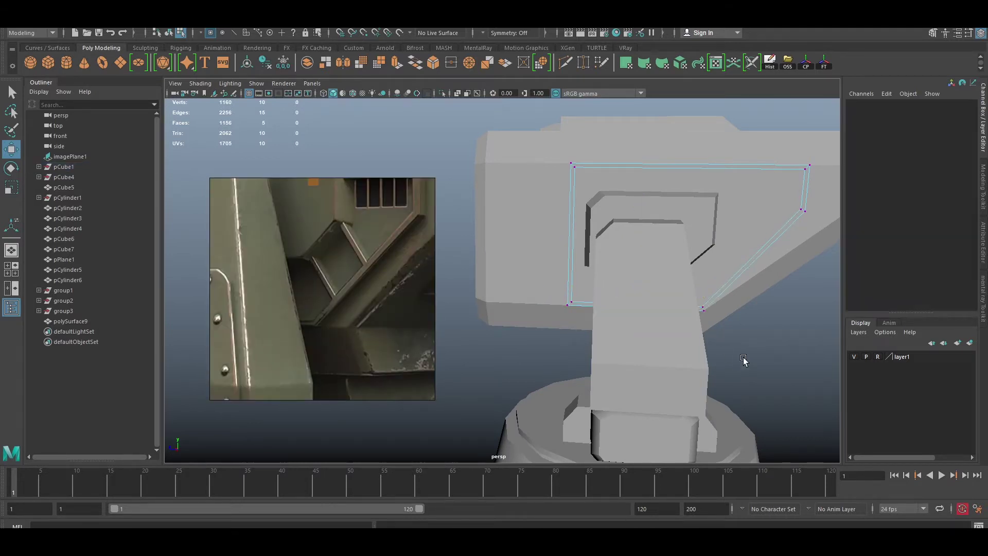
pyautogui.click(634, 304)
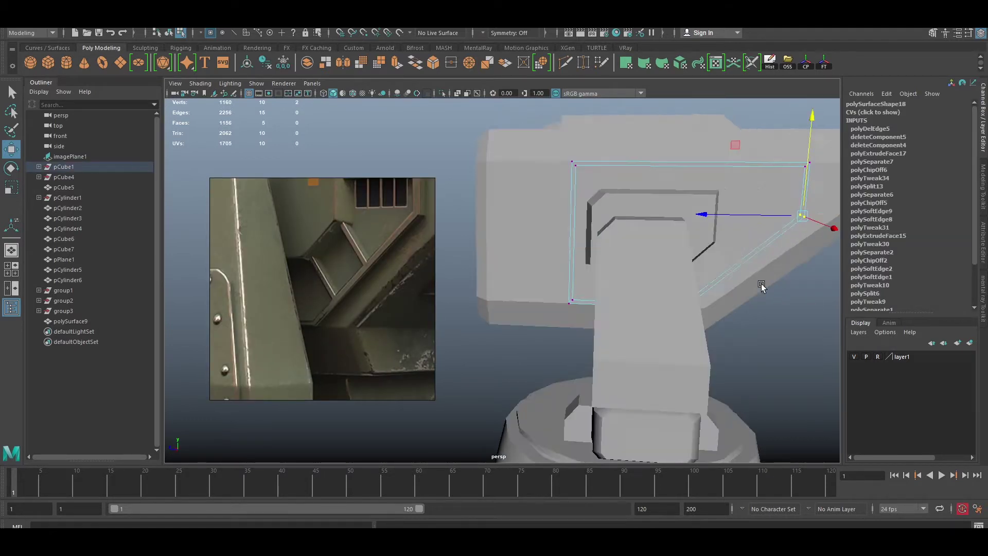
pyautogui.press('f')
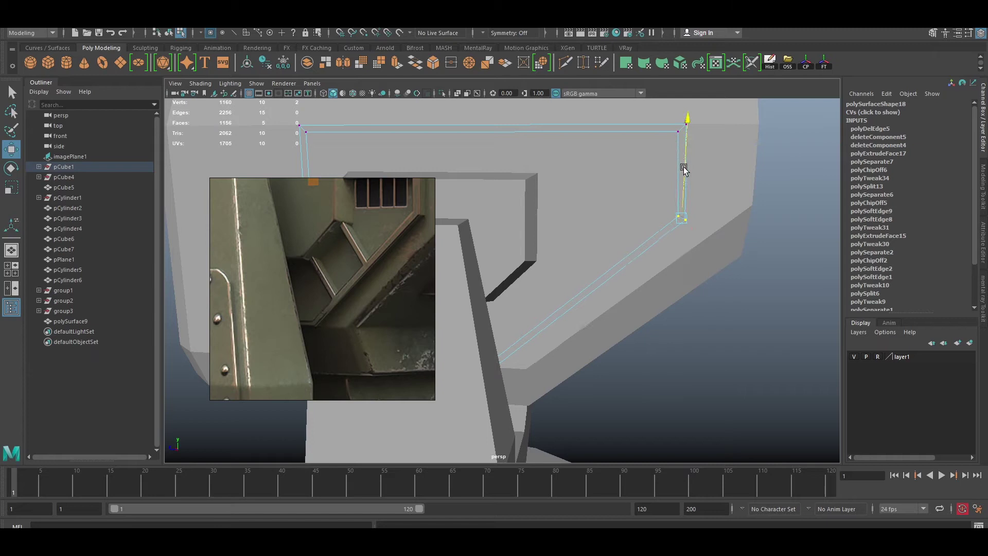
pyautogui.keyDown('alt'); pyautogui.moveTo(684, 169); pyautogui.dragTo(598, 350, button='right'); pyautogui.keyUp('alt')
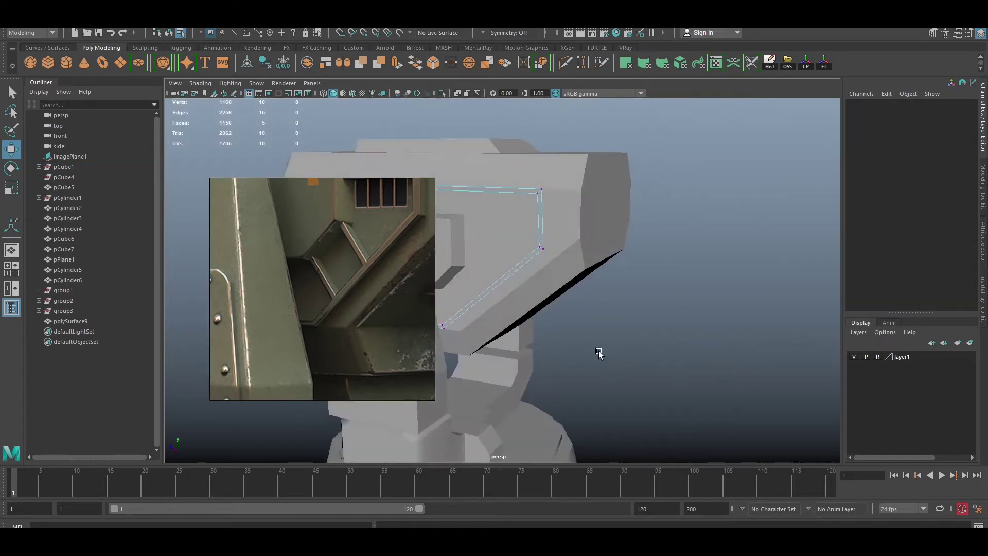
pyautogui.keyDown('alt'); pyautogui.moveTo(598, 350); pyautogui.dragTo(762, 311); pyautogui.keyUp('alt')
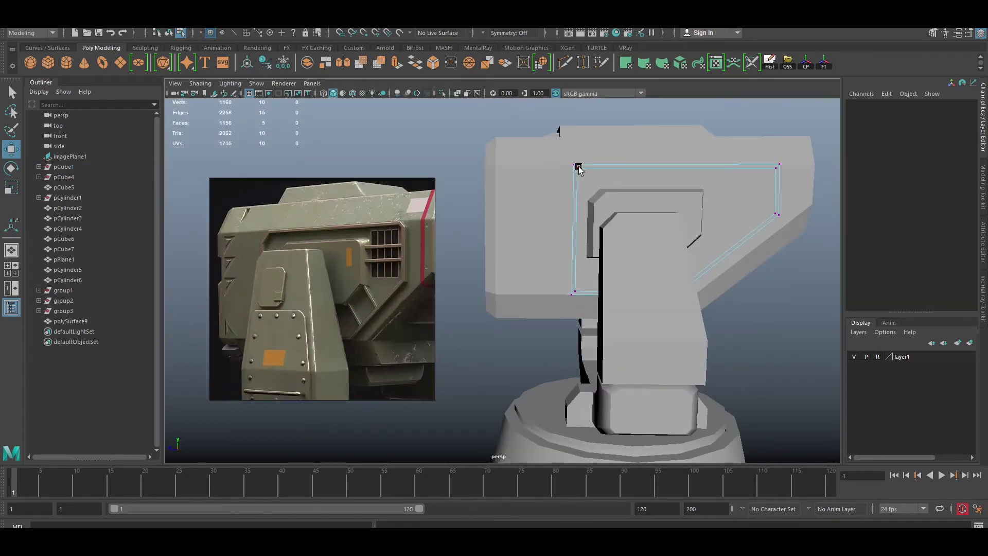
# Bevel the panel's corner edges to form an angled corner
pyautogui.click(579, 169)
pyautogui.press('f')
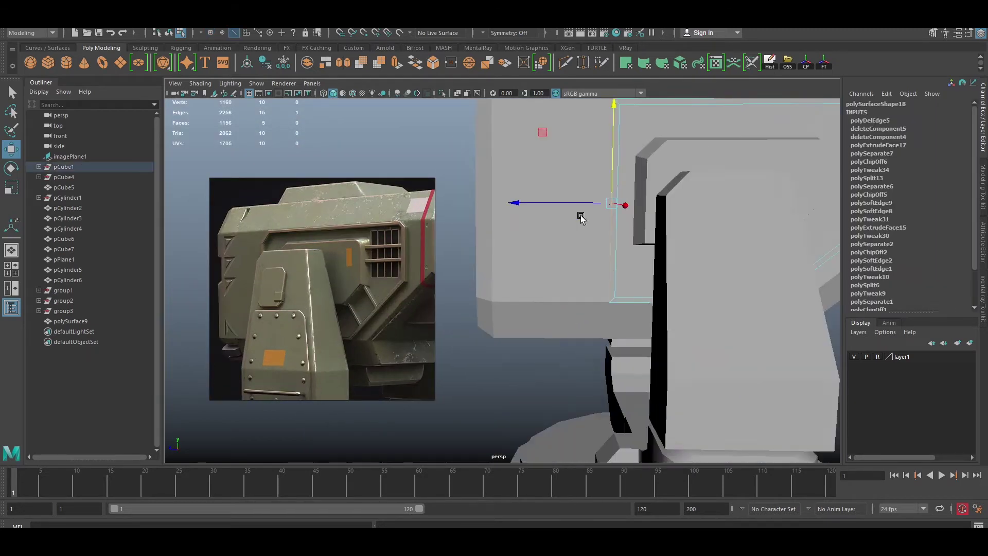
pyautogui.scroll(-2, 580, 214)
pyautogui.scroll(-2, 547, 199)
pyautogui.keyDown('alt'); pyautogui.moveTo(674, 359); pyautogui.dragTo(552, 349); pyautogui.keyUp('alt')
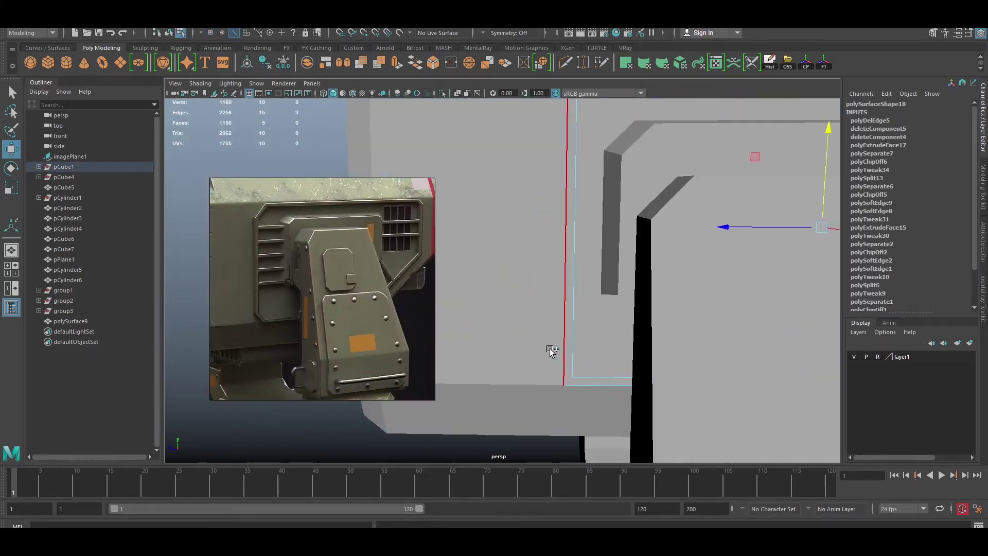
pyautogui.hotkey('ctrl', 'b')
pyautogui.press('w')
pyautogui.moveTo(740, 160)
pyautogui.keyDown('alt'); pyautogui.mouseDown()
pyautogui.moveTo(798, 179)
pyautogui.moveTo(770, 227)
pyautogui.mouseUp(); pyautogui.keyUp('alt')
# Extrude the panel faces out 0.144 and adjust the corner vertices
pyautogui.click(787, 188)
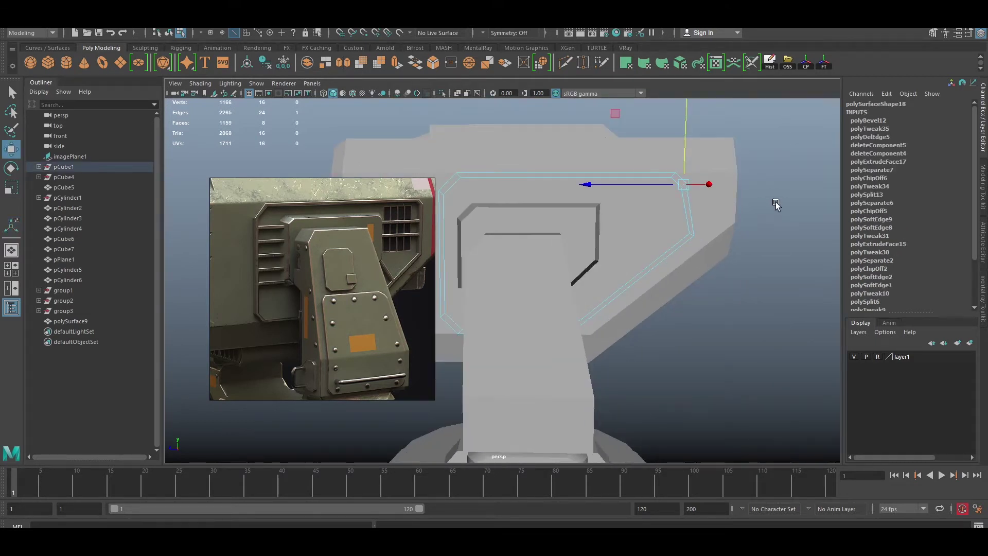
pyautogui.moveTo(595, 182)
pyautogui.keyDown('alt'); pyautogui.mouseDown()
pyautogui.moveTo(476, 132)
pyautogui.moveTo(536, 216)
pyautogui.moveTo(618, 230)
pyautogui.moveTo(570, 305)
pyautogui.moveTo(636, 298)
pyautogui.moveTo(515, 219)
pyautogui.moveTo(638, 231)
pyautogui.moveTo(626, 198)
pyautogui.mouseUp(); pyautogui.keyUp('alt')
pyautogui.hotkey('ctrl', 'e')
pyautogui.press('F8')
pyautogui.press('F9')
pyautogui.press('w')
pyautogui.keyDown('alt'); pyautogui.moveTo(636, 261); pyautogui.dragTo(479, 280); pyautogui.keyUp('alt')
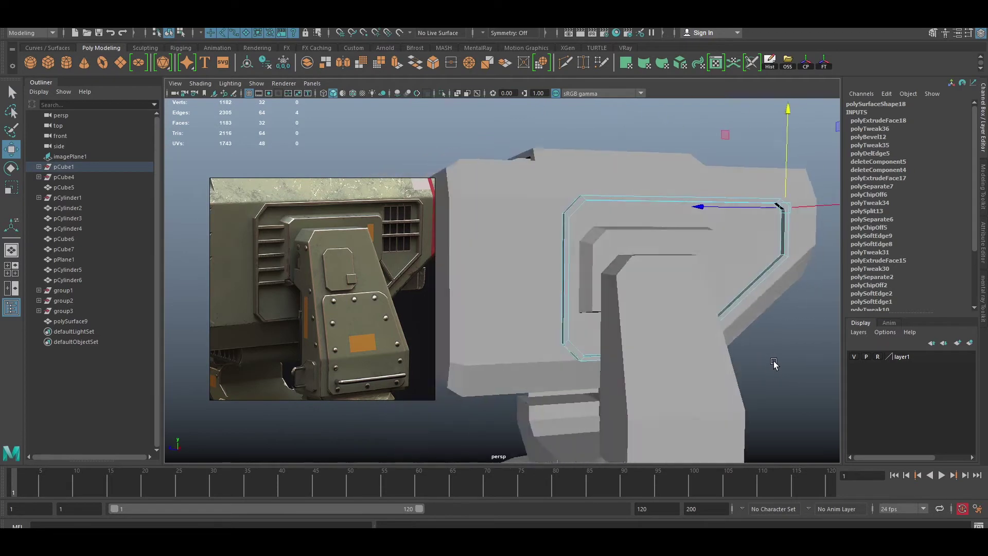
pyautogui.press('F9')
pyautogui.moveTo(556, 198); pyautogui.dragTo(607, 183, button='right')
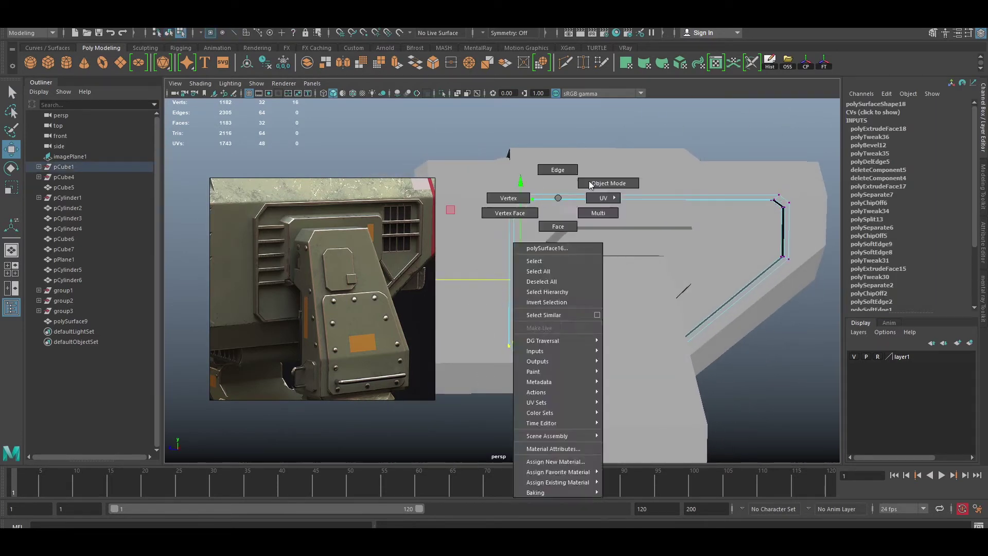
pyautogui.moveTo(357, 269); pyautogui.dragTo(373, 302)
# Extract the pod's narrow vertical trim face into its own strip, polySurface18
pyautogui.scroll(3, 359, 269)
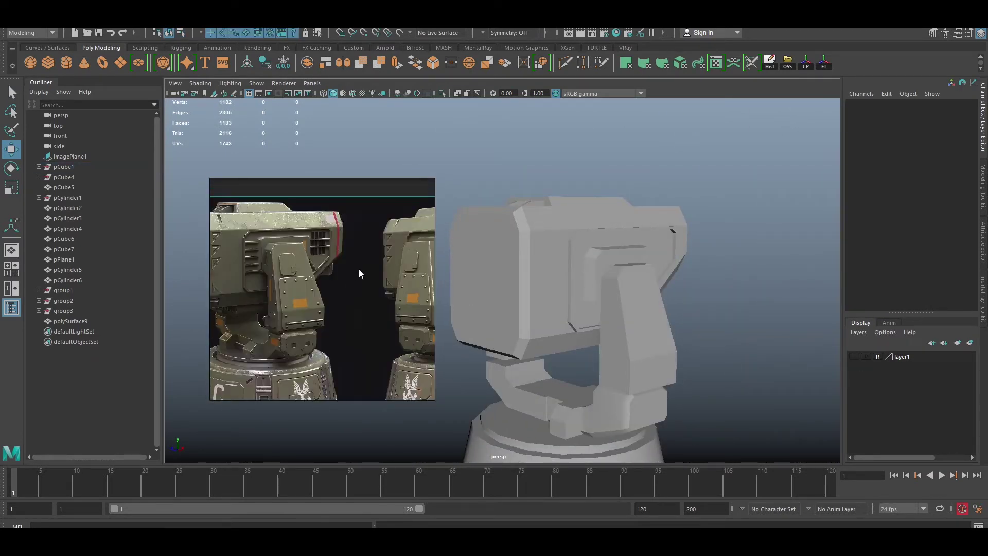
pyautogui.scroll(2, 361, 271)
pyautogui.scroll(5, 543, 355)
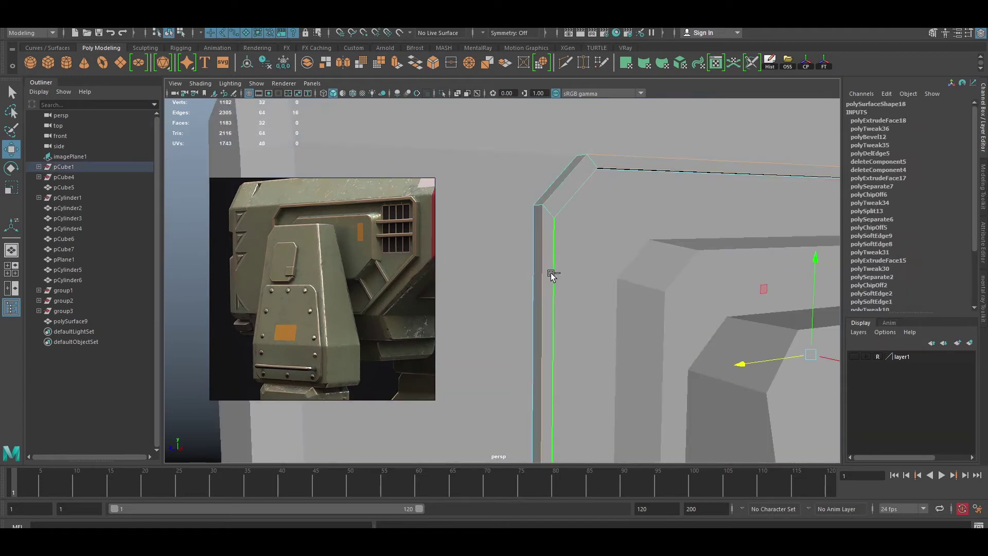
pyautogui.moveTo(551, 276); pyautogui.dragTo(576, 252, button='right')
pyautogui.scroll(-2, 597, 313)
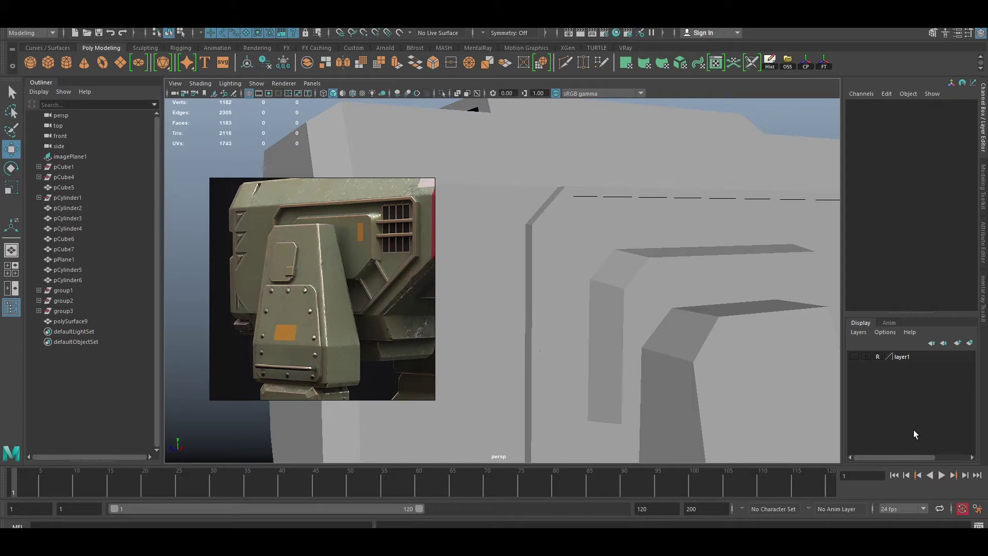
pyautogui.click(532, 301)
pyautogui.scroll(3, 550, 286)
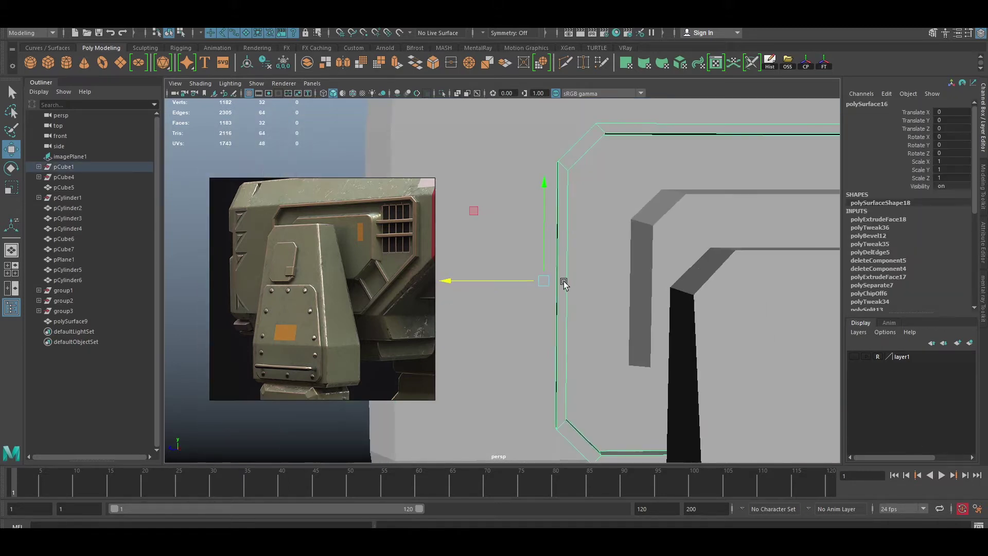
pyautogui.click(564, 283)
pyautogui.keyDown('shift'); pyautogui.rightClick(644, 233); pyautogui.keyUp('shift')
pyautogui.click(647, 396)
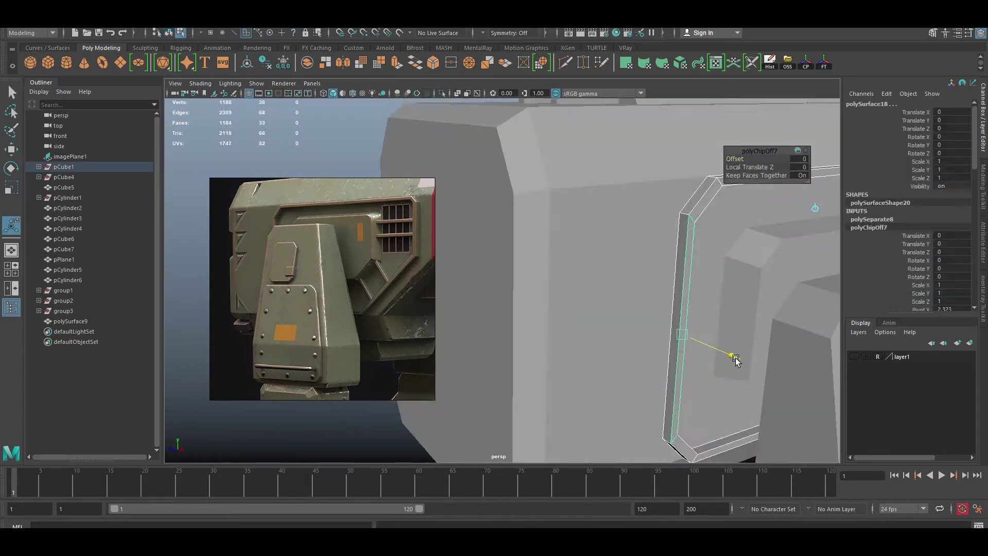
pyautogui.click(693, 284)
pyautogui.keyDown('alt'); pyautogui.moveTo(687, 357); pyautogui.dragTo(562, 252); pyautogui.keyUp('alt')
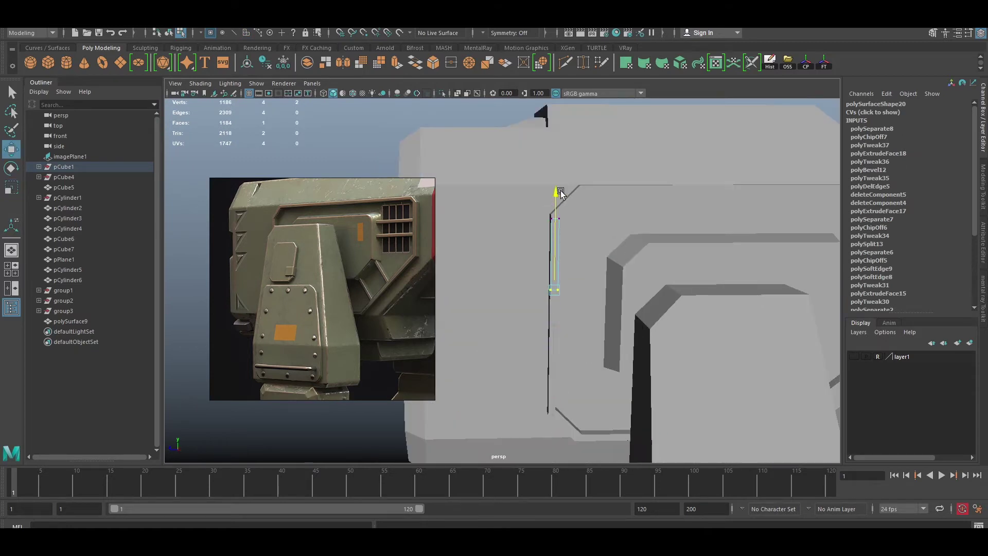
pyautogui.moveTo(560, 192)
pyautogui.keyDown('alt'); pyautogui.mouseDown()
pyautogui.moveTo(595, 247)
pyautogui.moveTo(604, 245)
pyautogui.mouseUp(); pyautogui.keyUp('alt')
# Delete the strip's history, rotate it 90° in X and extrude it into a box
pyautogui.click(770, 63)
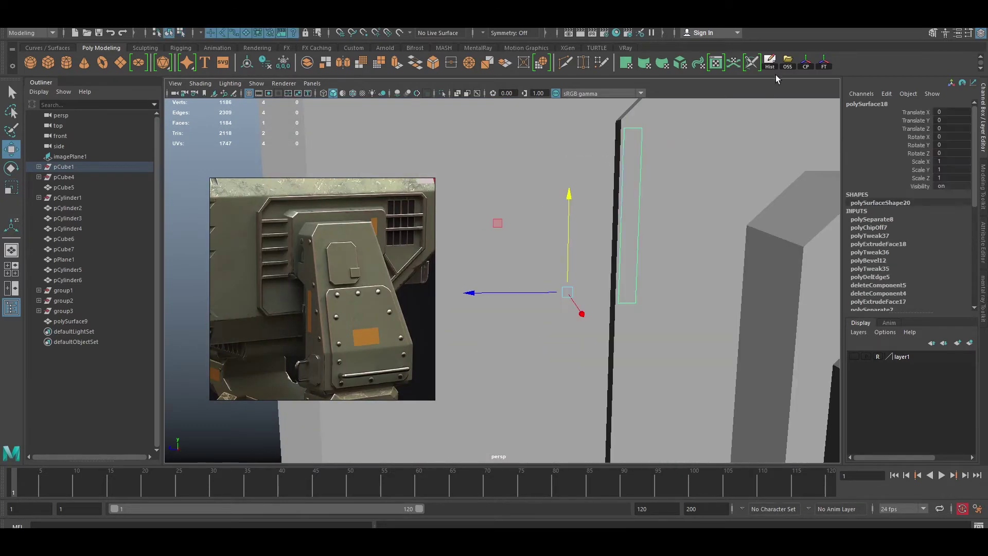
pyautogui.press('F8')
pyautogui.press('e')
pyautogui.moveTo(501, 294); pyautogui.dragTo(620, 317)
pyautogui.press('w')
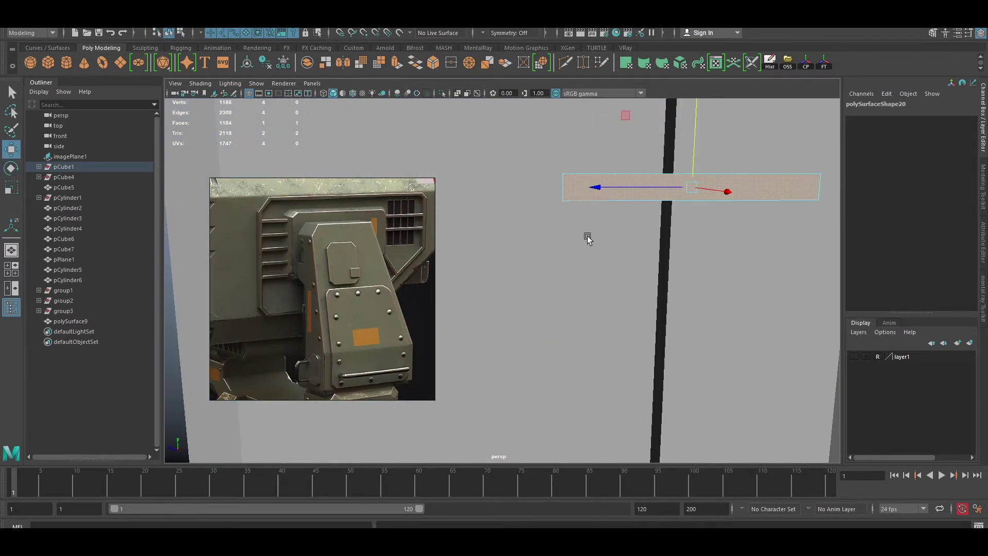
pyautogui.hotkey('ctrl', 'e')
pyautogui.moveTo(587, 236)
pyautogui.keyDown('alt'); pyautogui.mouseDown()
pyautogui.moveTo(668, 307)
pyautogui.moveTo(596, 225)
pyautogui.moveTo(662, 258)
pyautogui.mouseUp(); pyautogui.keyUp('alt')
# Duplicate the slat box and move the copy below the first
pyautogui.click(577, 258)
pyautogui.keyDown('alt'); pyautogui.moveTo(577, 257); pyautogui.dragTo(603, 254); pyautogui.keyUp('alt')
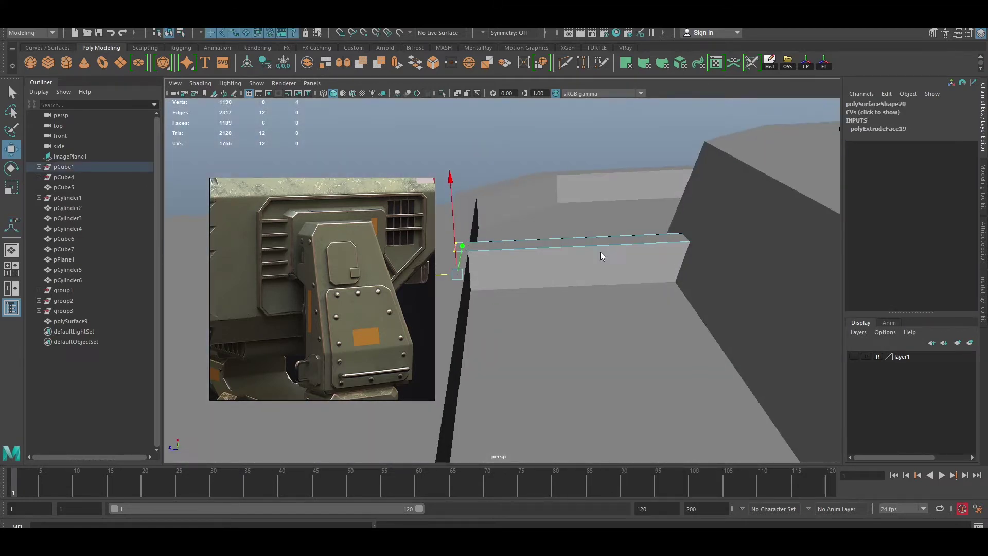
pyautogui.moveTo(652, 200); pyautogui.dragTo(807, 353)
pyautogui.hotkey('ctrl', 'd')
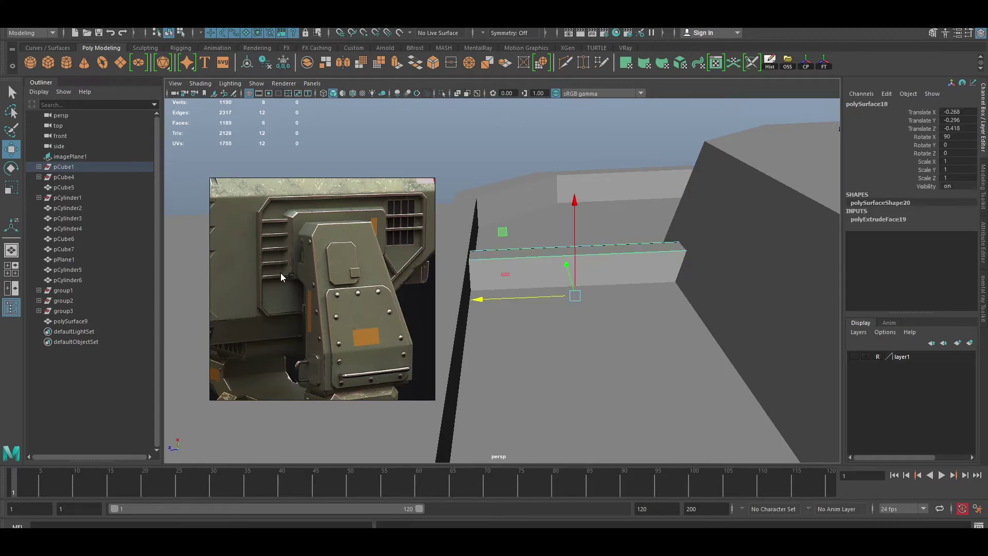
pyautogui.keyDown('alt'); pyautogui.moveTo(553, 242); pyautogui.dragTo(610, 267); pyautogui.keyUp('alt')
pyautogui.moveTo(522, 208)
pyautogui.mouseDown()
pyautogui.moveTo(521, 238)
pyautogui.moveTo(596, 285)
pyautogui.moveTo(560, 360)
pyautogui.moveTo(596, 342)
pyautogui.mouseUp()
# Bevel the slat's edges with a 0.1 fraction
pyautogui.hotkey('ctrl', 'b')
pyautogui.moveTo(745, 162); pyautogui.dragTo(742, 160)
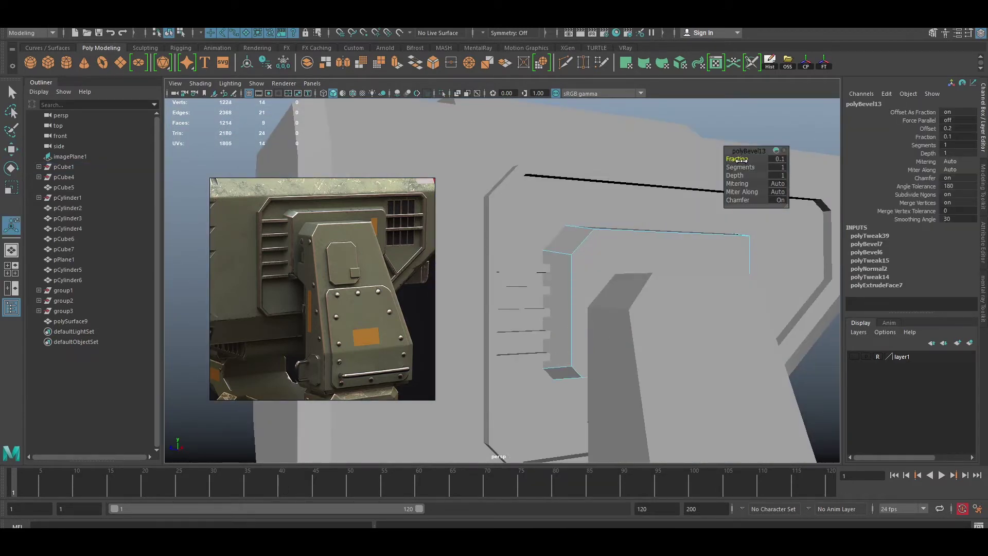
pyautogui.click(540, 287)
pyautogui.press('w')
pyautogui.moveTo(540, 288)
pyautogui.keyDown('alt'); pyautogui.mouseDown()
pyautogui.moveTo(662, 276)
pyautogui.moveTo(572, 293)
pyautogui.mouseUp(); pyautogui.keyUp('alt')
# Duplicate further slats and stack them down the recessed panel
pyautogui.click(515, 278)
pyautogui.hotkey('ctrl', 'd')
pyautogui.moveTo(643, 288)
pyautogui.keyDown('alt'); pyautogui.mouseDown()
pyautogui.moveTo(706, 199)
pyautogui.moveTo(743, 187)
pyautogui.mouseUp(); pyautogui.keyUp('alt')
pyautogui.hotkey('ctrl', 'd')
pyautogui.moveTo(695, 308)
pyautogui.keyDown('alt'); pyautogui.mouseDown()
pyautogui.moveTo(631, 441)
pyautogui.moveTo(750, 419)
pyautogui.mouseUp(); pyautogui.keyUp('alt')
pyautogui.moveTo(664, 221)
pyautogui.mouseDown()
pyautogui.moveTo(684, 211)
pyautogui.moveTo(655, 324)
pyautogui.moveTo(701, 309)
pyautogui.mouseUp()
pyautogui.click(515, 232)
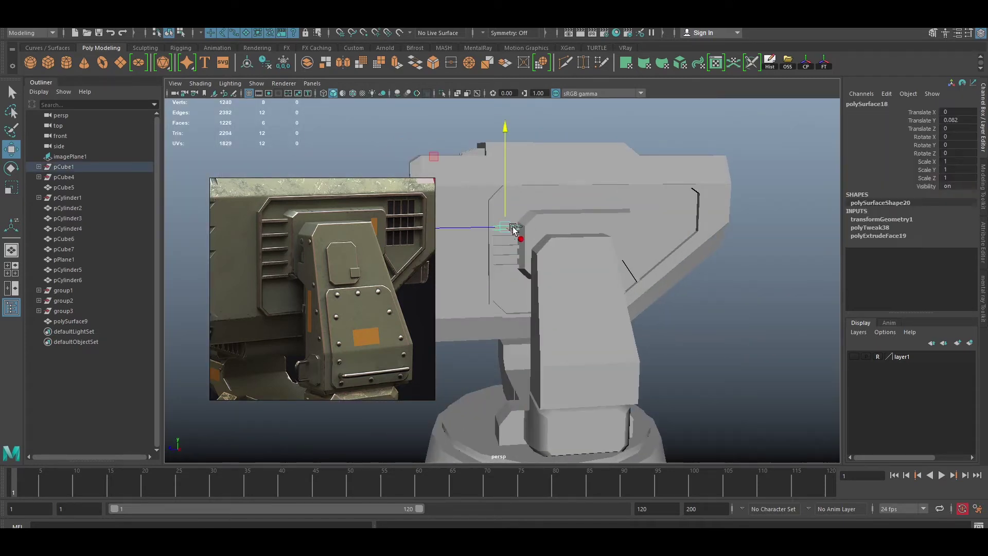
pyautogui.hotkey('ctrl', 'd')
# Tweak a slat's end vertices and review the finished vent grille
pyautogui.scroll(5, 595, 304)
pyautogui.moveTo(594, 303)
pyautogui.keyDown('alt'); pyautogui.mouseDown()
pyautogui.moveTo(611, 256)
pyautogui.moveTo(581, 305)
pyautogui.mouseUp(); pyautogui.keyUp('alt')
pyautogui.press('F9')
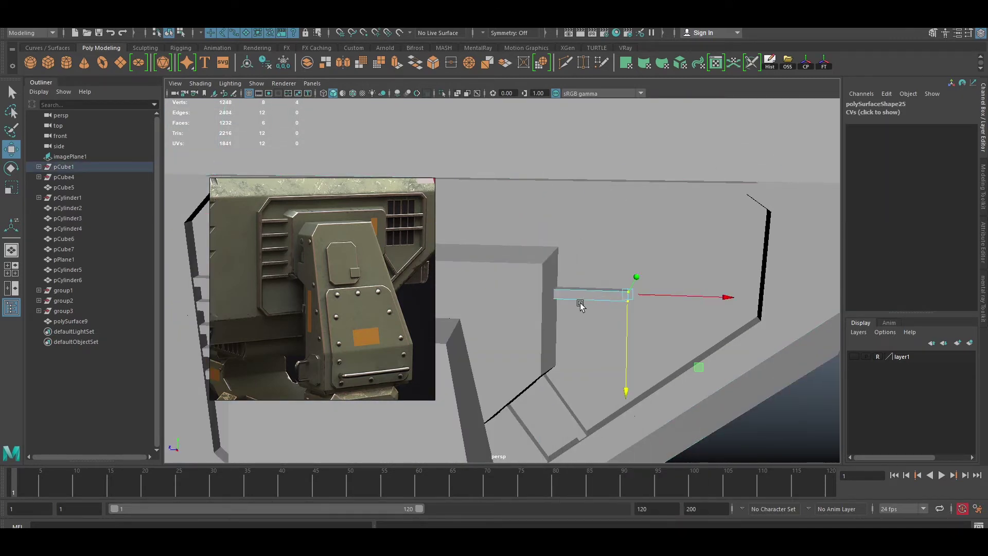
pyautogui.press('F8')
pyautogui.keyDown('alt'); pyautogui.moveTo(678, 301); pyautogui.dragTo(648, 278); pyautogui.keyUp('alt')
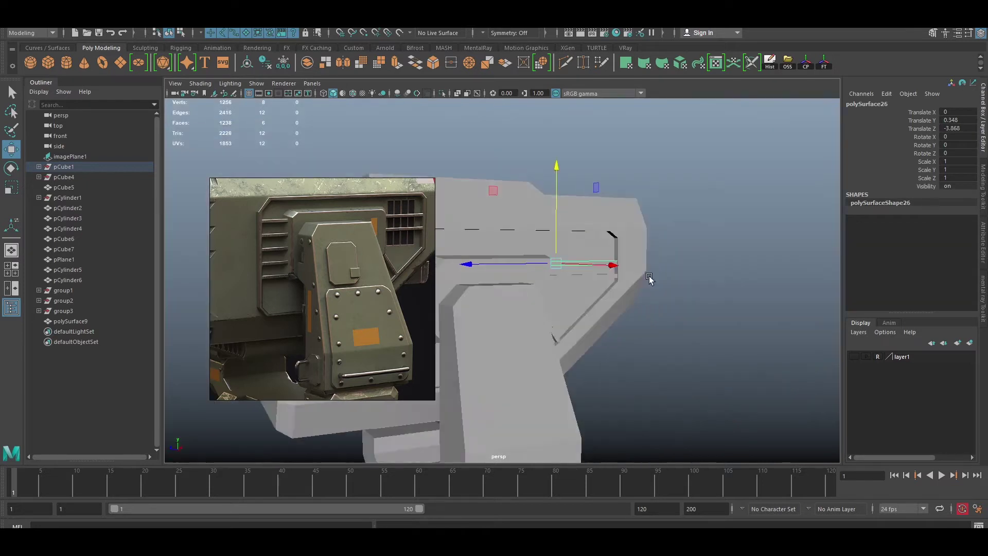
pyautogui.click(656, 289)
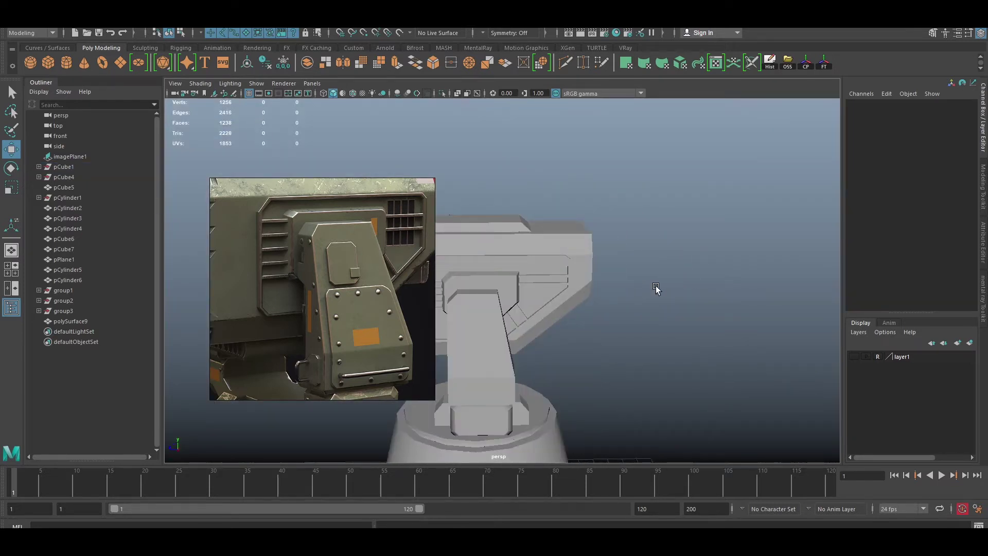
pyautogui.moveTo(602, 276)
pyautogui.keyDown('alt'); pyautogui.mouseDown()
pyautogui.moveTo(624, 329)
pyautogui.moveTo(691, 216)
pyautogui.mouseUp(); pyautogui.keyUp('alt')
pyautogui.scroll(-3, 679, 222)
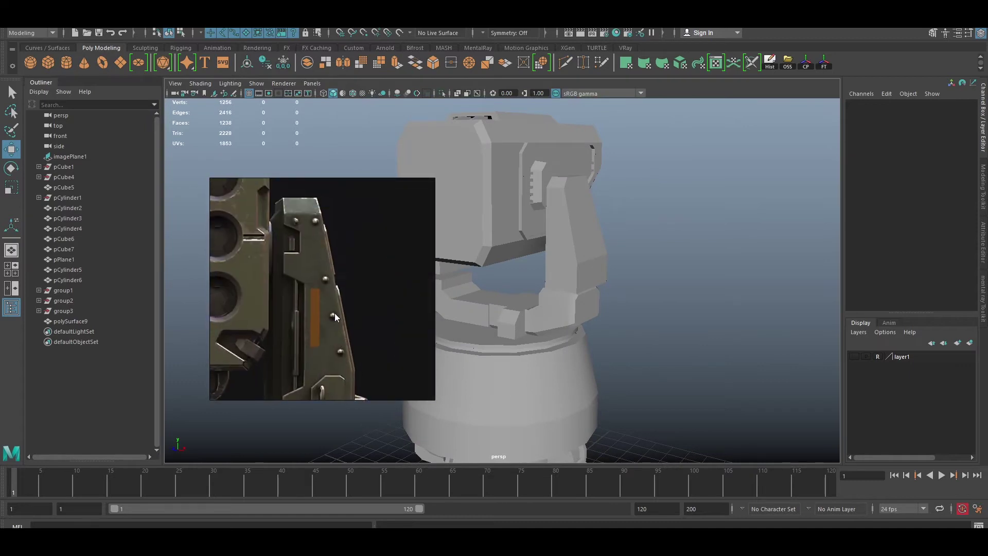
# Delete the support arm's history and extract its outer faces as a slab
pyautogui.click(581, 231)
pyautogui.moveTo(582, 232)
pyautogui.keyDown('alt'); pyautogui.mouseDown()
pyautogui.moveTo(667, 249)
pyautogui.moveTo(649, 260)
pyautogui.mouseUp(); pyautogui.keyUp('alt')
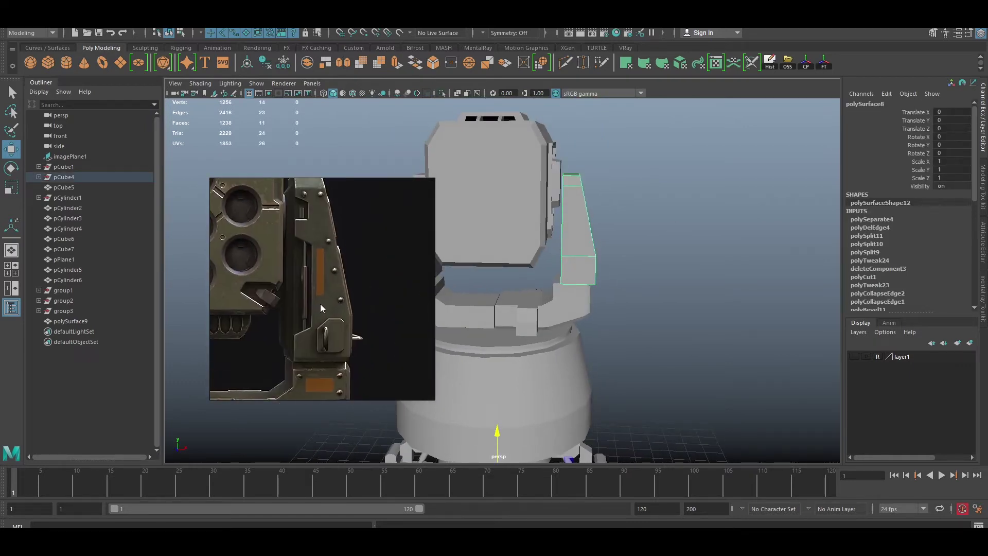
pyautogui.keyDown('alt'); pyautogui.moveTo(674, 229); pyautogui.dragTo(644, 242); pyautogui.keyUp('alt')
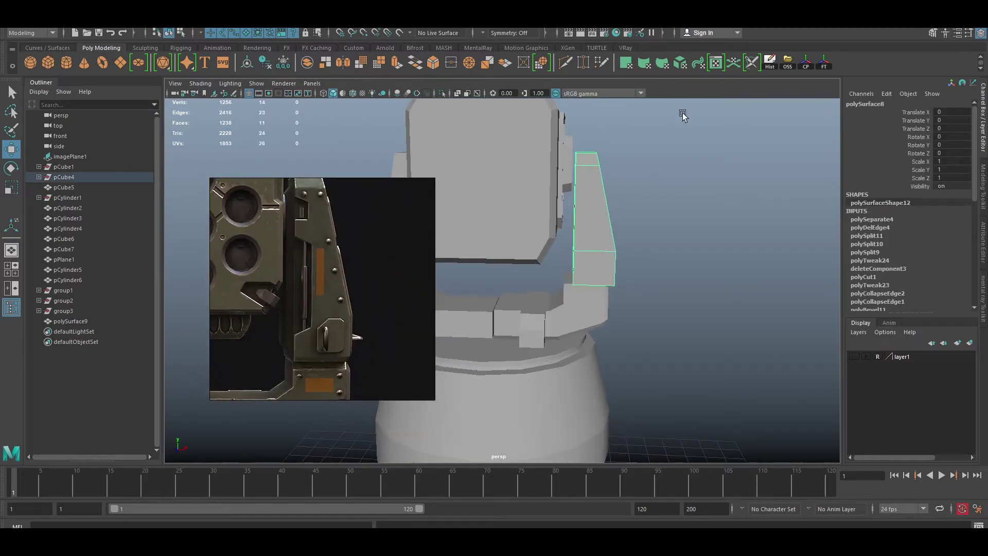
pyautogui.hotkey('alt', 'shift', 'd')
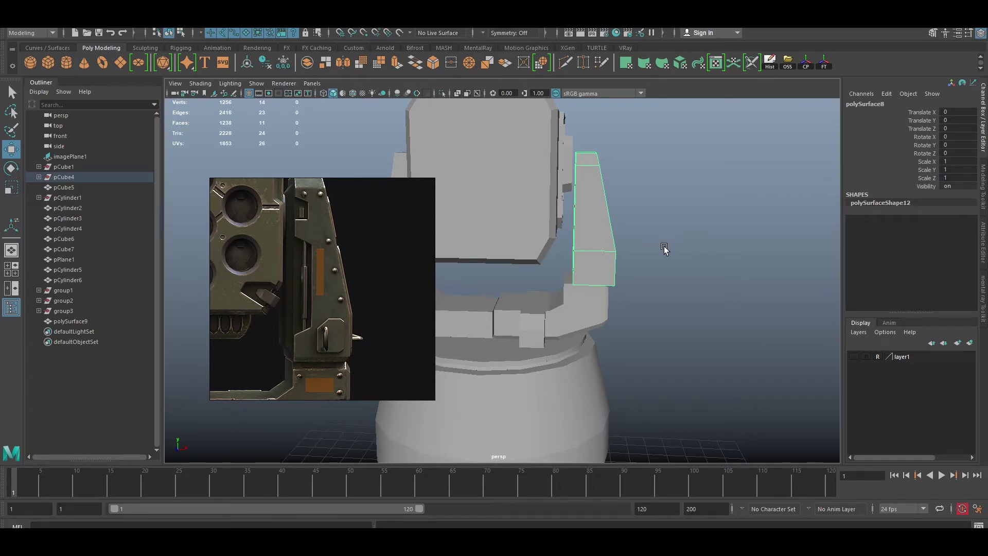
pyautogui.hotkey('ctrl', 'F11')
pyautogui.moveTo(684, 287)
pyautogui.keyDown('alt'); pyautogui.mouseDown()
pyautogui.moveTo(721, 258)
pyautogui.moveTo(642, 268)
pyautogui.moveTo(772, 276)
pyautogui.mouseUp(); pyautogui.keyUp('alt')
pyautogui.keyDown('shift'); pyautogui.moveTo(772, 275); pyautogui.dragTo(688, 301, button='right'); pyautogui.keyUp('shift')
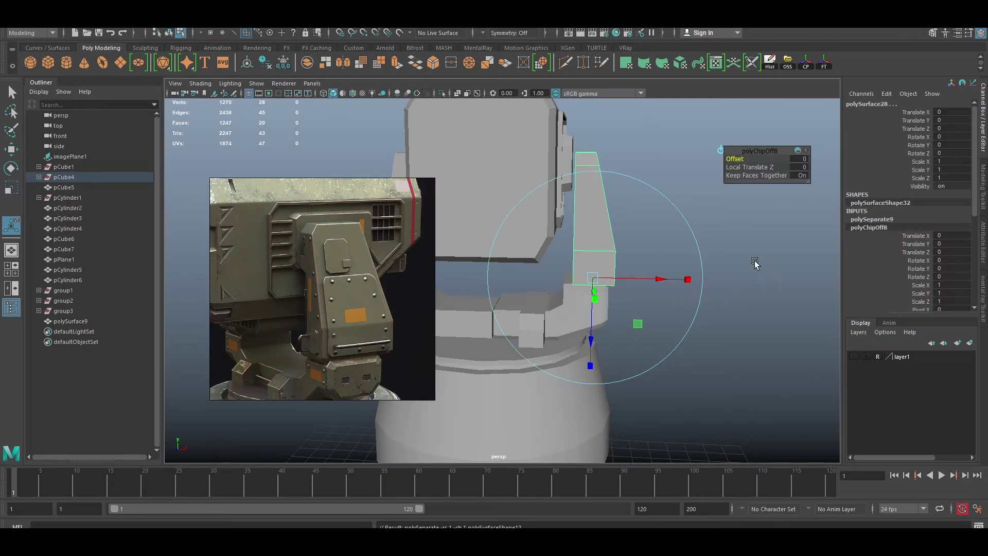
# Begin a Multi-Cut vertical edge loop across the new slab
pyautogui.scroll(3, 592, 343)
pyautogui.click(691, 247)
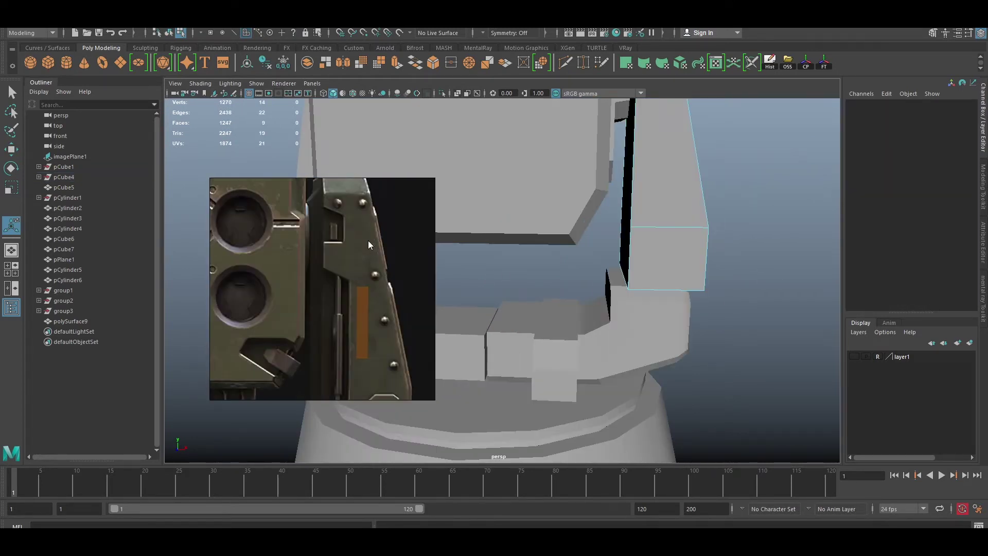
pyautogui.scroll(3, 672, 233)
pyautogui.keyDown('shift'); pyautogui.moveTo(600, 137); pyautogui.dragTo(577, 135, button='right'); pyautogui.keyUp('shift')
# Place the vertical edge loop on the slab and bevel it into two edges
pyautogui.click(605, 155)
pyautogui.press('w')
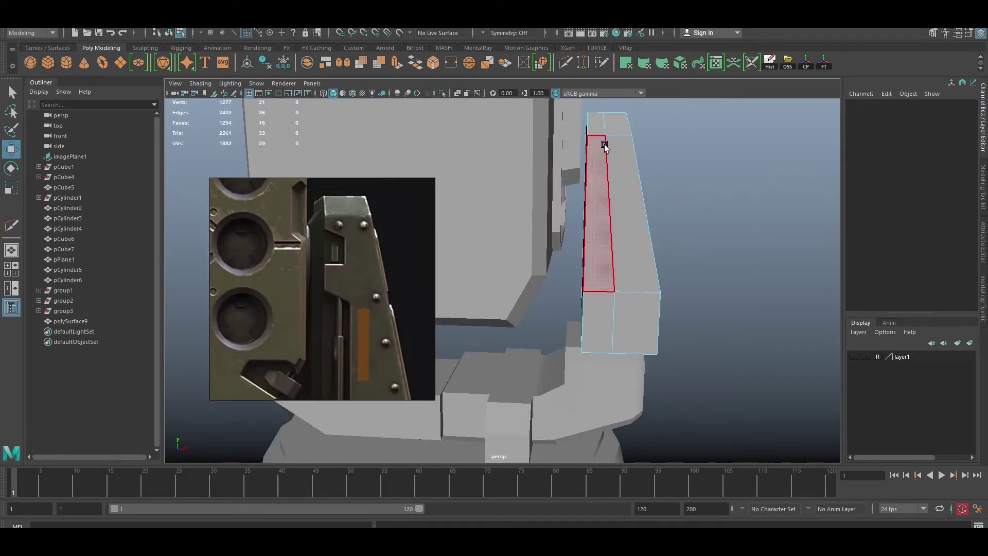
pyautogui.press('Return')
pyautogui.hotkey('ctrl', 'b')
pyautogui.press('w')
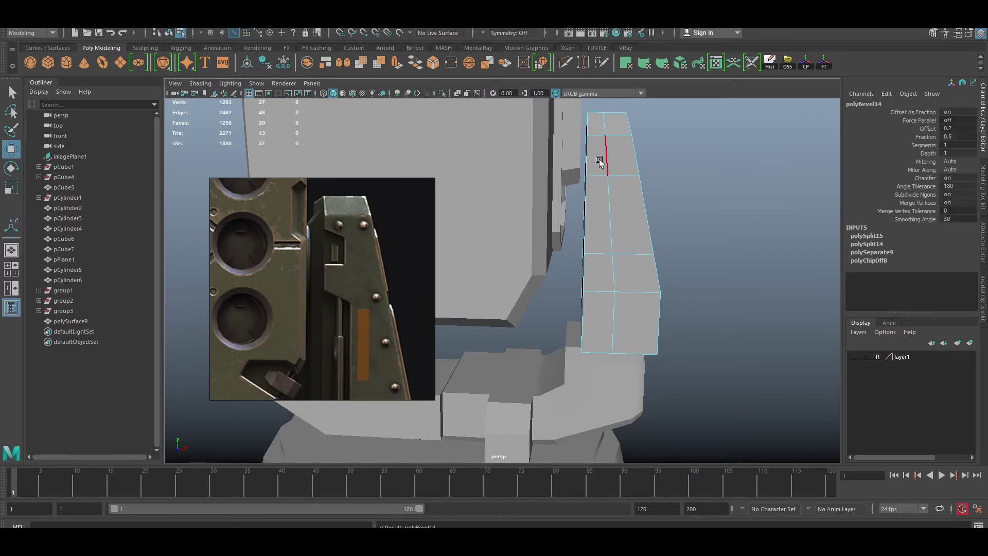
# Test-delete a slab face, undo it, then delete the extra vertical edges
pyautogui.click(602, 265)
pyautogui.keyDown('alt'); pyautogui.moveTo(603, 266); pyautogui.dragTo(638, 222); pyautogui.keyUp('alt')
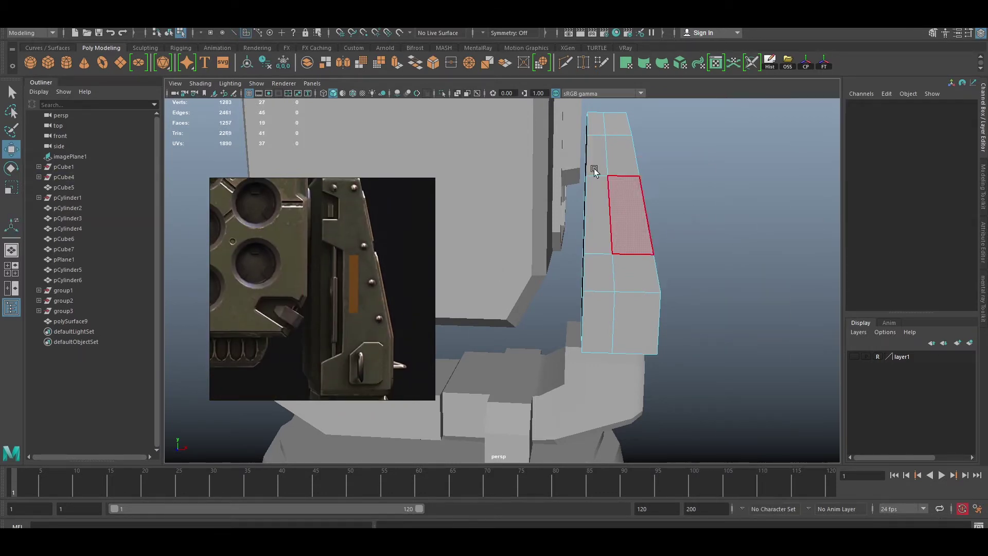
pyautogui.keyDown('shift'); pyautogui.moveTo(639, 223); pyautogui.dragTo(636, 247, button='right'); pyautogui.keyUp('shift')
pyautogui.hotkey('ctrl', 'z')
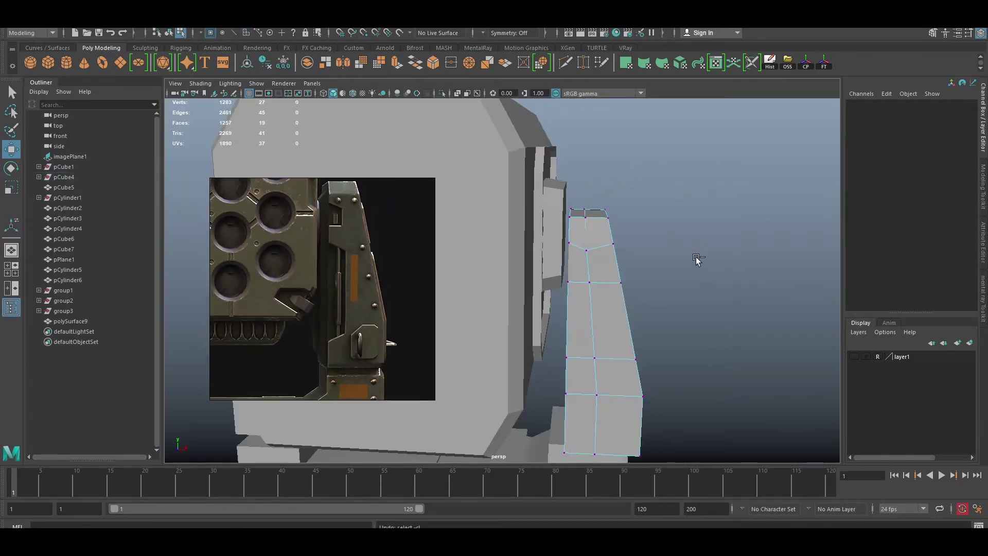
pyautogui.hotkey('ctrl', 'z')
pyautogui.hotkey('ctrl', 'z')
pyautogui.hotkey('ctrl', 'z')
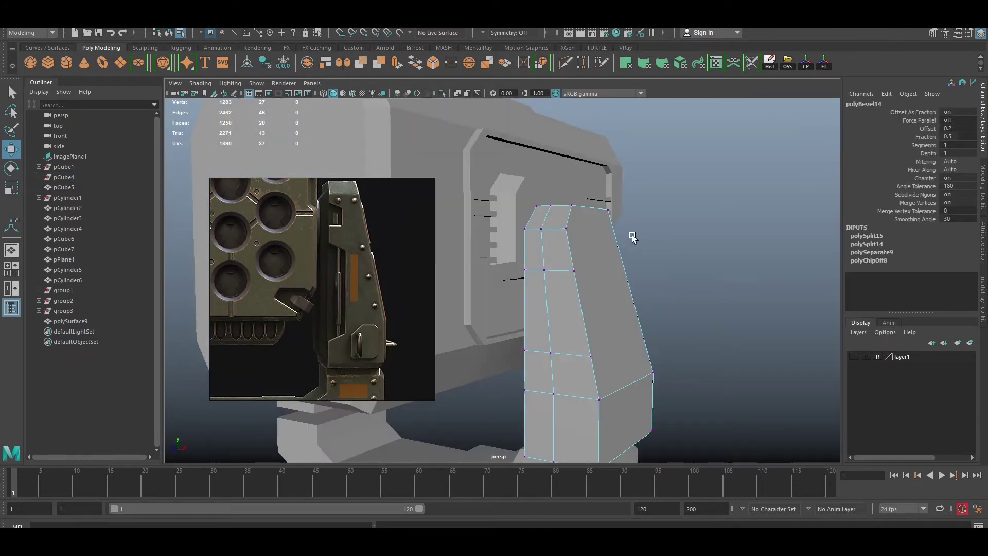
pyautogui.press('Delete')
# Multi-Cut a horizontal edge loop near the top of the slab
pyautogui.keyDown('alt'); pyautogui.moveTo(620, 237); pyautogui.dragTo(604, 273); pyautogui.keyUp('alt')
pyautogui.keyDown('shift'); pyautogui.rightClick(638, 263); pyautogui.keyUp('shift')
pyautogui.click(583, 263)
pyautogui.keyDown('ctrl'); pyautogui.click(639, 239); pyautogui.keyUp('ctrl')
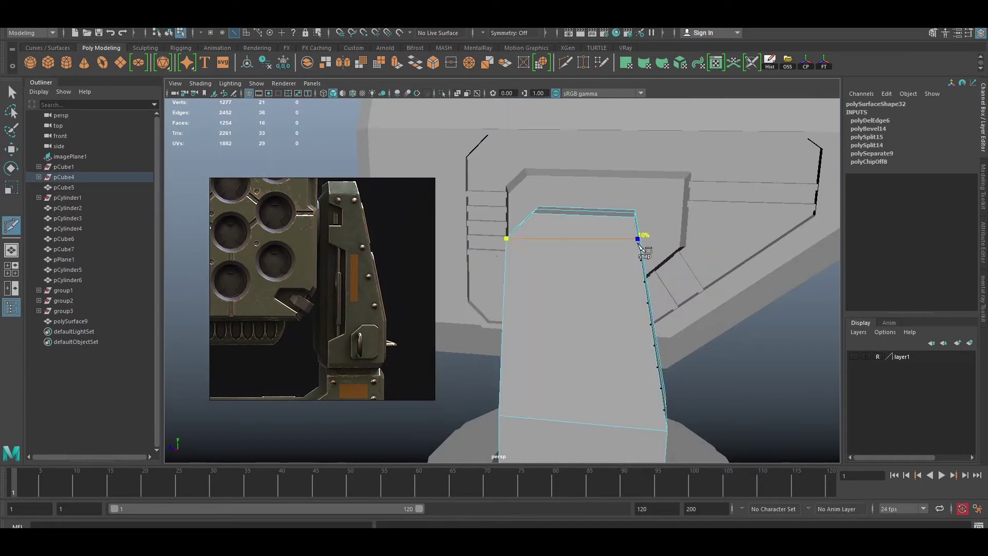
pyautogui.keyDown('alt'); pyautogui.moveTo(639, 239); pyautogui.dragTo(543, 256); pyautogui.keyUp('alt')
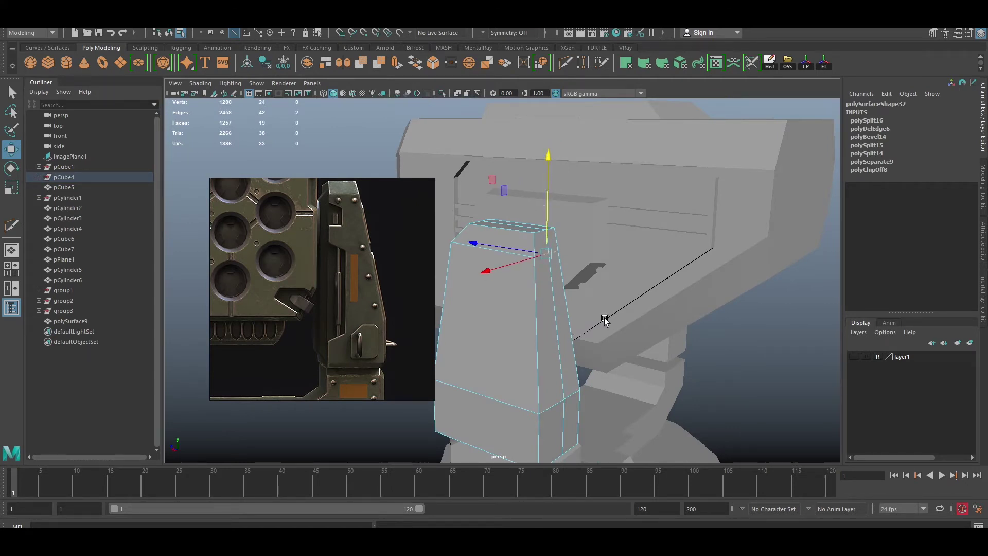
# Insert an edge loop across the side support arm
pyautogui.moveTo(604, 320)
pyautogui.keyDown('alt'); pyautogui.mouseDown()
pyautogui.moveTo(620, 257)
pyautogui.moveTo(643, 250)
pyautogui.mouseUp(); pyautogui.keyUp('alt')
pyautogui.press('g')
pyautogui.keyDown('ctrl'); pyautogui.click(654, 266); pyautogui.keyUp('ctrl')
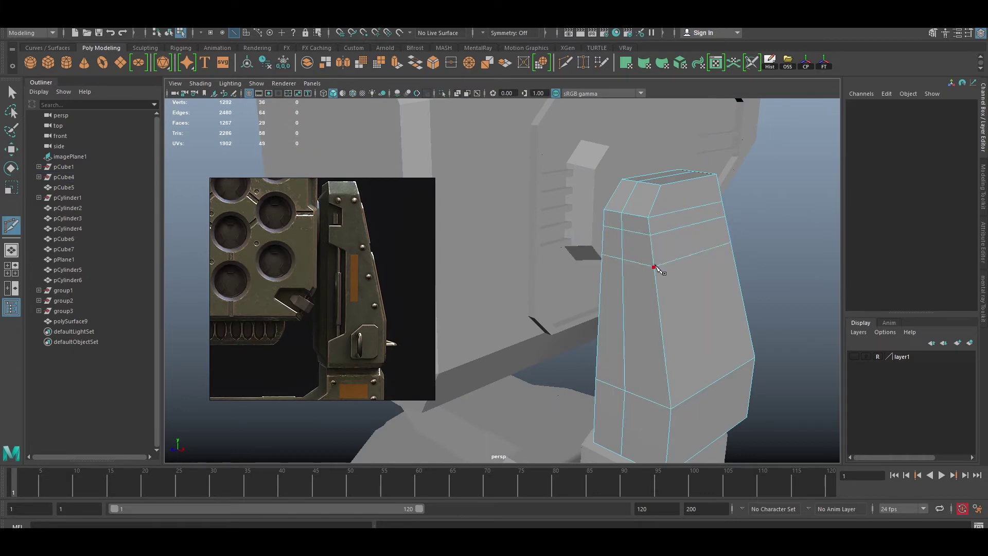
pyautogui.keyDown('shift'); pyautogui.moveTo(679, 308); pyautogui.dragTo(681, 216, button='right'); pyautogui.keyUp('shift')
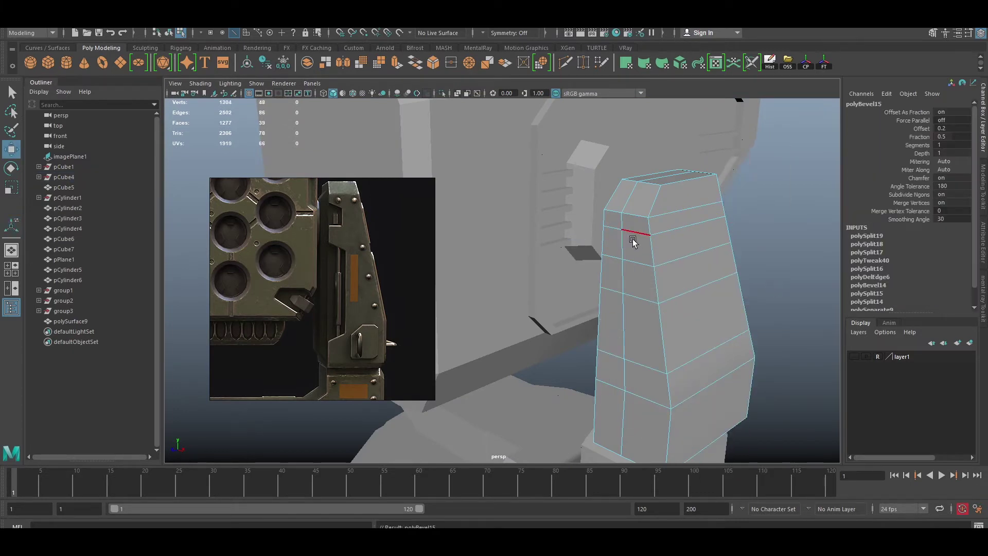
pyautogui.press('w')
# Reposition vertices on the side arm to rework its shape
pyautogui.click(604, 210)
pyautogui.keyDown('alt'); pyautogui.moveTo(608, 216); pyautogui.dragTo(664, 371); pyautogui.keyUp('alt')
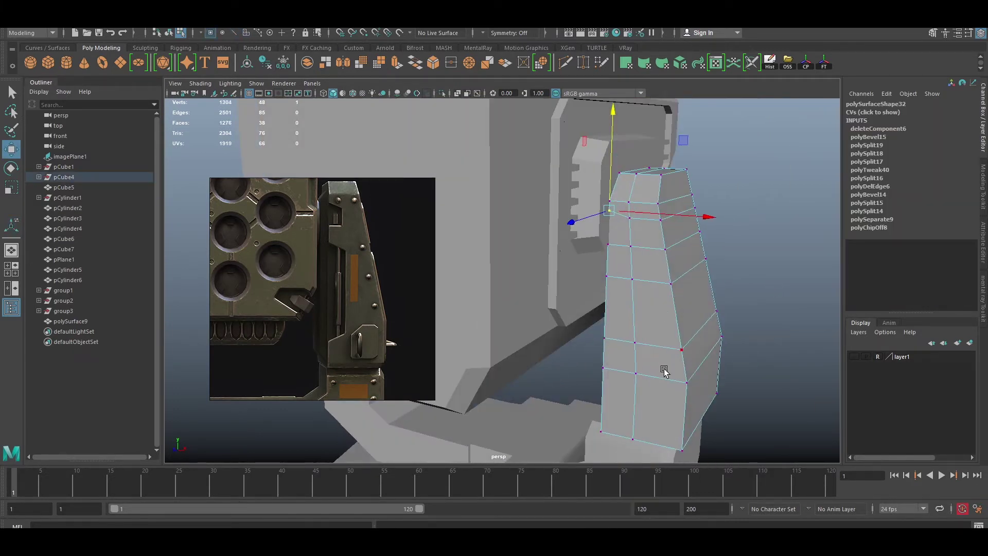
pyautogui.click(635, 373)
pyautogui.press('e')
pyautogui.press('w')
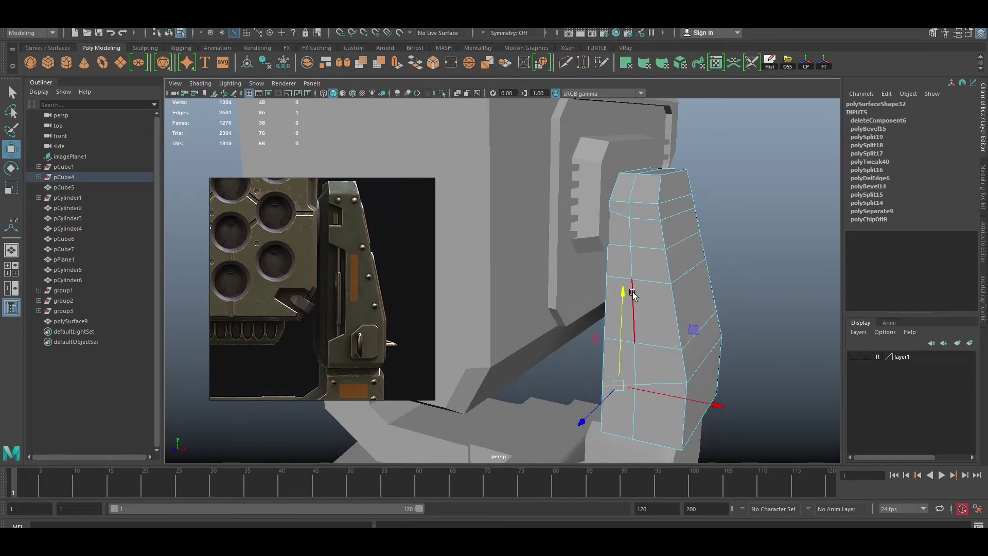
pyautogui.click(632, 280)
# Delete the unwanted vertical edge on the arm
pyautogui.press('F10')
pyautogui.click(619, 345)
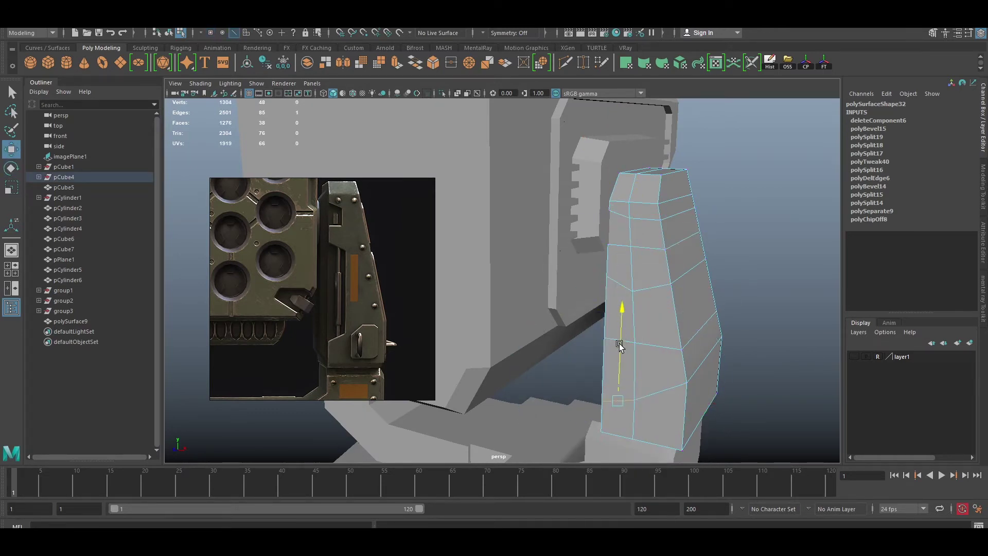
pyautogui.press('Delete')
pyautogui.moveTo(799, 294)
pyautogui.keyDown('alt'); pyautogui.mouseDown()
pyautogui.moveTo(679, 294)
pyautogui.moveTo(687, 292)
pyautogui.mouseUp(); pyautogui.keyUp('alt')
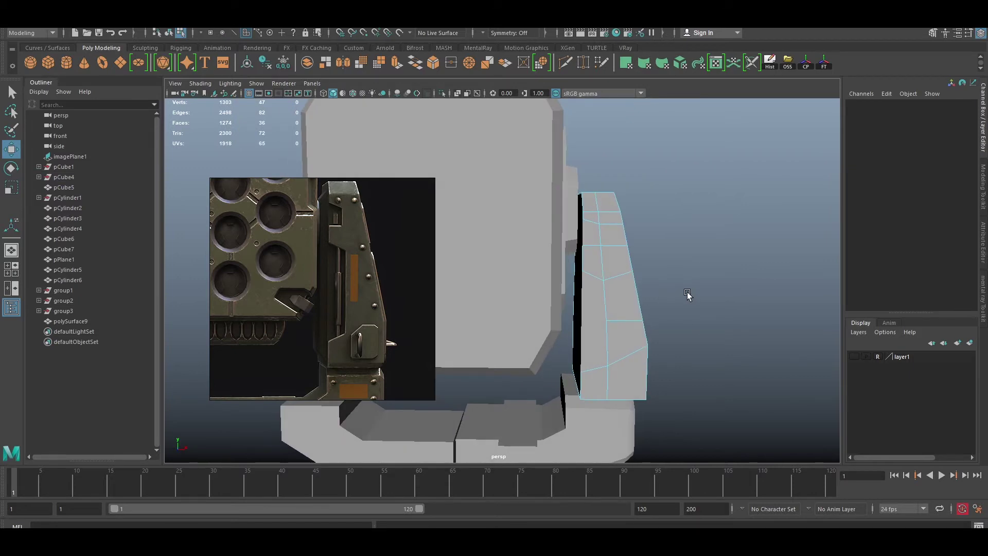
# Extrude the plate's selected faces to give it thickness
pyautogui.press('F11')
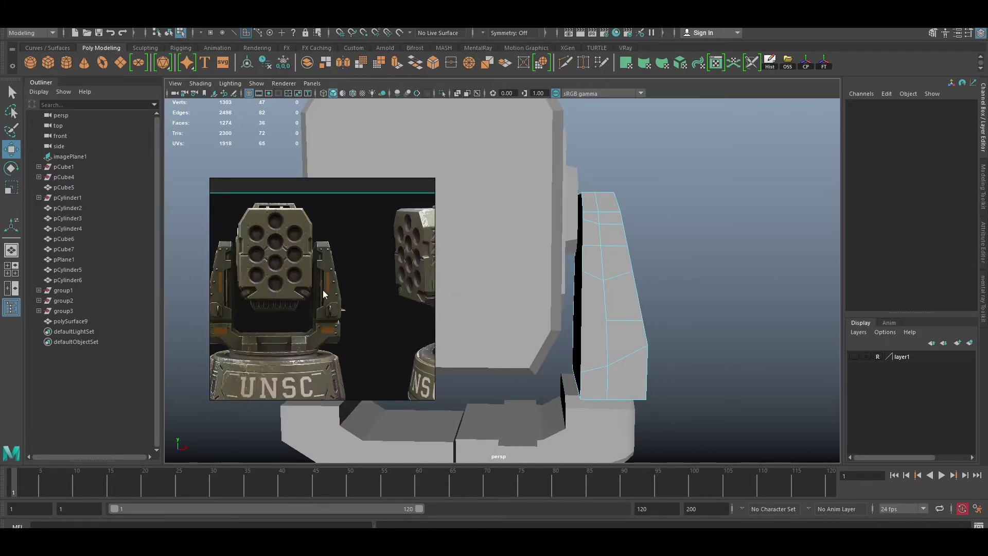
pyautogui.moveTo(618, 251); pyautogui.dragTo(664, 235, button='right')
pyautogui.keyDown('alt'); pyautogui.moveTo(664, 235); pyautogui.dragTo(695, 238); pyautogui.keyUp('alt')
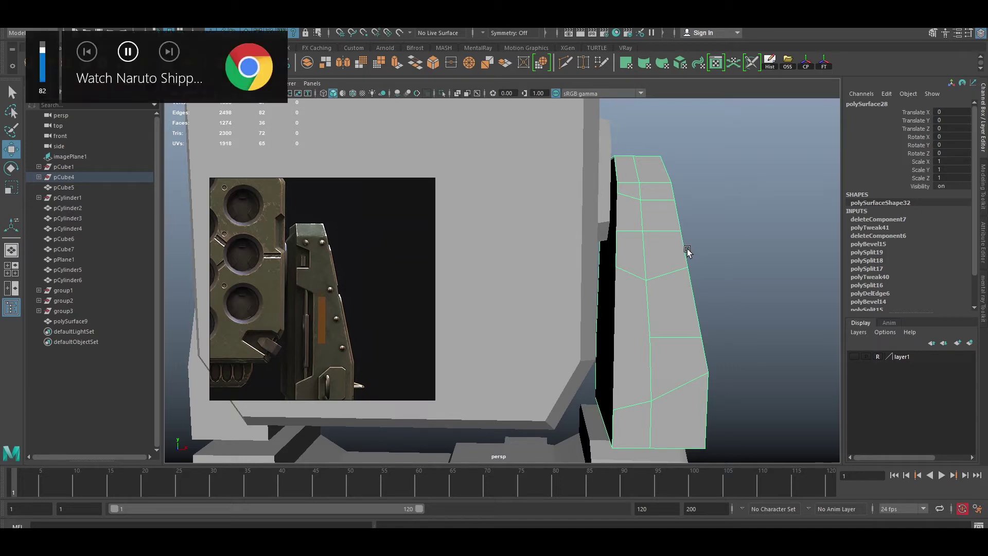
pyautogui.moveTo(688, 249)
pyautogui.keyDown('alt'); pyautogui.mouseDown()
pyautogui.moveTo(563, 207)
pyautogui.moveTo(739, 246)
pyautogui.mouseUp(); pyautogui.keyUp('alt')
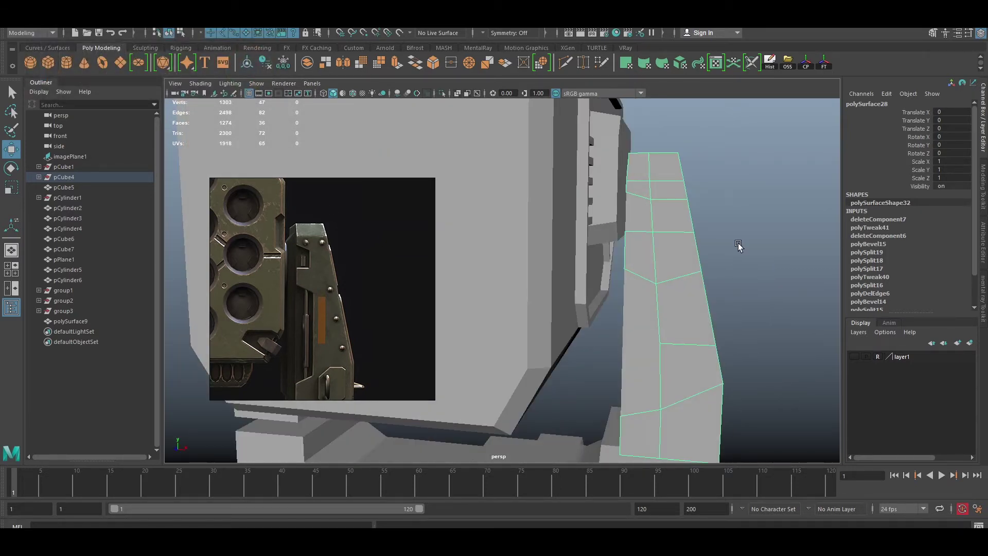
pyautogui.moveTo(719, 257)
pyautogui.keyDown('alt'); pyautogui.mouseDown()
pyautogui.moveTo(787, 186)
pyautogui.moveTo(706, 250)
pyautogui.mouseUp(); pyautogui.keyUp('alt')
pyautogui.hotkey('ctrl', 'e')
pyautogui.press('w')
pyautogui.moveTo(780, 242)
pyautogui.keyDown('alt'); pyautogui.mouseDown()
pyautogui.moveTo(699, 254)
pyautogui.moveTo(675, 244)
pyautogui.moveTo(704, 223)
pyautogui.moveTo(675, 283)
pyautogui.moveTo(736, 364)
pyautogui.moveTo(706, 216)
pyautogui.moveTo(658, 273)
pyautogui.mouseUp(); pyautogui.keyUp('alt')
pyautogui.click(700, 254)
# Isolate polySurface28 and extrude its selected border edges into a stepped profile
pyautogui.click(704, 223)
pyautogui.hotkey('alt', 'h')
pyautogui.press('F10')
pyautogui.moveTo(638, 395)
pyautogui.keyDown('alt'); pyautogui.mouseDown()
pyautogui.moveTo(680, 253)
pyautogui.moveTo(640, 326)
pyautogui.mouseUp(); pyautogui.keyUp('alt')
pyautogui.scroll(2, 673, 237)
pyautogui.keyDown('shift'); pyautogui.click(673, 236); pyautogui.keyUp('shift')
pyautogui.moveTo(673, 237)
pyautogui.keyDown('alt'); pyautogui.mouseDown()
pyautogui.moveTo(706, 155)
pyautogui.moveTo(679, 227)
pyautogui.moveTo(719, 240)
pyautogui.moveTo(756, 221)
pyautogui.moveTo(721, 216)
pyautogui.moveTo(688, 237)
pyautogui.mouseUp(); pyautogui.keyUp('alt')
pyautogui.hotkey('ctrl', 'e')
# Cut two supporting edge loops across the notched side plate
pyautogui.press('q')
pyautogui.click(694, 243)
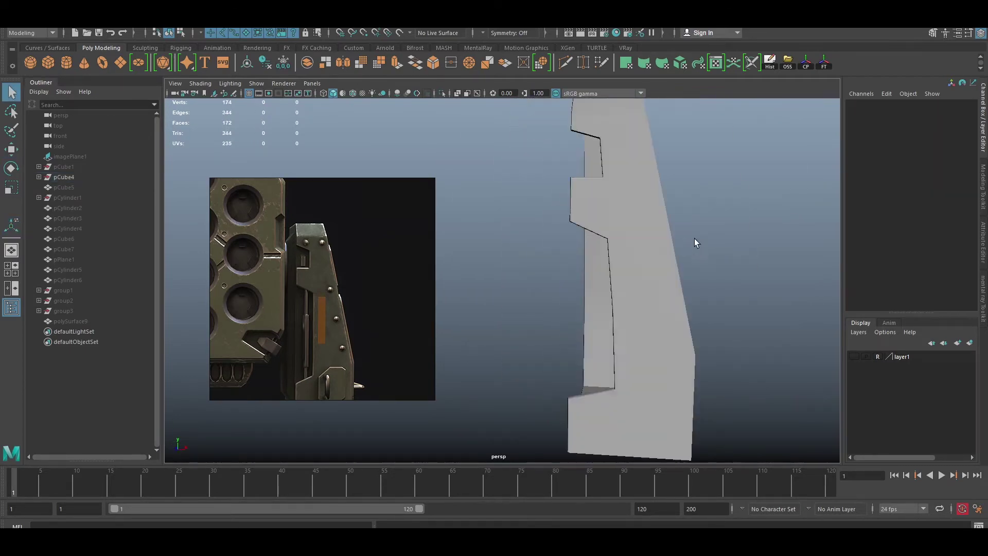
pyautogui.click(681, 194)
pyautogui.keyDown('alt'); pyautogui.moveTo(707, 276); pyautogui.dragTo(709, 306); pyautogui.keyUp('alt')
pyautogui.keyDown('shift'); pyautogui.moveTo(709, 306); pyautogui.dragTo(705, 308, button='right'); pyautogui.keyUp('shift')
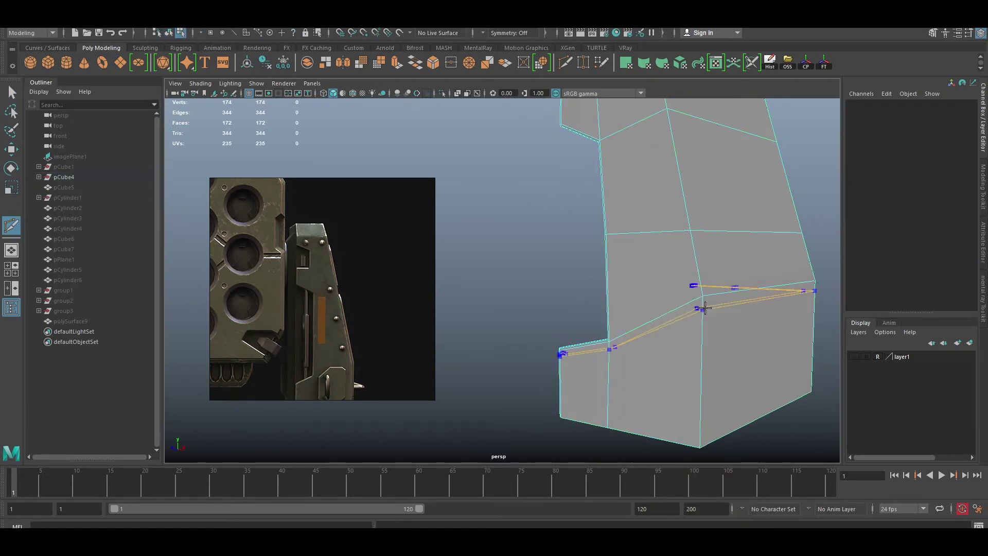
pyautogui.keyDown('ctrl'); pyautogui.click(700, 287); pyautogui.keyUp('ctrl')
pyautogui.moveTo(700, 287)
pyautogui.keyDown('alt'); pyautogui.mouseDown()
pyautogui.moveTo(697, 327)
pyautogui.moveTo(690, 285)
pyautogui.moveTo(710, 186)
pyautogui.moveTo(638, 191)
pyautogui.moveTo(582, 229)
pyautogui.moveTo(695, 269)
pyautogui.moveTo(717, 264)
pyautogui.moveTo(675, 357)
pyautogui.moveTo(717, 194)
pyautogui.mouseUp(); pyautogui.keyUp('alt')
pyautogui.keyDown('ctrl'); pyautogui.click(582, 230); pyautogui.keyUp('ctrl')
# Bevel the plate's edges with 2 segments and a 0.1 fraction
pyautogui.press('w')
pyautogui.press('F8')
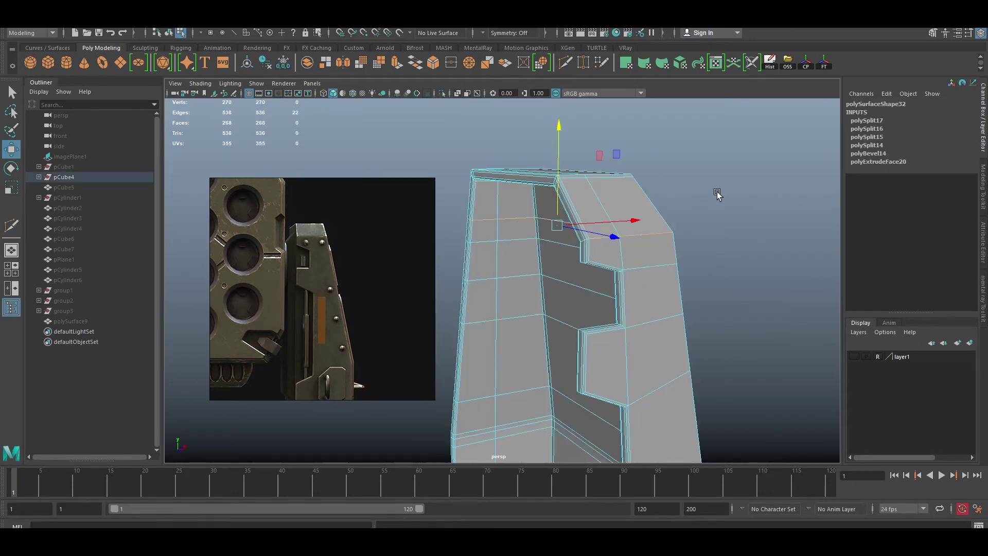
pyautogui.hotkey('ctrl', 'b')
pyautogui.click(627, 236)
pyautogui.scroll(5, 626, 216)
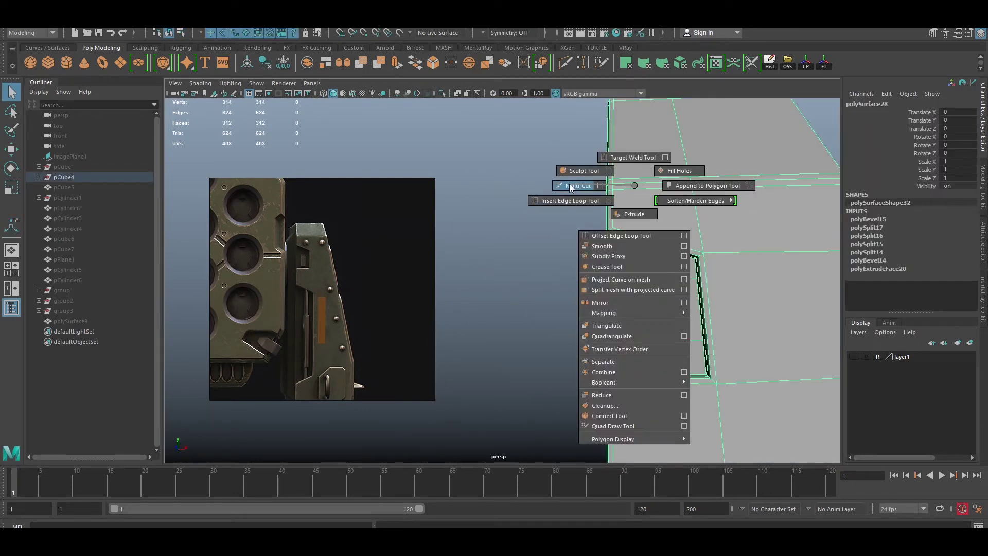
# Select and bevel the edges around the plate's lower notch
pyautogui.keyDown('shift'); pyautogui.moveTo(629, 194); pyautogui.dragTo(619, 190, button='right'); pyautogui.keyUp('shift')
pyautogui.keyDown('alt'); pyautogui.moveTo(533, 319); pyautogui.dragTo(609, 212, button='middle'); pyautogui.keyUp('alt')
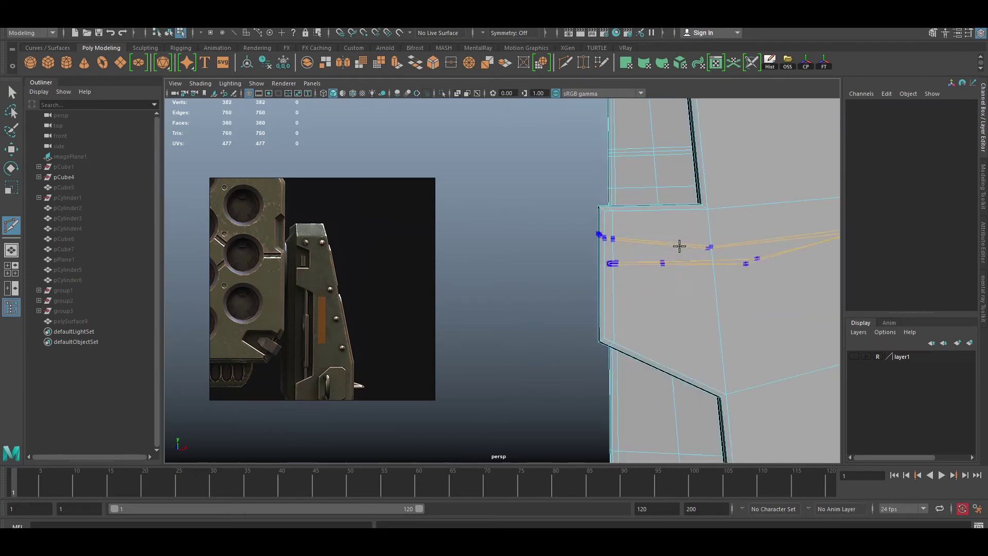
pyautogui.keyDown('alt'); pyautogui.moveTo(679, 246); pyautogui.dragTo(643, 221); pyautogui.keyUp('alt')
pyautogui.scroll(5, 691, 296)
pyautogui.click(690, 296)
pyautogui.press('w')
pyautogui.moveTo(739, 276); pyautogui.dragTo(710, 338, button='right')
pyautogui.keyDown('alt'); pyautogui.moveTo(713, 335); pyautogui.dragTo(703, 286); pyautogui.keyUp('alt')
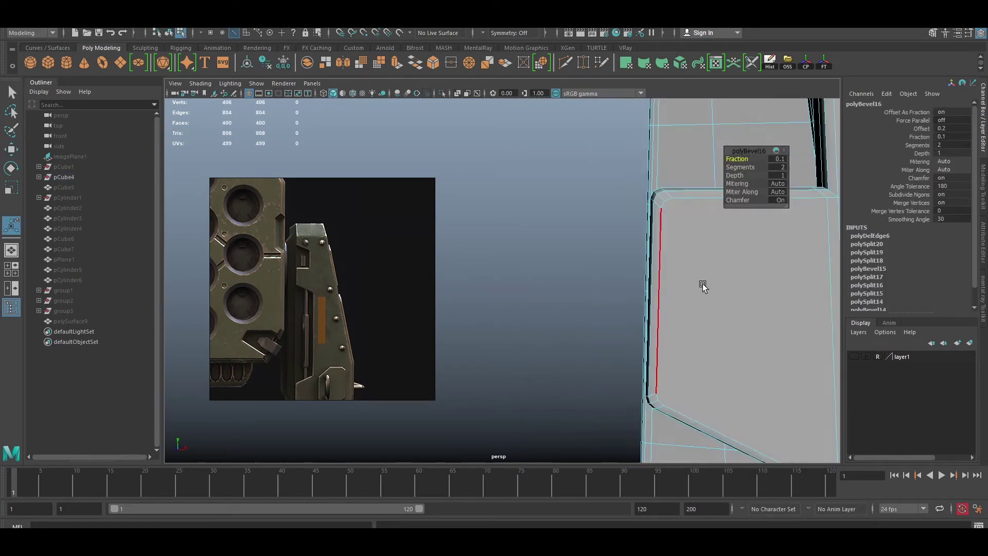
# Add supporting cuts and an edge loop on the bevelled notch faces
pyautogui.keyDown('shift'); pyautogui.moveTo(703, 286); pyautogui.dragTo(710, 242, button='right'); pyautogui.keyUp('shift')
pyautogui.click(663, 407)
pyautogui.rightClick(663, 407)
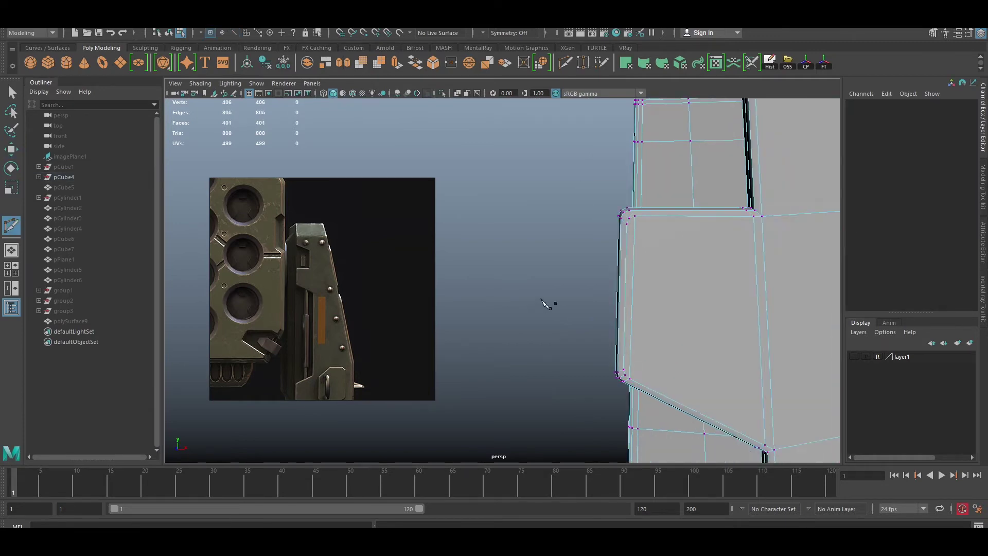
pyautogui.keyDown('alt'); pyautogui.moveTo(540, 302); pyautogui.dragTo(623, 200); pyautogui.keyUp('alt')
pyautogui.click(626, 337)
pyautogui.keyDown('alt'); pyautogui.moveTo(625, 337); pyautogui.dragTo(686, 269); pyautogui.keyUp('alt')
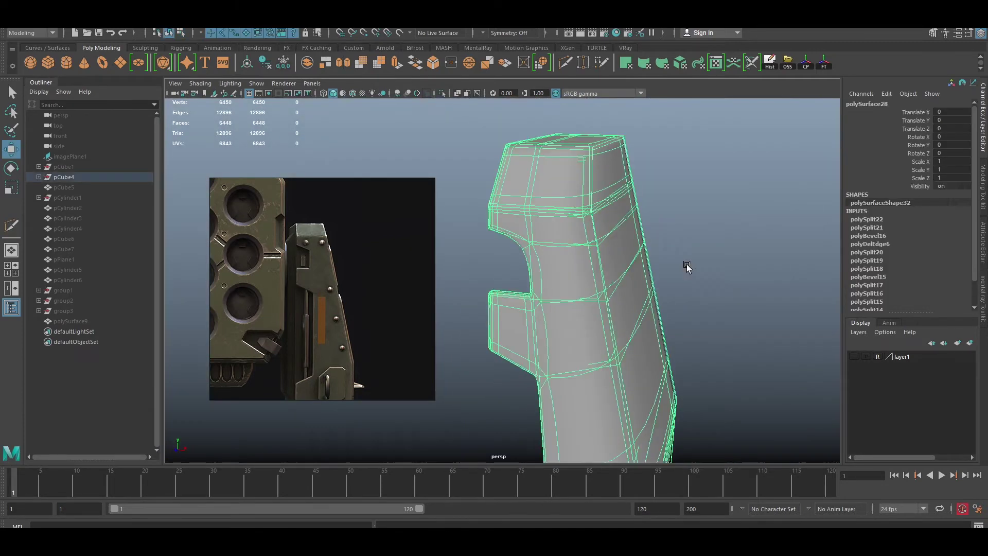
pyautogui.scroll(5, 591, 211)
pyautogui.scroll(-5, 569, 184)
pyautogui.keyDown('ctrl'); pyautogui.click(605, 234); pyautogui.keyUp('ctrl')
pyautogui.press('w')
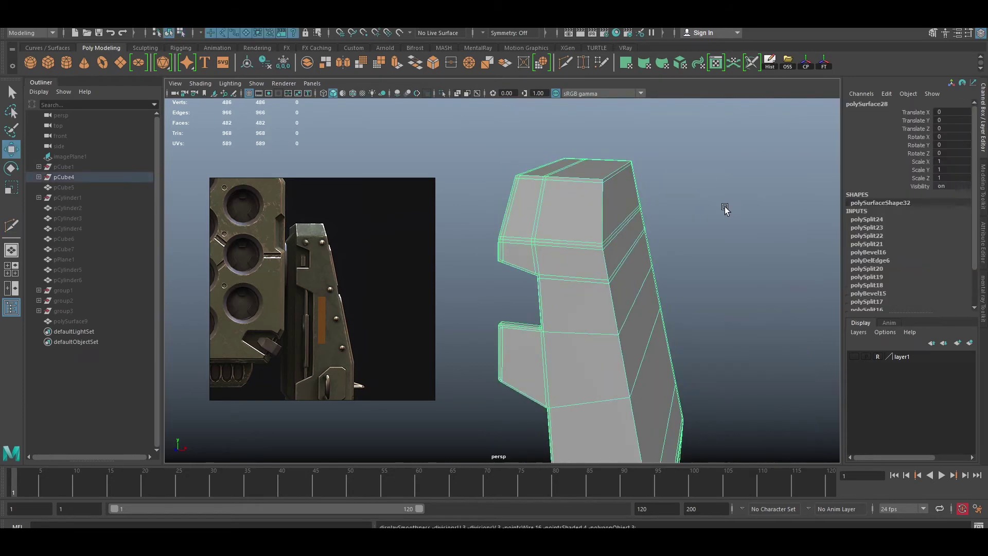
pyautogui.keyDown('alt'); pyautogui.moveTo(728, 210); pyautogui.dragTo(644, 183); pyautogui.keyUp('alt')
# Check the plate with smooth preview on and off from several angles
pyautogui.press('3')
pyautogui.press('1')
pyautogui.keyDown('alt'); pyautogui.moveTo(704, 230); pyautogui.dragTo(592, 269); pyautogui.keyUp('alt')
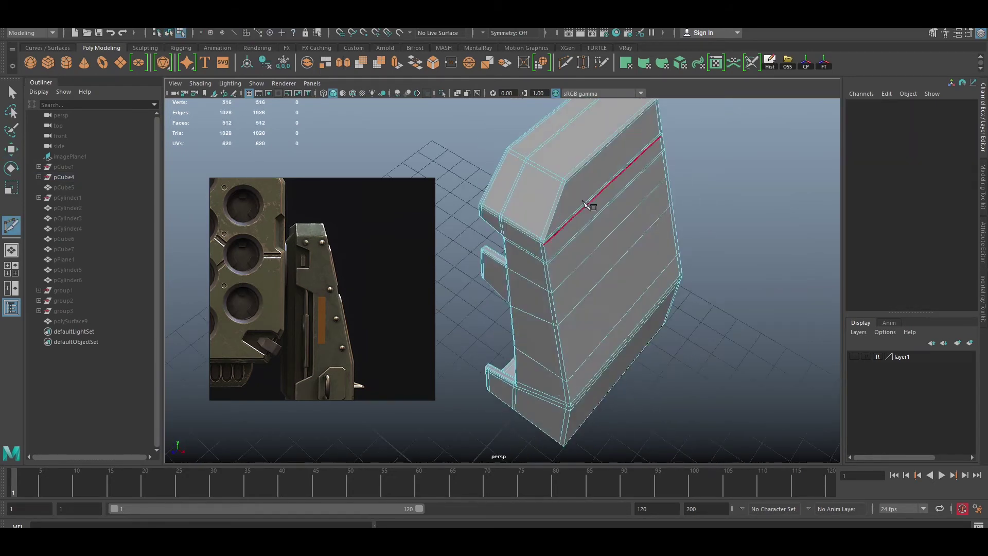
pyautogui.keyDown('alt'); pyautogui.moveTo(587, 206); pyautogui.dragTo(565, 288); pyautogui.keyUp('alt')
pyautogui.press('3')
pyautogui.press('1')
pyautogui.click(561, 304)
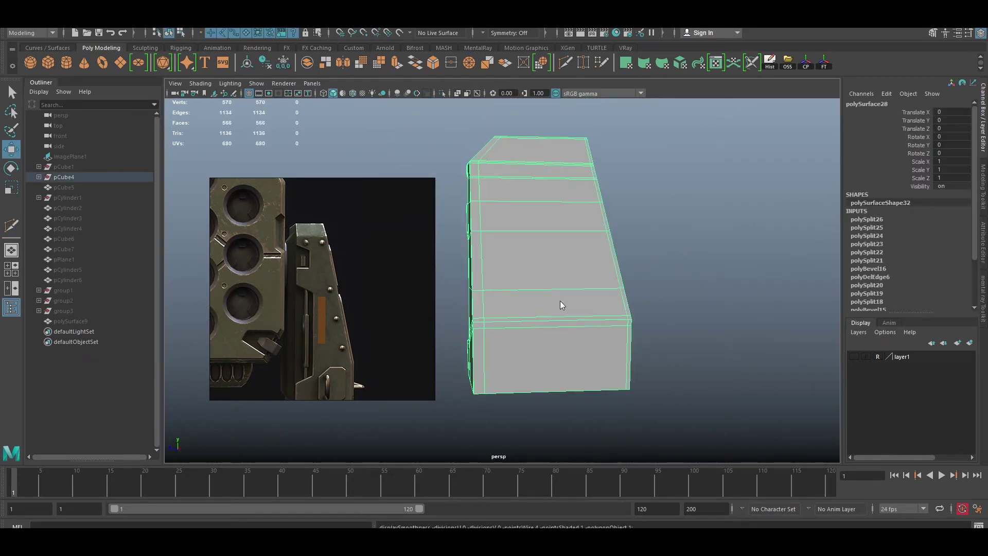
pyautogui.keyDown('shift'); pyautogui.moveTo(561, 304); pyautogui.dragTo(546, 329, button='right'); pyautogui.keyUp('shift')
pyautogui.keyDown('alt'); pyautogui.moveTo(546, 329); pyautogui.dragTo(533, 344); pyautogui.keyUp('alt')
pyautogui.press('w')
pyautogui.click(655, 192)
pyautogui.scroll(-5, 658, 258)
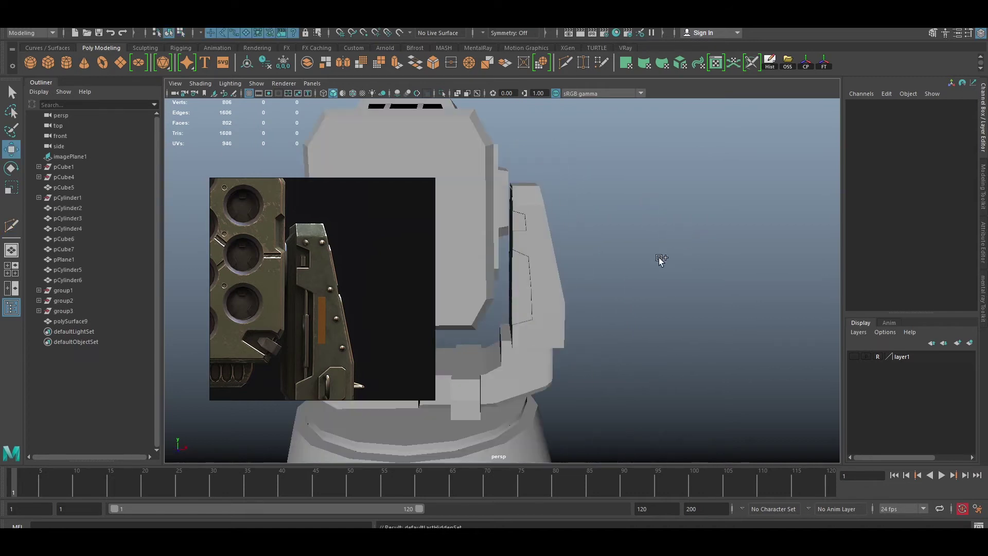
pyautogui.scroll(-2, 632, 233)
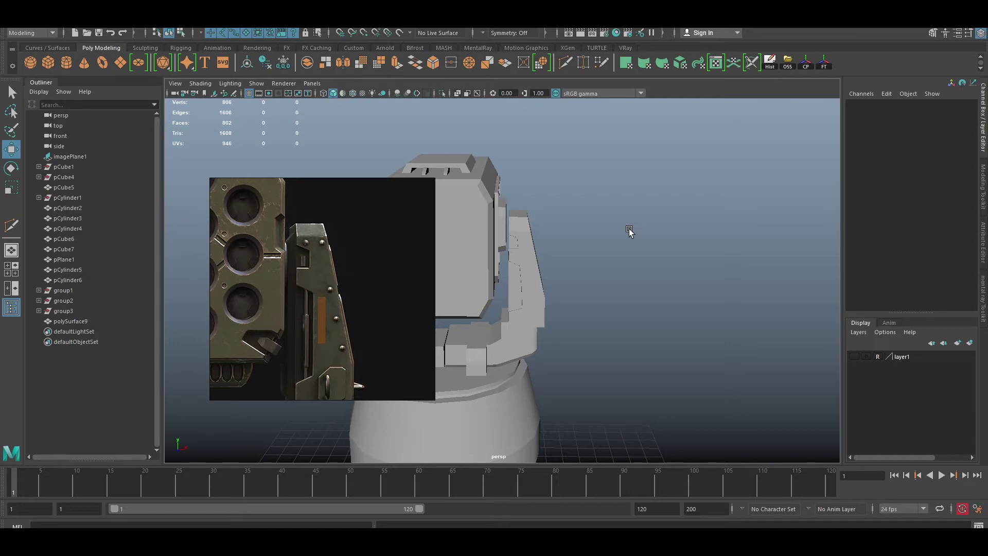
pyautogui.scroll(2, 561, 257)
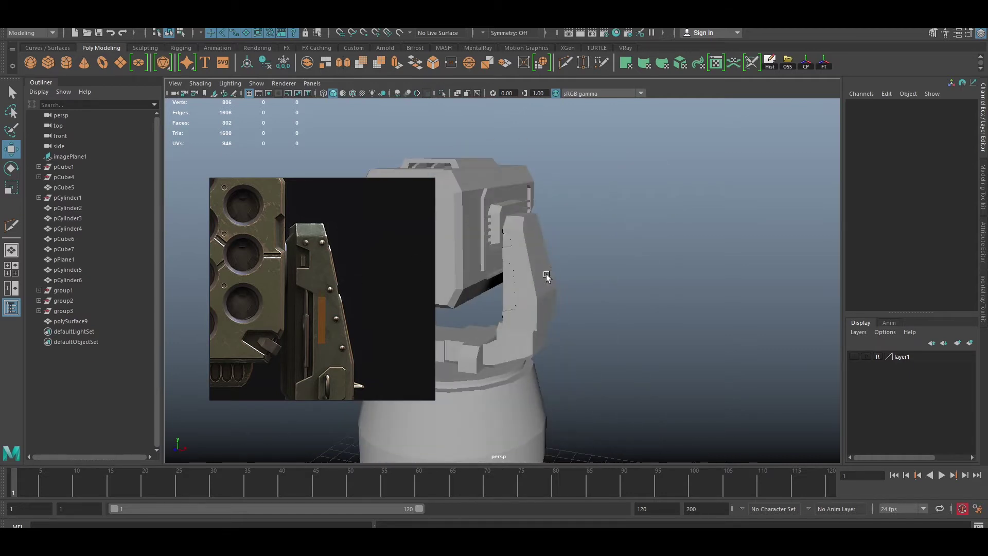
pyautogui.scroll(5, 463, 299)
pyautogui.click(618, 330)
pyautogui.scroll(1, 720, 329)
pyautogui.moveTo(759, 323)
pyautogui.keyDown('alt'); pyautogui.mouseDown()
pyautogui.moveTo(536, 338)
pyautogui.moveTo(593, 359)
pyautogui.mouseUp(); pyautogui.keyUp('alt')
pyautogui.scroll(-5, 690, 294)
pyautogui.click(675, 304)
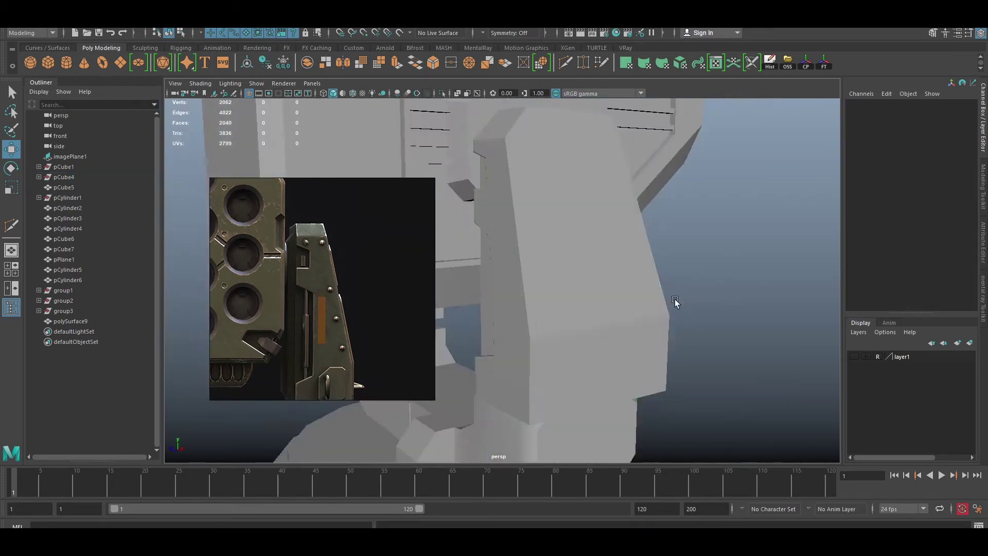
pyautogui.moveTo(675, 305)
pyautogui.keyDown('alt'); pyautogui.mouseDown()
pyautogui.moveTo(702, 298)
pyautogui.moveTo(629, 270)
pyautogui.mouseUp(); pyautogui.keyUp('alt')
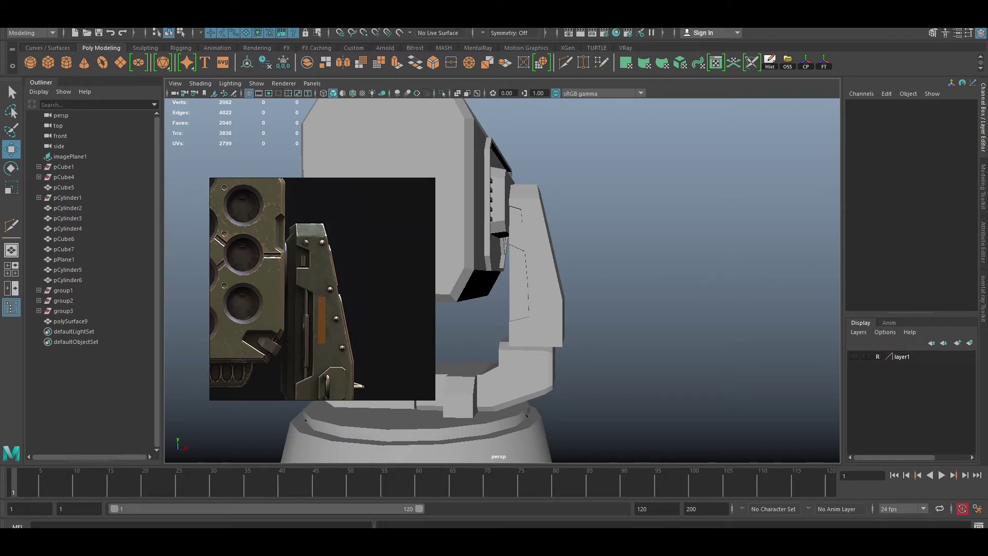
pyautogui.keyDown('alt'); pyautogui.moveTo(309, 338); pyautogui.dragTo(361, 292); pyautogui.keyUp('alt')
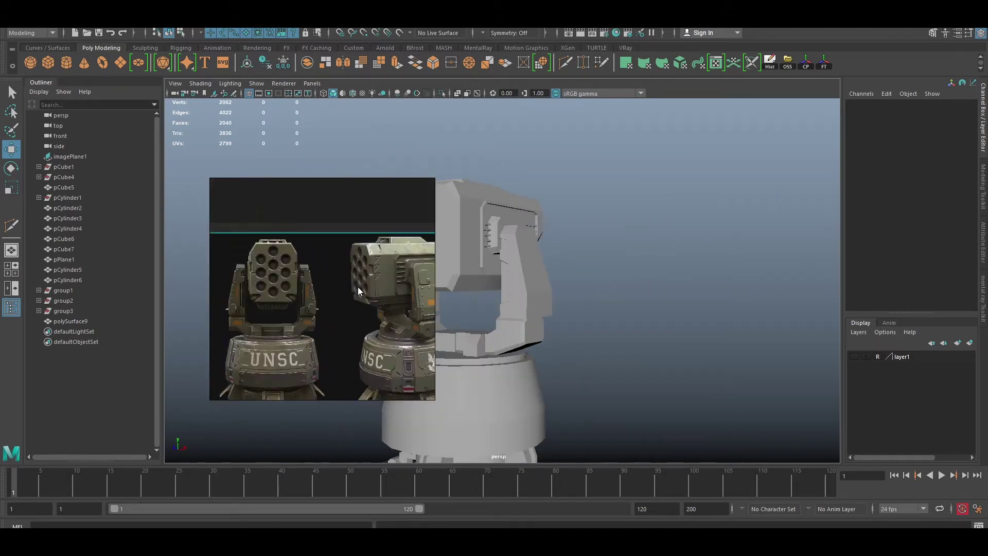
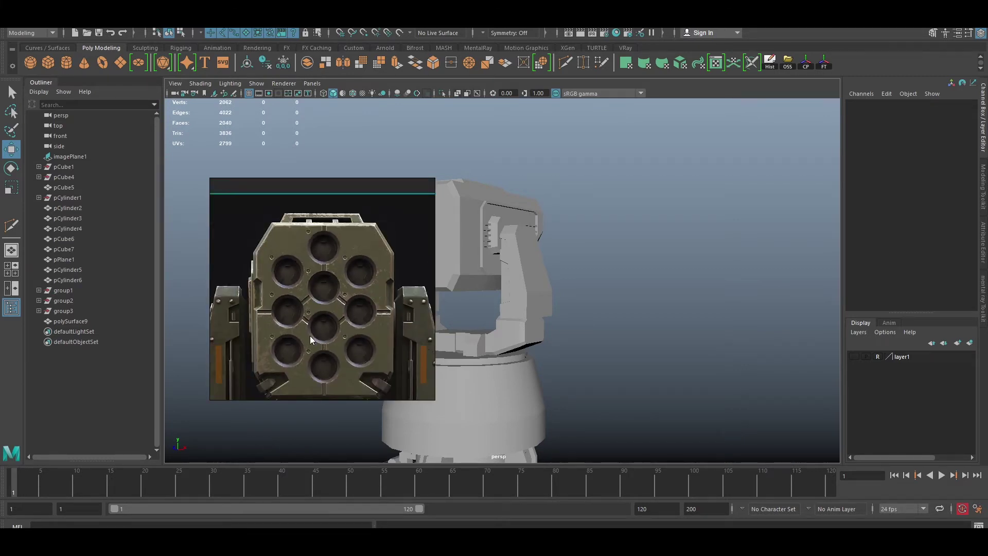
# Extract the lower face of the arm plate as a separate panel
pyautogui.scroll(3, 331, 276)
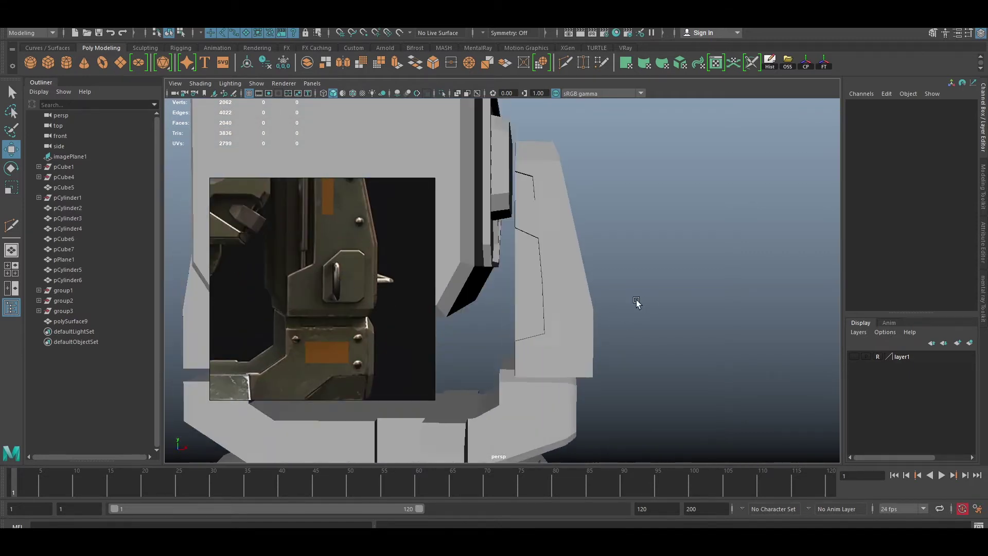
pyautogui.click(566, 309)
pyautogui.scroll(2, 717, 364)
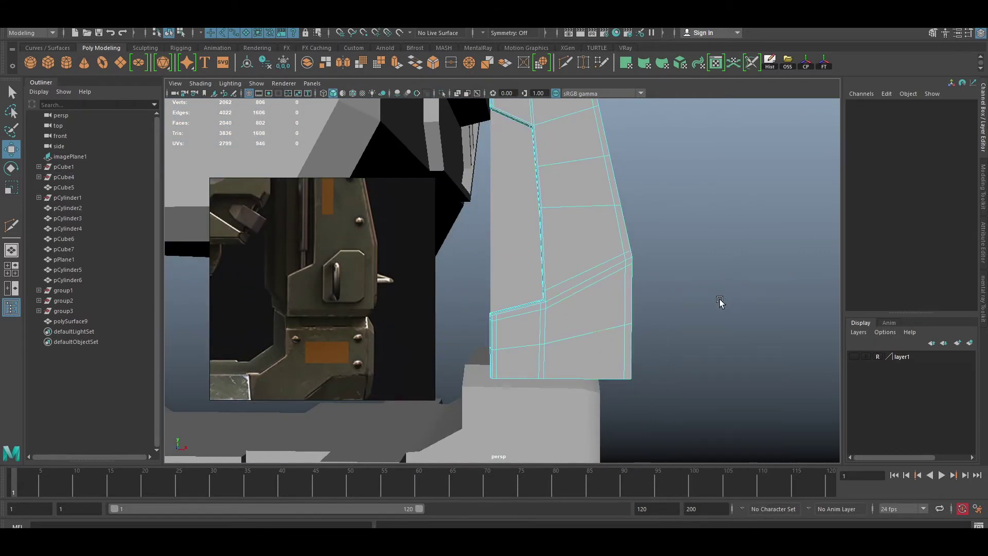
pyautogui.click(588, 312)
pyautogui.keyDown('shift'); pyautogui.moveTo(729, 254); pyautogui.dragTo(715, 430, button='right'); pyautogui.keyUp('shift')
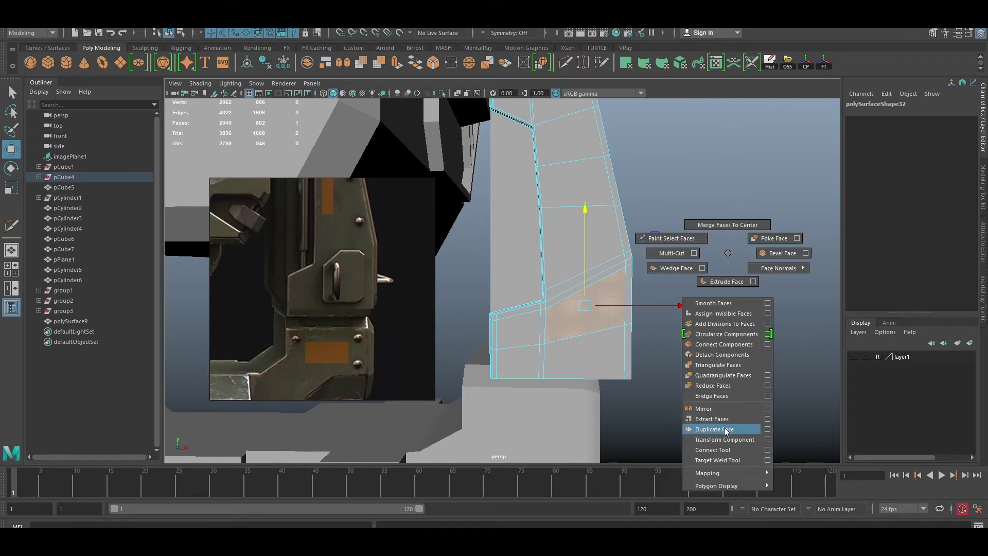
pyautogui.keyDown('alt'); pyautogui.moveTo(754, 301); pyautogui.dragTo(703, 308); pyautogui.keyUp('alt')
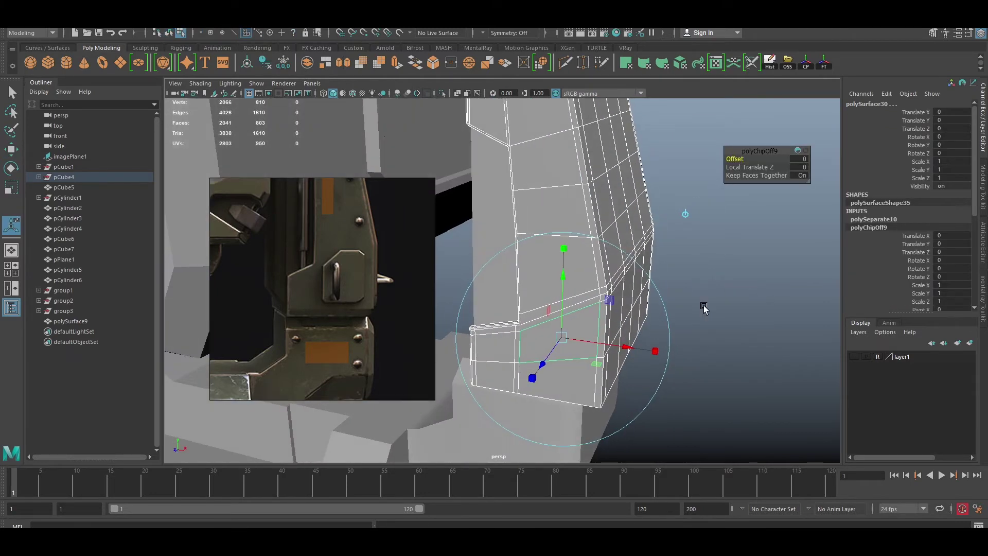
# Scale the extracted panel face narrower horizontally
pyautogui.press('F11')
pyautogui.click(535, 335)
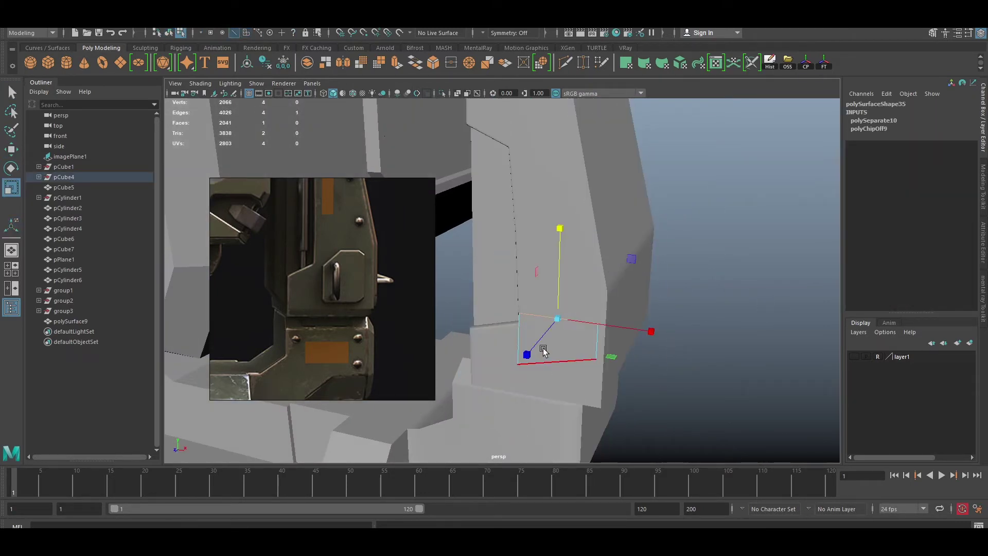
pyautogui.keyDown('alt'); pyautogui.moveTo(544, 348); pyautogui.dragTo(586, 321); pyautogui.keyUp('alt')
pyautogui.moveTo(680, 318); pyautogui.dragTo(622, 302)
pyautogui.press('w')
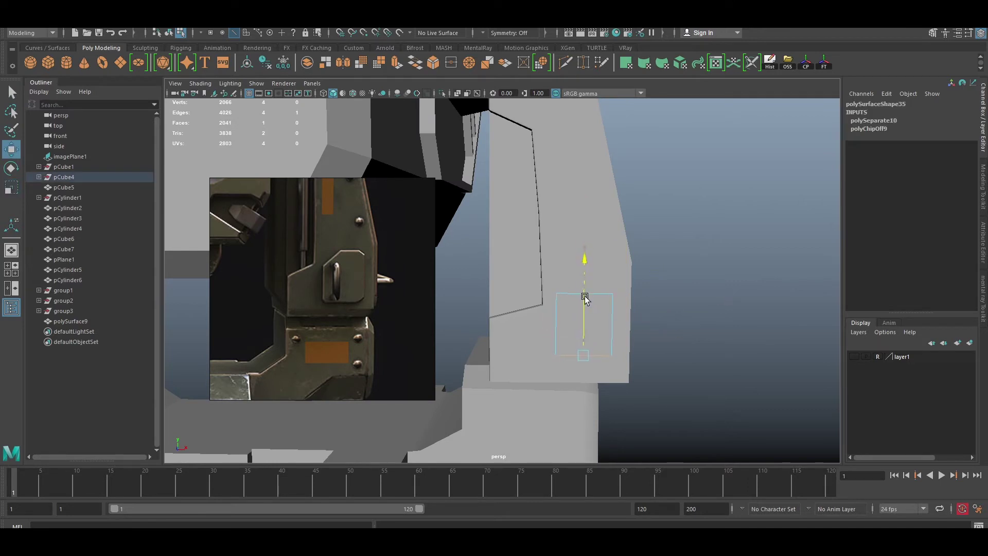
# Chamfer the panel's two top corners and connect the corner vertices with an edge
pyautogui.keyDown('shift'); pyautogui.moveTo(591, 252); pyautogui.dragTo(592, 280, button='right'); pyautogui.keyUp('shift')
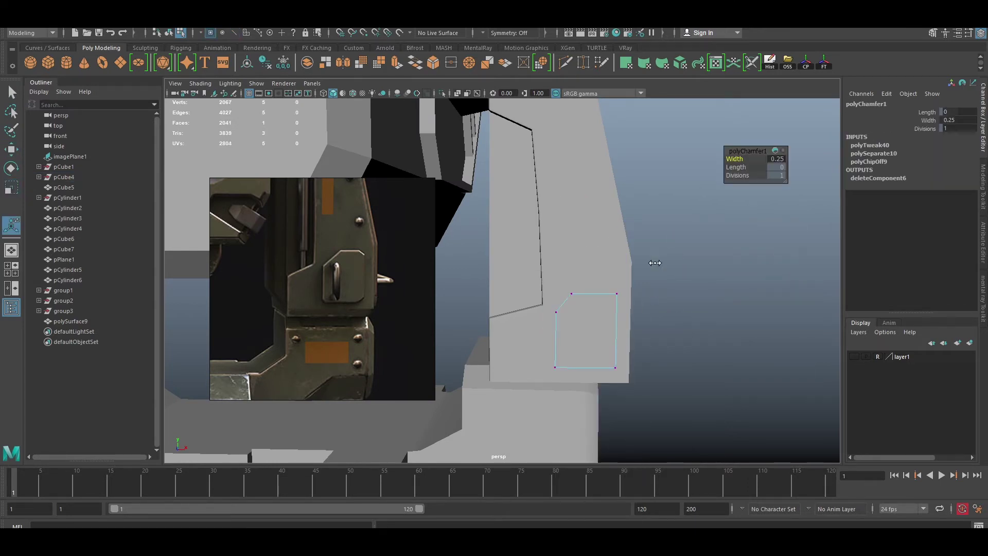
pyautogui.keyDown('alt'); pyautogui.moveTo(653, 263); pyautogui.dragTo(703, 269); pyautogui.keyUp('alt')
pyautogui.press('g')
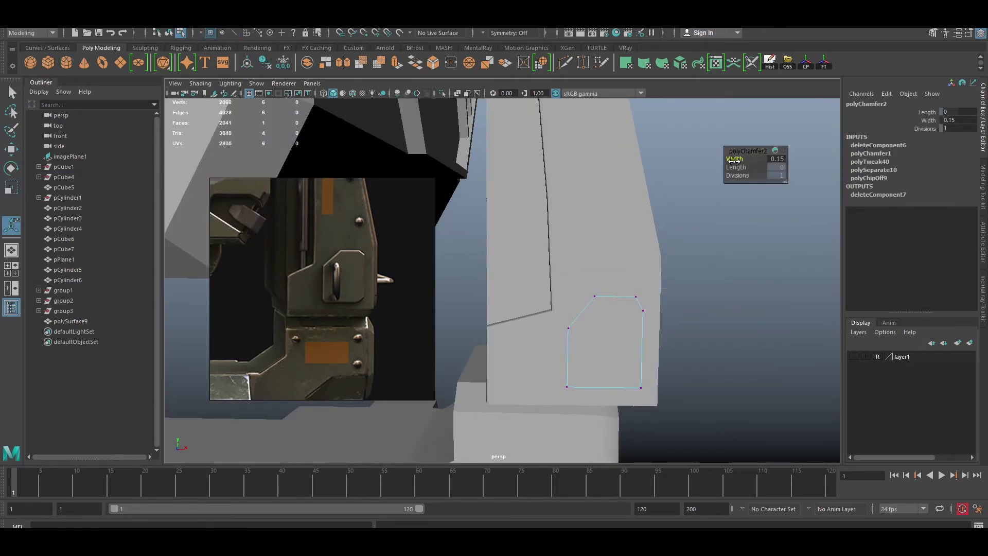
pyautogui.press('w')
pyautogui.click(638, 329)
pyautogui.keyDown('shift'); pyautogui.moveTo(746, 289); pyautogui.dragTo(606, 318, button='right'); pyautogui.keyUp('shift')
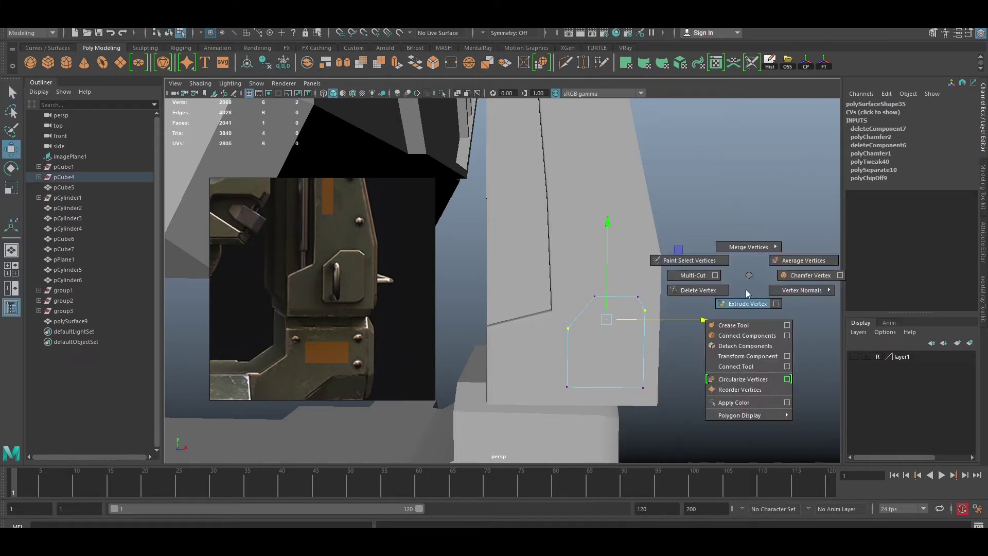
# Extrude the panel face with an offset to form an inset border
pyautogui.click(607, 318)
pyautogui.keyDown('shift'); pyautogui.moveTo(708, 273); pyautogui.dragTo(728, 255, button='right'); pyautogui.keyUp('shift')
pyautogui.keyDown('alt'); pyautogui.moveTo(669, 288); pyautogui.dragTo(528, 364); pyautogui.keyUp('alt')
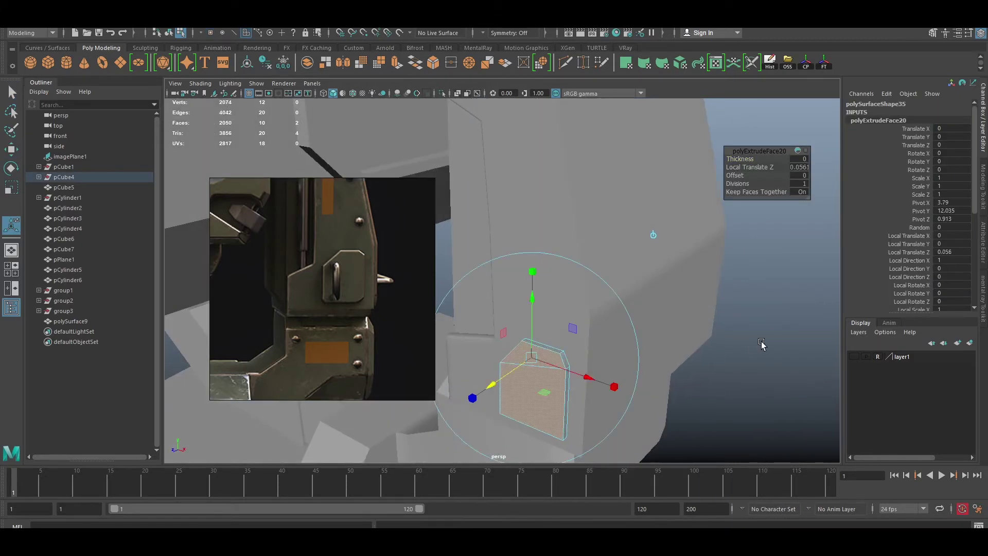
pyautogui.click(528, 363)
pyautogui.click(799, 176)
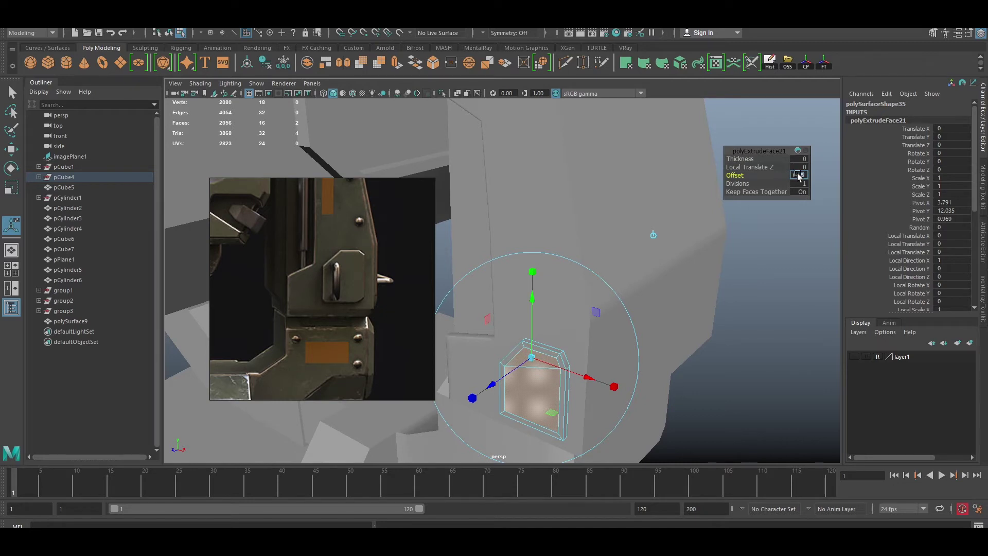
pyautogui.write('.02')
pyautogui.moveTo(552, 252); pyautogui.dragTo(600, 235, button='right')
pyautogui.moveTo(607, 268)
pyautogui.keyDown('alt'); pyautogui.mouseDown()
pyautogui.moveTo(724, 324)
pyautogui.moveTo(563, 408)
pyautogui.mouseUp(); pyautogui.keyUp('alt')
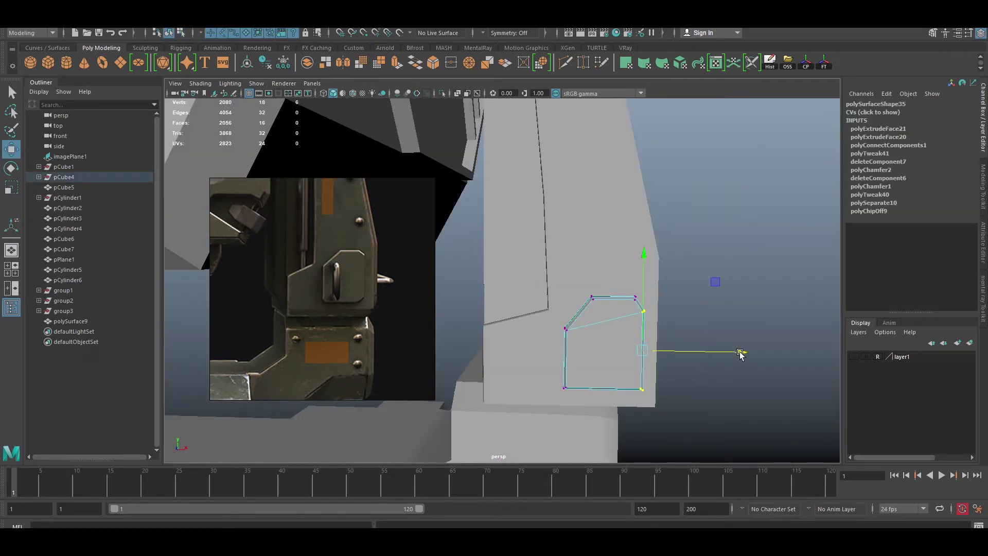
pyautogui.moveTo(640, 341)
pyautogui.keyDown('alt'); pyautogui.mouseDown()
pyautogui.moveTo(752, 259)
pyautogui.moveTo(720, 312)
pyautogui.mouseUp(); pyautogui.keyUp('alt')
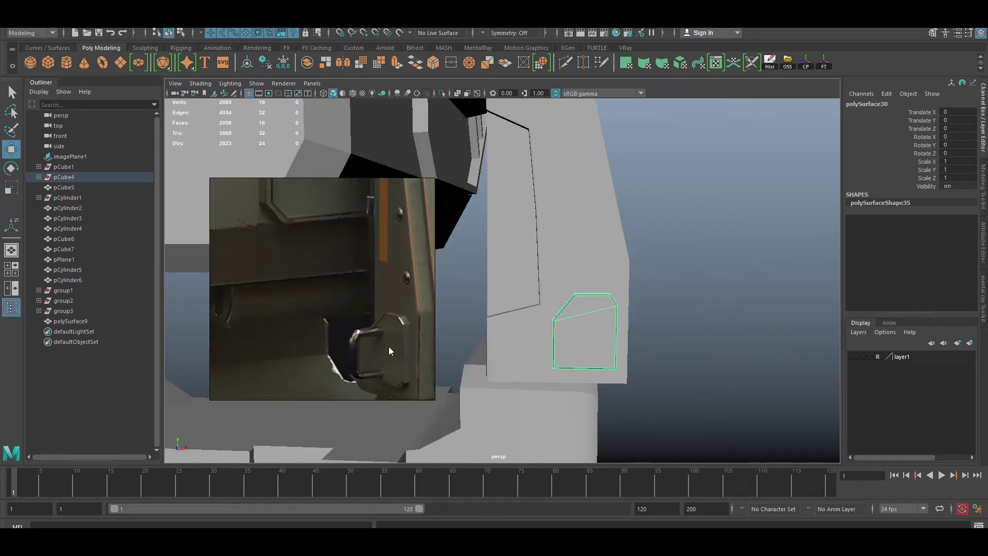
pyautogui.click(760, 284)
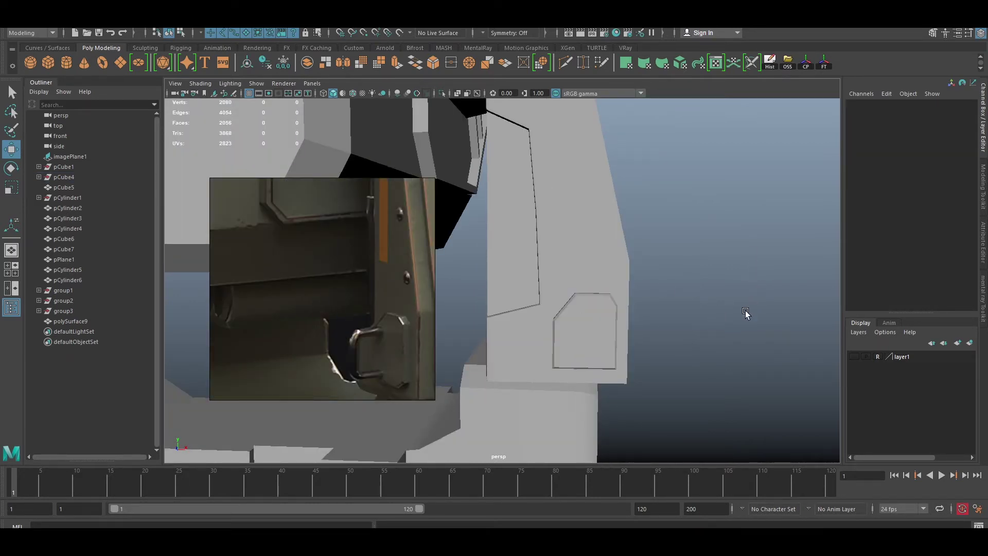
pyautogui.keyDown('alt'); pyautogui.moveTo(746, 311); pyautogui.dragTo(668, 311, button='right'); pyautogui.keyUp('alt')
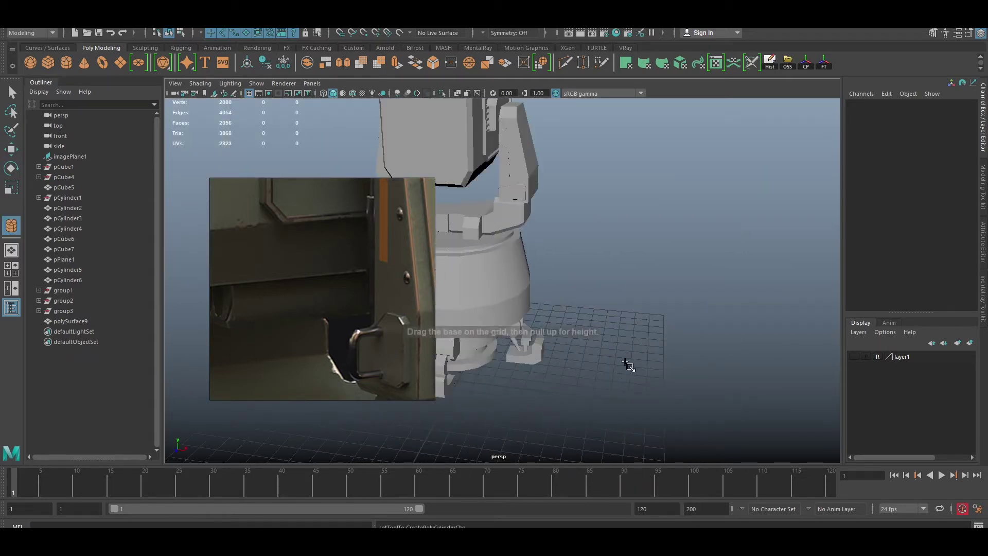
# Create a cylinder and delete its top cap
pyautogui.moveTo(628, 364); pyautogui.dragTo(633, 319)
pyautogui.keyDown('alt'); pyautogui.moveTo(717, 353); pyautogui.dragTo(701, 370); pyautogui.keyUp('alt')
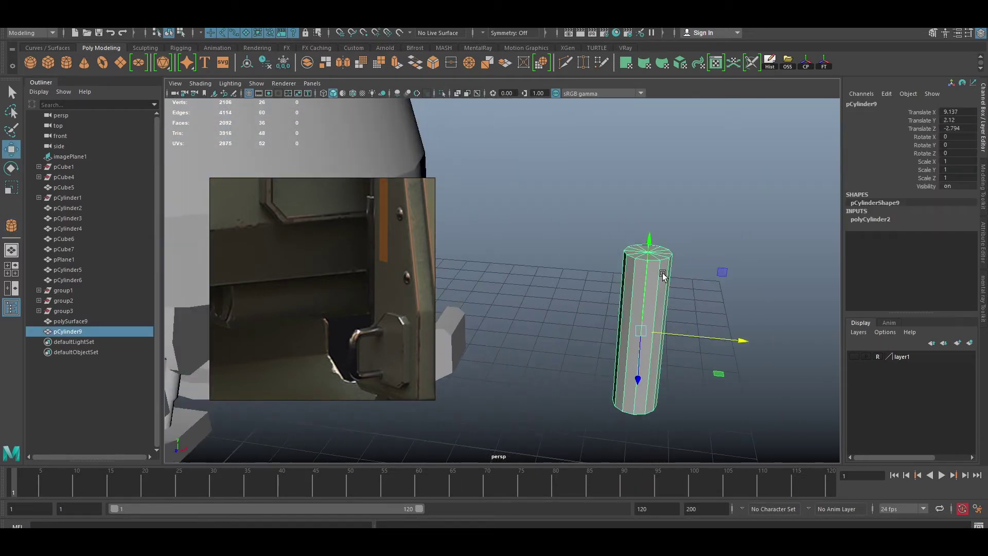
pyautogui.press('Delete')
# Create a torus and delete most of its faces, leaving a single bend
pyautogui.keyDown('shift'); pyautogui.moveTo(692, 245); pyautogui.dragTo(670, 278, button='right'); pyautogui.keyUp('shift')
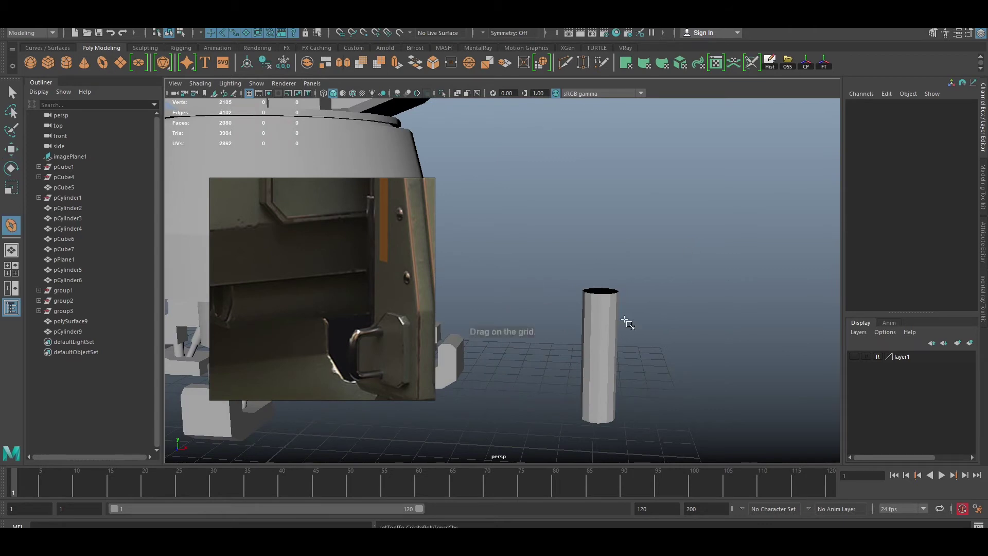
pyautogui.moveTo(705, 372)
pyautogui.mouseDown()
pyautogui.moveTo(762, 374)
pyautogui.moveTo(721, 278)
pyautogui.mouseUp()
pyautogui.press('e')
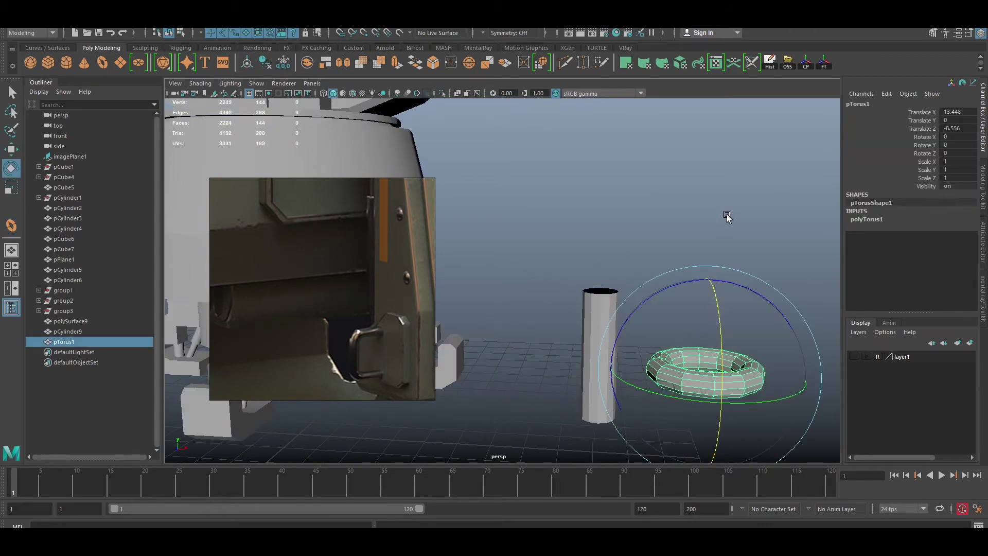
pyautogui.keyDown('alt'); pyautogui.moveTo(728, 214); pyautogui.dragTo(691, 172); pyautogui.keyUp('alt')
pyautogui.press('F10')
pyautogui.doubleClick(640, 254)
pyautogui.press('w')
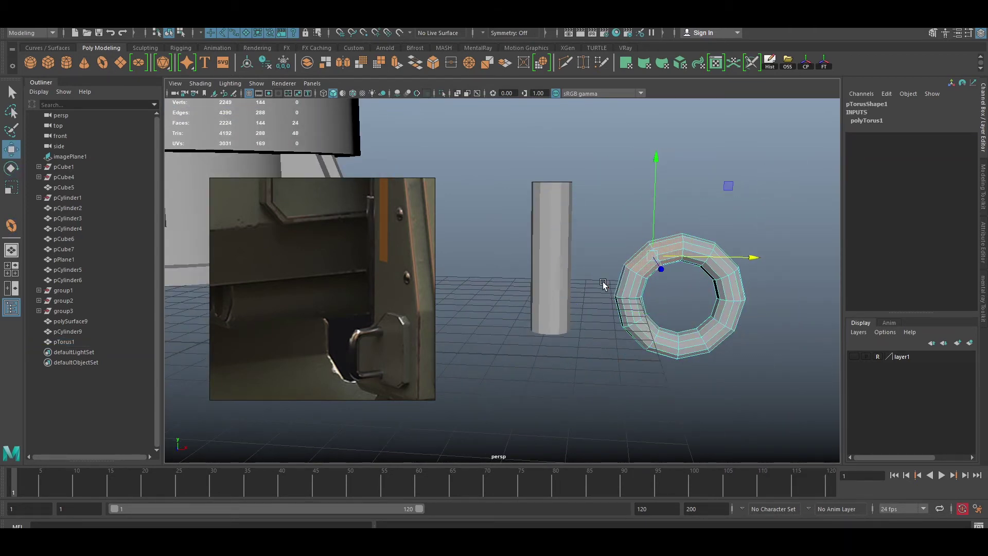
pyautogui.press('Delete')
pyautogui.press('F8')
# Move the torus bend up to sit on top of the open cylinder
pyautogui.moveTo(674, 286); pyautogui.dragTo(579, 165)
pyautogui.moveTo(636, 231)
pyautogui.keyDown('alt'); pyautogui.mouseDown()
pyautogui.moveTo(574, 282)
pyautogui.moveTo(681, 162)
pyautogui.moveTo(677, 230)
pyautogui.mouseUp(); pyautogui.keyUp('alt')
pyautogui.press('F9')
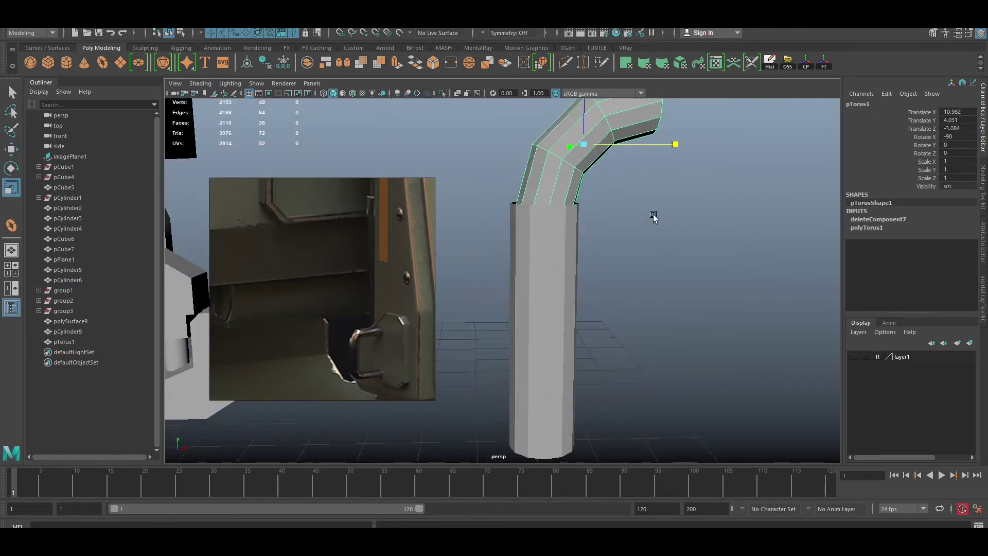
pyautogui.moveTo(603, 273); pyautogui.dragTo(562, 249)
pyautogui.press('F8')
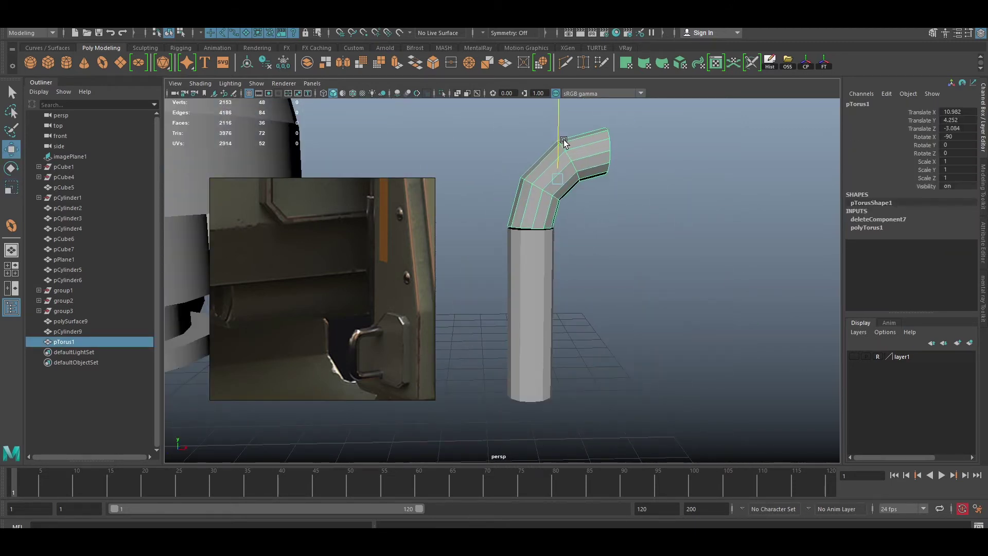
pyautogui.keyDown('alt'); pyautogui.moveTo(609, 202); pyautogui.dragTo(561, 190); pyautogui.keyUp('alt')
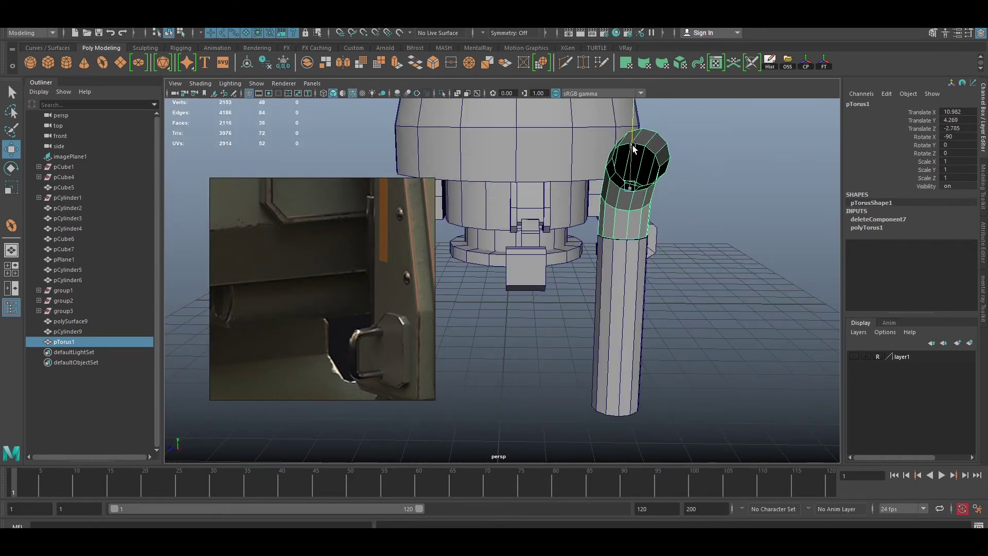
pyautogui.keyDown('alt'); pyautogui.moveTo(634, 149); pyautogui.dragTo(592, 185); pyautogui.keyUp('alt')
# Bridge the bend to the cylinder and extrude the bend's open end sideways
pyautogui.click(586, 217)
pyautogui.press('F11')
pyautogui.keyDown('alt'); pyautogui.moveTo(628, 154); pyautogui.dragTo(637, 227); pyautogui.keyUp('alt')
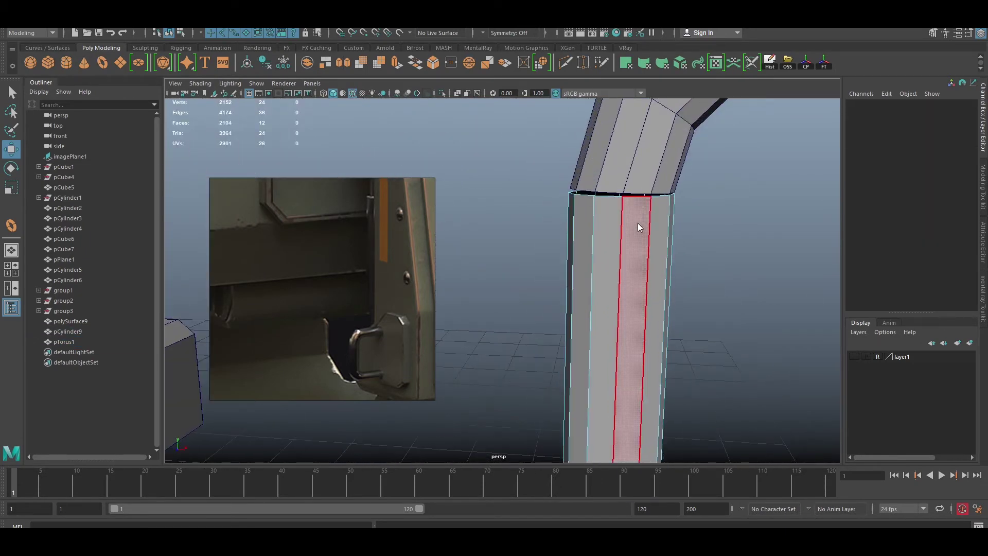
pyautogui.keyDown('shift'); pyautogui.moveTo(710, 221); pyautogui.dragTo(709, 282, button='right'); pyautogui.keyUp('shift')
pyautogui.scroll(5, 626, 259)
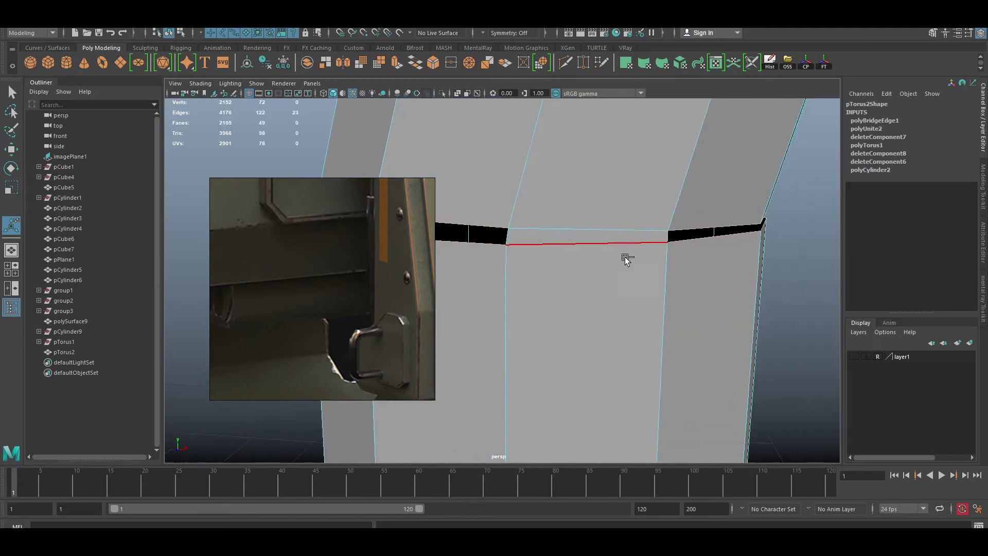
pyautogui.keyDown('shift'); pyautogui.moveTo(626, 258); pyautogui.dragTo(666, 233, button='right'); pyautogui.keyUp('shift')
pyautogui.scroll(-8, 666, 233)
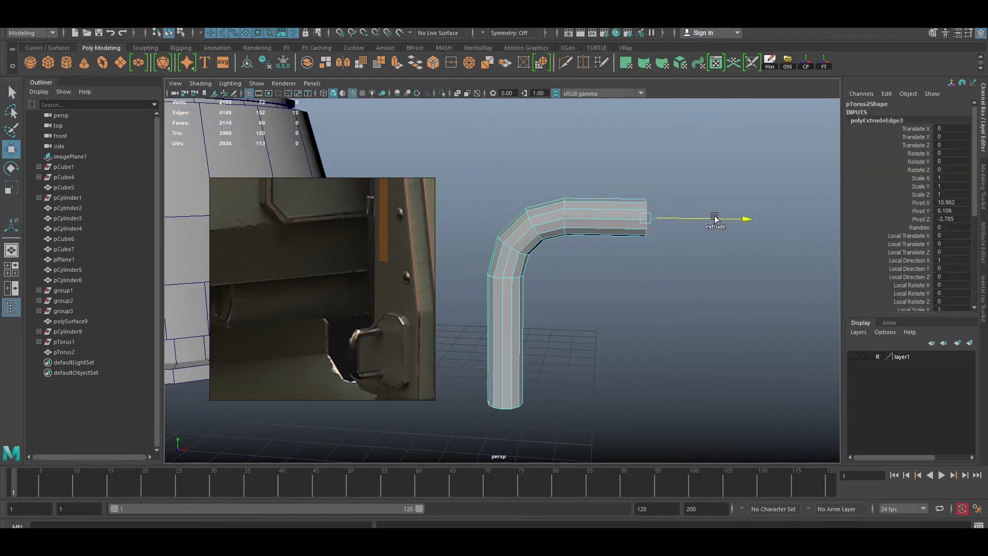
pyautogui.press('F8')
# Mirror a duplicate of the pipe into a U shape, combine both halves and merge seam vertices
pyautogui.hotkey('alt', 'shift', 'd')
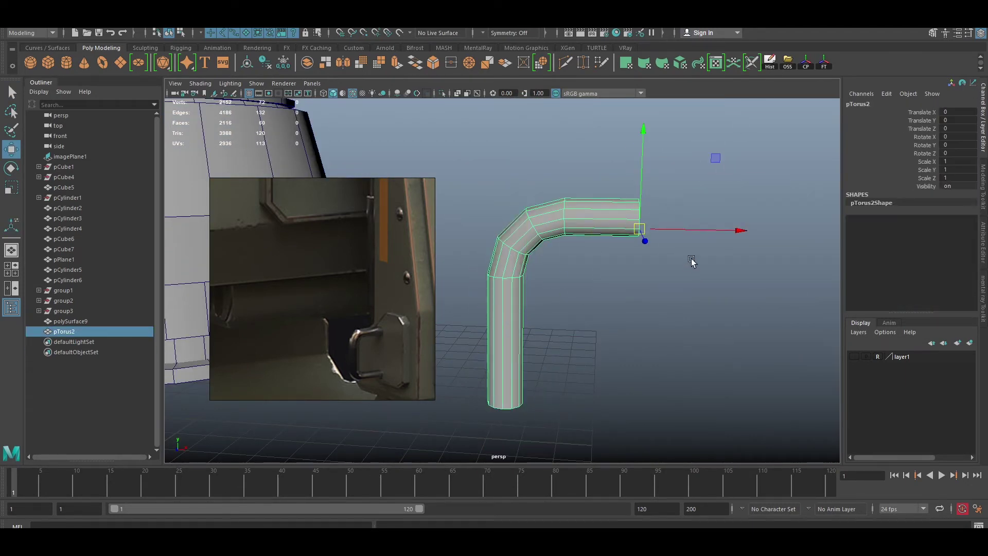
pyautogui.hotkey('ctrl', 'd')
pyautogui.press('r')
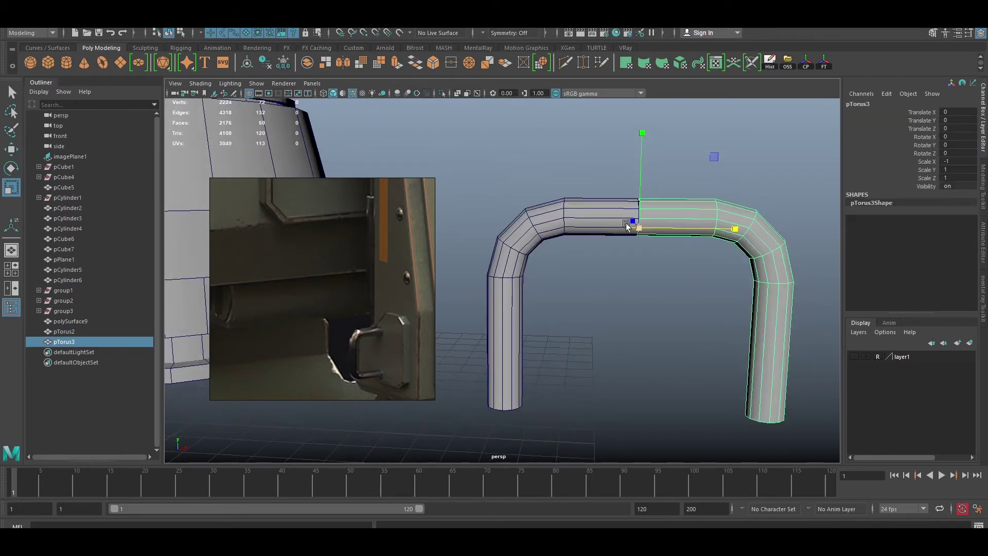
pyautogui.press('F8')
pyautogui.keyDown('shift'); pyautogui.moveTo(594, 214); pyautogui.dragTo(682, 208, button='right'); pyautogui.keyUp('shift')
pyautogui.press('F9')
pyautogui.keyDown('shift'); pyautogui.rightClick(671, 214); pyautogui.keyUp('shift')
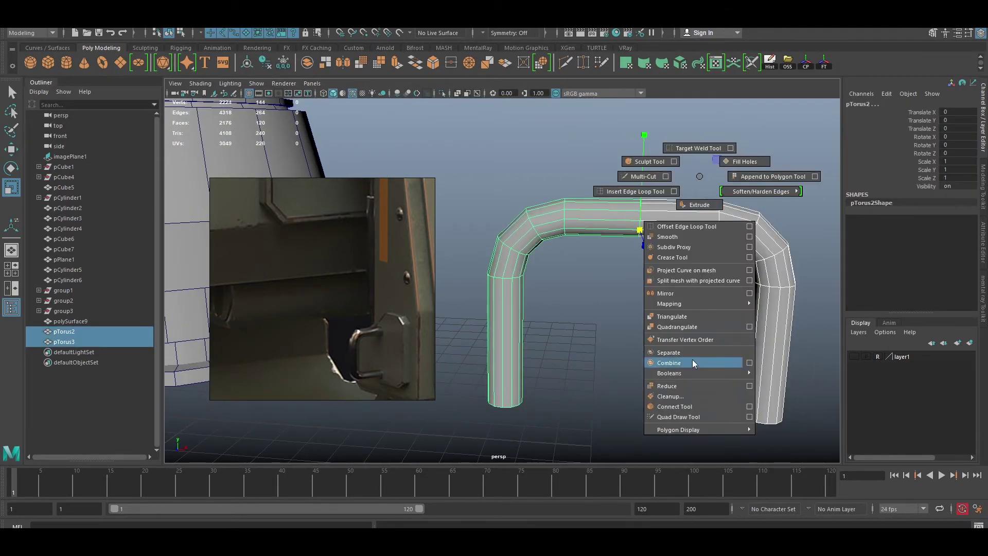
pyautogui.click(671, 186)
pyautogui.press('F8')
# Delete the U-shaped handle's construction history and view it beside the turret
pyautogui.keyDown('alt'); pyautogui.moveTo(529, 269); pyautogui.dragTo(675, 220); pyautogui.keyUp('alt')
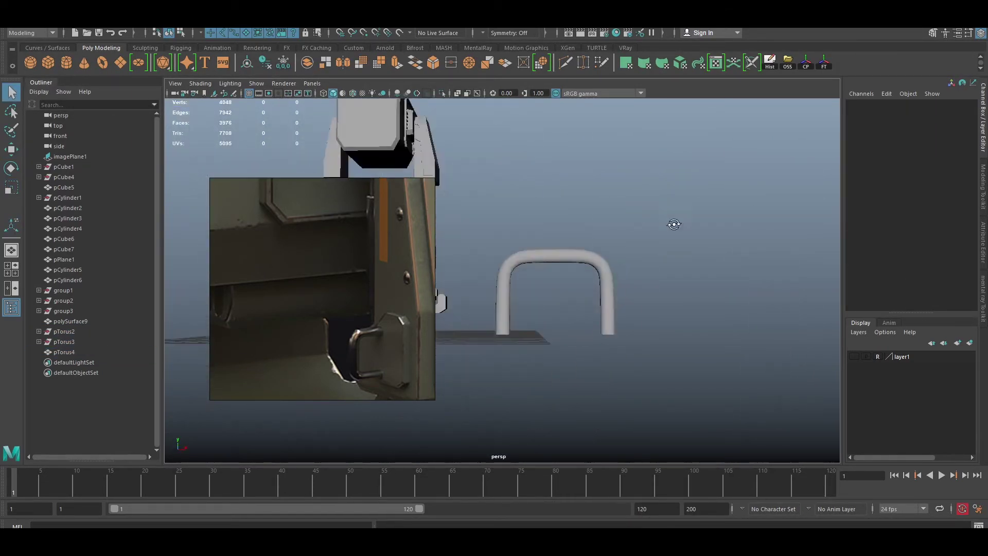
pyautogui.press('w')
pyautogui.hotkey('alt', 'shift', 'd')
pyautogui.moveTo(687, 184)
pyautogui.keyDown('alt'); pyautogui.mouseDown()
pyautogui.moveTo(739, 243)
pyautogui.moveTo(592, 258)
pyautogui.mouseUp(); pyautogui.keyUp('alt')
# Shrink the torus handle to 0.209 and move it beside the turret base
pyautogui.press('r')
pyautogui.press('e')
pyautogui.press('w')
pyautogui.moveTo(762, 242); pyautogui.dragTo(618, 222)
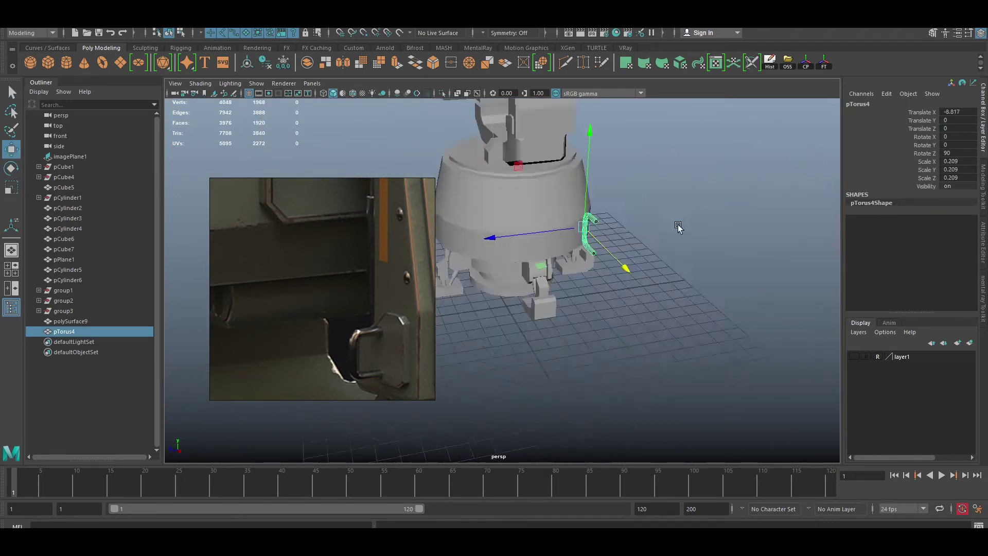
pyautogui.keyDown('alt'); pyautogui.moveTo(669, 289); pyautogui.dragTo(733, 319, button='right'); pyautogui.keyUp('alt')
pyautogui.moveTo(543, 214); pyautogui.dragTo(530, 215)
# Tilt the handle 75 degrees around X, shrink it further, and check its placement on the arm
pyautogui.press('f')
pyautogui.press('e')
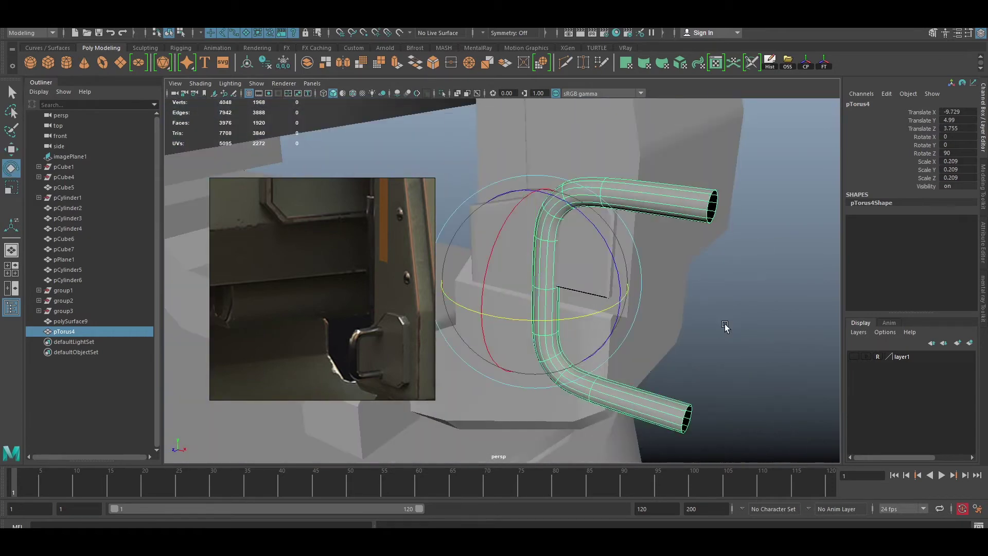
pyautogui.moveTo(728, 327); pyautogui.dragTo(727, 360)
pyautogui.press('r')
pyautogui.press('w')
pyautogui.moveTo(503, 303)
pyautogui.mouseDown()
pyautogui.moveTo(430, 328)
pyautogui.moveTo(475, 277)
pyautogui.mouseUp()
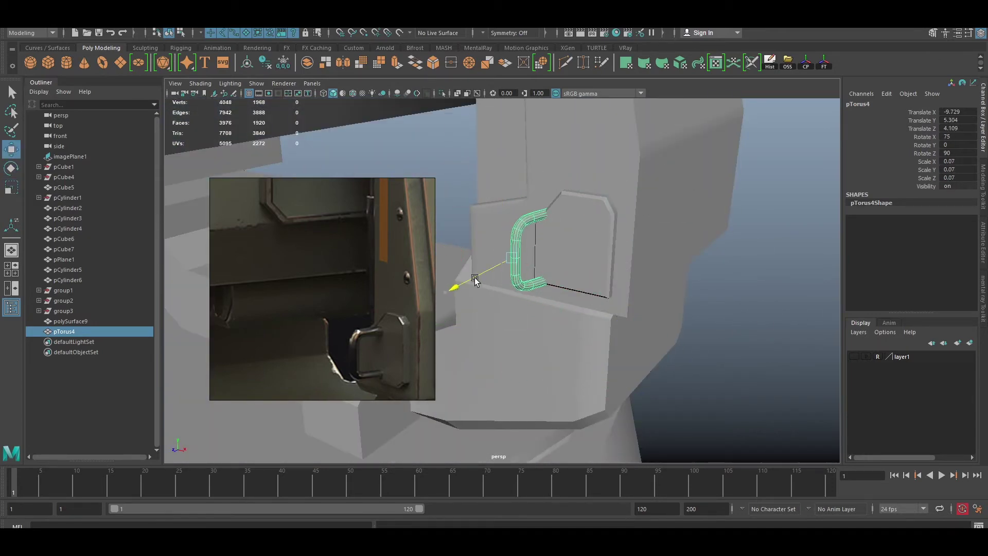
pyautogui.keyDown('alt'); pyautogui.moveTo(523, 215); pyautogui.dragTo(679, 270); pyautogui.keyUp('alt')
pyautogui.keyDown('alt'); pyautogui.moveTo(679, 270); pyautogui.dragTo(638, 247, button='right'); pyautogui.keyUp('alt')
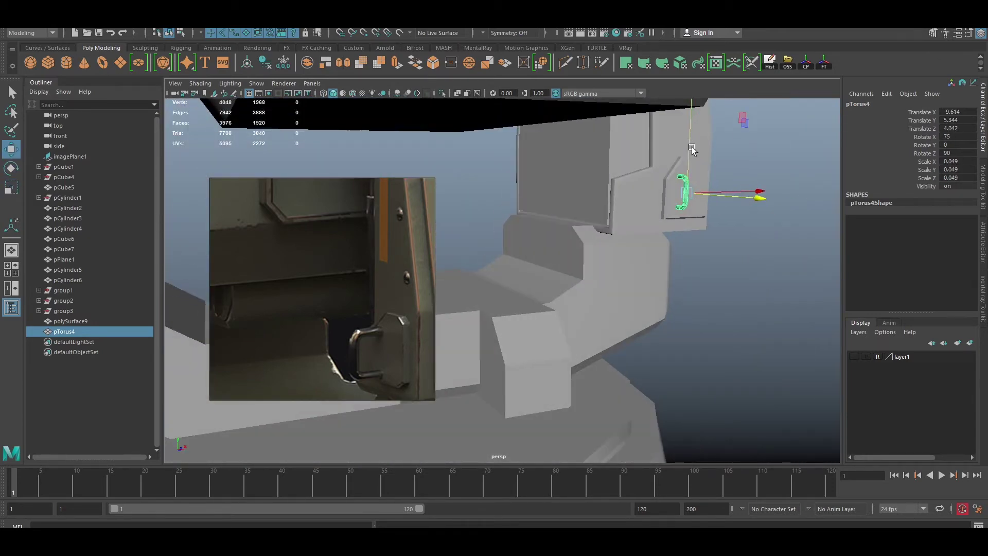
pyautogui.click(721, 232)
pyautogui.keyDown('alt'); pyautogui.moveTo(612, 246); pyautogui.dragTo(697, 267); pyautogui.keyUp('alt')
pyautogui.scroll(-5, 693, 270)
pyautogui.scroll(6, 669, 280)
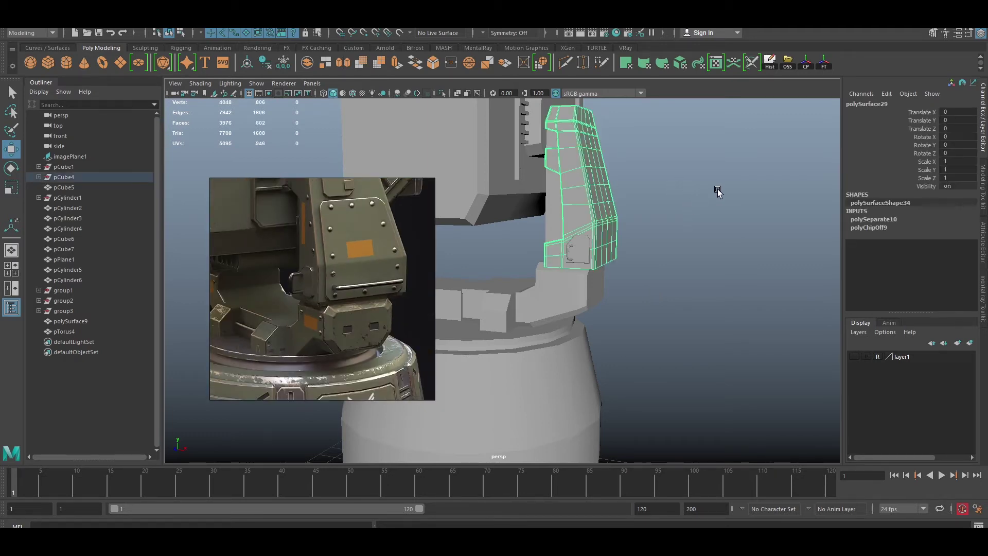
# Extract the arm block's chosen faces into a separate panel
pyautogui.press('F11')
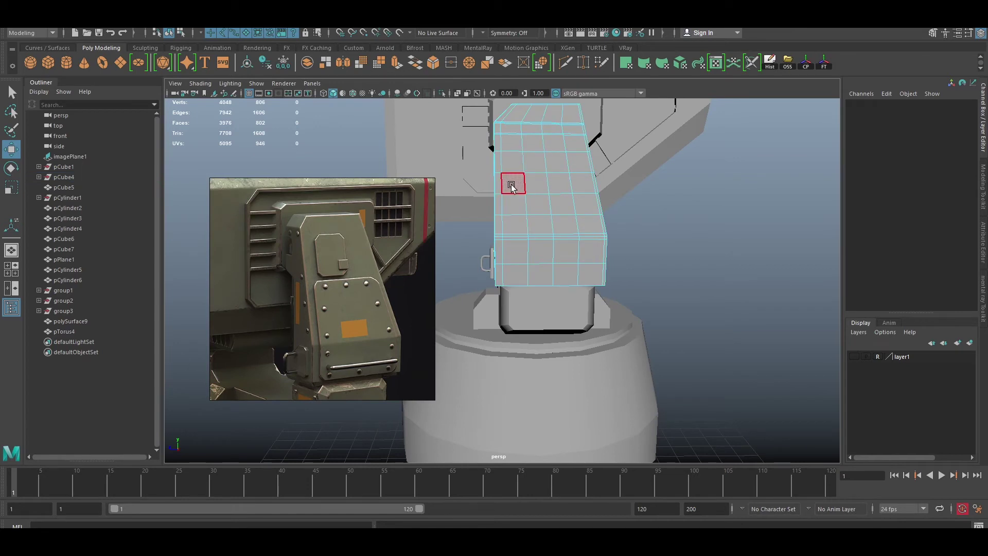
pyautogui.keyDown('alt'); pyautogui.moveTo(512, 181); pyautogui.dragTo(546, 184); pyautogui.keyUp('alt')
pyautogui.keyDown('shift'); pyautogui.moveTo(569, 237); pyautogui.dragTo(702, 227, button='right'); pyautogui.keyUp('shift')
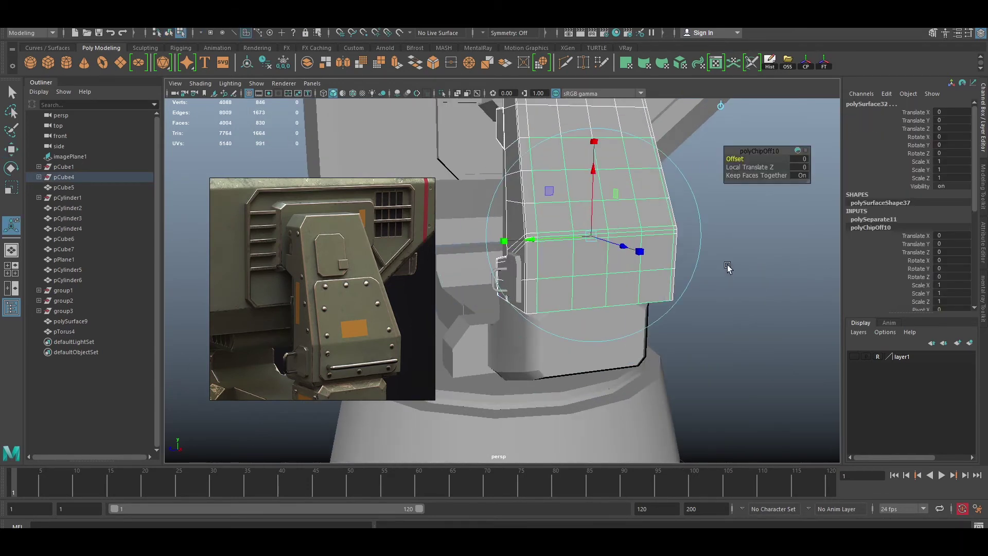
pyautogui.hotkey('ctrl', 'F11')
pyautogui.scroll(3, 745, 278)
# Add an edge loop near the panel's bottom, extrude it for thickness, and bevel its edges
pyautogui.keyDown('ctrl'); pyautogui.click(632, 300); pyautogui.keyUp('ctrl')
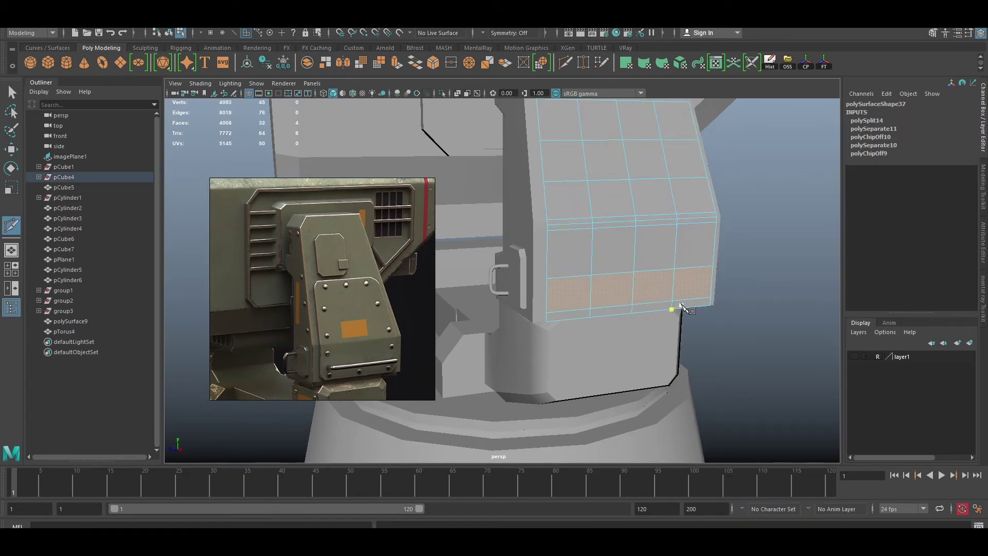
pyautogui.hotkey('ctrl', 'F11')
pyautogui.keyDown('alt'); pyautogui.moveTo(695, 298); pyautogui.dragTo(775, 221); pyautogui.keyUp('alt')
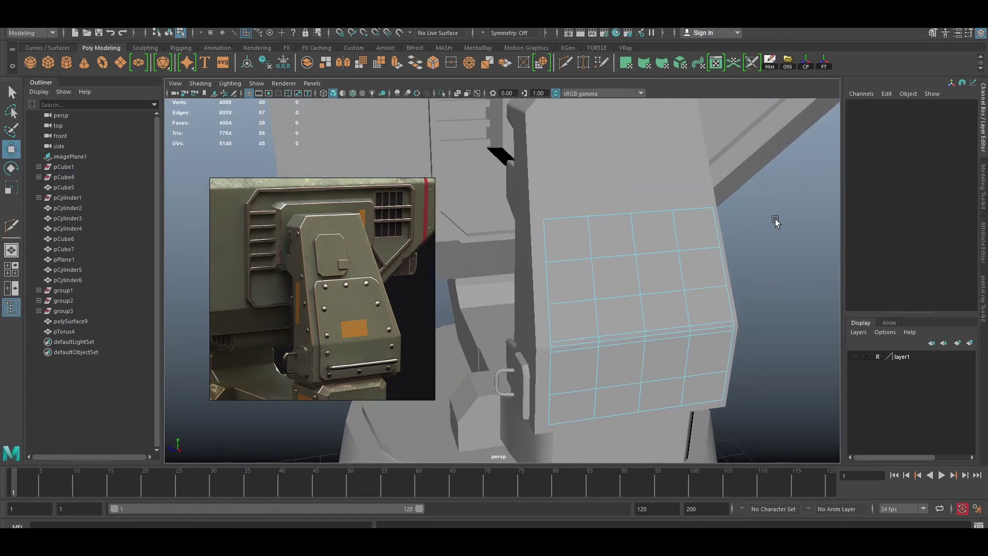
pyautogui.hotkey('ctrl', 'e')
pyautogui.press('w')
pyautogui.moveTo(791, 265)
pyautogui.keyDown('alt'); pyautogui.mouseDown()
pyautogui.moveTo(591, 213)
pyautogui.moveTo(463, 268)
pyautogui.mouseUp(); pyautogui.keyUp('alt')
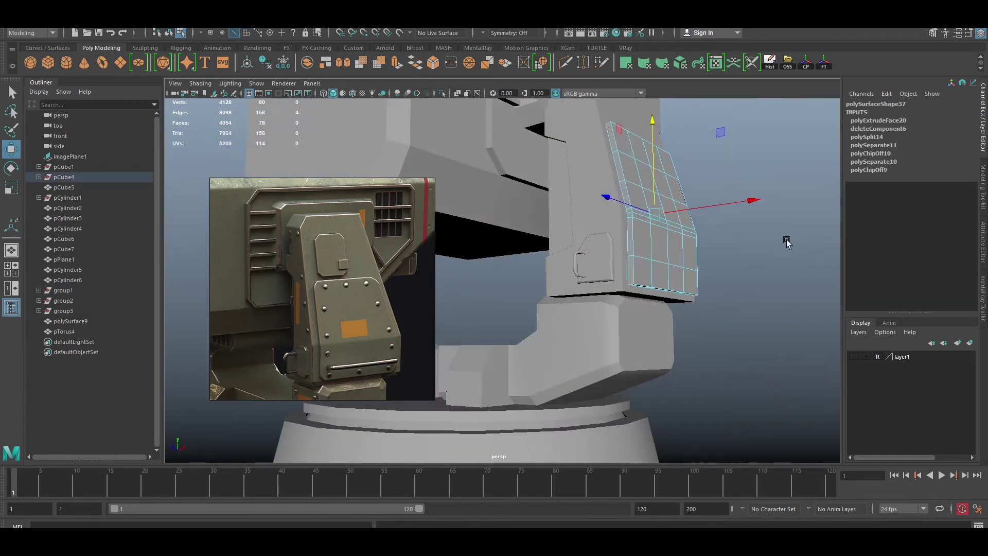
pyautogui.hotkey('ctrl', 'b')
pyautogui.moveTo(592, 288)
pyautogui.keyDown('alt'); pyautogui.mouseDown()
pyautogui.moveTo(668, 254)
pyautogui.moveTo(633, 268)
pyautogui.moveTo(585, 388)
pyautogui.mouseUp(); pyautogui.keyUp('alt')
pyautogui.click(584, 273)
# Duplicate the torus handle, rotate it horizontal, and place it under the front panel
pyautogui.hotkey('ctrl', 'd')
pyautogui.press('e')
pyautogui.moveTo(638, 309); pyautogui.dragTo(778, 375)
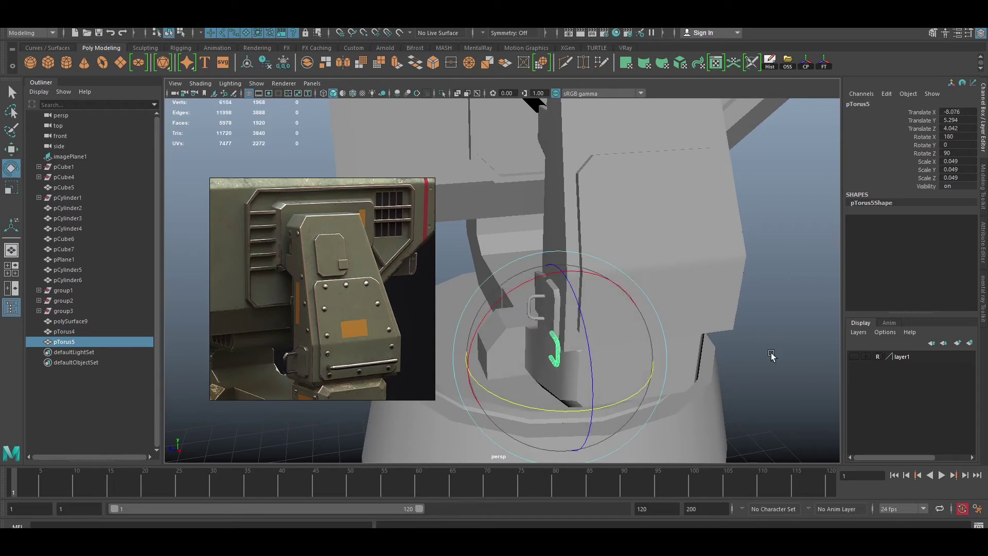
pyautogui.moveTo(796, 313); pyautogui.dragTo(517, 367, button='middle')
pyautogui.press('w')
pyautogui.moveTo(671, 305)
pyautogui.keyDown('alt'); pyautogui.mouseDown()
pyautogui.moveTo(654, 286)
pyautogui.moveTo(669, 293)
pyautogui.moveTo(636, 287)
pyautogui.moveTo(638, 304)
pyautogui.moveTo(675, 307)
pyautogui.mouseUp(); pyautogui.keyUp('alt')
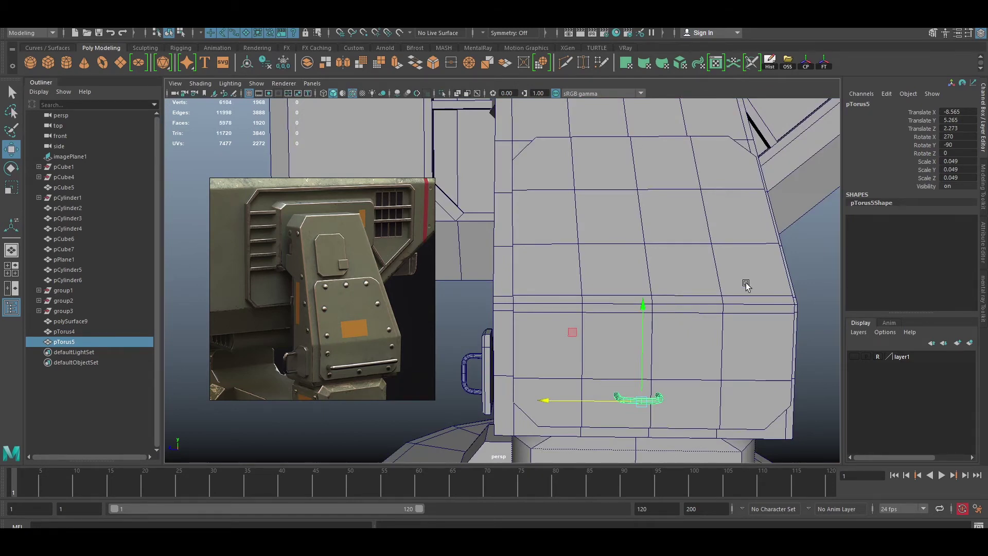
pyautogui.press('f')
pyautogui.moveTo(594, 275)
pyautogui.keyDown('alt'); pyautogui.mouseDown()
pyautogui.moveTo(620, 223)
pyautogui.moveTo(751, 216)
pyautogui.moveTo(809, 233)
pyautogui.mouseUp(); pyautogui.keyUp('alt')
# Scale the handle's end vertices to lengthen it along the panel's lower edge
pyautogui.press('r')
pyautogui.press('F8')
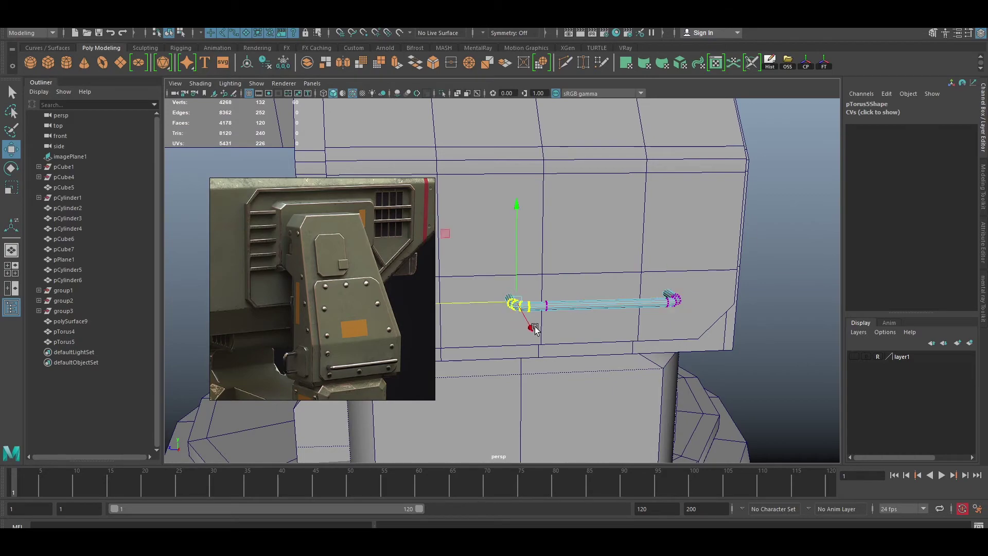
pyautogui.scroll(3, 436, 309)
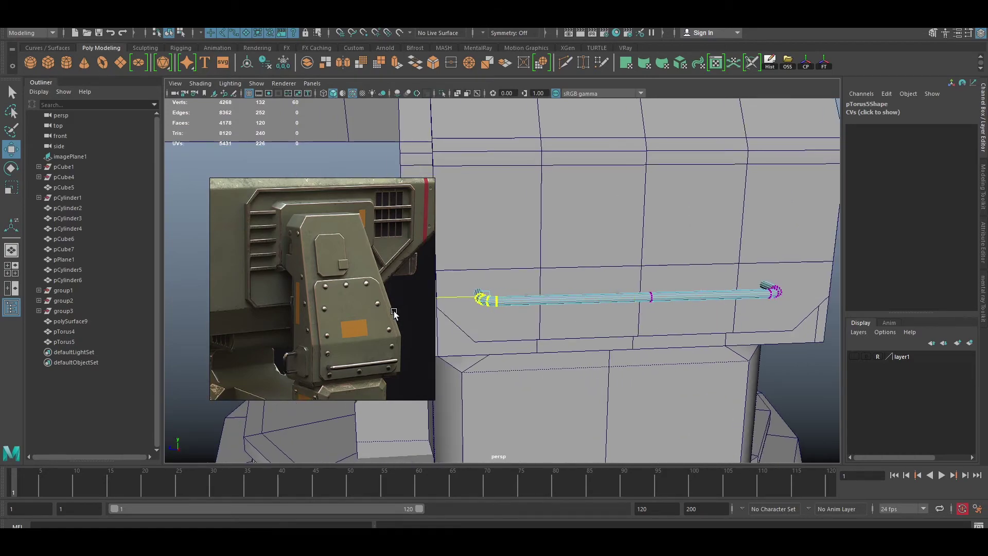
pyautogui.scroll(-3, 394, 314)
pyautogui.click(750, 261)
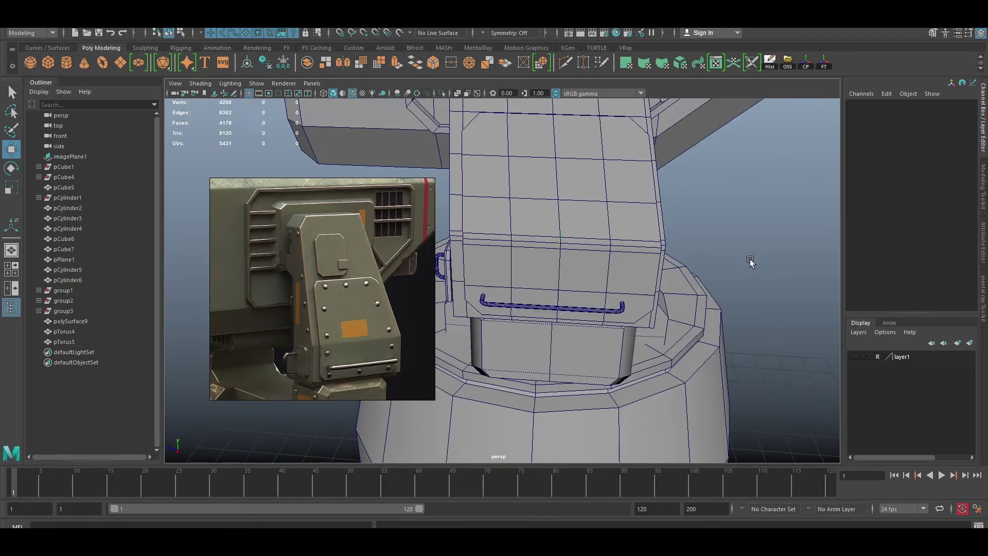
pyautogui.moveTo(750, 260)
pyautogui.keyDown('alt'); pyautogui.mouseDown()
pyautogui.moveTo(688, 260)
pyautogui.moveTo(651, 229)
pyautogui.moveTo(573, 232)
pyautogui.moveTo(748, 269)
pyautogui.moveTo(714, 259)
pyautogui.mouseUp(); pyautogui.keyUp('alt')
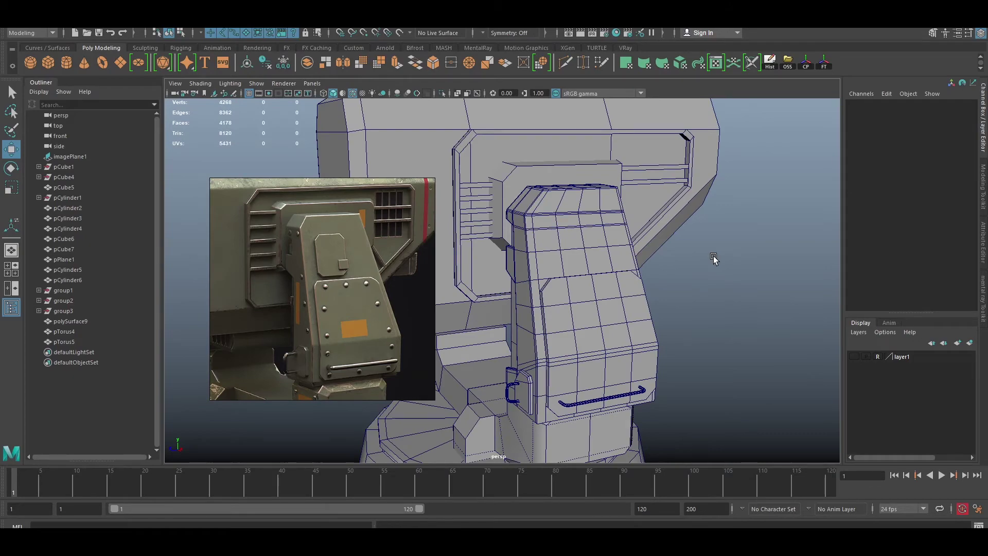
pyautogui.scroll(3, 629, 331)
pyautogui.scroll(3, 631, 331)
# Fine-tune the long handle's end vertices and check its fit in wireframe
pyautogui.keyDown('alt'); pyautogui.moveTo(631, 331); pyautogui.dragTo(585, 331); pyautogui.keyUp('alt')
pyautogui.click(585, 331)
pyautogui.press('F9')
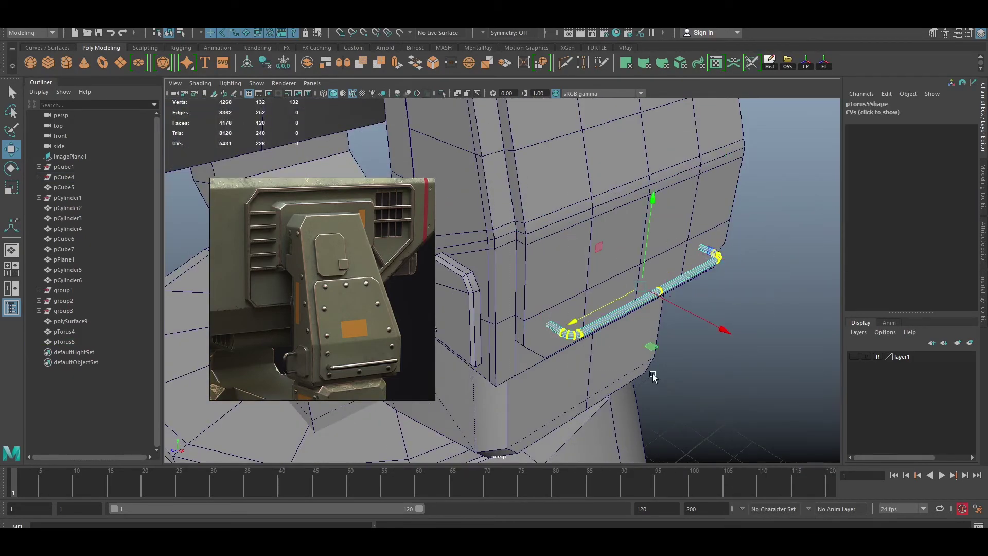
pyautogui.press('4')
pyautogui.press('5')
pyautogui.press('F8')
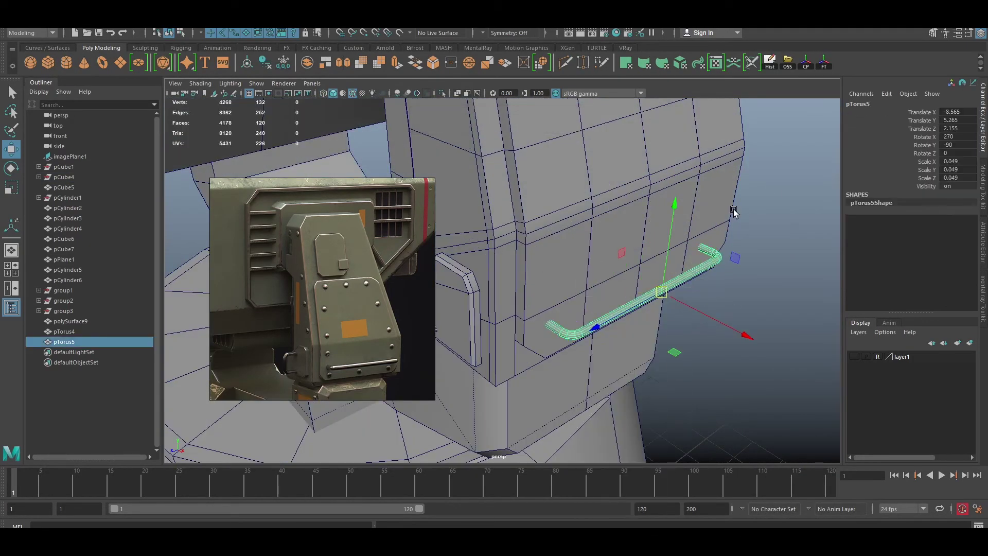
pyautogui.click(733, 209)
pyautogui.moveTo(770, 222)
pyautogui.keyDown('alt'); pyautogui.mouseDown()
pyautogui.moveTo(671, 276)
pyautogui.moveTo(529, 258)
pyautogui.mouseUp(); pyautogui.keyUp('alt')
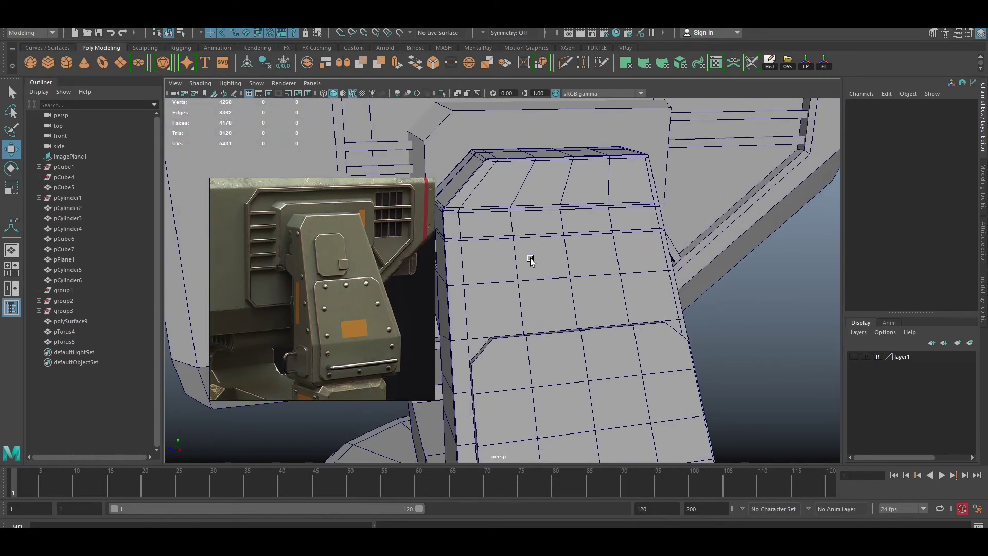
# Delete the extra edge loop on the upper arm's face and try an extrusion, then undo it
pyautogui.moveTo(529, 258)
pyautogui.mouseDown(button='right')
pyautogui.moveTo(499, 242)
pyautogui.moveTo(788, 462)
pyautogui.mouseUp(button='right')
pyautogui.rightClick(773, 251)
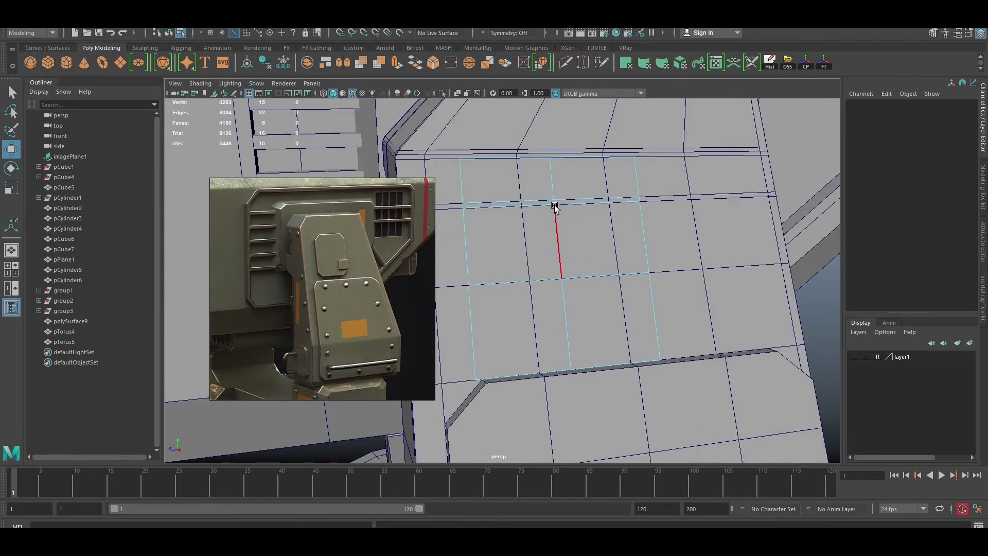
pyautogui.moveTo(623, 184); pyautogui.dragTo(561, 353)
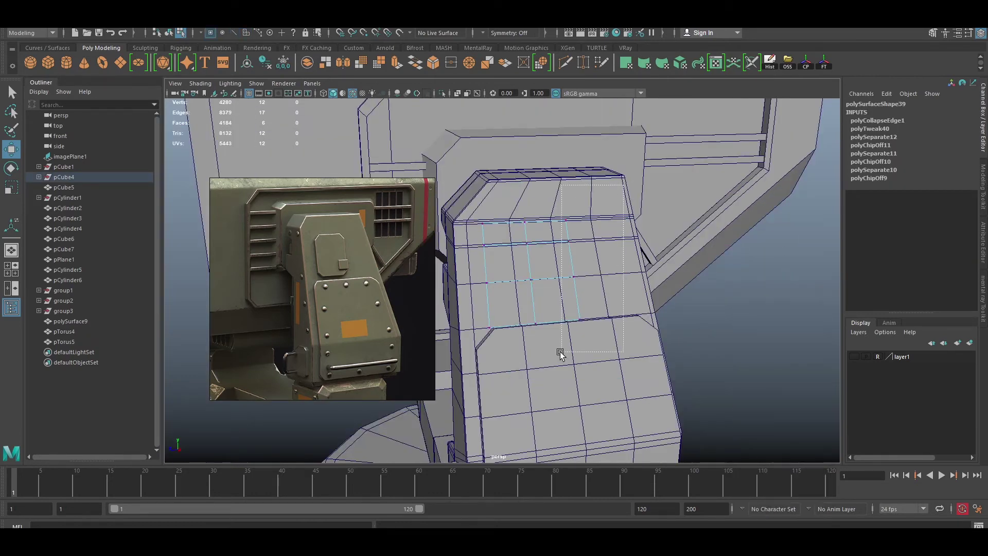
pyautogui.hotkey('ctrl', 'Delete')
pyautogui.click(529, 261)
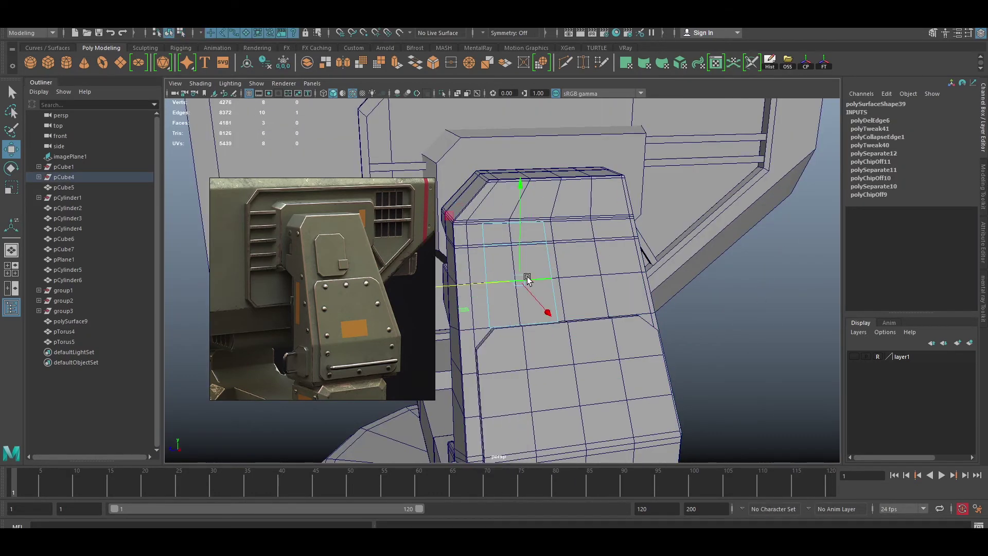
pyautogui.moveTo(526, 226); pyautogui.dragTo(458, 278, button='right')
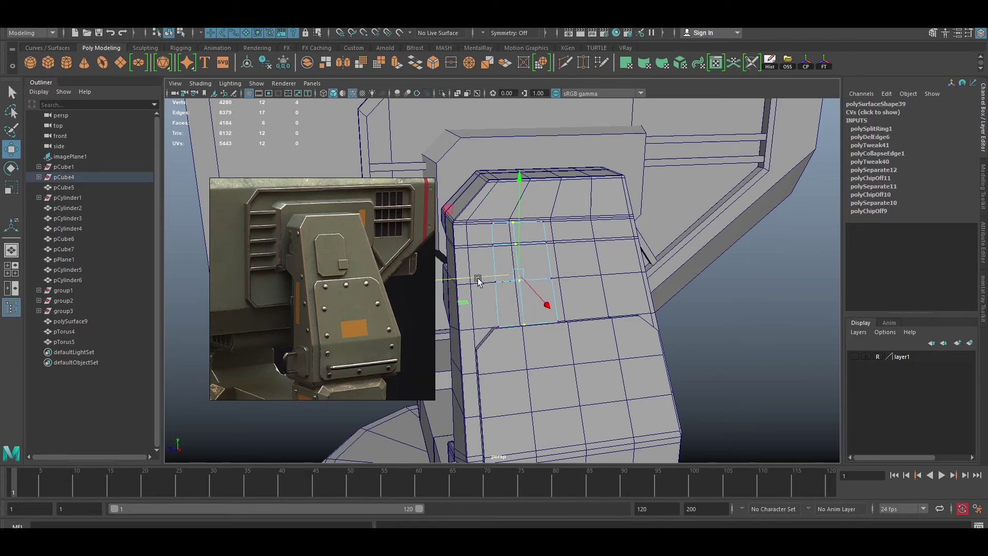
pyautogui.hotkey('ctrl', 'e')
pyautogui.keyDown('alt'); pyautogui.moveTo(737, 280); pyautogui.dragTo(760, 306); pyautogui.keyUp('alt')
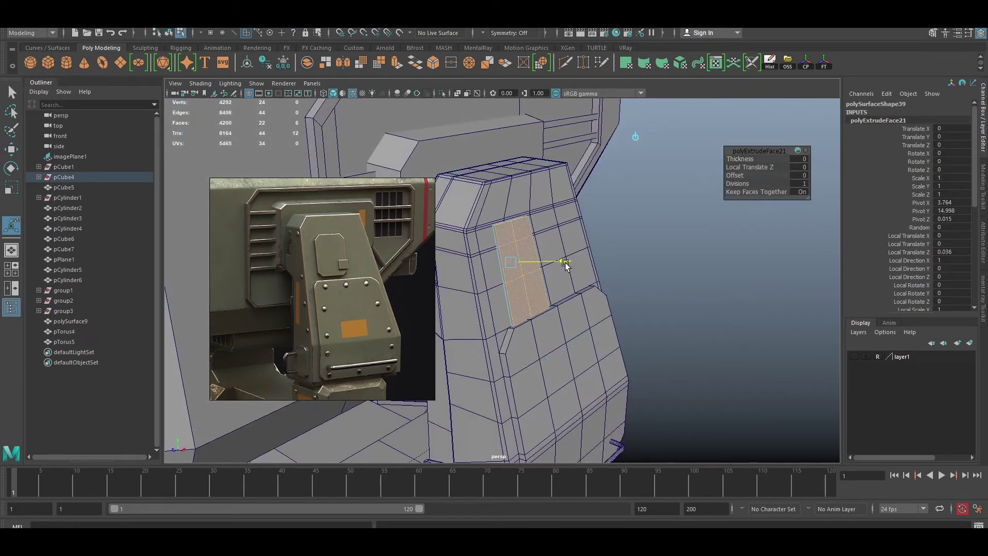
pyautogui.hotkey('ctrl', 'z')
# Cut a small rectangular panel outline, remove leftover edges and vertices, and extrude the panel faces
pyautogui.keyDown('shift'); pyautogui.moveTo(685, 309); pyautogui.dragTo(680, 304, button='right'); pyautogui.keyUp('shift')
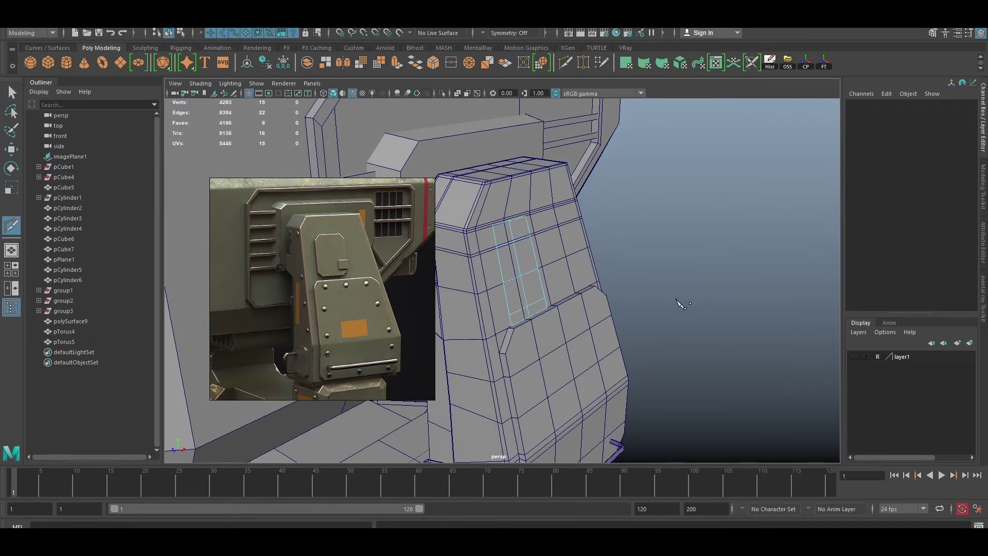
pyautogui.keyDown('shift'); pyautogui.moveTo(721, 250); pyautogui.dragTo(708, 318, button='right'); pyautogui.keyUp('shift')
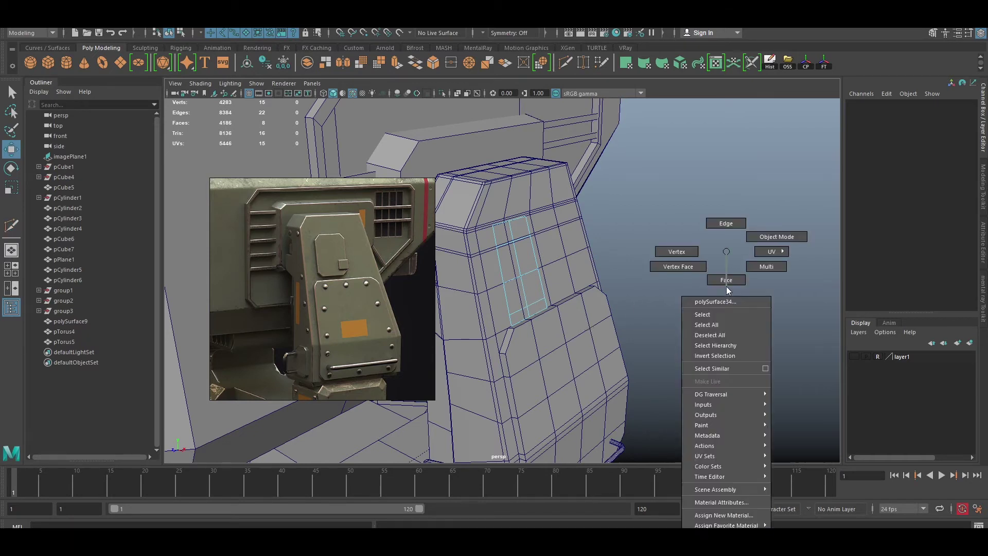
pyautogui.click(519, 226)
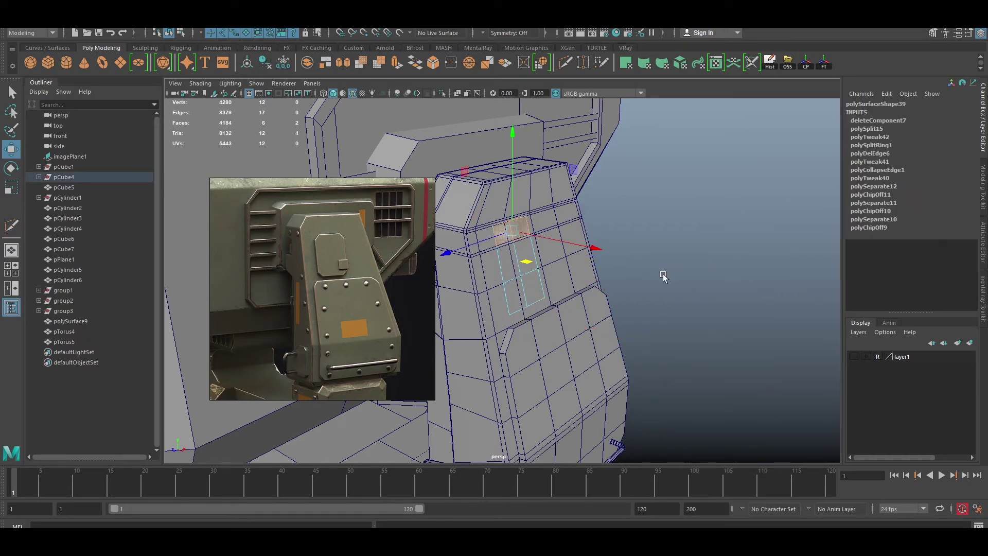
pyautogui.keyDown('shift'); pyautogui.moveTo(706, 242); pyautogui.dragTo(706, 221, button='right'); pyautogui.keyUp('shift')
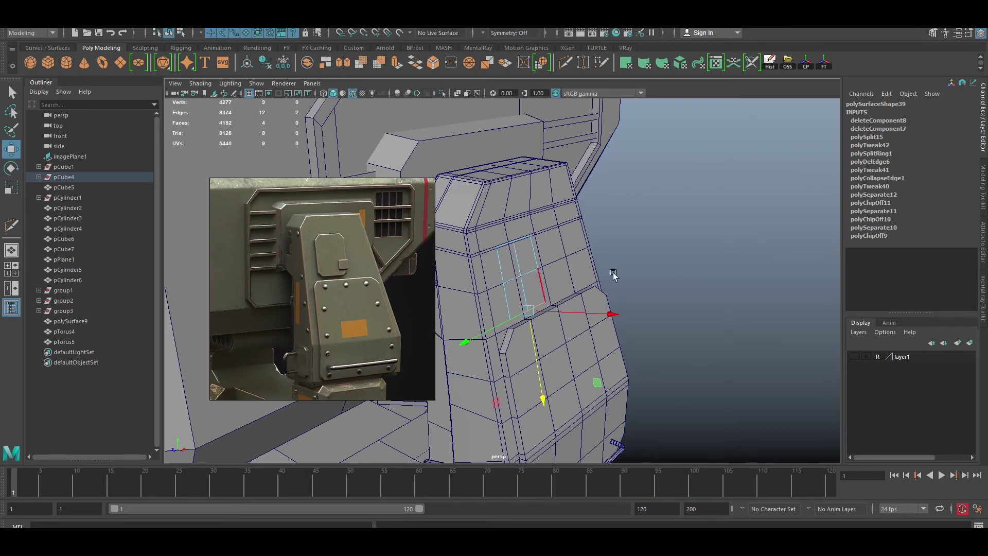
pyautogui.keyDown('shift'); pyautogui.moveTo(613, 276); pyautogui.dragTo(560, 263, button='right'); pyautogui.keyUp('shift')
pyautogui.keyDown('alt'); pyautogui.moveTo(546, 276); pyautogui.dragTo(480, 323); pyautogui.keyUp('alt')
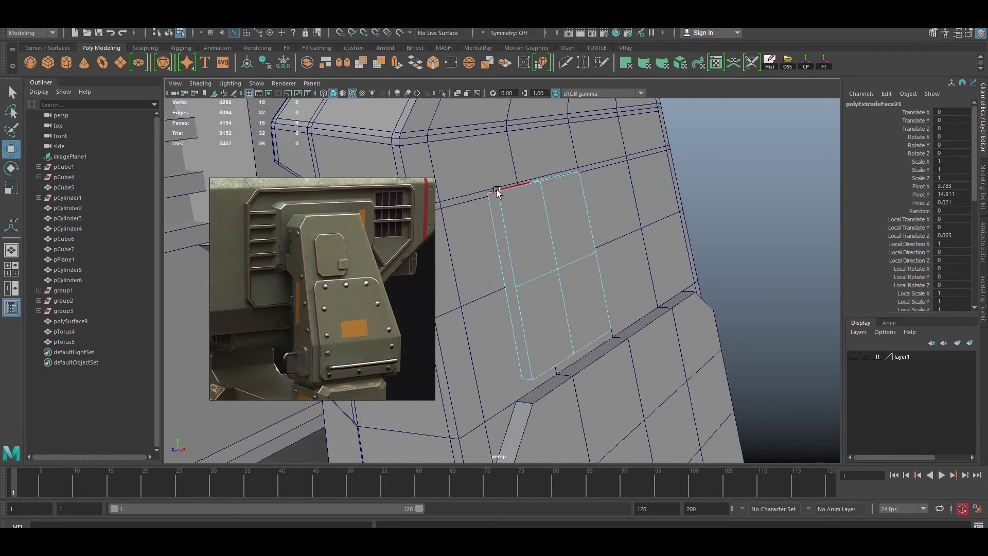
pyautogui.press('w')
# Bevel the panel's border edges to chamfer its corners
pyautogui.keyDown('shift'); pyautogui.moveTo(737, 229); pyautogui.dragTo(739, 164, button='right'); pyautogui.keyUp('shift')
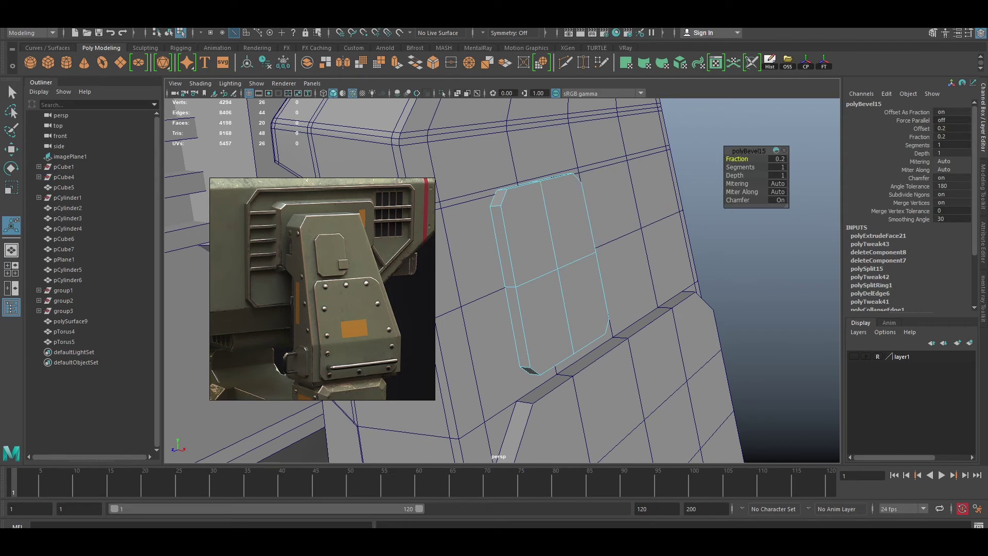
pyautogui.press('w')
pyautogui.keyDown('alt'); pyautogui.moveTo(753, 242); pyautogui.dragTo(560, 220); pyautogui.keyUp('alt')
pyautogui.moveTo(560, 220); pyautogui.dragTo(555, 267, button='right')
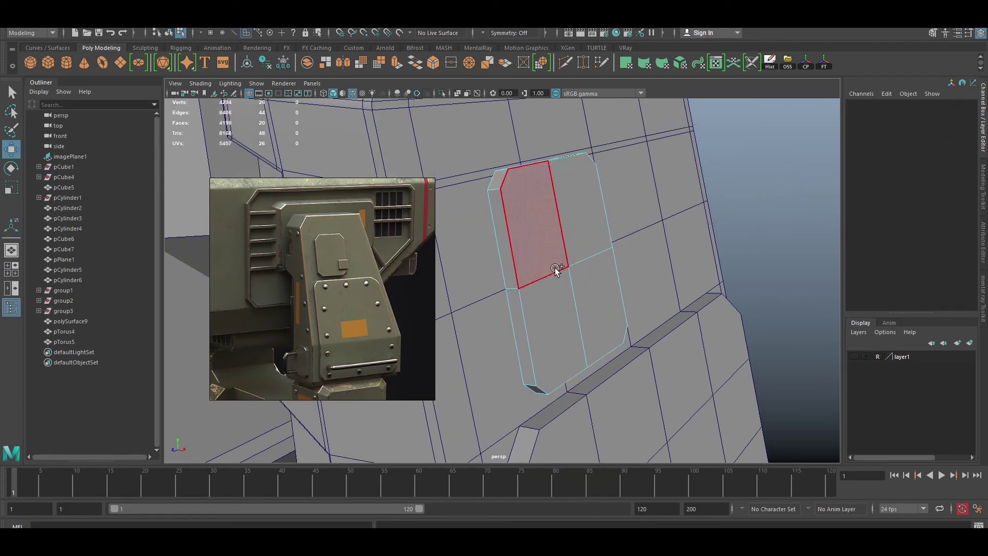
pyautogui.moveTo(555, 268); pyautogui.dragTo(784, 208)
# Extrude the panel faces again with an Offset to create the inset border
pyautogui.hotkey('ctrl', 'e')
pyautogui.click(798, 176)
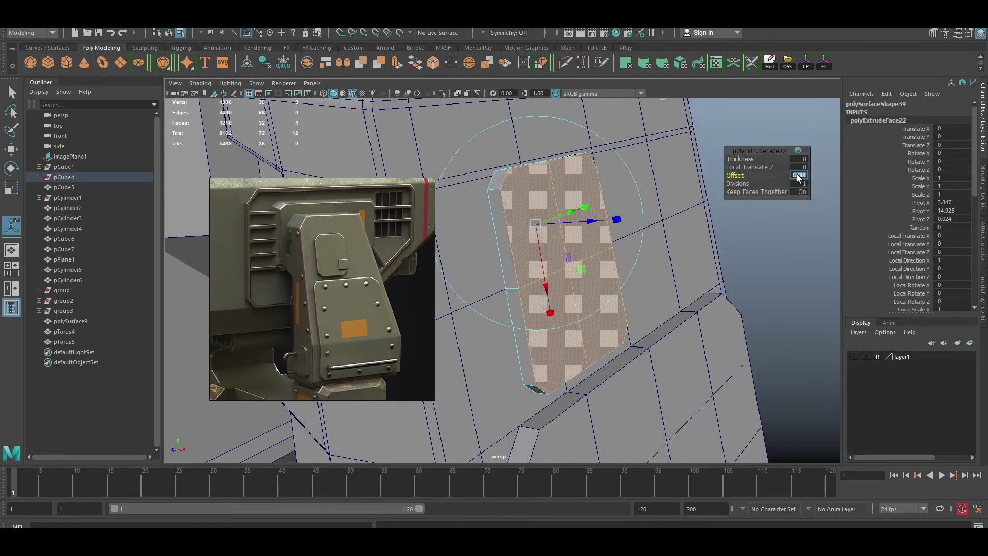
pyautogui.write('0.02')
pyautogui.click(733, 225)
pyautogui.keyDown('alt'); pyautogui.moveTo(732, 225); pyautogui.dragTo(624, 338); pyautogui.keyUp('alt')
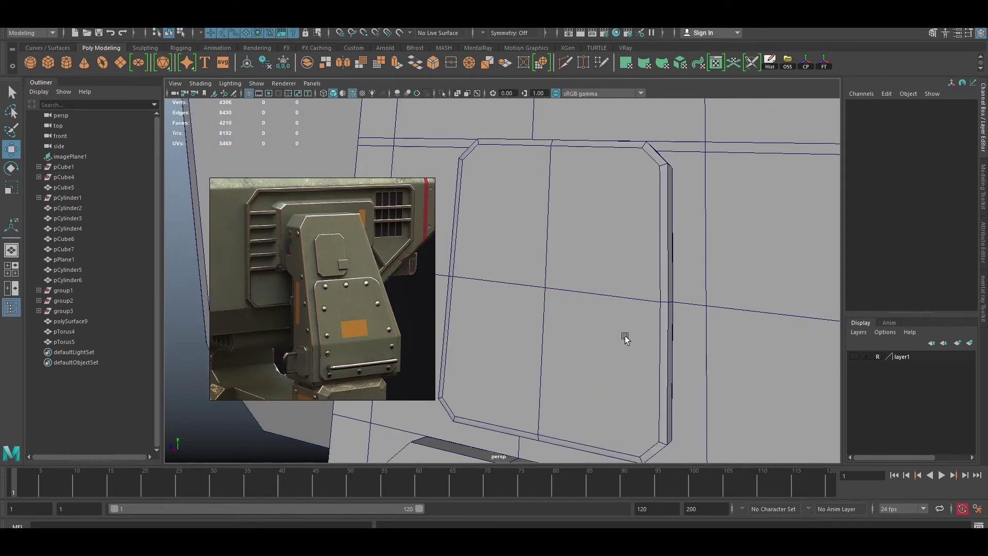
pyautogui.scroll(3, 552, 336)
pyautogui.scroll(-3, 552, 336)
pyautogui.click(619, 317)
# Extract the arm panel's faces into a separate piece
pyautogui.hotkey('ctrl', 'F11')
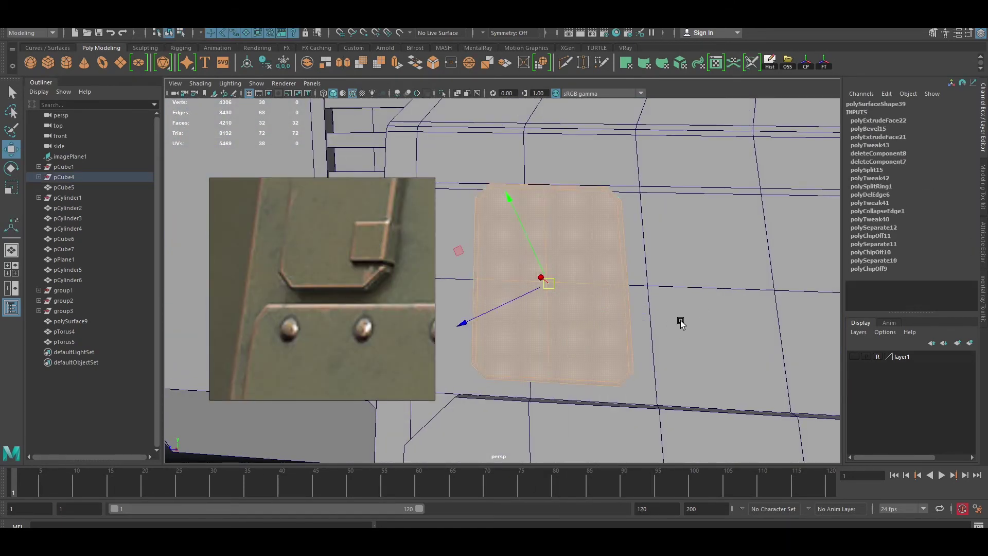
pyautogui.press('4')
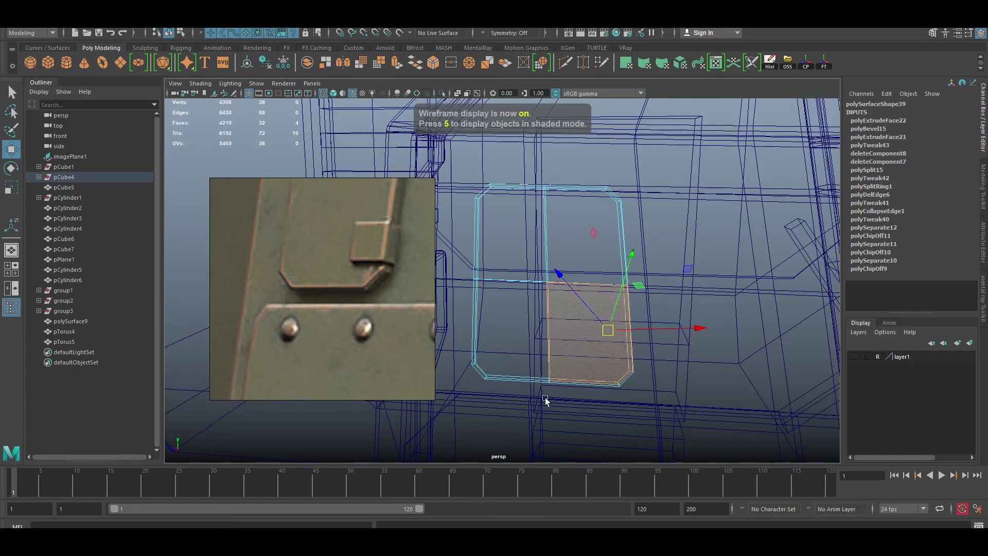
pyautogui.moveTo(668, 364)
pyautogui.keyDown('alt'); pyautogui.mouseDown()
pyautogui.moveTo(503, 341)
pyautogui.moveTo(571, 313)
pyautogui.moveTo(727, 279)
pyautogui.mouseUp(); pyautogui.keyUp('alt')
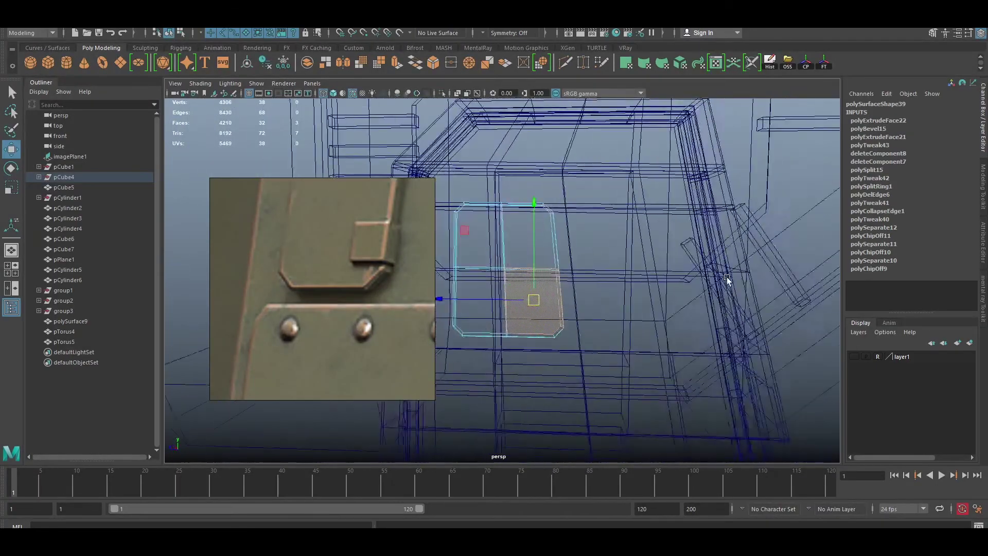
pyautogui.keyDown('alt'); pyautogui.moveTo(602, 287); pyautogui.dragTo(620, 316); pyautogui.keyUp('alt')
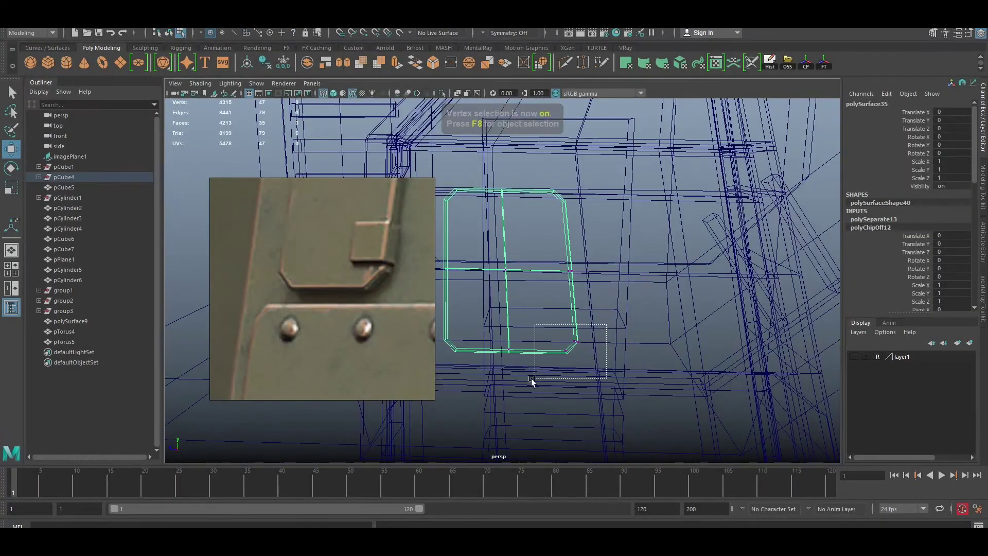
# Delete the stray vertex on the detached panel
pyautogui.keyDown('shift'); pyautogui.moveTo(532, 381); pyautogui.dragTo(635, 278, button='right'); pyautogui.keyUp('shift')
pyautogui.press('w')
pyautogui.keyDown('alt'); pyautogui.moveTo(634, 279); pyautogui.dragTo(656, 309); pyautogui.keyUp('alt')
pyautogui.keyDown('alt'); pyautogui.moveTo(655, 357); pyautogui.dragTo(598, 307); pyautogui.keyUp('alt')
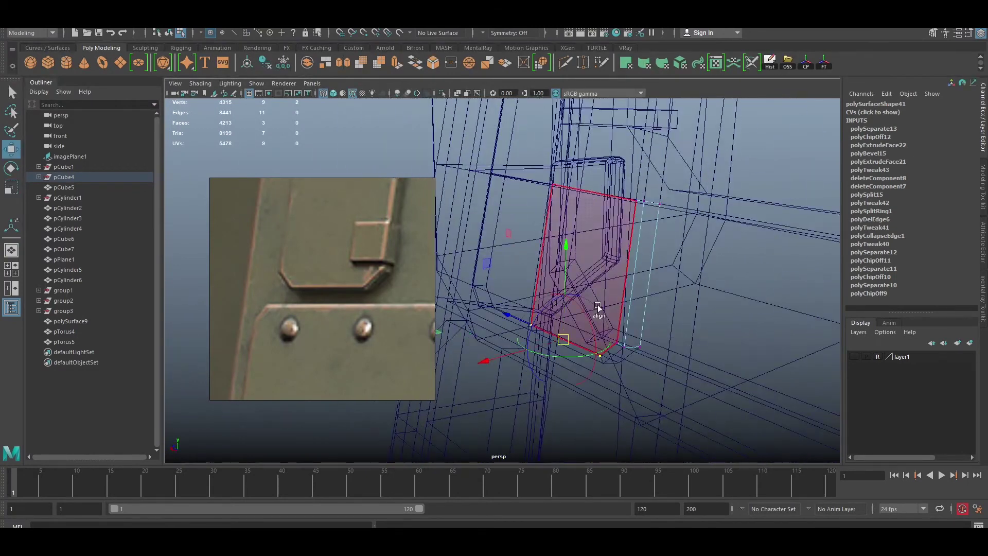
pyautogui.click(333, 93)
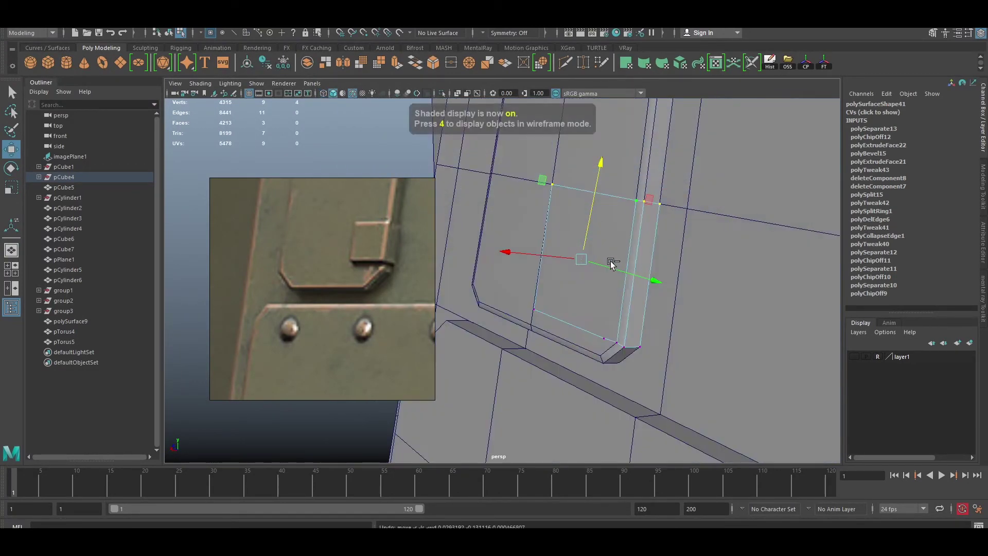
pyautogui.moveTo(603, 180)
pyautogui.keyDown('alt'); pyautogui.mouseDown()
pyautogui.moveTo(750, 241)
pyautogui.moveTo(642, 261)
pyautogui.mouseUp(); pyautogui.keyUp('alt')
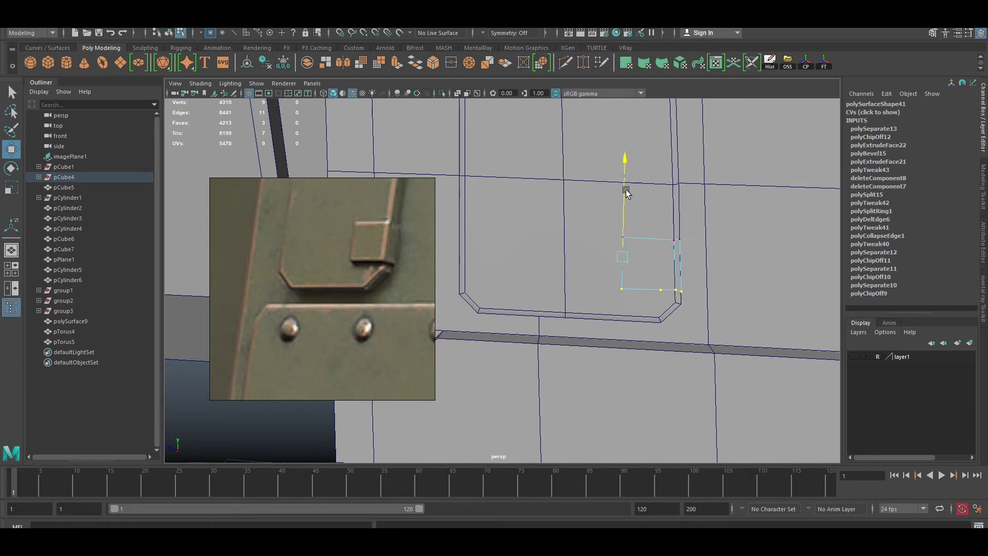
pyautogui.press('Delete')
pyautogui.moveTo(664, 281)
pyautogui.keyDown('alt'); pyautogui.mouseDown()
pyautogui.moveTo(592, 268)
pyautogui.moveTo(748, 286)
pyautogui.moveTo(666, 285)
pyautogui.mouseUp(); pyautogui.keyUp('alt')
# Extrude the panel face and set its Thickness
pyautogui.click(628, 268)
pyautogui.press('F10')
pyautogui.keyDown('alt'); pyautogui.moveTo(651, 247); pyautogui.dragTo(706, 261); pyautogui.keyUp('alt')
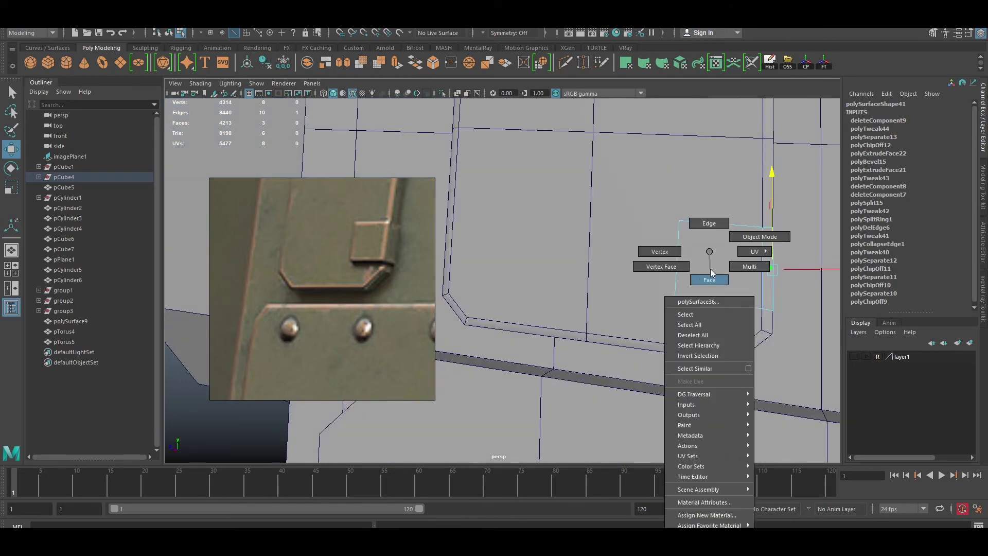
pyautogui.keyDown('shift'); pyautogui.moveTo(706, 261); pyautogui.dragTo(711, 223, button='right'); pyautogui.keyUp('shift')
pyautogui.moveTo(744, 158)
pyautogui.mouseDown()
pyautogui.moveTo(757, 158)
pyautogui.moveTo(624, 218)
pyautogui.moveTo(587, 199)
pyautogui.moveTo(592, 239)
pyautogui.moveTo(633, 248)
pyautogui.moveTo(576, 268)
pyautogui.mouseUp()
pyautogui.press('w')
# Extrude the panel face a second time to thicken the clip tab
pyautogui.hotkey('ctrl', 'e')
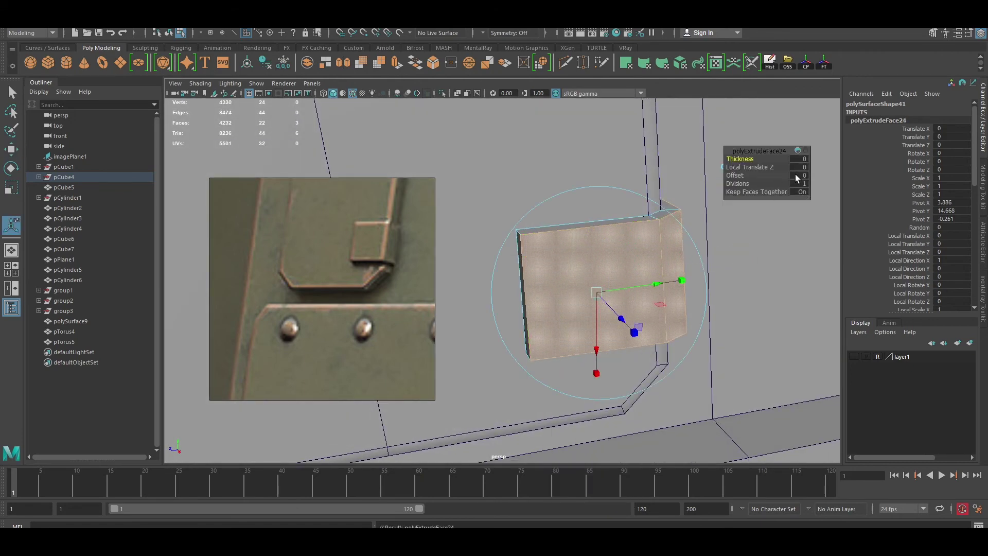
pyautogui.keyDown('alt'); pyautogui.moveTo(797, 176); pyautogui.dragTo(544, 309, button='right'); pyautogui.keyUp('alt')
pyautogui.click(543, 309)
pyautogui.keyDown('alt'); pyautogui.moveTo(543, 309); pyautogui.dragTo(543, 273); pyautogui.keyUp('alt')
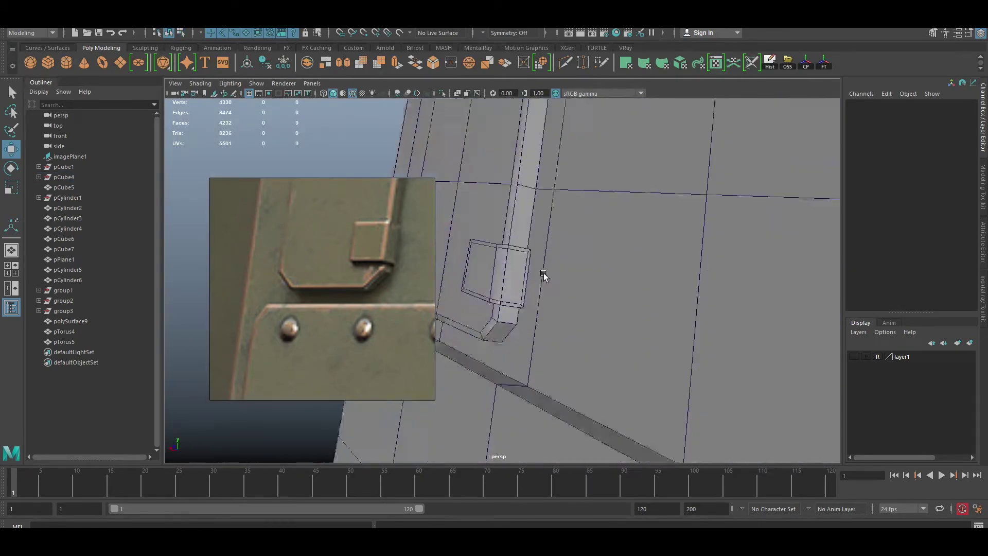
pyautogui.moveTo(543, 274)
pyautogui.keyDown('alt'); pyautogui.mouseDown(button='right')
pyautogui.moveTo(623, 257)
pyautogui.moveTo(607, 268)
pyautogui.mouseUp(button='right'); pyautogui.keyUp('alt')
pyautogui.moveTo(608, 268)
pyautogui.keyDown('alt'); pyautogui.mouseDown()
pyautogui.moveTo(670, 278)
pyautogui.moveTo(647, 266)
pyautogui.moveTo(792, 78)
pyautogui.mouseUp(); pyautogui.keyUp('alt')
# Delete the lower bracket's construction history
pyautogui.press('F8')
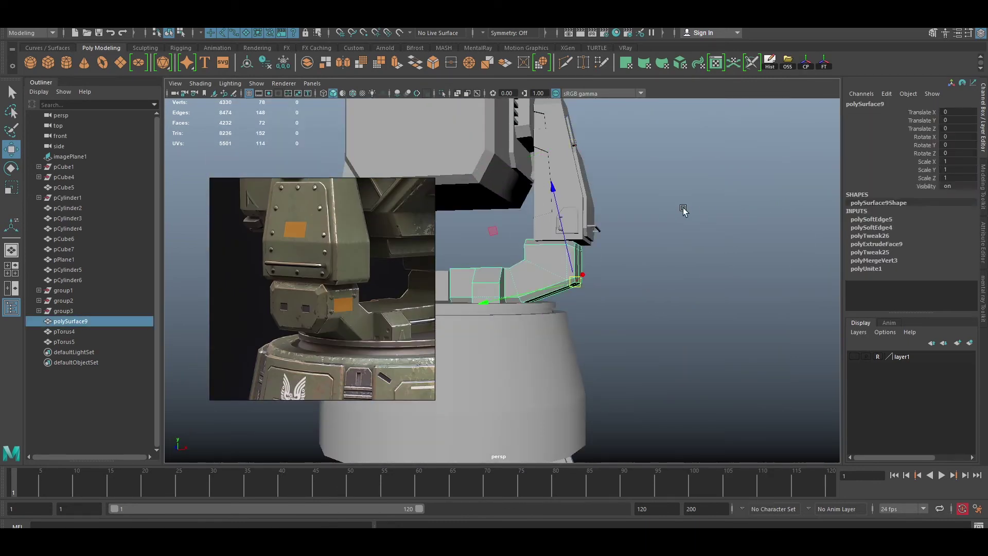
pyautogui.doubleClick(11, 149)
pyautogui.click(410, 68)
pyautogui.click(770, 64)
pyautogui.scroll(2, 709, 278)
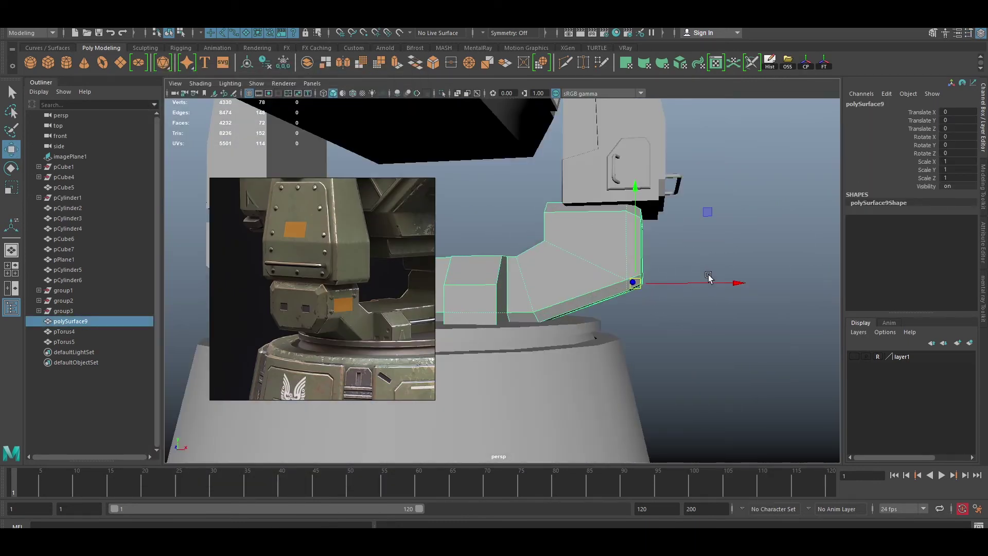
# Select the lower block under the head and add edge loops across its front
pyautogui.click(782, 272)
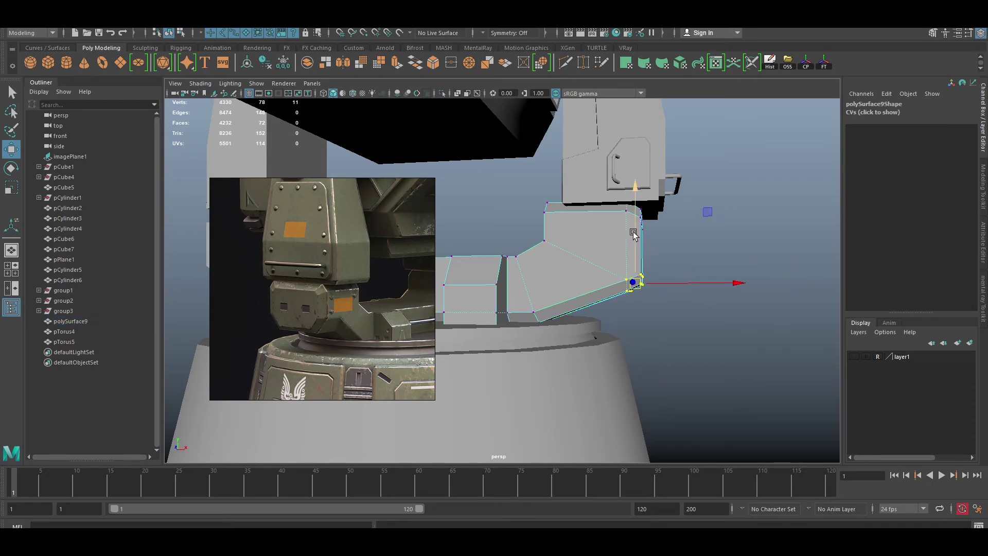
pyautogui.moveTo(783, 271)
pyautogui.keyDown('alt'); pyautogui.mouseDown()
pyautogui.moveTo(607, 230)
pyautogui.moveTo(664, 214)
pyautogui.mouseUp(); pyautogui.keyUp('alt')
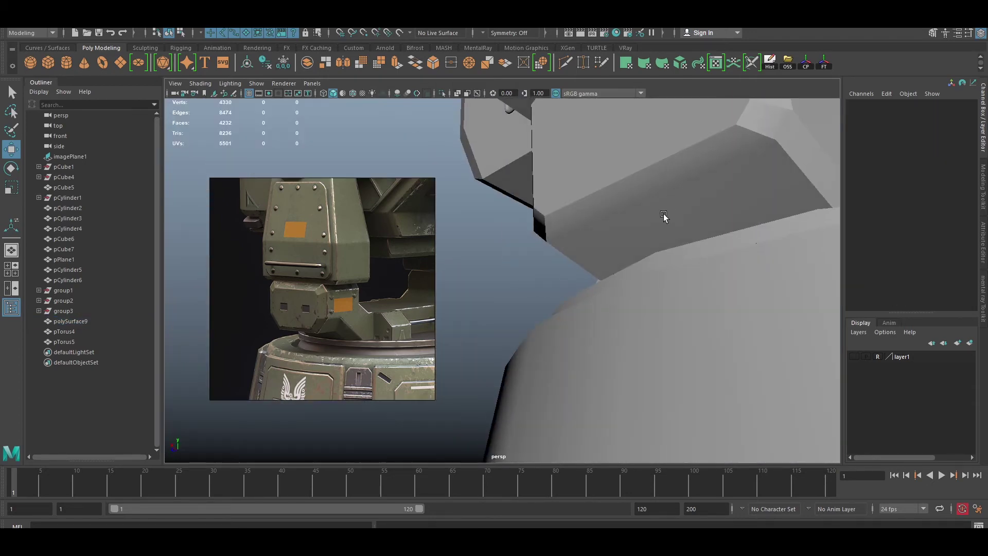
pyautogui.click(664, 215)
pyautogui.keyDown('alt'); pyautogui.moveTo(682, 269); pyautogui.dragTo(622, 247); pyautogui.keyUp('alt')
pyautogui.scroll(-3, 622, 247)
pyautogui.click(543, 273)
pyautogui.scroll(5, 544, 273)
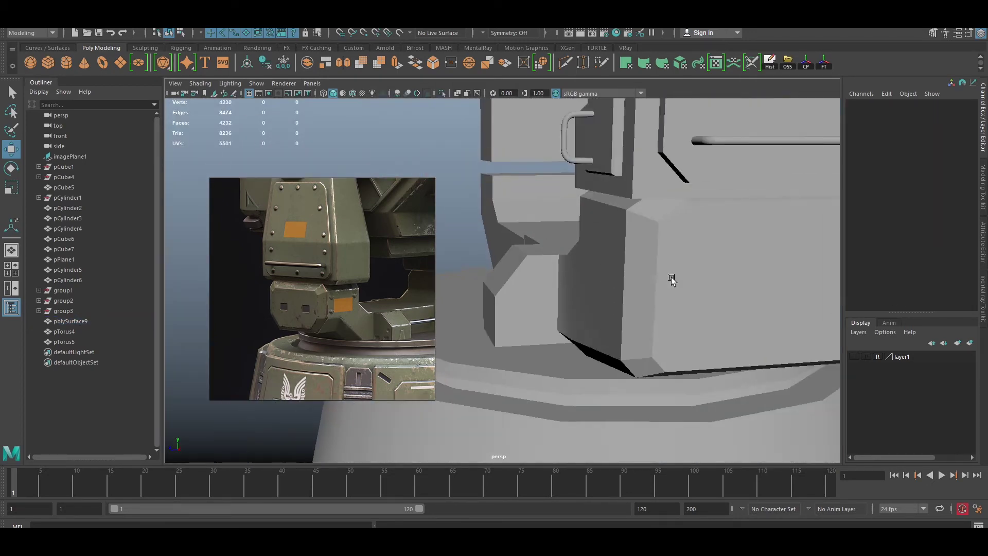
pyautogui.click(670, 276)
pyautogui.moveTo(670, 275)
pyautogui.keyDown('alt'); pyautogui.mouseDown()
pyautogui.moveTo(643, 289)
pyautogui.moveTo(706, 360)
pyautogui.moveTo(543, 275)
pyautogui.mouseUp(); pyautogui.keyUp('alt')
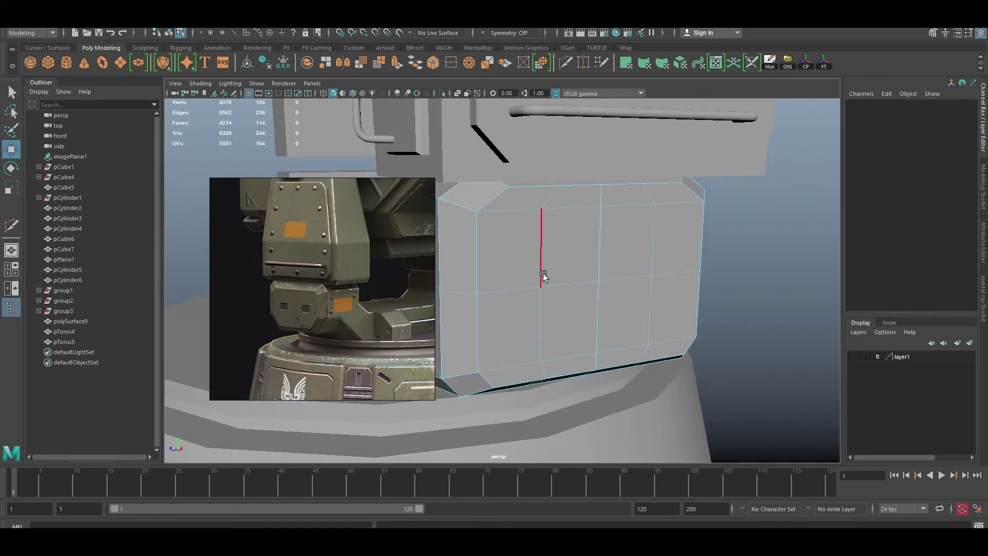
# Try extruding the block's central front faces, then undo the extrusion
pyautogui.click(556, 281)
pyautogui.hotkey('ctrl', 'e')
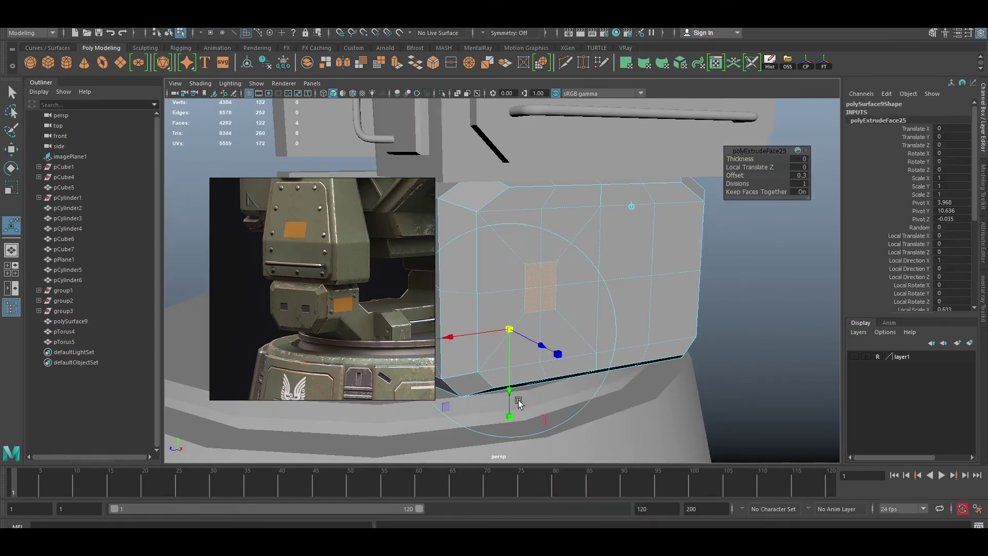
pyautogui.scroll(-5, 566, 283)
pyautogui.moveTo(658, 287)
pyautogui.keyDown('alt'); pyautogui.mouseDown()
pyautogui.moveTo(563, 265)
pyautogui.moveTo(678, 276)
pyautogui.mouseUp(); pyautogui.keyUp('alt')
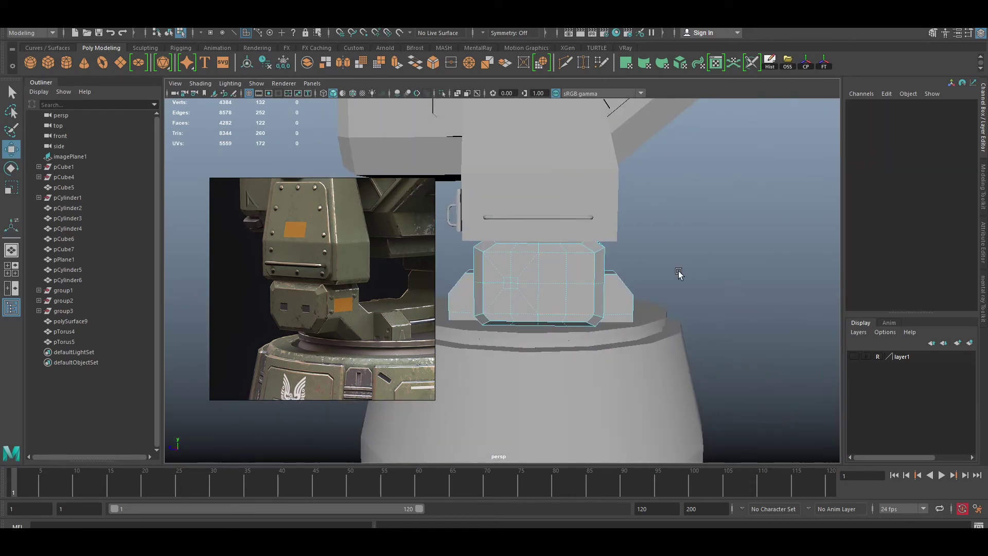
pyautogui.press('w')
pyautogui.moveTo(729, 230); pyautogui.dragTo(723, 268, button='right')
pyautogui.hotkey('ctrl', 'z')
pyautogui.press('4')
# Extrude a single front face of the block inward as an inset panel
pyautogui.keyDown('alt'); pyautogui.moveTo(644, 308); pyautogui.dragTo(533, 301); pyautogui.keyUp('alt')
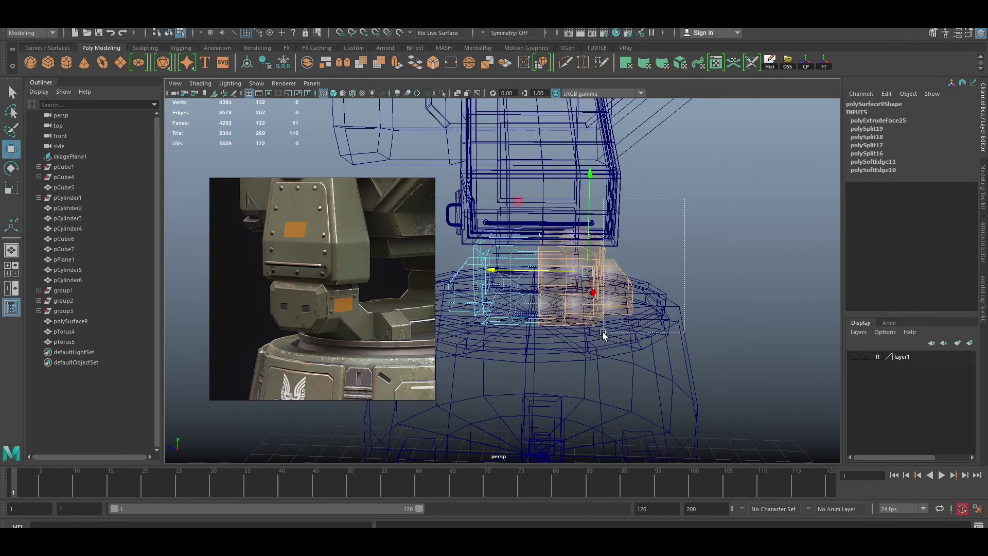
pyautogui.click(533, 301)
pyautogui.press('f')
pyautogui.hotkey('ctrl', 'e')
pyautogui.press('5')
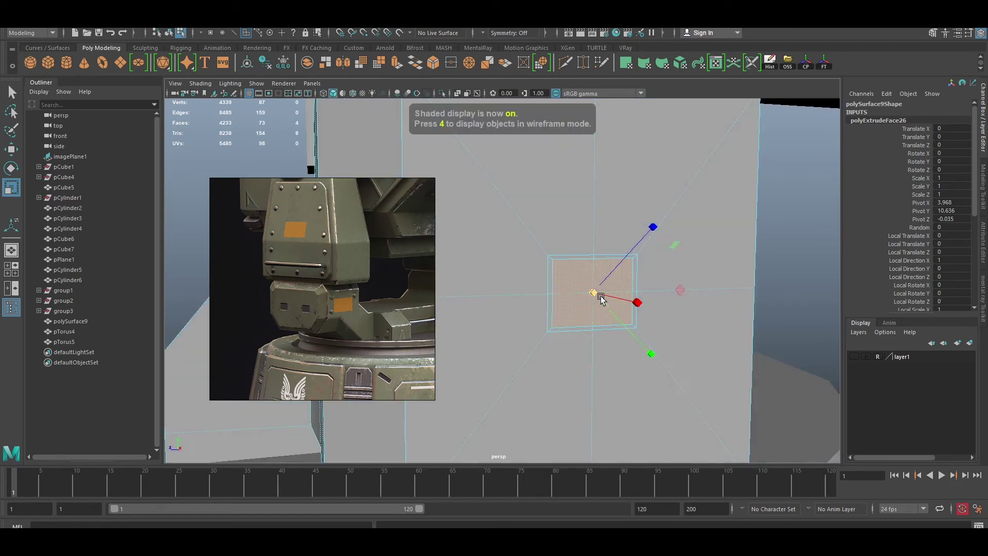
pyautogui.scroll(-3, 584, 297)
pyautogui.moveTo(583, 297)
pyautogui.keyDown('alt'); pyautogui.mouseDown()
pyautogui.moveTo(653, 309)
pyautogui.moveTo(762, 250)
pyautogui.mouseUp(); pyautogui.keyUp('alt')
pyautogui.press('w')
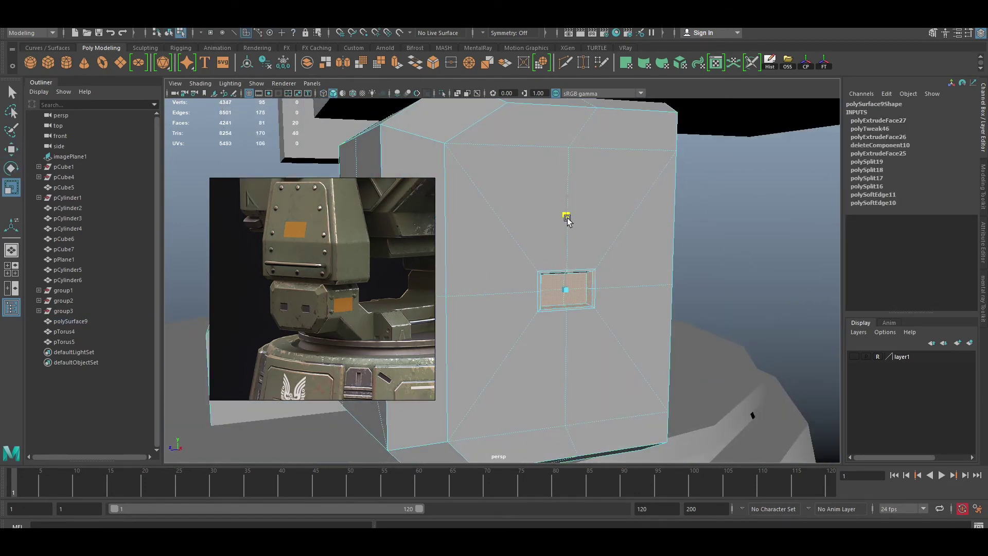
pyautogui.scroll(-3, 566, 219)
pyautogui.keyDown('alt'); pyautogui.moveTo(607, 299); pyautogui.dragTo(547, 209); pyautogui.keyUp('alt')
pyautogui.press('4')
pyautogui.moveTo(757, 230)
pyautogui.keyDown('alt'); pyautogui.mouseDown()
pyautogui.moveTo(564, 253)
pyautogui.moveTo(752, 236)
pyautogui.moveTo(740, 271)
pyautogui.mouseUp(); pyautogui.keyUp('alt')
# Duplicate the bracket half and mirror it with Scale X -1
pyautogui.press('w')
pyautogui.hotkey('ctrl', 'd')
pyautogui.click(955, 161)
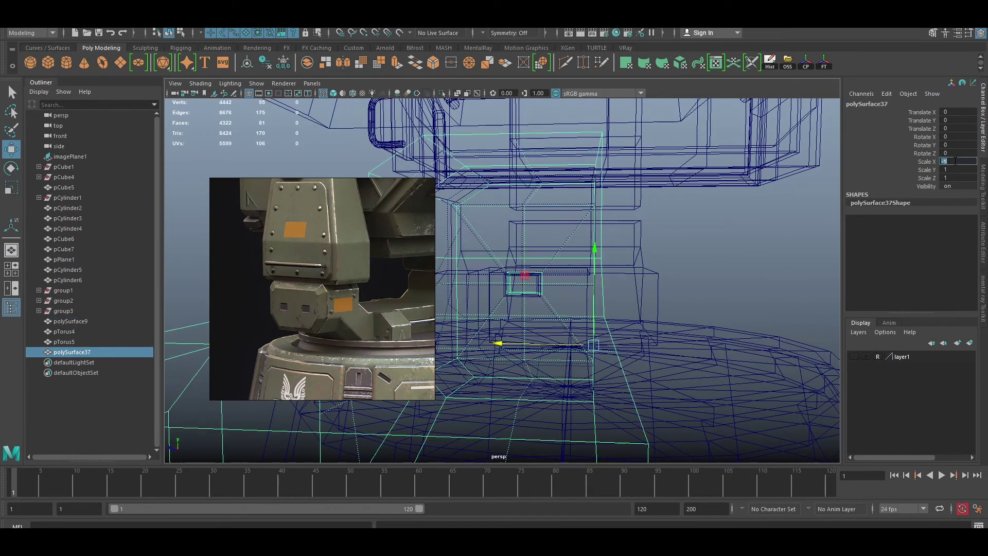
pyautogui.press('Return')
# Combine both bracket halves into one mesh, then undo back to one half
pyautogui.keyDown('shift'); pyautogui.click(569, 267); pyautogui.keyUp('shift')
pyautogui.press('5')
pyautogui.moveTo(642, 137)
pyautogui.keyDown('shift'); pyautogui.mouseDown(button='right')
pyautogui.moveTo(637, 333)
pyautogui.moveTo(611, 324)
pyautogui.mouseUp(button='right'); pyautogui.keyUp('shift')
pyautogui.moveTo(635, 287)
pyautogui.keyDown('alt'); pyautogui.mouseDown()
pyautogui.moveTo(697, 380)
pyautogui.moveTo(561, 182)
pyautogui.moveTo(541, 278)
pyautogui.mouseUp(); pyautogui.keyUp('alt')
pyautogui.hotkey('ctrl', 'z')
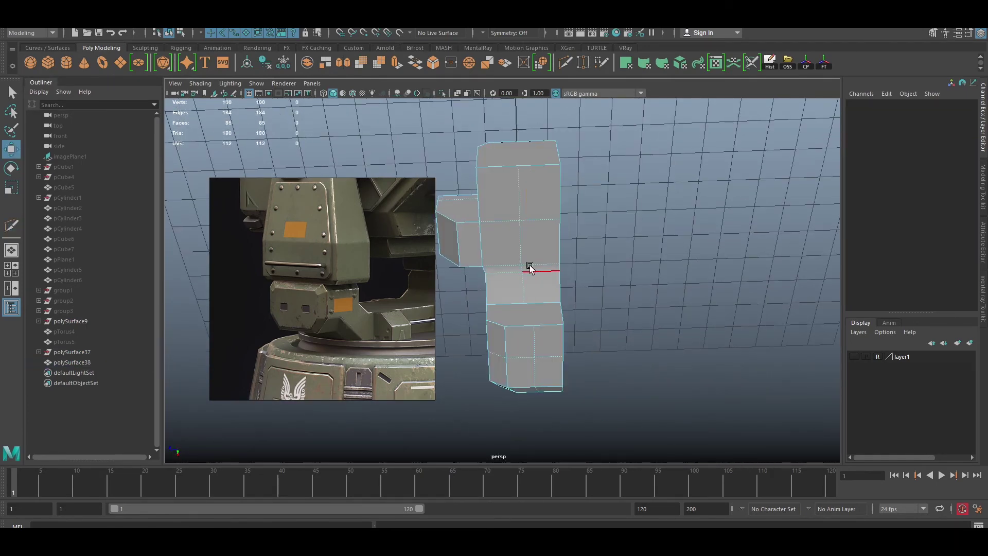
# Insert and bevel an edge loop across the middle, adding connecting edges
pyautogui.click(531, 267)
pyautogui.hotkey('ctrl', 'b')
pyautogui.press('q')
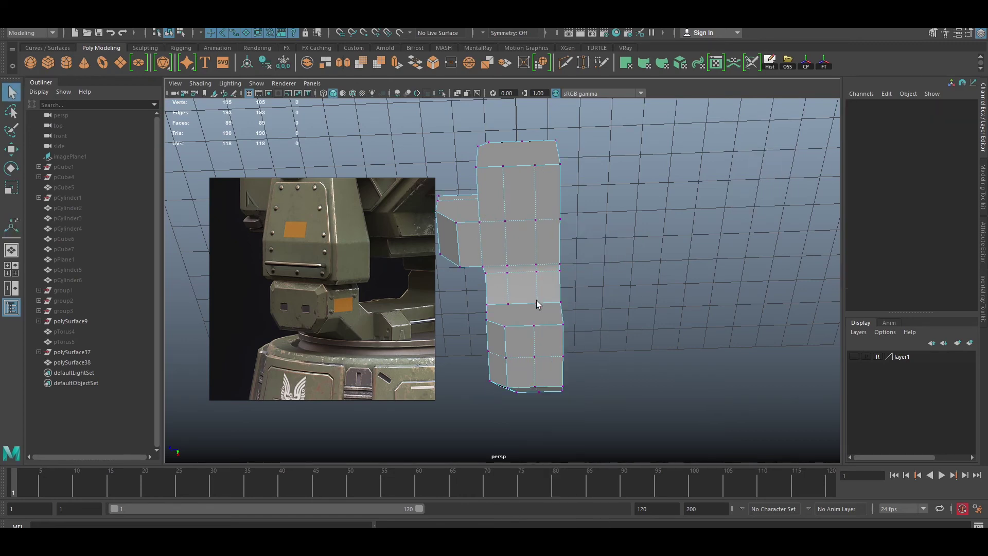
pyautogui.moveTo(517, 303)
pyautogui.keyDown('alt'); pyautogui.mouseDown()
pyautogui.moveTo(564, 277)
pyautogui.moveTo(507, 275)
pyautogui.mouseUp(); pyautogui.keyUp('alt')
pyautogui.click(506, 275)
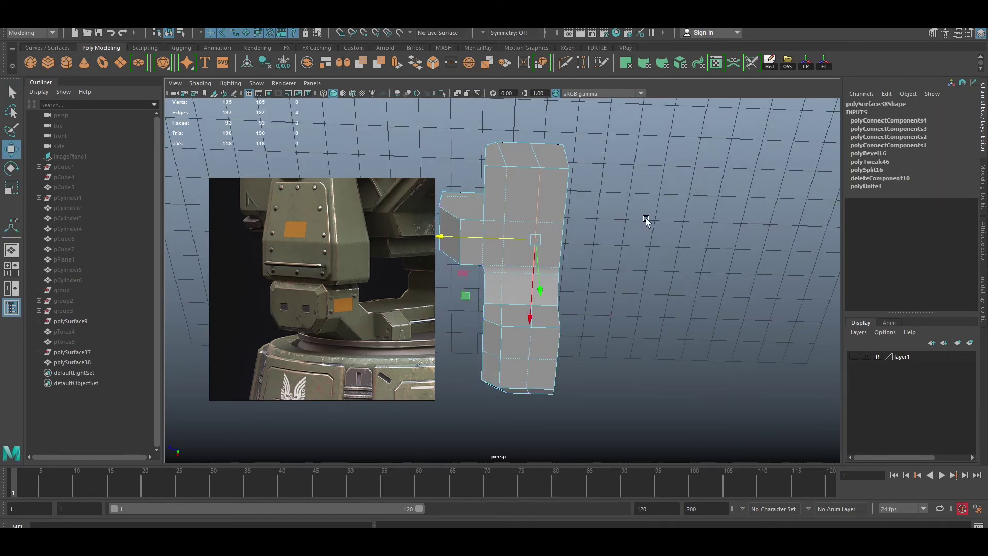
# Multi-Cut a line across the bracket's front faces
pyautogui.keyDown('alt'); pyautogui.moveTo(647, 219); pyautogui.dragTo(578, 211); pyautogui.keyUp('alt')
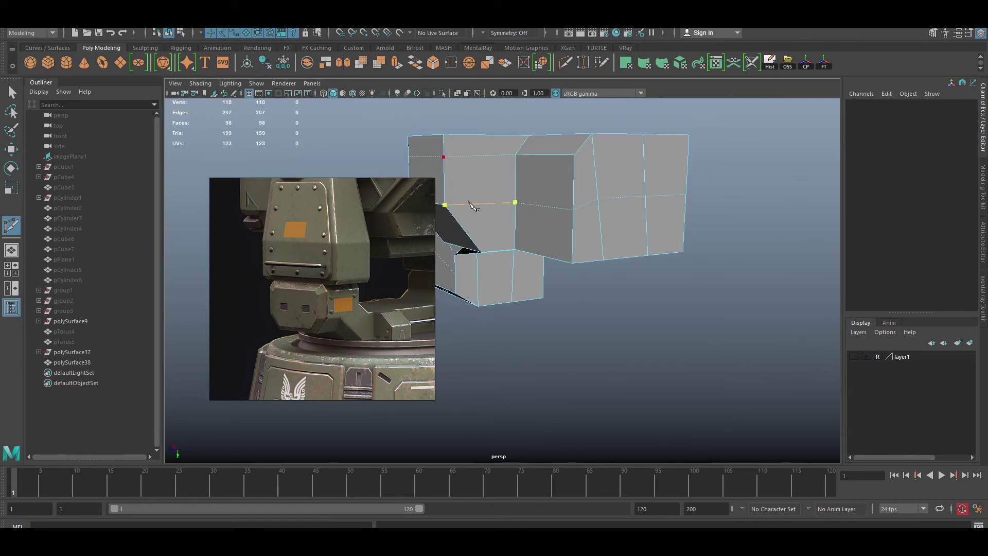
pyautogui.press('w')
pyautogui.keyDown('alt'); pyautogui.moveTo(474, 207); pyautogui.dragTo(545, 198); pyautogui.keyUp('alt')
pyautogui.keyDown('alt'); pyautogui.moveTo(543, 195); pyautogui.dragTo(530, 216); pyautogui.keyUp('alt')
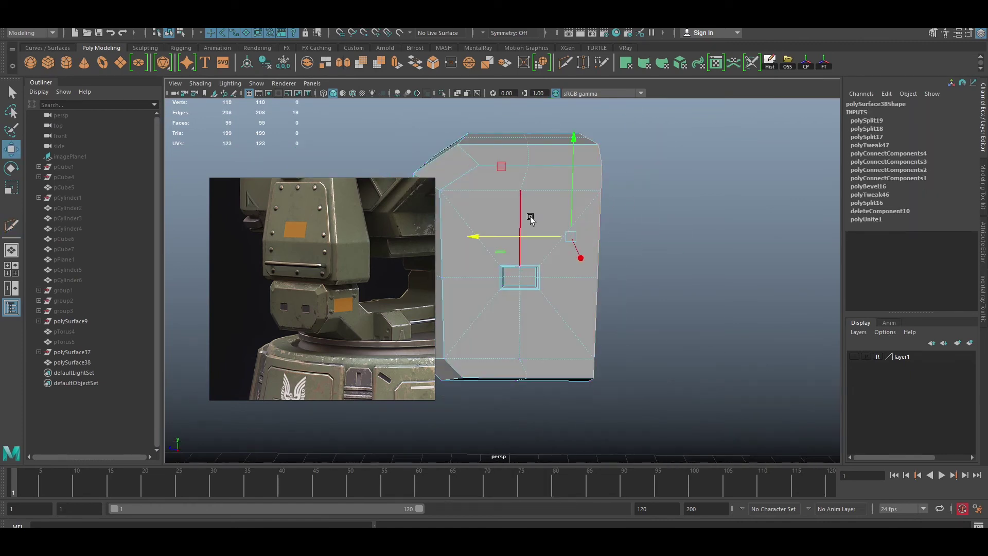
pyautogui.click(606, 200)
pyautogui.press('F8')
pyautogui.keyDown('alt'); pyautogui.moveTo(606, 201); pyautogui.dragTo(639, 225); pyautogui.keyUp('alt')
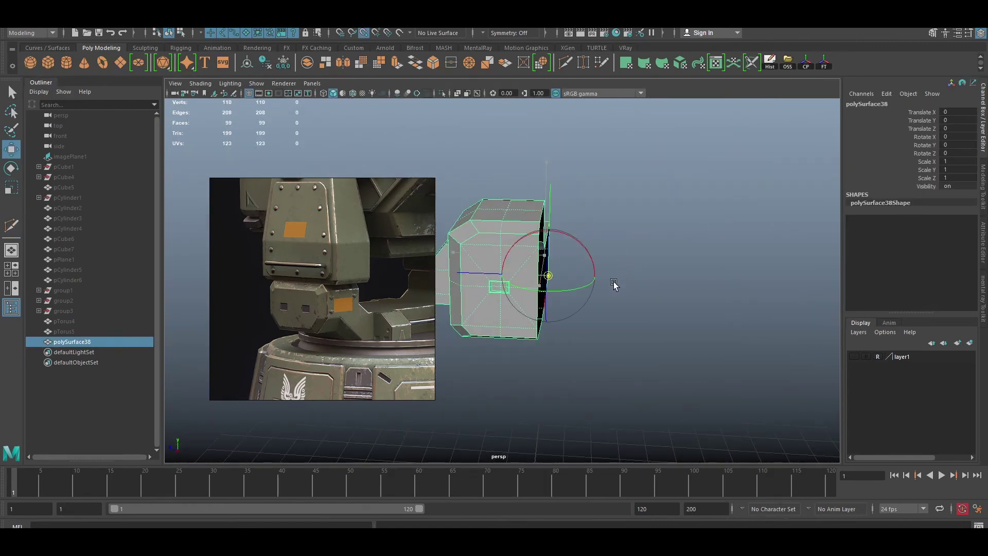
# Try setting the bracket's Y scale to -1, undo it, and view the whole turret
pyautogui.click(959, 169)
pyautogui.write('-1')
pyautogui.press('Return')
pyautogui.hotkey('ctrl', 'z')
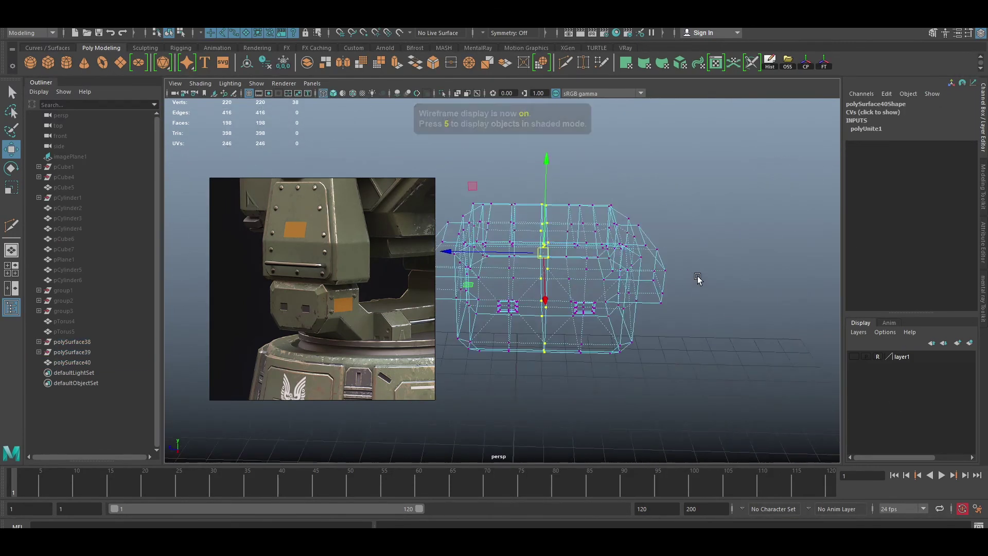
pyautogui.press('5')
pyautogui.press('q')
pyautogui.click(712, 260)
pyautogui.moveTo(712, 260)
pyautogui.keyDown('alt'); pyautogui.mouseDown()
pyautogui.moveTo(683, 342)
pyautogui.moveTo(466, 266)
pyautogui.mouseUp(); pyautogui.keyUp('alt')
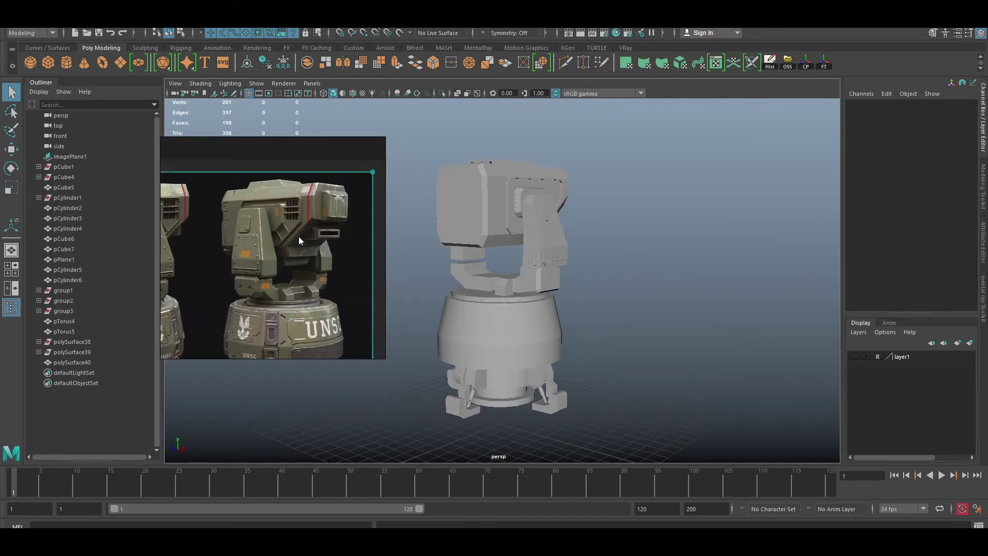
# Extract the turret head's bottom face into a separate piece and move it up and right
pyautogui.moveTo(627, 253)
pyautogui.keyDown('alt'); pyautogui.mouseDown()
pyautogui.moveTo(635, 276)
pyautogui.moveTo(689, 244)
pyautogui.mouseUp(); pyautogui.keyUp('alt')
pyautogui.scroll(5, 634, 277)
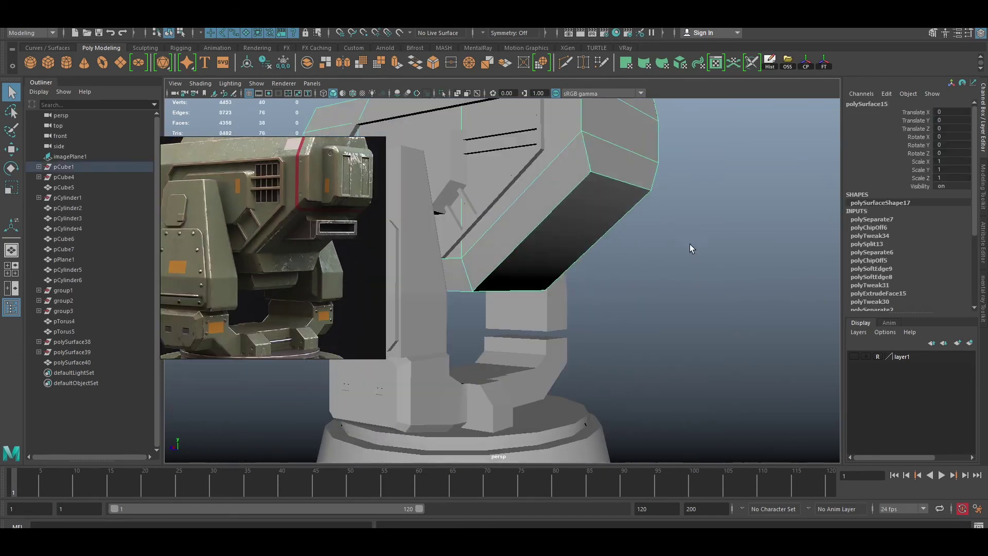
pyautogui.moveTo(690, 244); pyautogui.dragTo(530, 212, button='right')
pyautogui.click(546, 247)
pyautogui.keyDown('shift'); pyautogui.moveTo(567, 268); pyautogui.dragTo(604, 294, button='right'); pyautogui.keyUp('shift')
pyautogui.click(675, 286)
pyautogui.moveTo(675, 286); pyautogui.dragTo(687, 239, button='right')
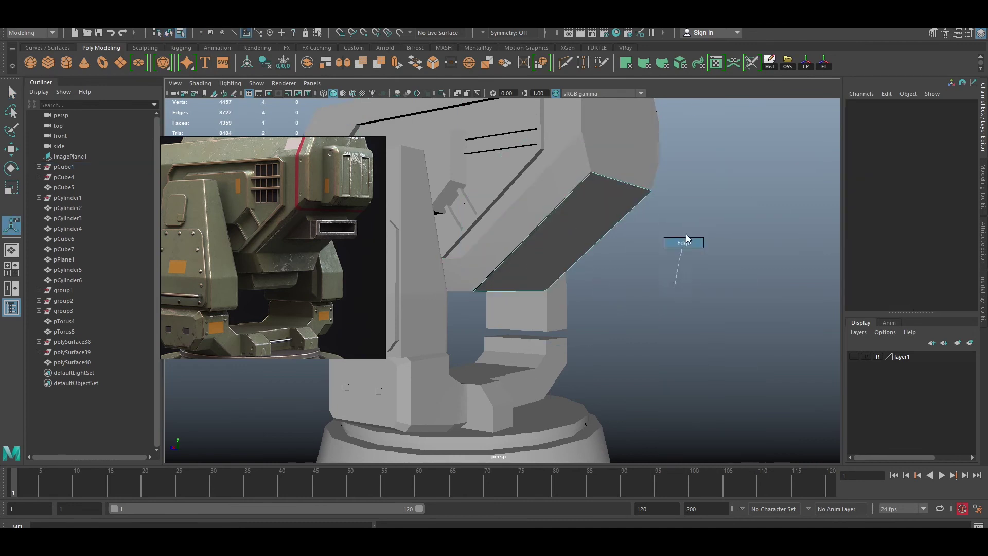
pyautogui.moveTo(534, 266); pyautogui.dragTo(604, 211)
pyautogui.press('e')
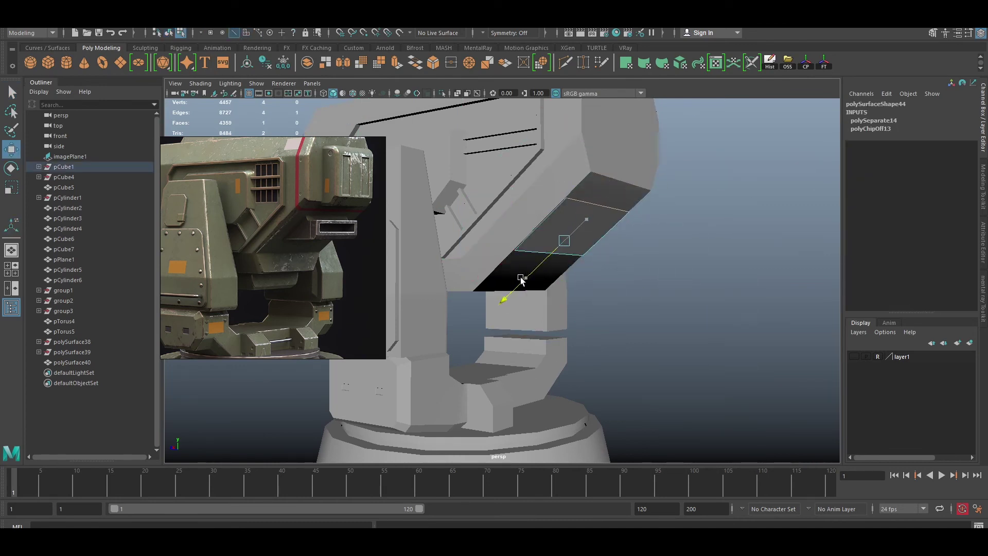
# Extrude the bracket face sideways along X and lengthen the bracket section
pyautogui.moveTo(521, 279)
pyautogui.keyDown('alt'); pyautogui.mouseDown()
pyautogui.moveTo(629, 209)
pyautogui.moveTo(484, 208)
pyautogui.mouseUp(); pyautogui.keyUp('alt')
pyautogui.keyDown('alt'); pyautogui.moveTo(756, 213); pyautogui.dragTo(734, 278); pyautogui.keyUp('alt')
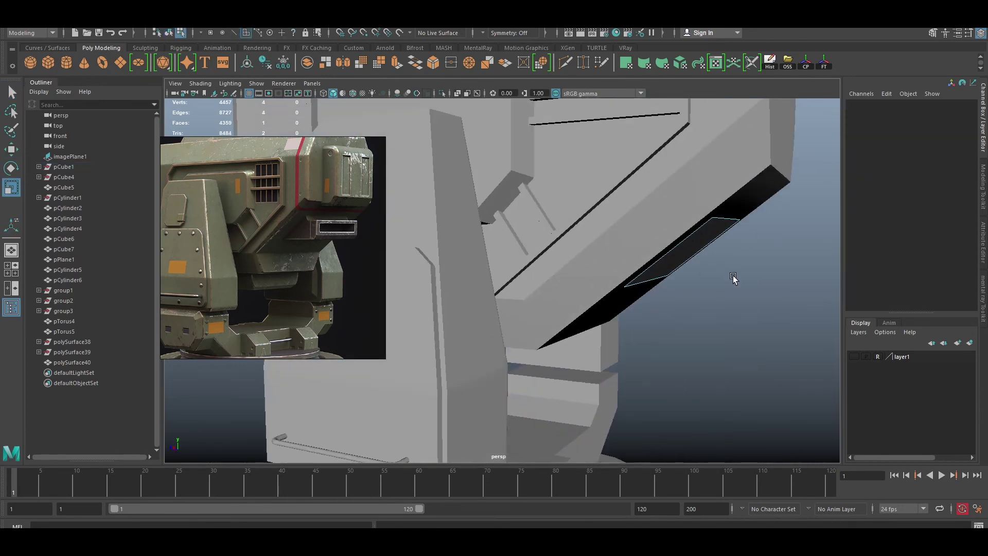
pyautogui.hotkey('ctrl', 'e')
pyautogui.moveTo(600, 250); pyautogui.dragTo(678, 255)
pyautogui.keyDown('alt'); pyautogui.moveTo(812, 276); pyautogui.dragTo(783, 249); pyautogui.keyUp('alt')
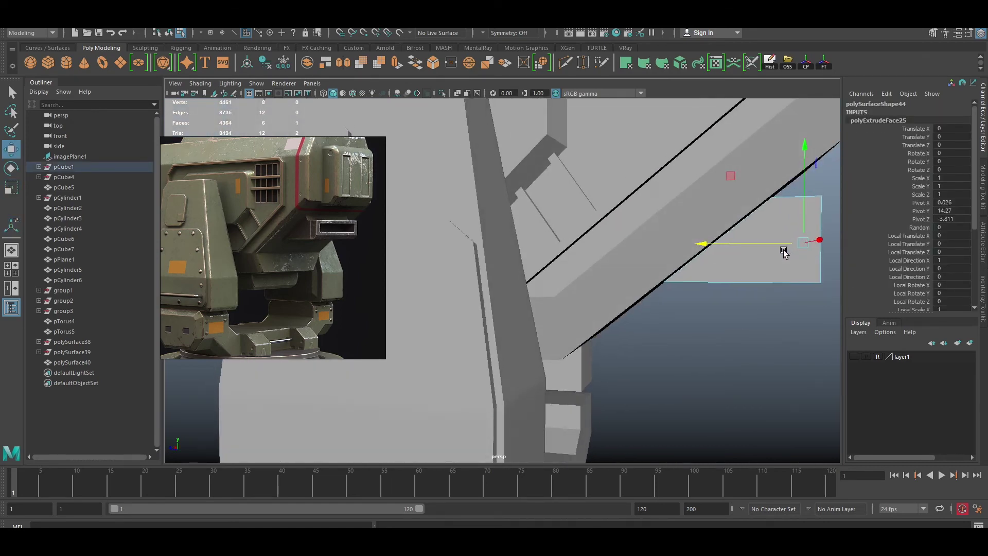
pyautogui.moveTo(597, 315)
pyautogui.mouseDown()
pyautogui.moveTo(784, 163)
pyautogui.moveTo(668, 229)
pyautogui.mouseUp()
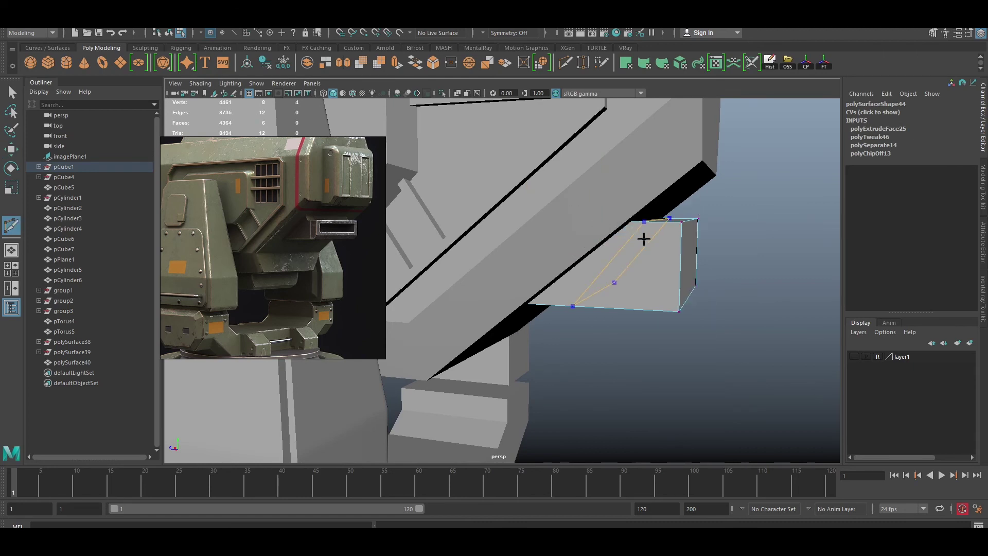
# Cut a horizontal edge loop across the bracket block and extrude a further section from its end
pyautogui.keyDown('ctrl'); pyautogui.click(680, 252); pyautogui.keyUp('ctrl')
pyautogui.moveTo(725, 218); pyautogui.dragTo(726, 170, button='right')
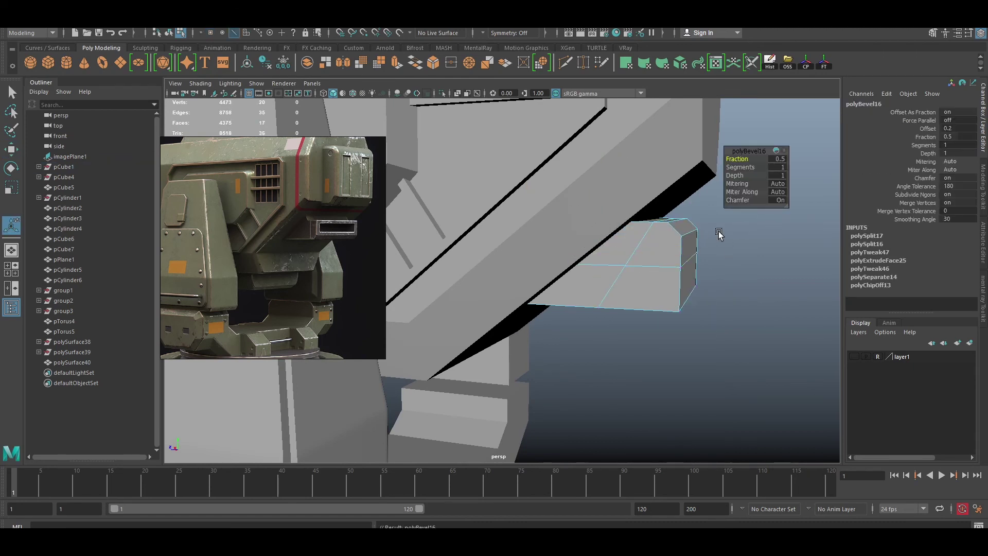
pyautogui.click(683, 221)
pyautogui.keyDown('alt'); pyautogui.moveTo(761, 239); pyautogui.dragTo(648, 263); pyautogui.keyUp('alt')
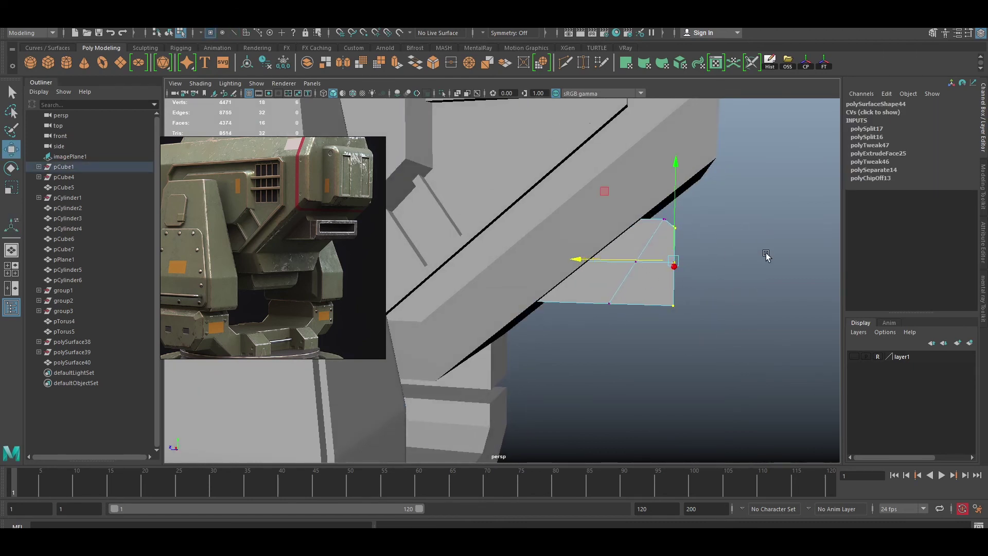
pyautogui.keyDown('alt'); pyautogui.moveTo(766, 256); pyautogui.dragTo(723, 260); pyautogui.keyUp('alt')
pyautogui.hotkey('ctrl', 'e')
pyautogui.moveTo(618, 275)
pyautogui.mouseDown()
pyautogui.moveTo(707, 289)
pyautogui.moveTo(695, 315)
pyautogui.mouseUp()
# Inset the bracket's front face and push it inward to form recessed grooves
pyautogui.click(695, 288)
pyautogui.hotkey('ctrl', 'e')
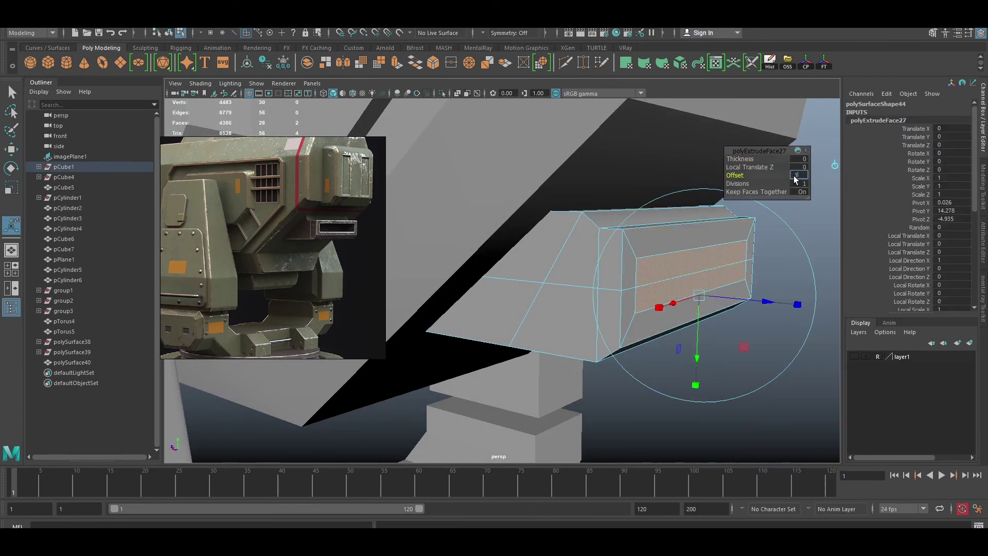
pyautogui.moveTo(770, 359)
pyautogui.keyDown('alt'); pyautogui.mouseDown()
pyautogui.moveTo(728, 342)
pyautogui.moveTo(781, 340)
pyautogui.mouseUp(); pyautogui.keyUp('alt')
pyautogui.keyDown('alt'); pyautogui.moveTo(733, 265); pyautogui.dragTo(721, 324); pyautogui.keyUp('alt')
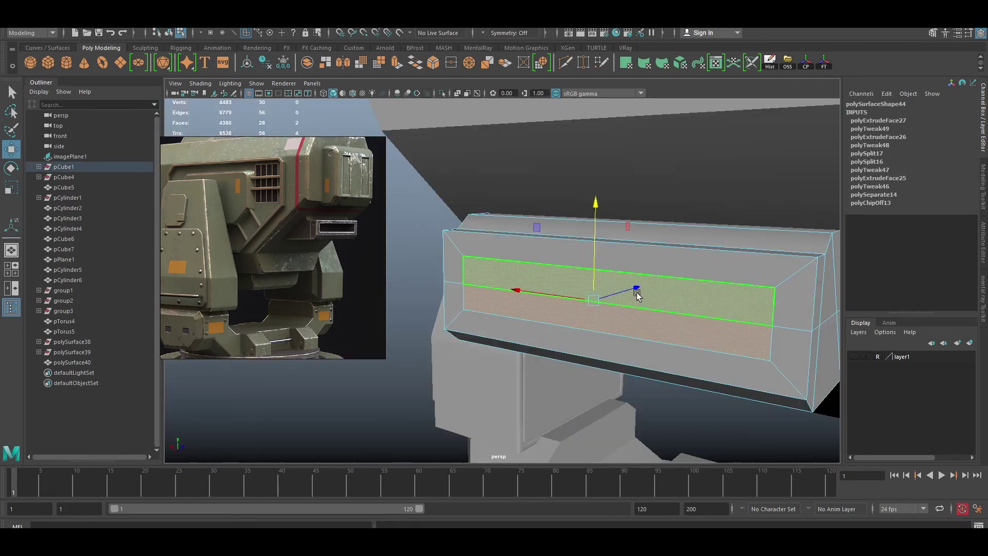
pyautogui.moveTo(653, 287)
pyautogui.keyDown('alt'); pyautogui.mouseDown()
pyautogui.moveTo(624, 347)
pyautogui.moveTo(587, 267)
pyautogui.moveTo(657, 192)
pyautogui.moveTo(785, 150)
pyautogui.moveTo(638, 257)
pyautogui.moveTo(638, 180)
pyautogui.moveTo(677, 286)
pyautogui.moveTo(573, 272)
pyautogui.moveTo(591, 242)
pyautogui.moveTo(563, 166)
pyautogui.moveTo(725, 255)
pyautogui.mouseUp(); pyautogui.keyUp('alt')
pyautogui.press('w')
pyautogui.click(591, 243)
pyautogui.click(563, 166)
# Duplicate the head's front faces as a new panel piece and delete an unwanted edge
pyautogui.keyDown('shift'); pyautogui.moveTo(585, 197); pyautogui.dragTo(741, 382, button='right'); pyautogui.keyUp('shift')
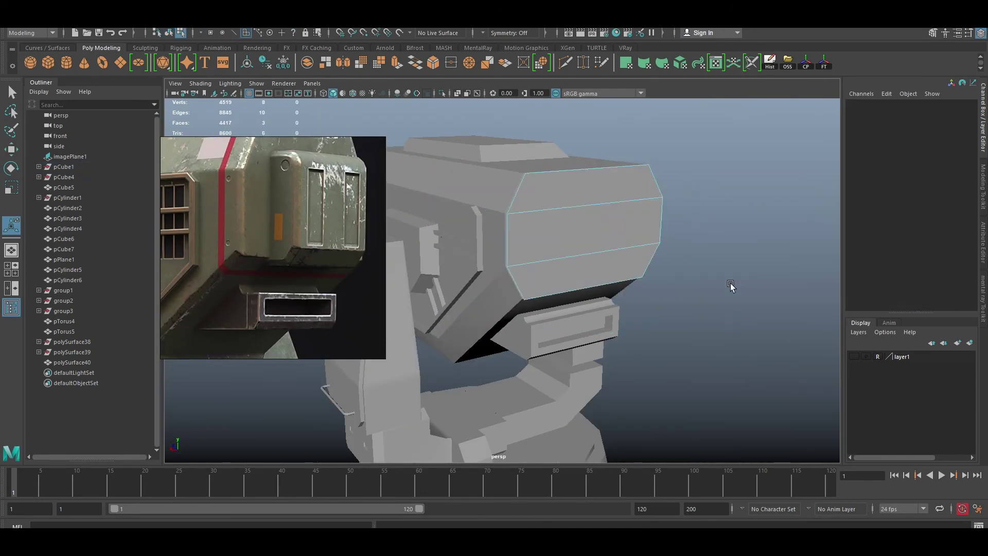
pyautogui.moveTo(732, 287)
pyautogui.keyDown('alt'); pyautogui.mouseDown()
pyautogui.moveTo(705, 249)
pyautogui.moveTo(583, 344)
pyautogui.mouseUp(); pyautogui.keyUp('alt')
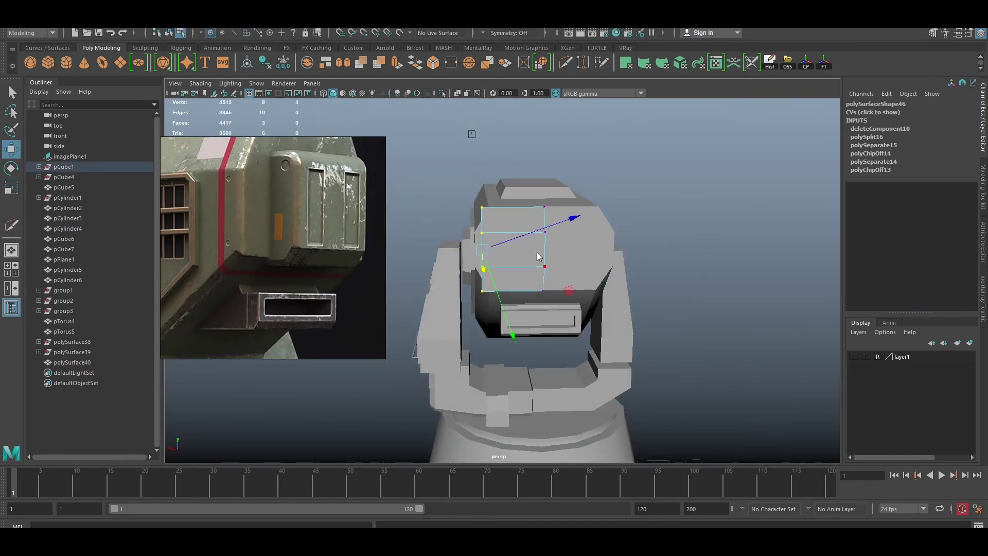
pyautogui.hotkey('ctrl', 'Delete')
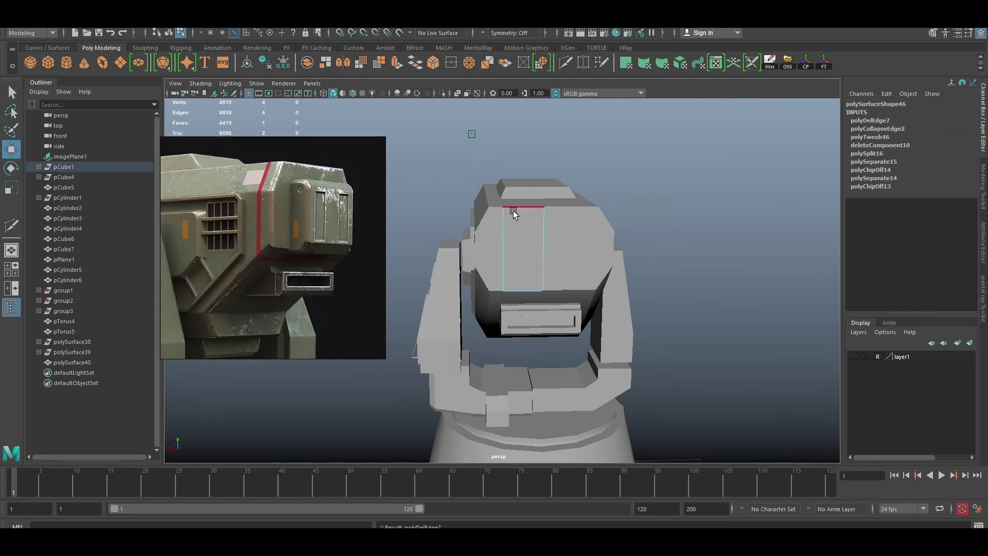
pyautogui.keyDown('alt'); pyautogui.moveTo(523, 199); pyautogui.dragTo(643, 274); pyautogui.keyUp('alt')
pyautogui.scroll(3, 577, 236)
# Extrude the panel to a 0.4 thickness and delete its back face
pyautogui.hotkey('ctrl', 'e')
pyautogui.moveTo(736, 159); pyautogui.dragTo(743, 159)
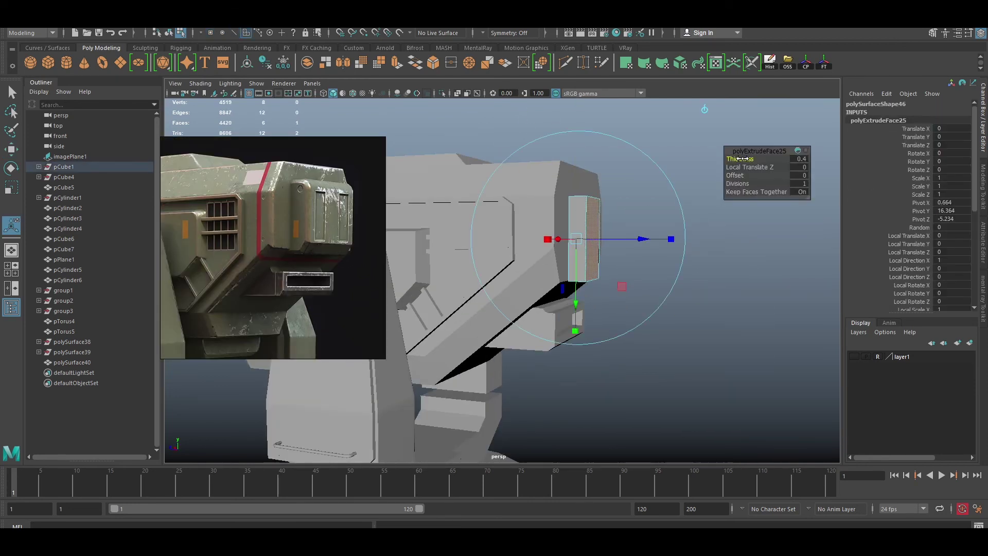
pyautogui.press('Delete')
pyautogui.moveTo(713, 265)
pyautogui.keyDown('alt'); pyautogui.mouseDown()
pyautogui.moveTo(640, 283)
pyautogui.moveTo(714, 254)
pyautogui.mouseUp(); pyautogui.keyUp('alt')
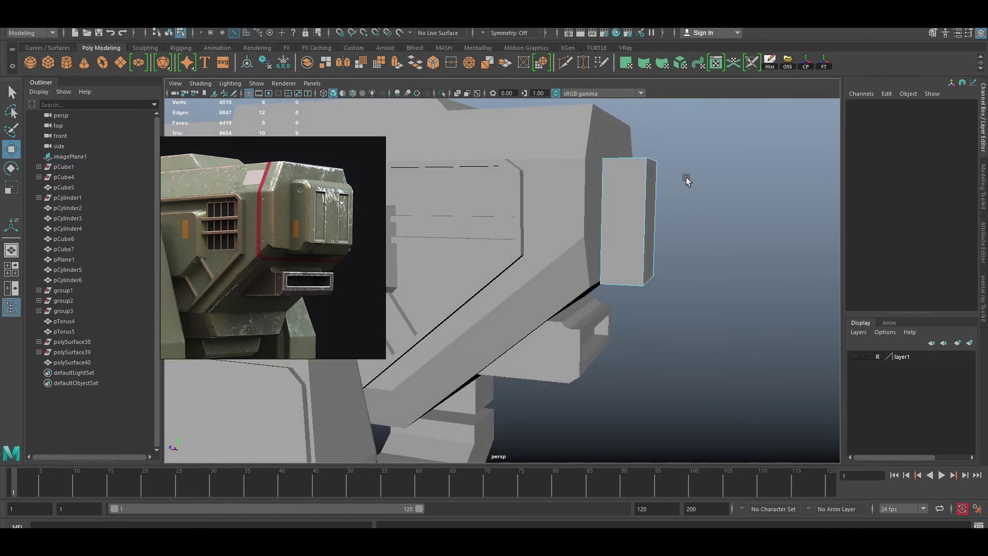
# Bevel an edge of the panel and multi-cut a new edge across it
pyautogui.hotkey('ctrl', 'b')
pyautogui.click(639, 227)
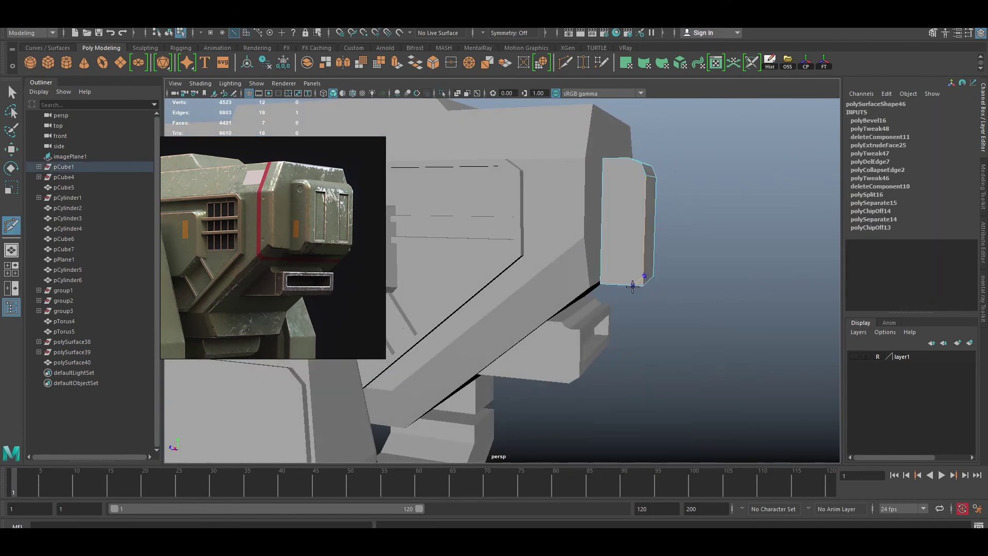
pyautogui.click(626, 284)
pyautogui.press('w')
pyautogui.moveTo(724, 230)
pyautogui.keyDown('alt'); pyautogui.mouseDown()
pyautogui.moveTo(737, 299)
pyautogui.moveTo(720, 226)
pyautogui.moveTo(687, 238)
pyautogui.moveTo(653, 214)
pyautogui.moveTo(504, 213)
pyautogui.moveTo(620, 205)
pyautogui.moveTo(691, 250)
pyautogui.moveTo(731, 242)
pyautogui.mouseUp(); pyautogui.keyUp('alt')
# Delete a face on the panel box and commit the new cut
pyautogui.click(504, 212)
pyautogui.press('Delete')
pyautogui.press('Return')
pyautogui.press('w')
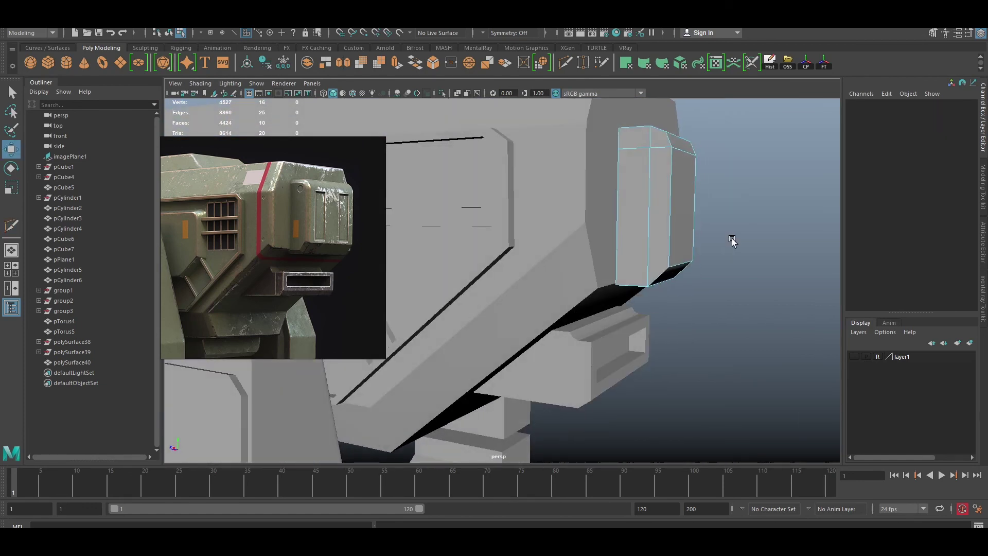
pyautogui.scroll(3, 316, 250)
pyautogui.scroll(-2, 280, 203)
pyautogui.keyDown('alt'); pyautogui.moveTo(618, 232); pyautogui.dragTo(662, 209); pyautogui.keyUp('alt')
# Bevel the panel's vertical edge and inset its front face with a 0.5 offset
pyautogui.click(662, 209)
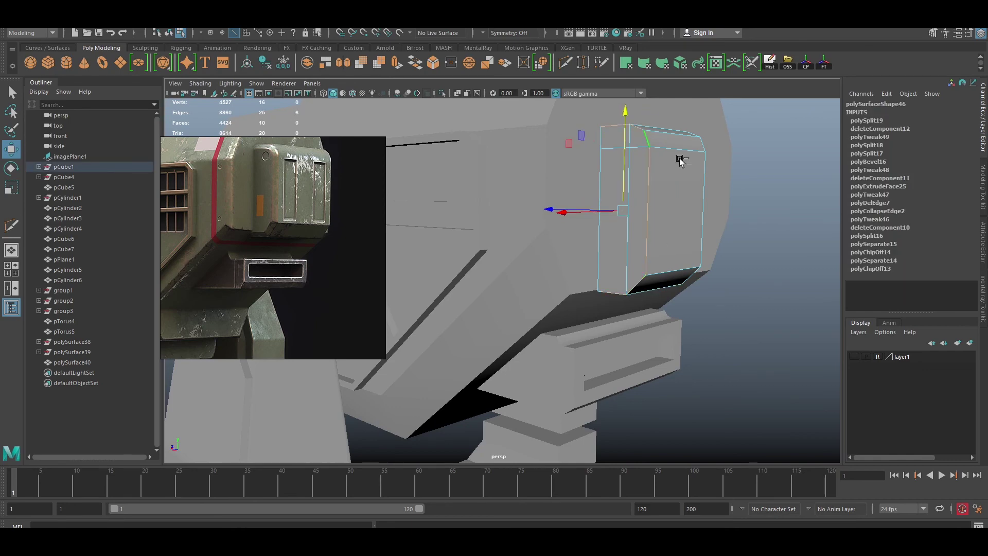
pyautogui.hotkey('ctrl', 'b')
pyautogui.keyDown('alt'); pyautogui.moveTo(738, 160); pyautogui.dragTo(607, 220); pyautogui.keyUp('alt')
pyautogui.keyDown('shift'); pyautogui.moveTo(607, 221); pyautogui.dragTo(570, 238, button='right'); pyautogui.keyUp('shift')
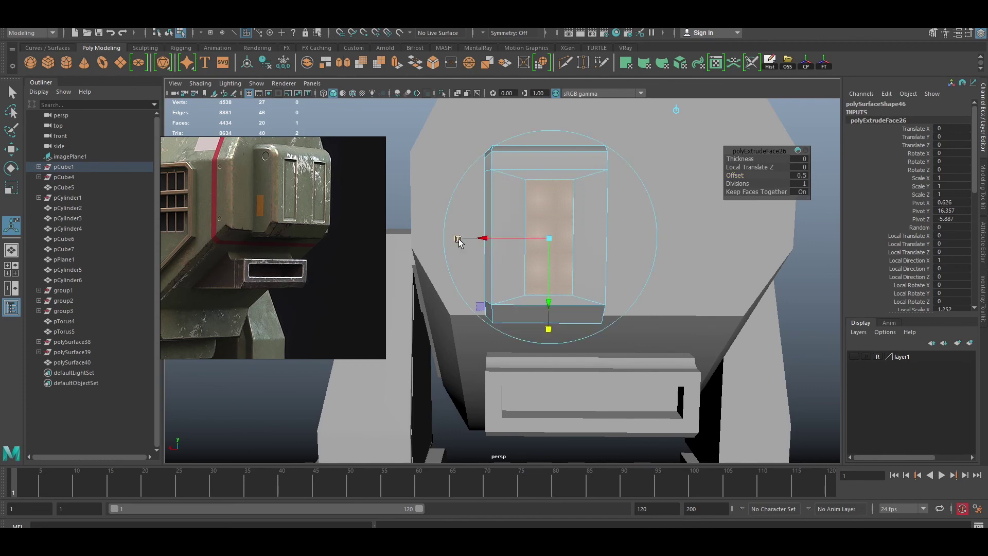
pyautogui.moveTo(459, 240)
pyautogui.keyDown('alt'); pyautogui.mouseDown()
pyautogui.moveTo(640, 271)
pyautogui.moveTo(750, 348)
pyautogui.moveTo(662, 225)
pyautogui.moveTo(736, 260)
pyautogui.mouseUp(); pyautogui.keyUp('alt')
pyautogui.press('w')
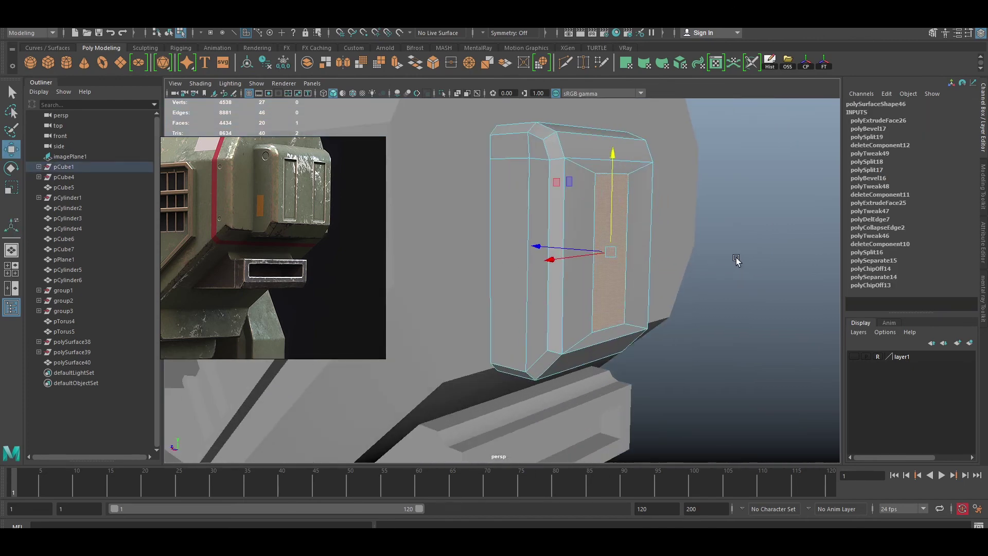
# Bevel the edge of the inset recess
pyautogui.keyDown('alt'); pyautogui.moveTo(553, 247); pyautogui.dragTo(714, 262); pyautogui.keyUp('alt')
pyautogui.click(715, 263)
pyautogui.moveTo(498, 243)
pyautogui.keyDown('alt'); pyautogui.mouseDown()
pyautogui.moveTo(542, 242)
pyautogui.moveTo(632, 216)
pyautogui.mouseUp(); pyautogui.keyUp('alt')
pyautogui.press('F10')
pyautogui.click(632, 216)
pyautogui.scroll(5, 473, 209)
pyautogui.hotkey('ctrl', 'b')
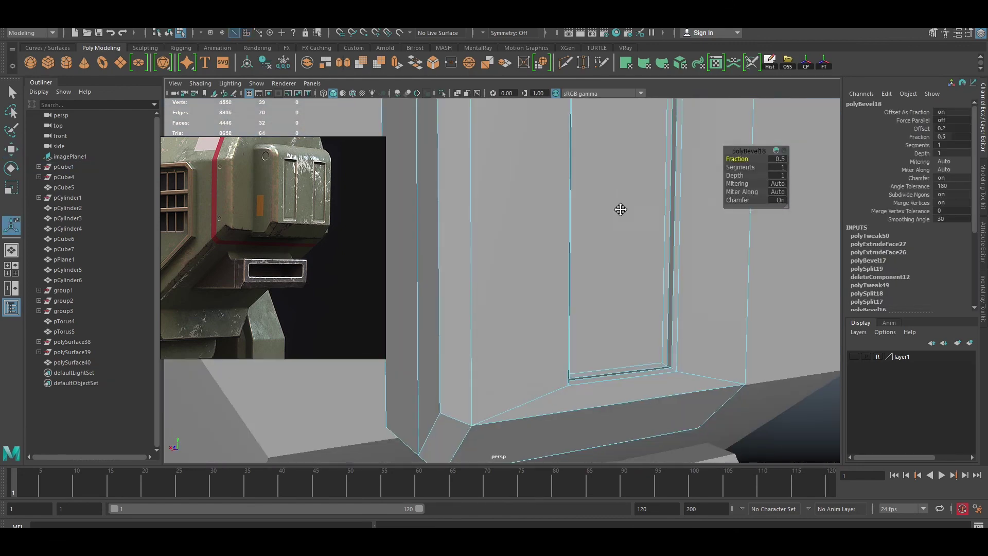
pyautogui.scroll(-5, 618, 257)
pyautogui.keyDown('alt'); pyautogui.moveTo(463, 247); pyautogui.dragTo(635, 259); pyautogui.keyUp('alt')
# Mirror the panel to create the second recessed slot
pyautogui.press('F8')
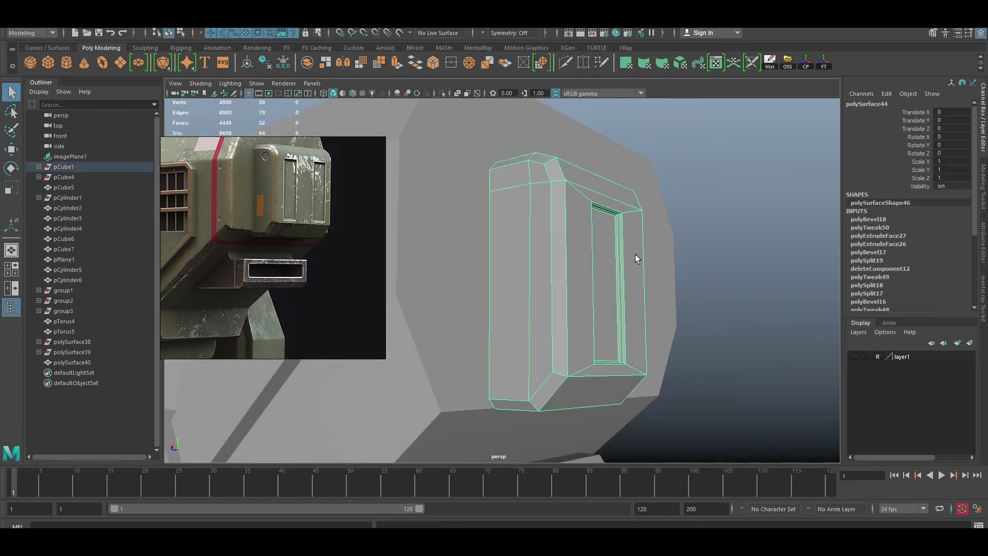
pyautogui.keyDown('alt'); pyautogui.moveTo(643, 205); pyautogui.dragTo(520, 230); pyautogui.keyUp('alt')
pyautogui.scroll(-3, 519, 266)
pyautogui.press('w')
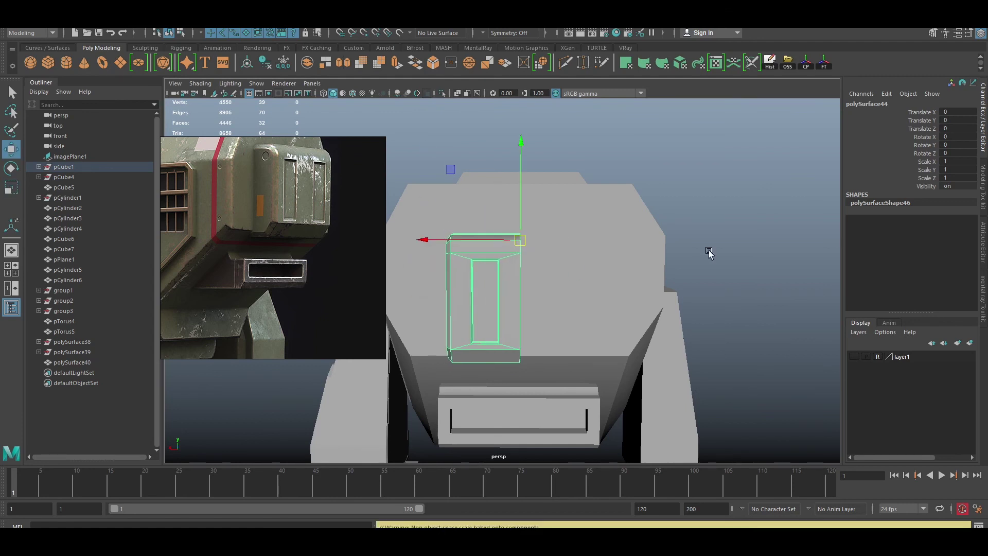
pyautogui.press('Return')
pyautogui.scroll(3, 556, 309)
pyautogui.scroll(-3, 556, 309)
pyautogui.moveTo(422, 355); pyautogui.dragTo(651, 222)
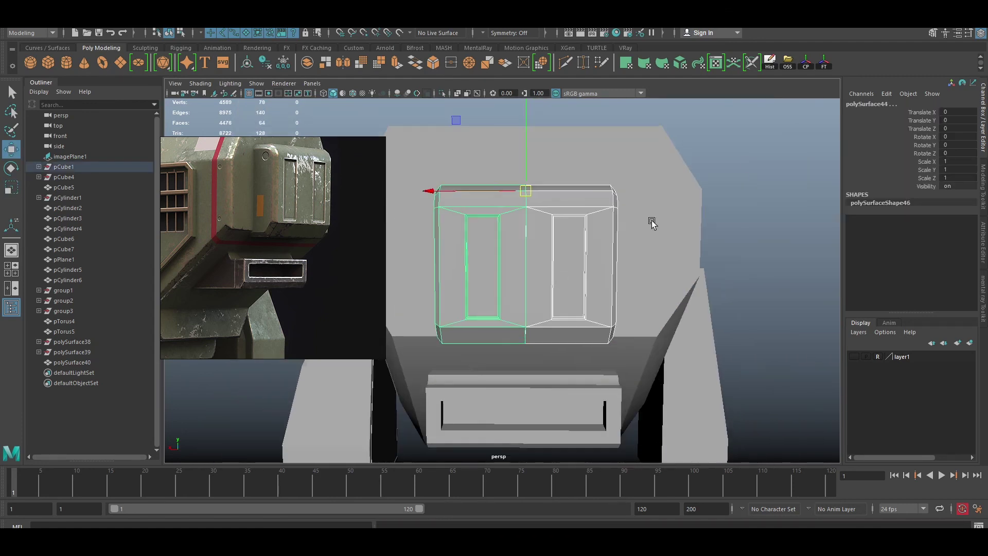
# Reselect the panel object and orbit around the head block
pyautogui.moveTo(563, 254); pyautogui.dragTo(613, 264, button='right')
pyautogui.moveTo(612, 264)
pyautogui.keyDown('alt'); pyautogui.mouseDown()
pyautogui.moveTo(650, 253)
pyautogui.moveTo(585, 205)
pyautogui.moveTo(610, 217)
pyautogui.moveTo(561, 273)
pyautogui.mouseUp(); pyautogui.keyUp('alt')
pyautogui.click(560, 273)
pyautogui.press('w')
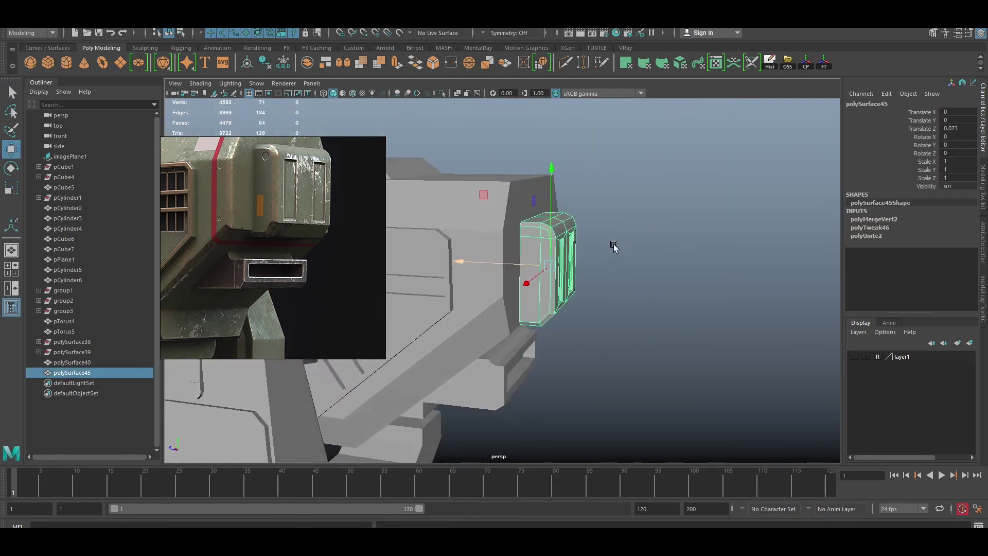
pyautogui.click(613, 255)
pyautogui.keyDown('alt'); pyautogui.moveTo(613, 255); pyautogui.dragTo(231, 211); pyautogui.keyUp('alt')
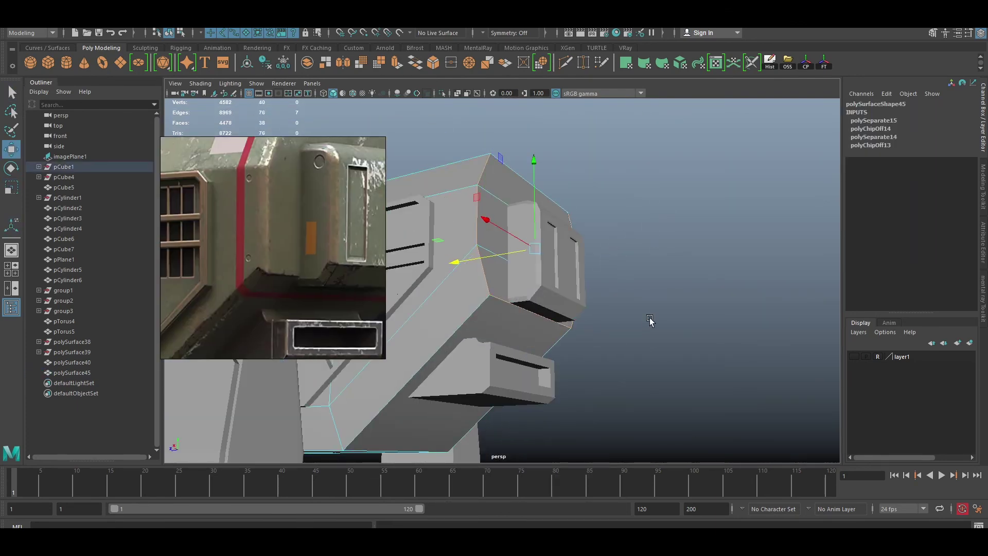
pyautogui.moveTo(649, 320)
pyautogui.keyDown('alt'); pyautogui.mouseDown()
pyautogui.moveTo(605, 335)
pyautogui.moveTo(514, 311)
pyautogui.moveTo(688, 220)
pyautogui.mouseUp(); pyautogui.keyUp('alt')
# Bevel the head block's edges with a 0.05 fraction
pyautogui.hotkey('ctrl', 'b')
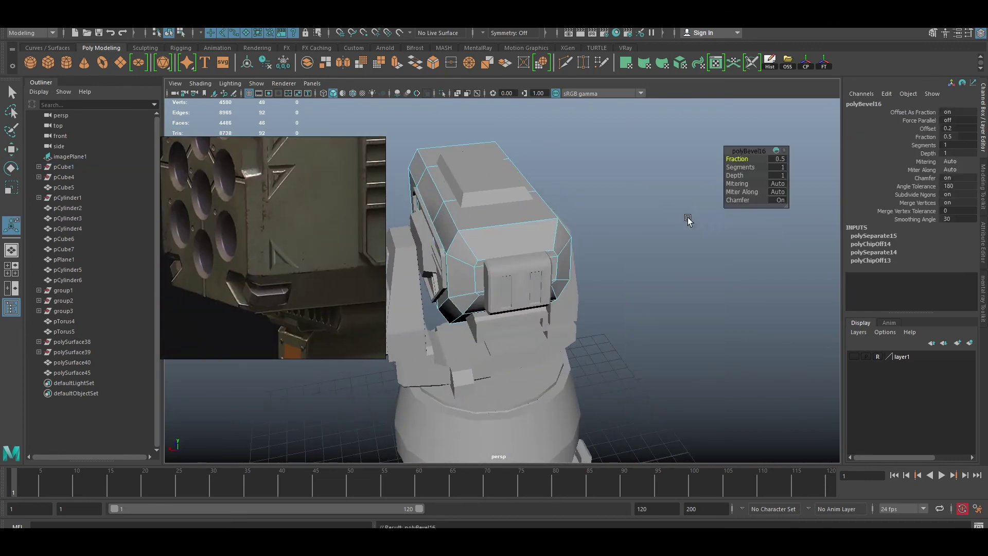
pyautogui.moveTo(737, 160)
pyautogui.keyDown('alt'); pyautogui.mouseDown()
pyautogui.moveTo(640, 249)
pyautogui.moveTo(780, 163)
pyautogui.moveTo(592, 249)
pyautogui.moveTo(577, 243)
pyautogui.moveTo(582, 273)
pyautogui.moveTo(618, 199)
pyautogui.mouseUp(); pyautogui.keyUp('alt')
pyautogui.press('Return')
pyautogui.press('w')
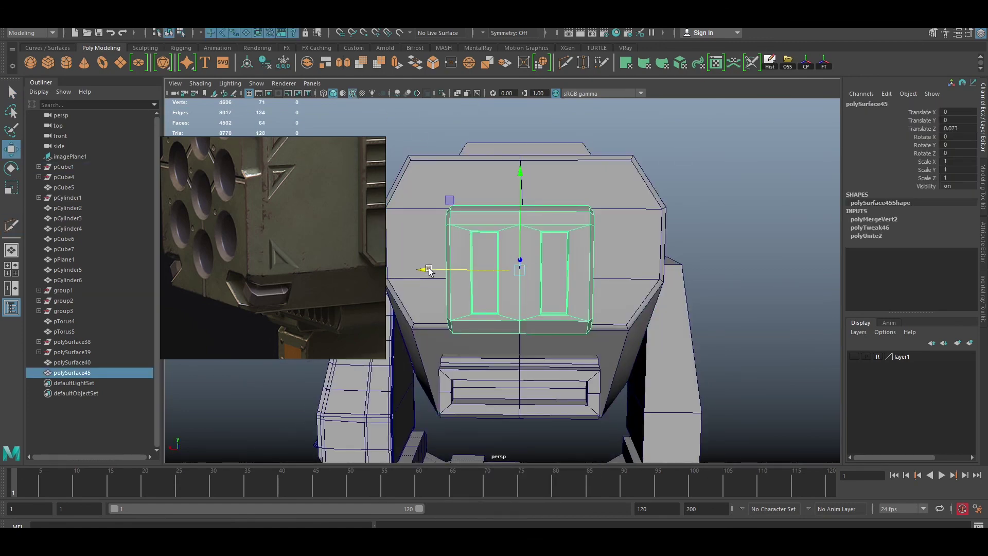
# Select the head block and bring up Save Scene As for turret_02.ma
pyautogui.moveTo(522, 164)
pyautogui.keyDown('alt'); pyautogui.mouseDown()
pyautogui.moveTo(536, 176)
pyautogui.moveTo(556, 169)
pyautogui.moveTo(570, 213)
pyautogui.mouseUp(); pyautogui.keyUp('alt')
pyautogui.click(537, 176)
pyautogui.click(633, 221)
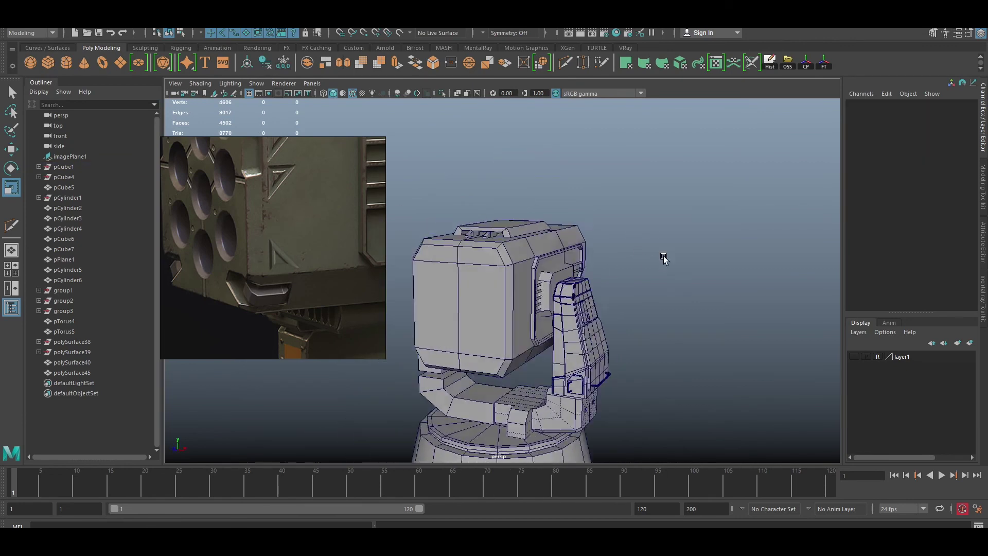
pyautogui.hotkey('ctrl', 'shift', 's')
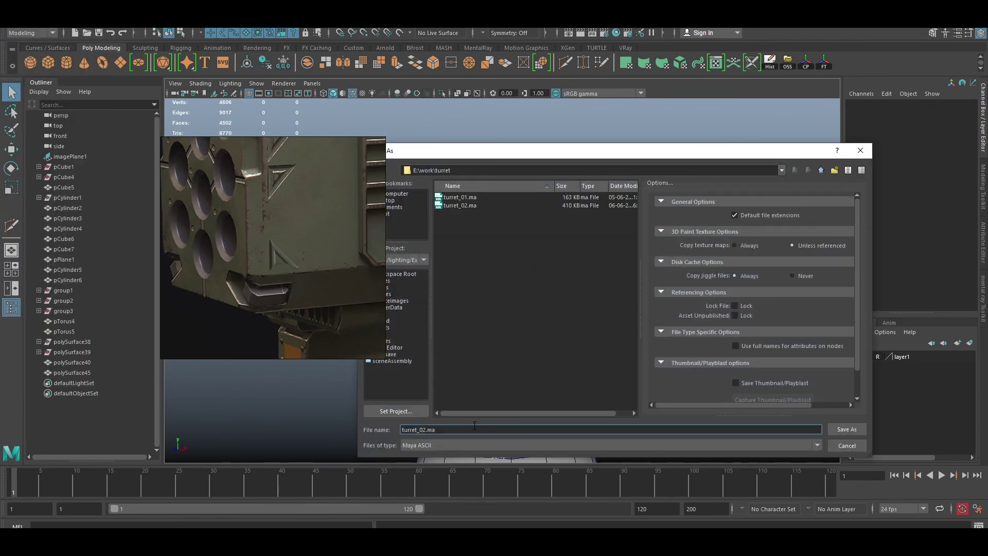
# Save the scene as turret_02.ma
pyautogui.press('Return')
pyautogui.keyDown('alt'); pyautogui.moveTo(474, 425); pyautogui.dragTo(564, 250, button='right'); pyautogui.keyUp('alt')
pyautogui.keyDown('alt'); pyautogui.moveTo(640, 231); pyautogui.dragTo(690, 257, button='right'); pyautogui.keyUp('alt')
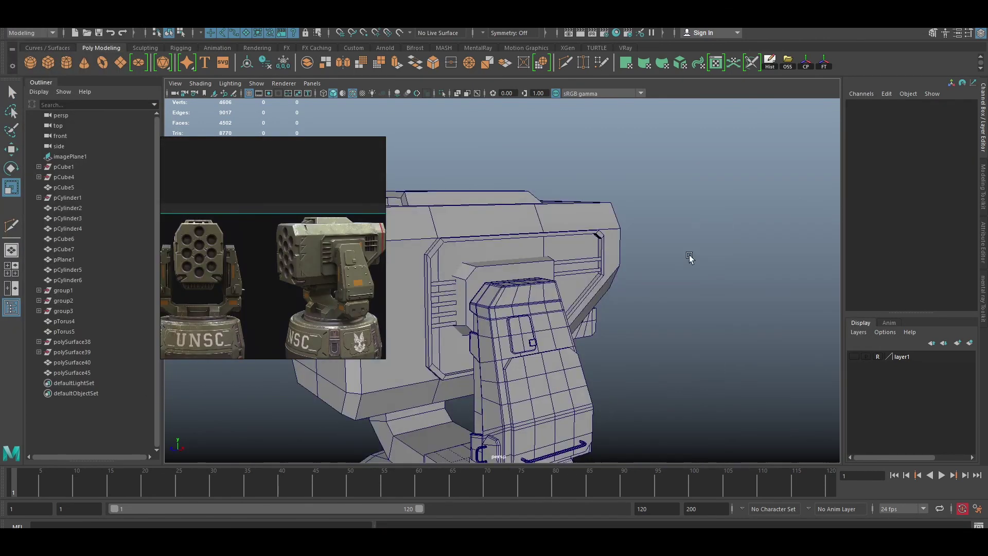
pyautogui.moveTo(689, 257)
pyautogui.keyDown('alt'); pyautogui.mouseDown()
pyautogui.moveTo(308, 260)
pyautogui.moveTo(658, 221)
pyautogui.mouseUp(); pyautogui.keyUp('alt')
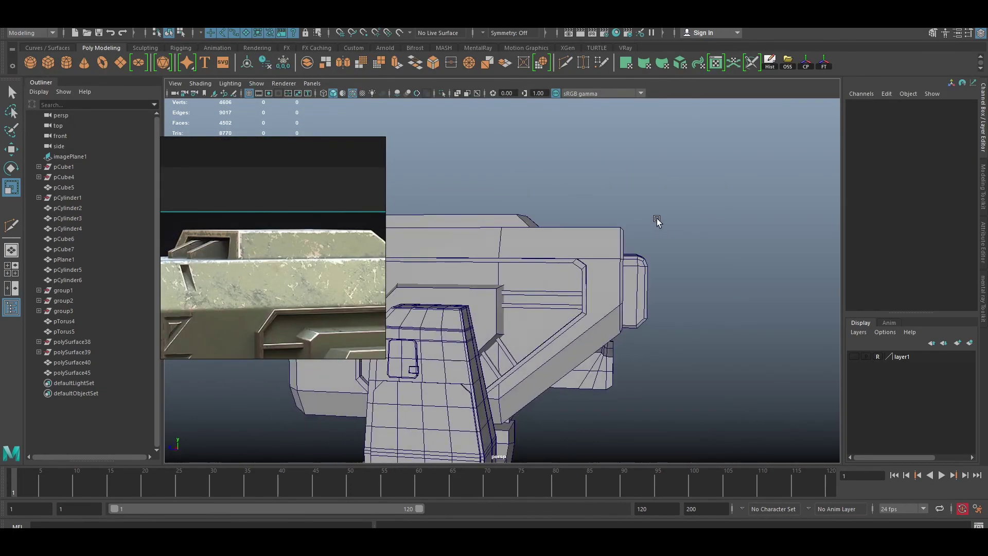
# Orbit around the finished turret from top-down to front views, checking the launcher mesh
pyautogui.scroll(3, 657, 221)
pyautogui.click(634, 299)
pyautogui.scroll(-3, 640, 370)
pyautogui.click(726, 274)
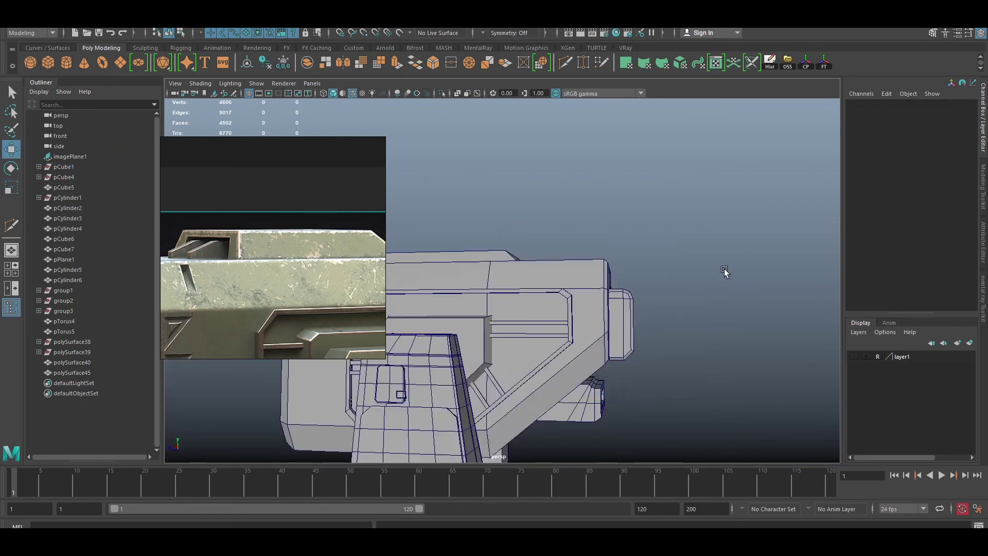
pyautogui.keyDown('alt'); pyautogui.moveTo(726, 274); pyautogui.dragTo(475, 287); pyautogui.keyUp('alt')
pyautogui.scroll(-2, 474, 287)
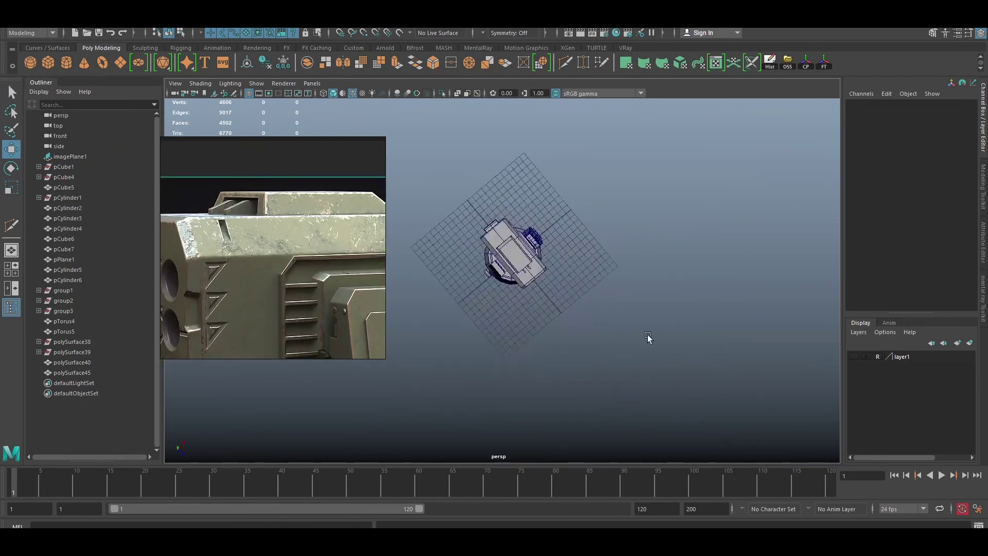
pyautogui.keyDown('alt'); pyautogui.moveTo(648, 337); pyautogui.dragTo(696, 254); pyautogui.keyUp('alt')
pyautogui.scroll(2, 697, 254)
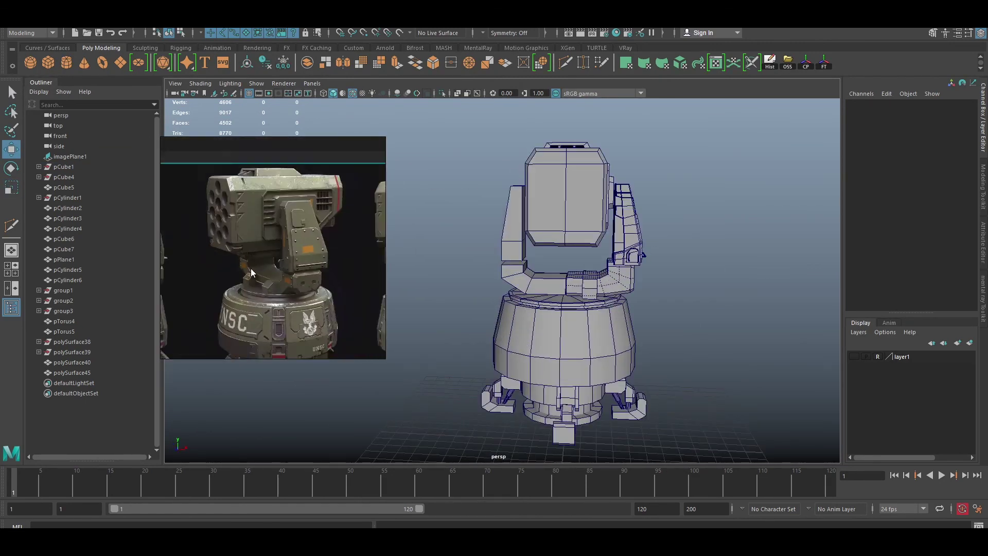